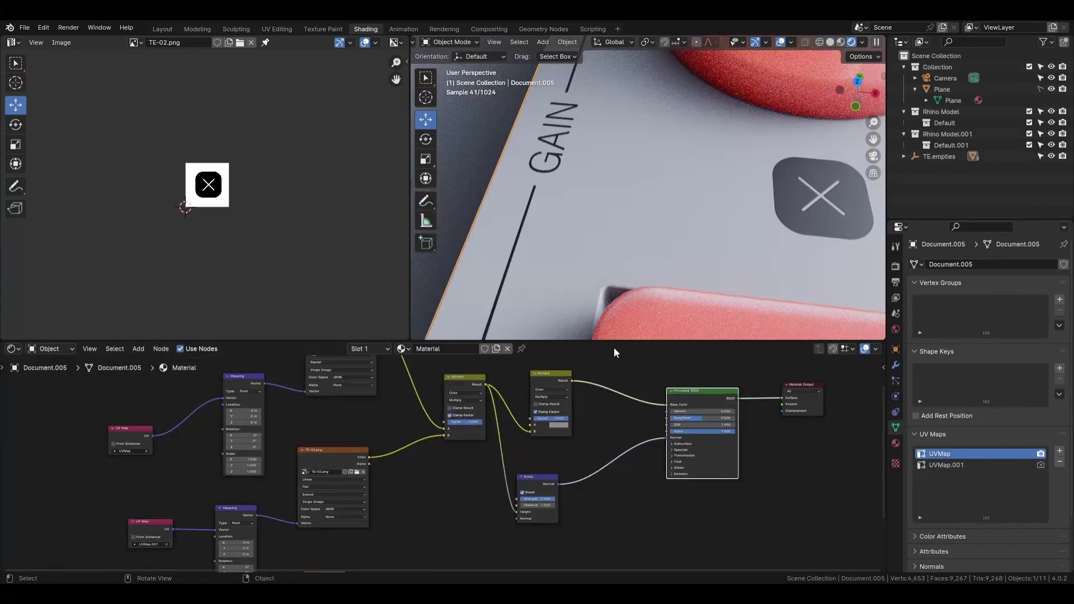
- Spread out the Principled BSDF and Bump nodes and insert a Color Ramp between the two Multiply nodes
middle_click_drag(615, 425, 601, 447)
left_click_drag(690, 412, 772, 392)
left_click_drag(523, 498, 549, 491)
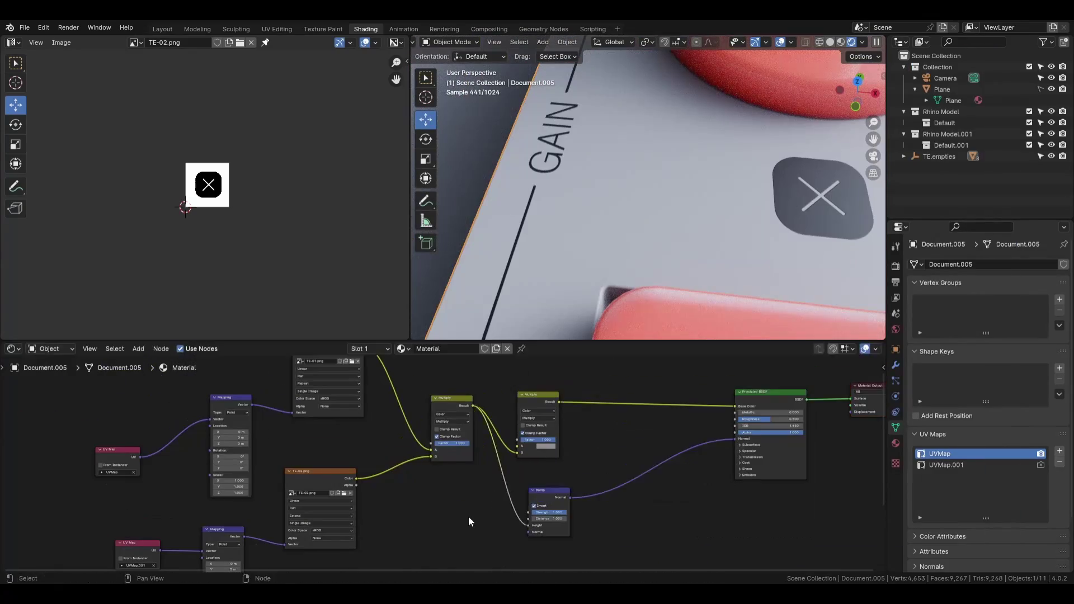
key("shift+a")
left_click(517, 338)
left_click(506, 409)
left_click_drag(619, 416, 651, 410)
left_click(651, 410)
scroll(516, 442, "up", 2)
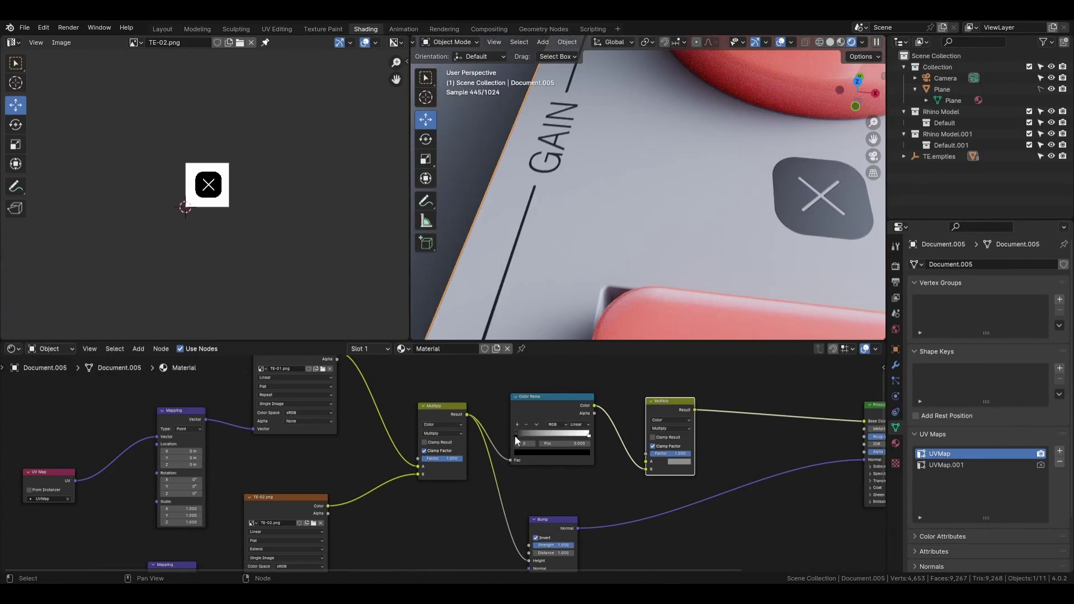
- Change the Color Ramp's black stop to an orange-red colour
left_click(537, 453)
left_click_drag(585, 398, 586, 358)
left_click_drag(539, 378, 544, 399)
- Examine the coloured GAIN lettering and X icon on the device's top surface from several angles
scroll(680, 238, "down", 5)
mouse_move(682, 237)
middle_mouse_down()
mouse_move(667, 237)
mouse_move(690, 225)
middle_mouse_up()
scroll(689, 225, "up", 3)
middle_click_drag(632, 442, 602, 444)
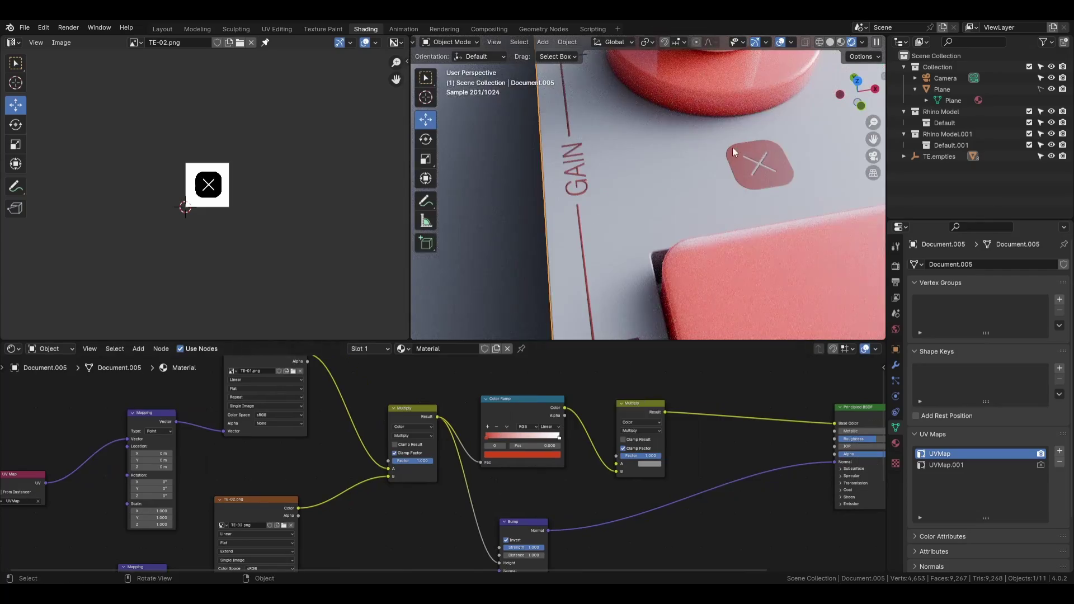
scroll(668, 184, "down", 1)
middle_click_drag(733, 147, 734, 213)
scroll(657, 264, "up", 2)
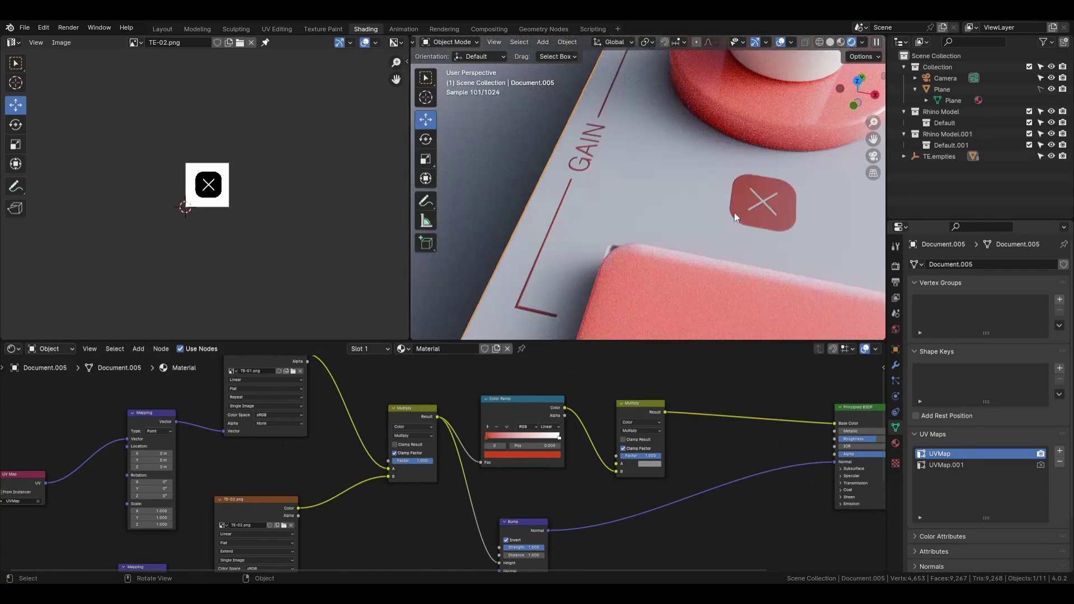
middle_click_drag(734, 213, 689, 281)
middle_click_drag(664, 215, 699, 235)
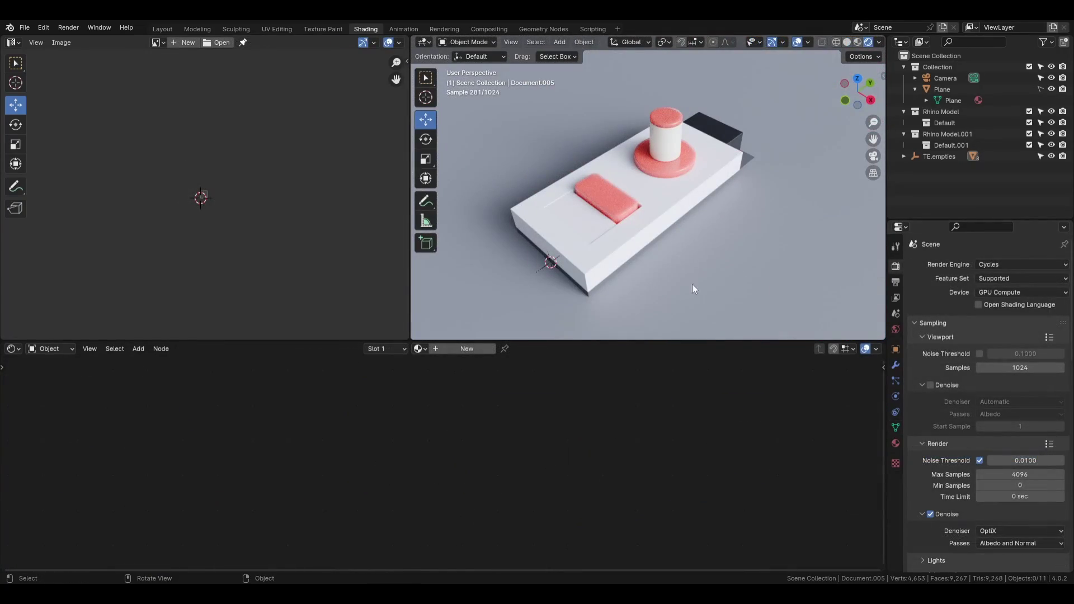
- Select the white device body and create a new material for it
left_click(677, 210)
left_click(475, 348)
scroll(421, 361, "up", 1)
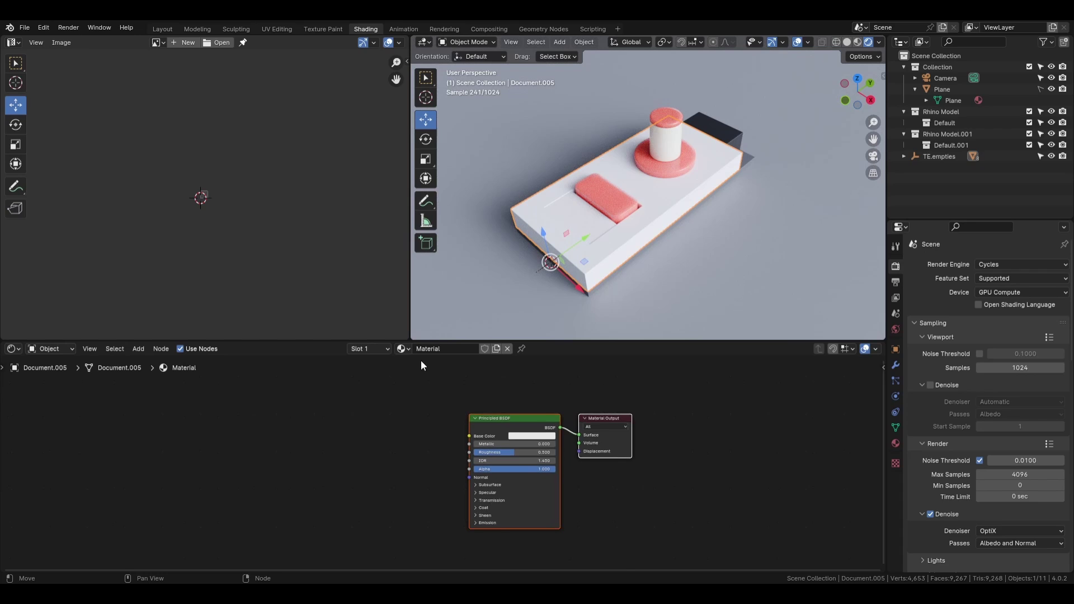
- Add an Image Texture node in front of the Principled BSDF in the body's material
scroll(421, 360, "down", 1)
middle_click_drag(418, 407, 466, 427)
scroll(442, 419, "down", 1)
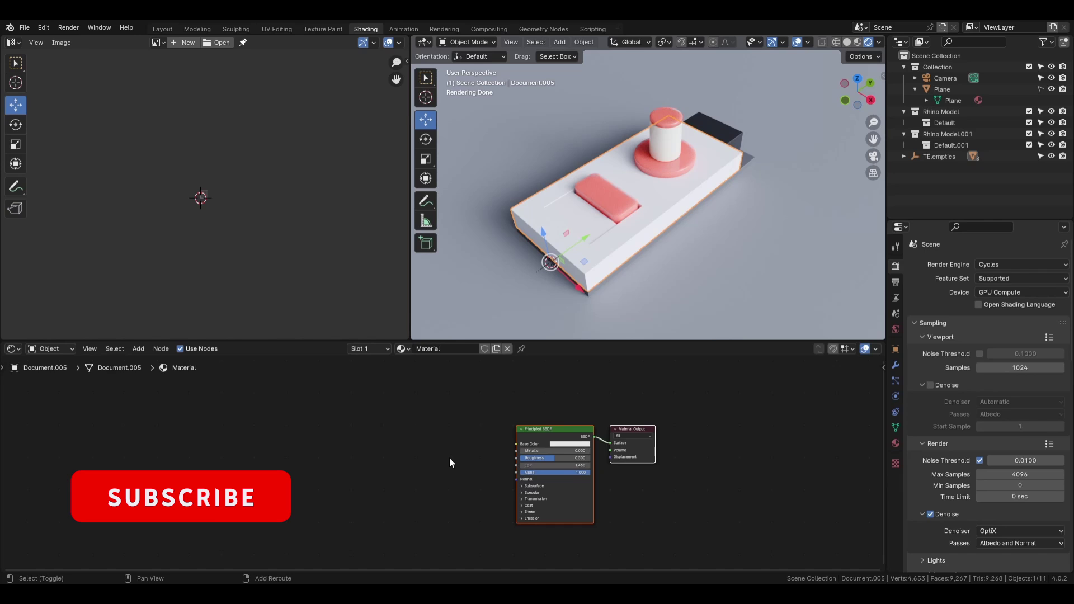
key("shift+a")
mouse_move(449, 458)
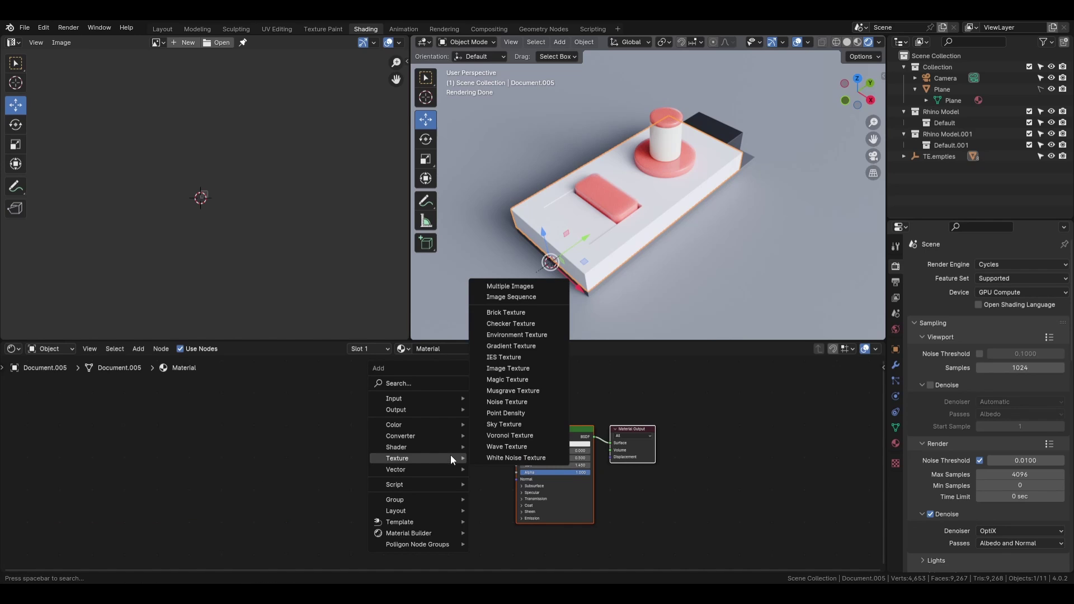
left_click(494, 369)
left_click(361, 416)
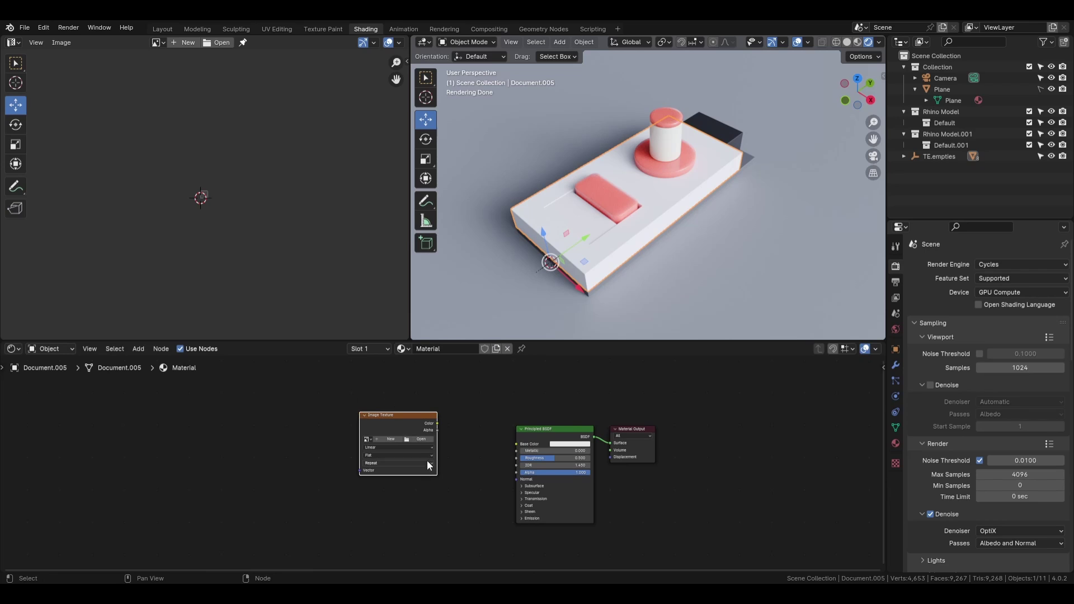
- Load TE-01.png into the Image Texture node
left_click(418, 439)
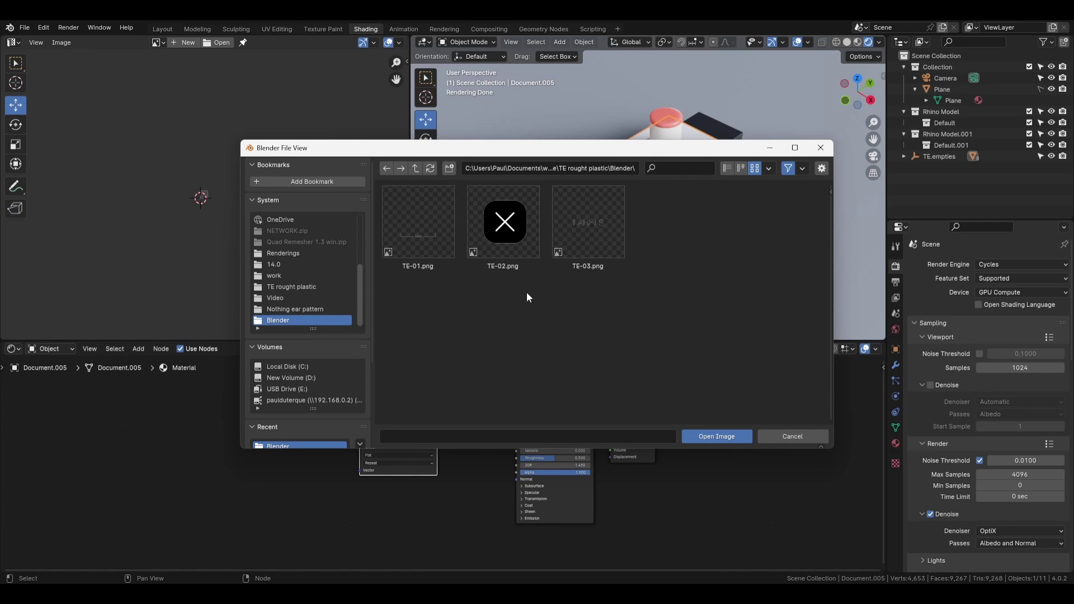
left_click(429, 253)
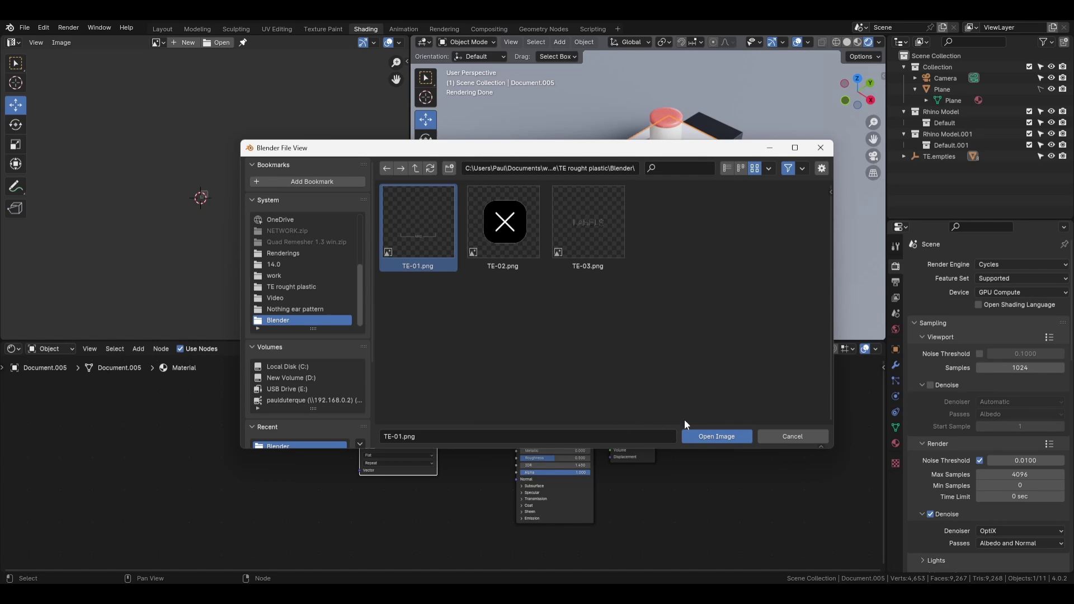
left_click(694, 437)
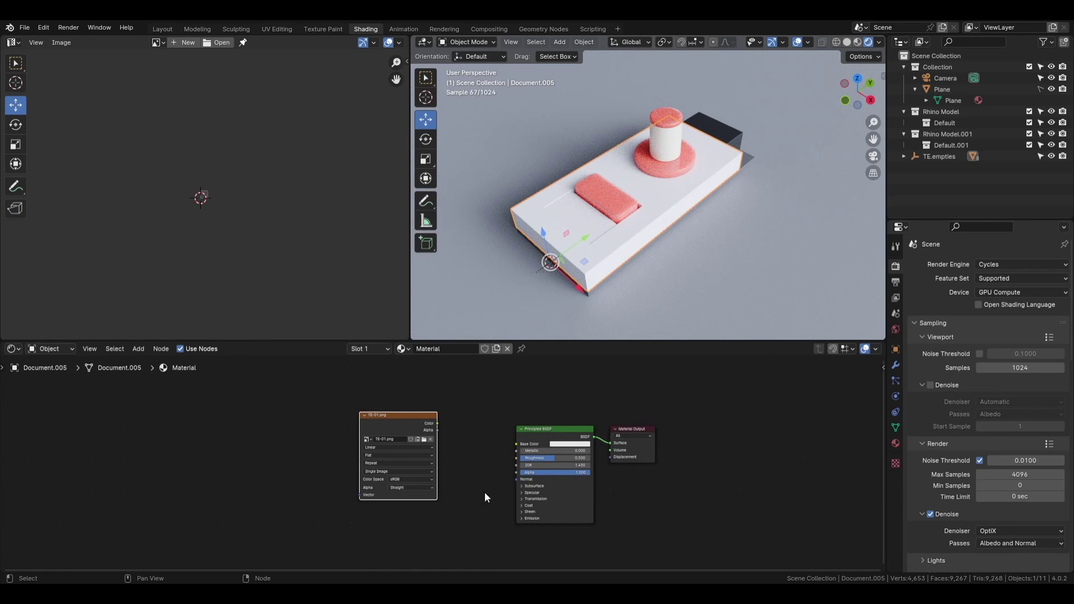
- Attach Texture Coordinate and Mapping nodes to the TE-01.png texture and move the image node up, away from them
middle_click_drag(485, 493, 520, 487)
middle_click_drag(388, 414, 412, 424)
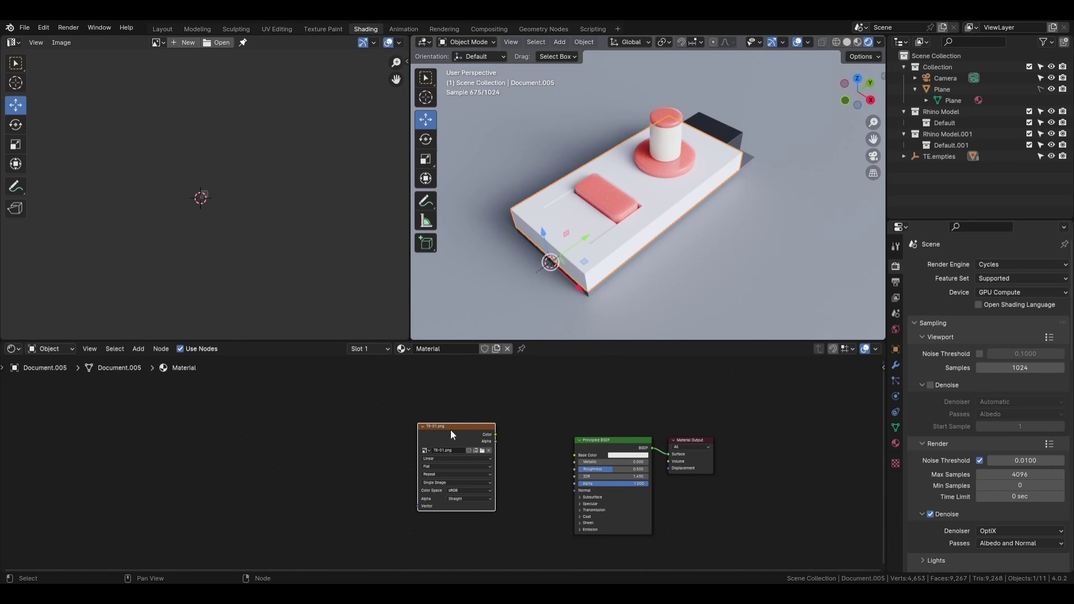
key("ctrl+t")
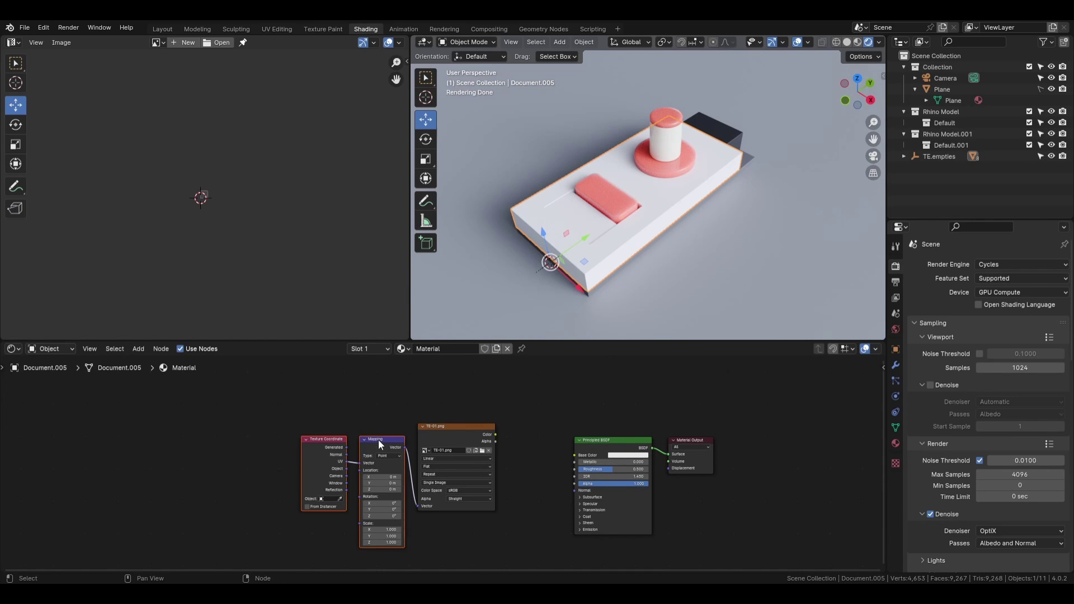
left_click_drag(282, 414, 298, 438)
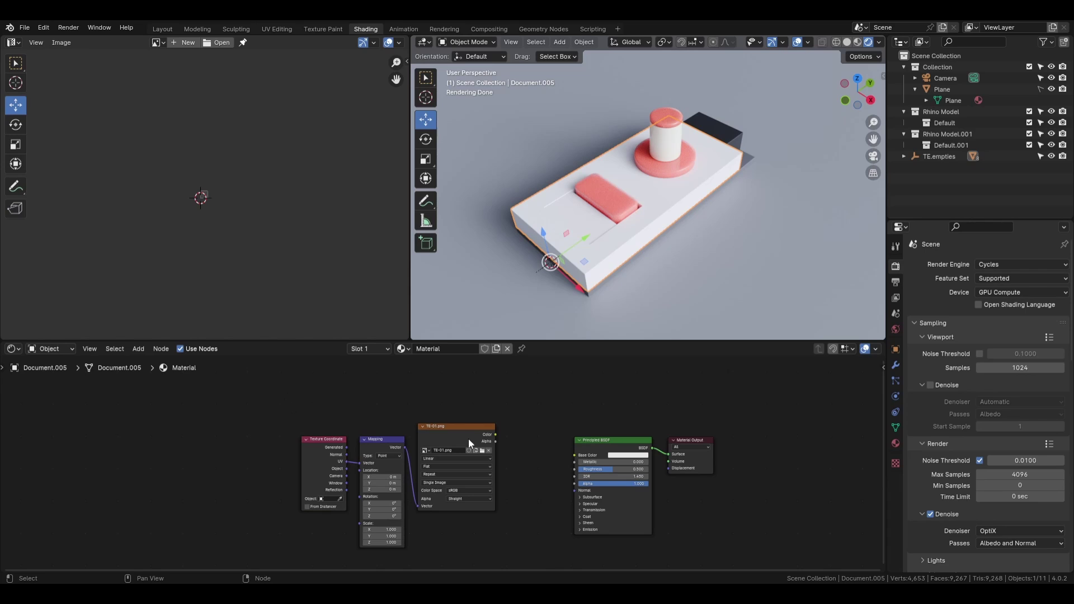
left_click_drag(448, 423, 468, 395)
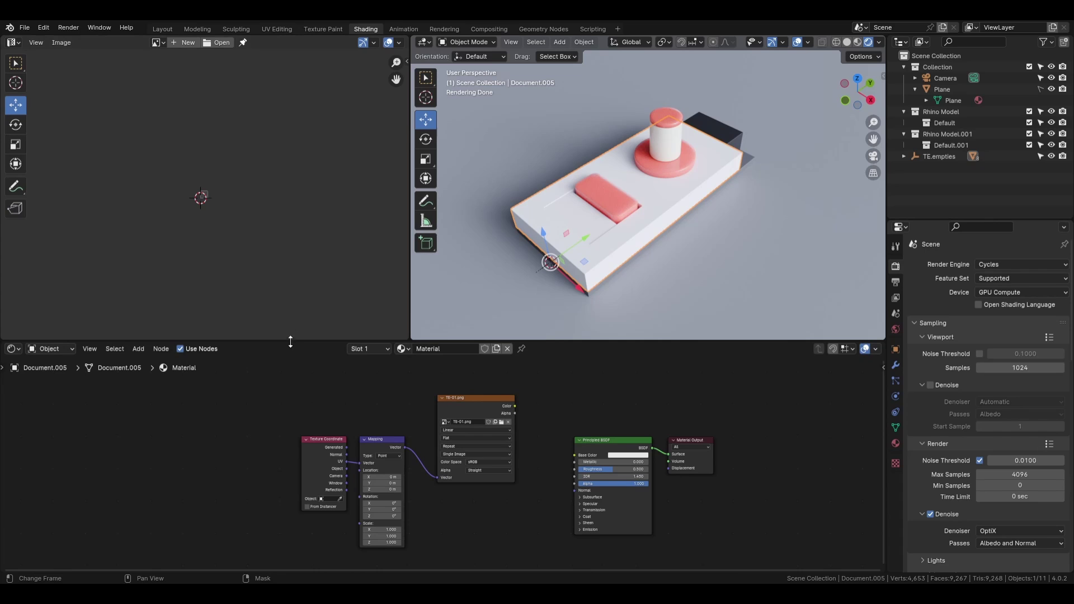
left_click_drag(457, 400, 463, 387)
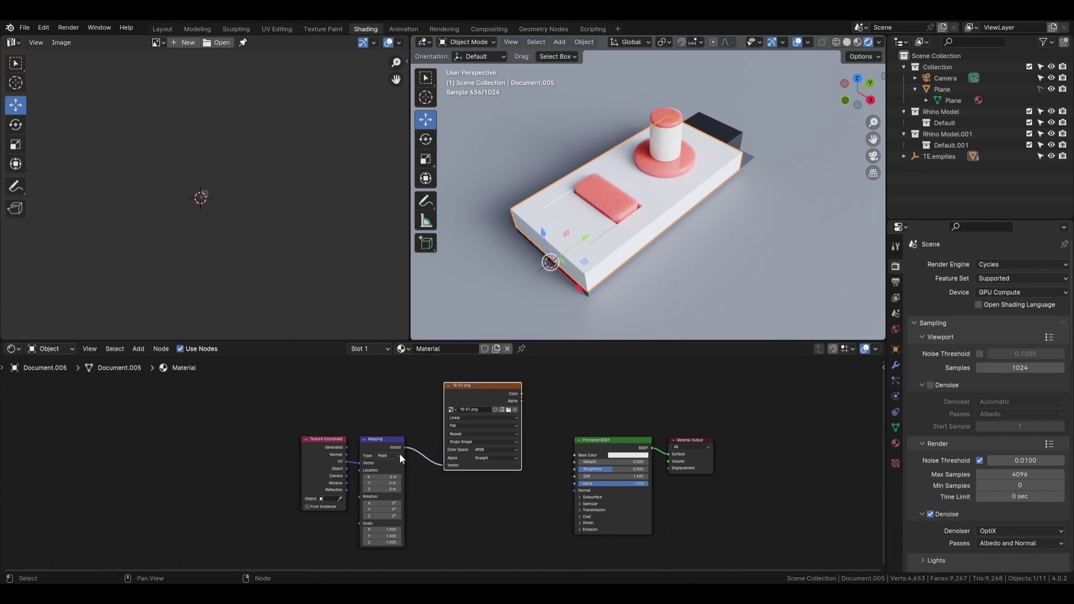
- In Edit Mode, pick one face on the body's top surface and select all similar coplanar faces
scroll(622, 204, "up", 3)
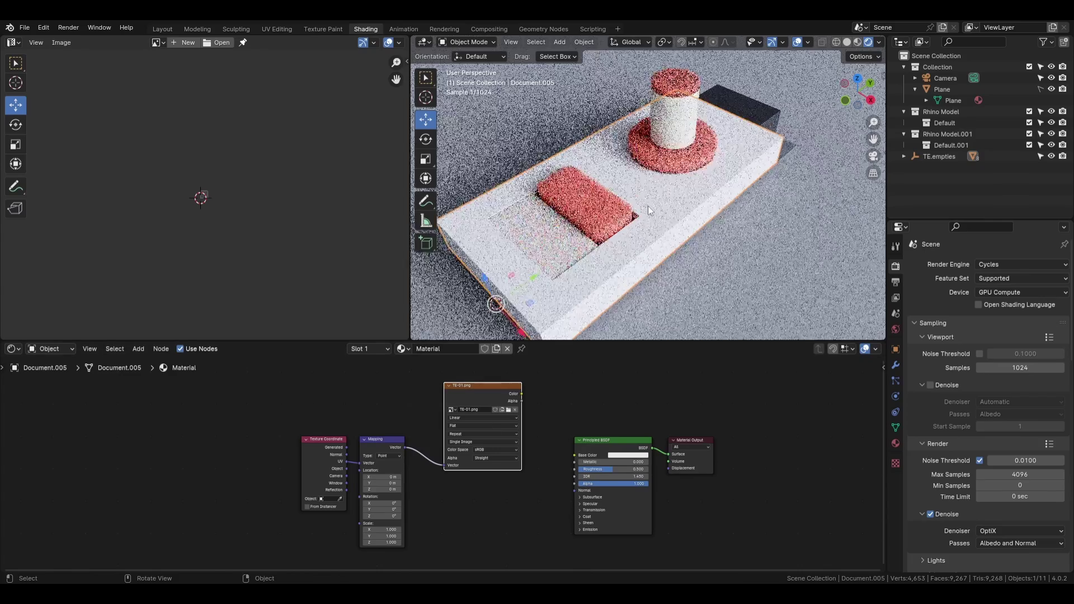
scroll(639, 188, "down", 3)
middle_click_drag(650, 191, 643, 195)
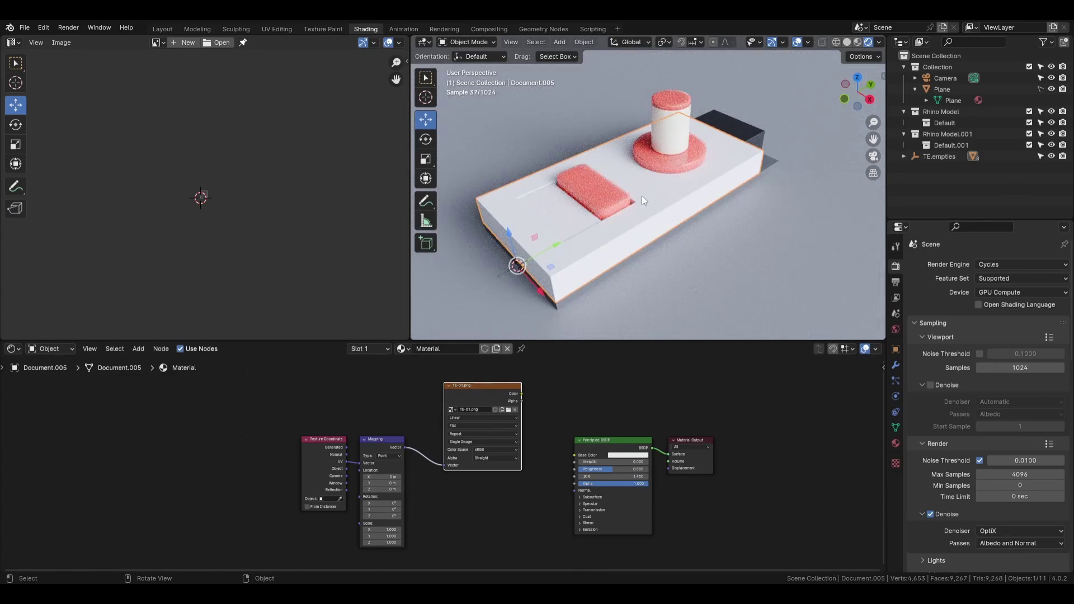
key("Tab")
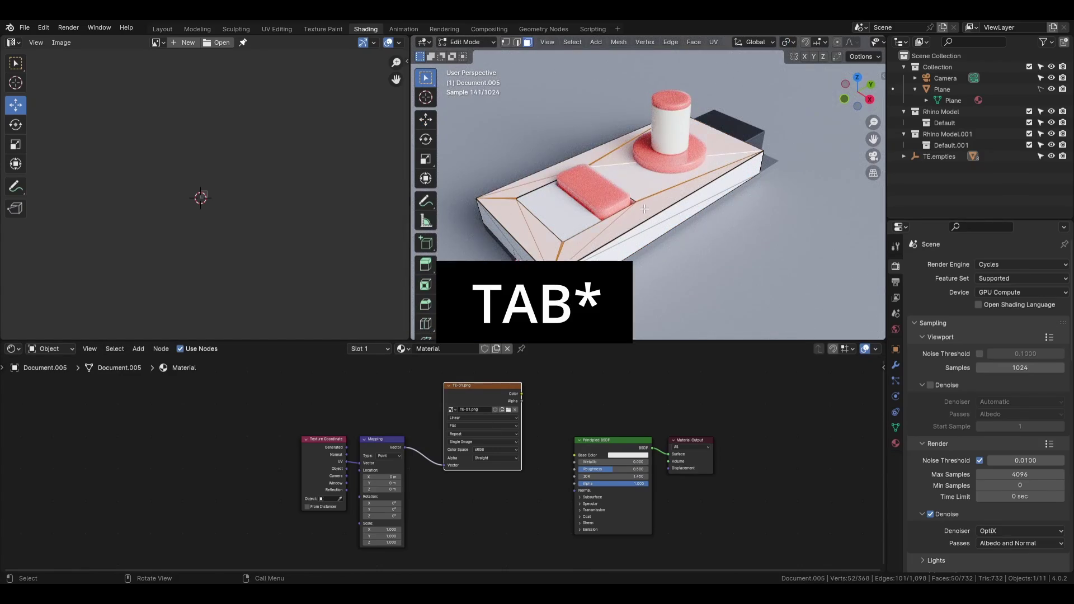
left_click(641, 200)
middle_click_drag(642, 200, 507, 65)
scroll(638, 195, "up", 3)
scroll(667, 212, "down", 2)
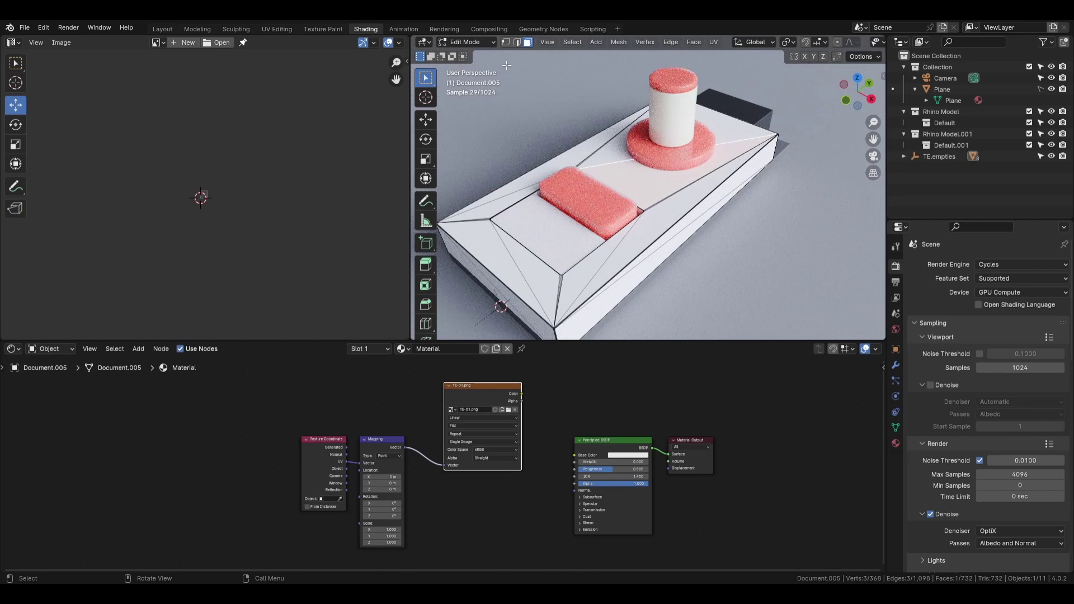
left_click(573, 42)
mouse_move(619, 172)
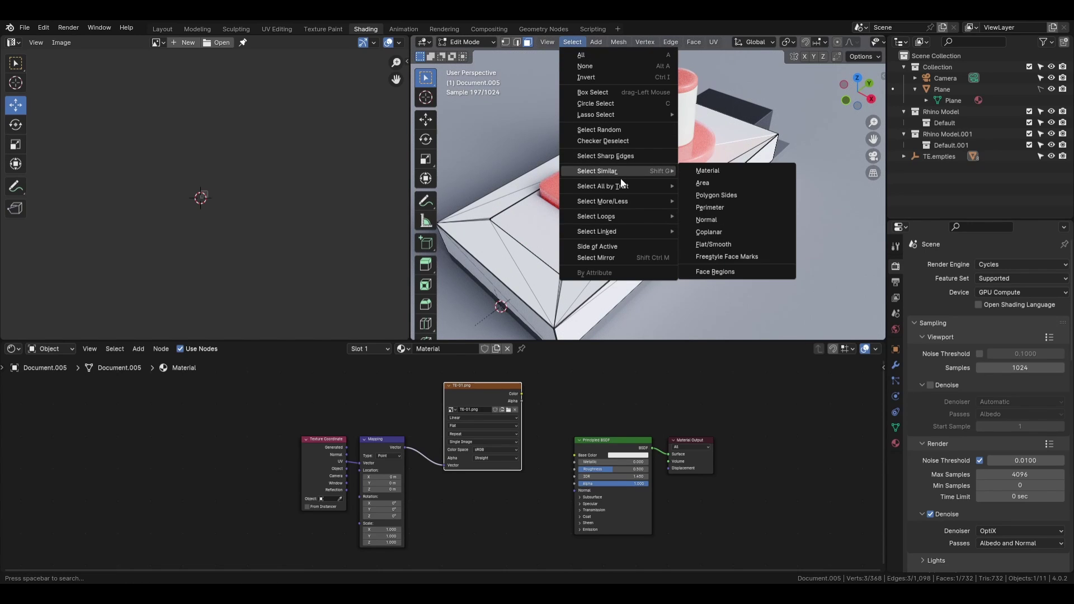
left_click(713, 236)
- Switch the 3D viewport from rendered display to Solid shading
middle_click_drag(694, 211, 663, 185)
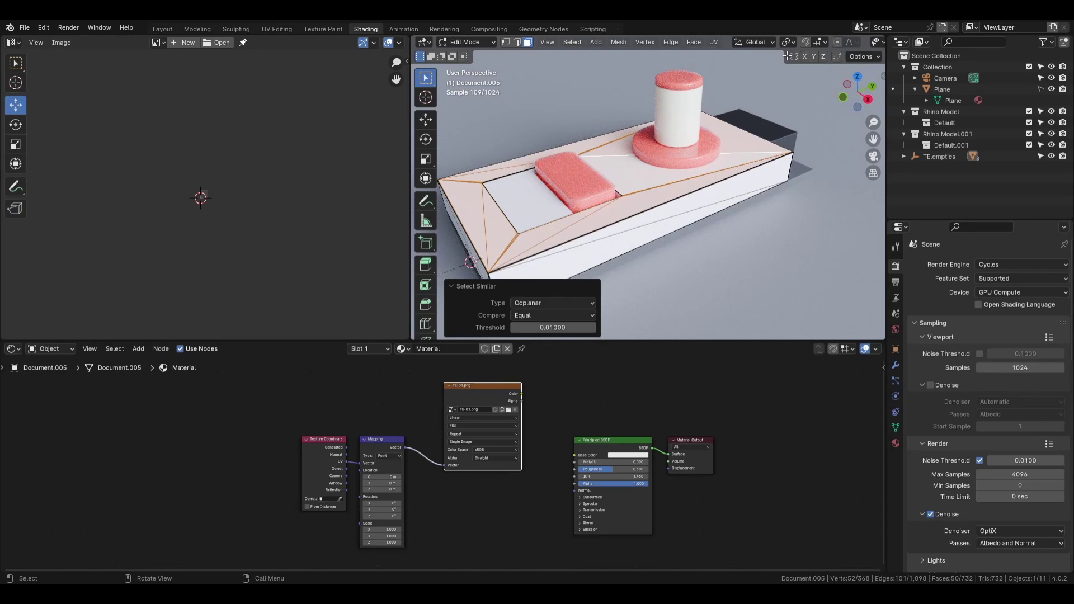
scroll(877, 42, "down", 3)
scroll(864, 42, "down", 3)
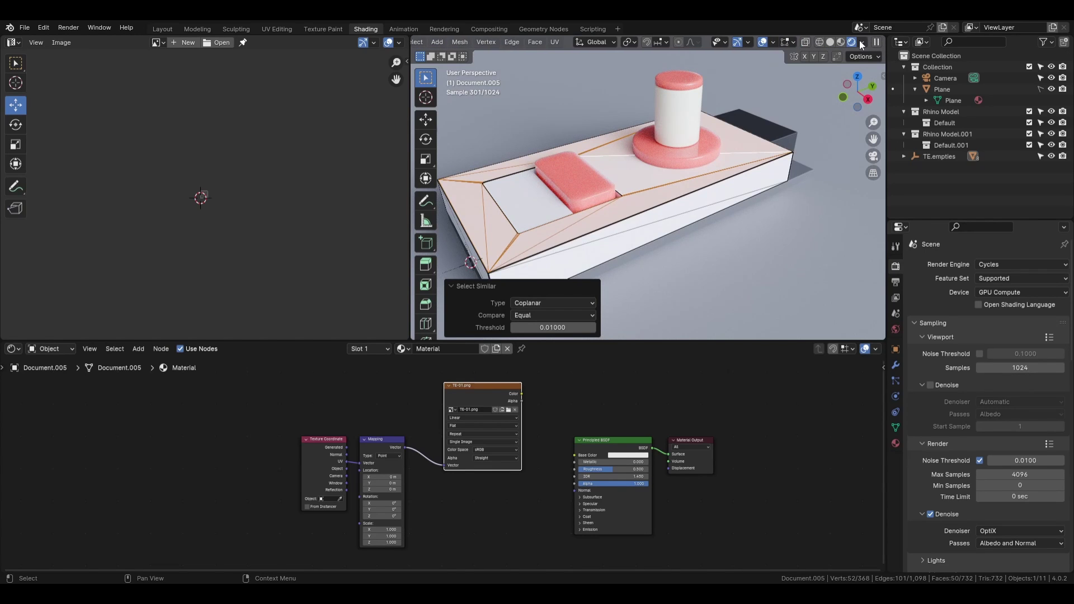
left_click(841, 42)
left_click(845, 42)
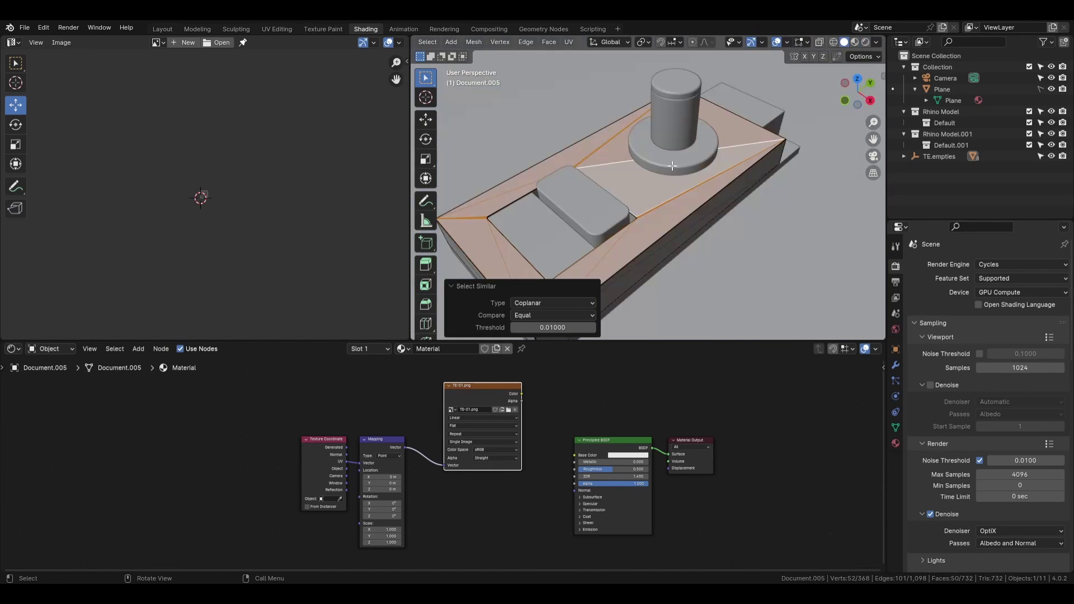
- Align the 3D view to the top and unwrap the selected top faces with the standard Unwrap method
middle_click_drag(622, 177, 727, 215, "shift")
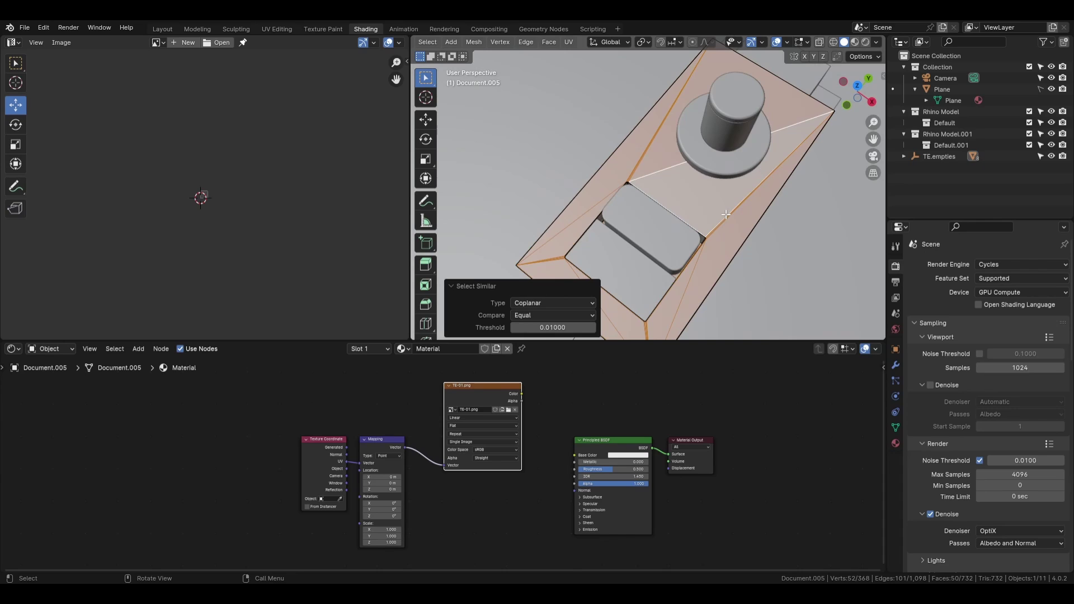
key("KP_7")
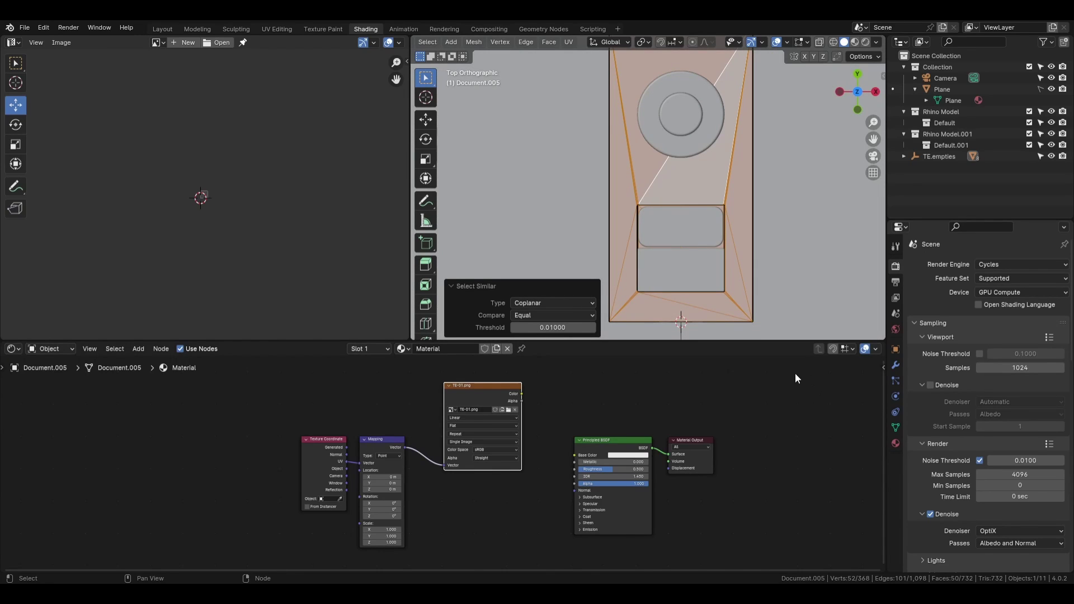
scroll(788, 213, "down", 3)
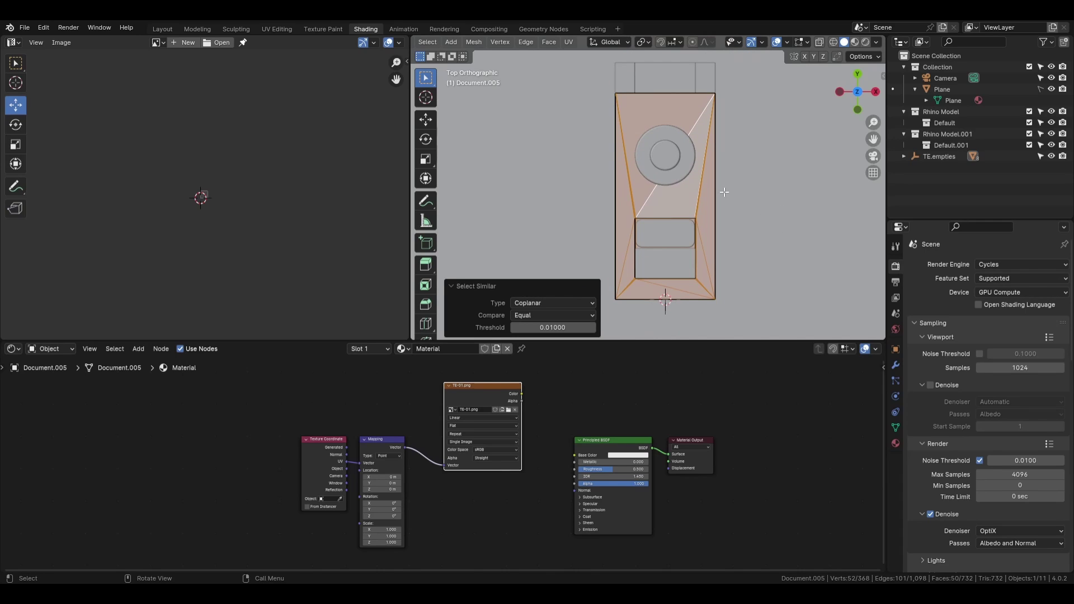
key("u")
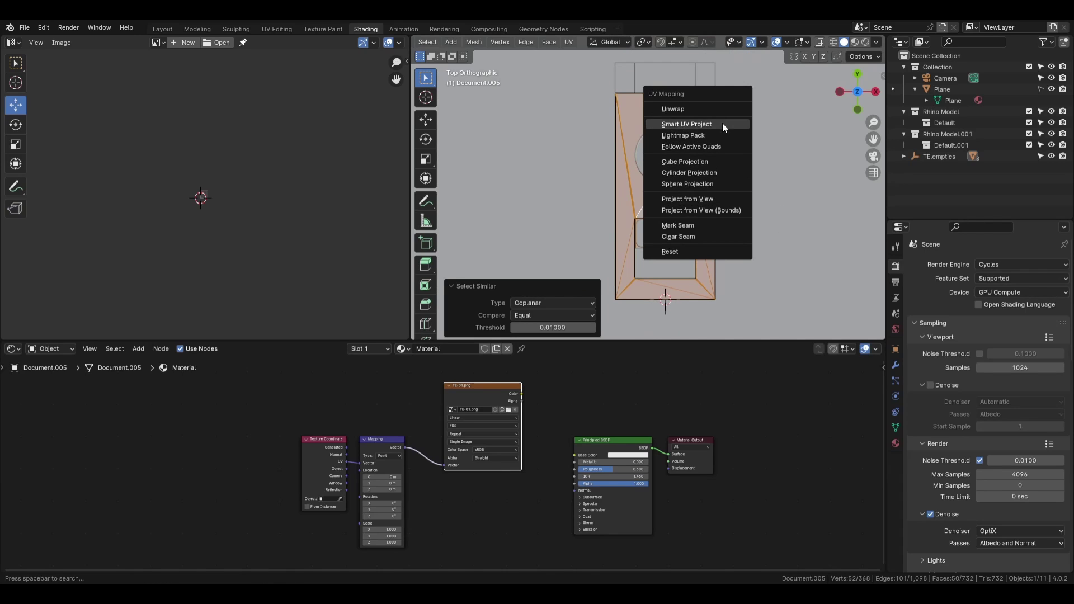
left_click(711, 108)
- Display TE-01.png behind the unwrapped faces in the UV editor
scroll(203, 219, "up", 10)
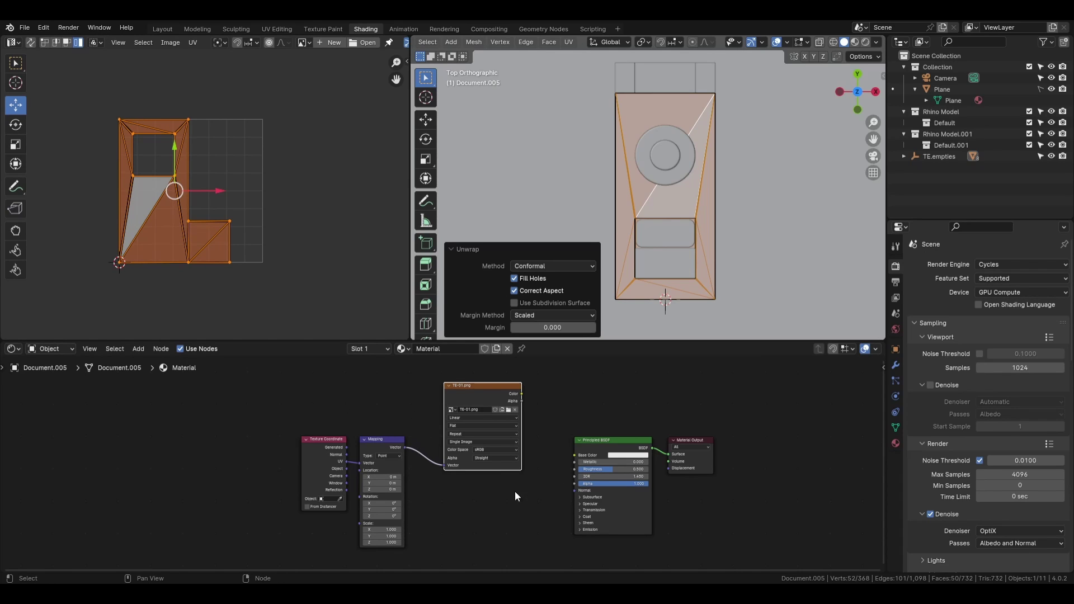
scroll(339, 178, "down", 1)
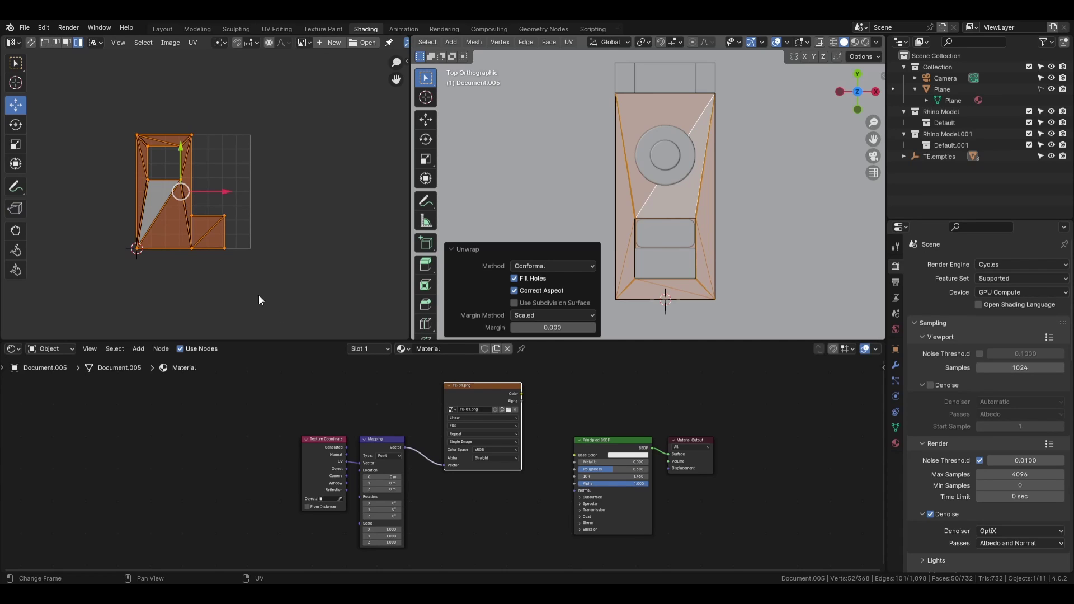
left_click(304, 43)
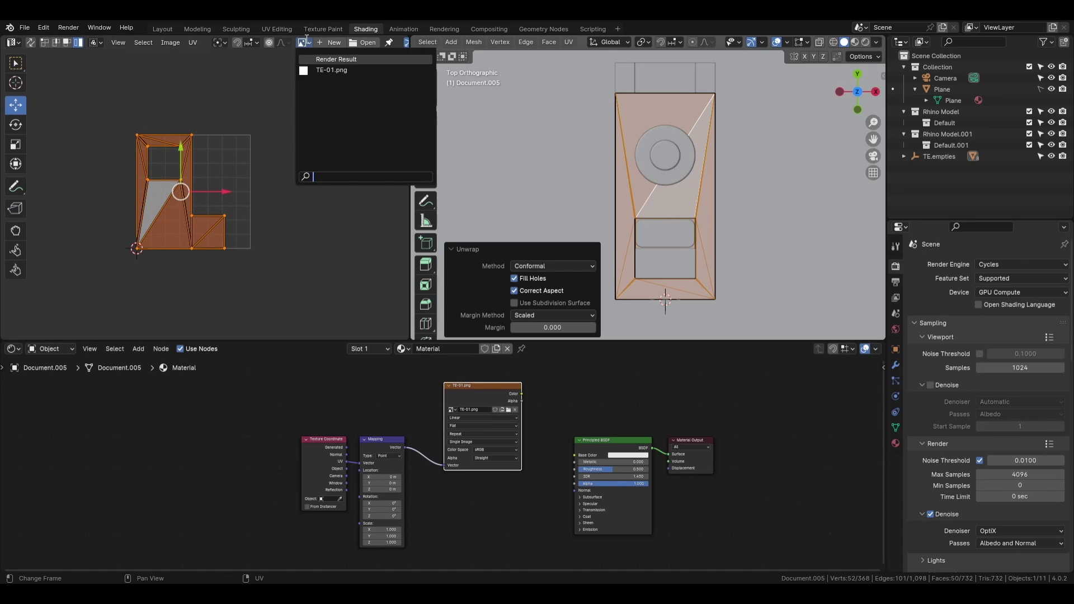
left_click(332, 70)
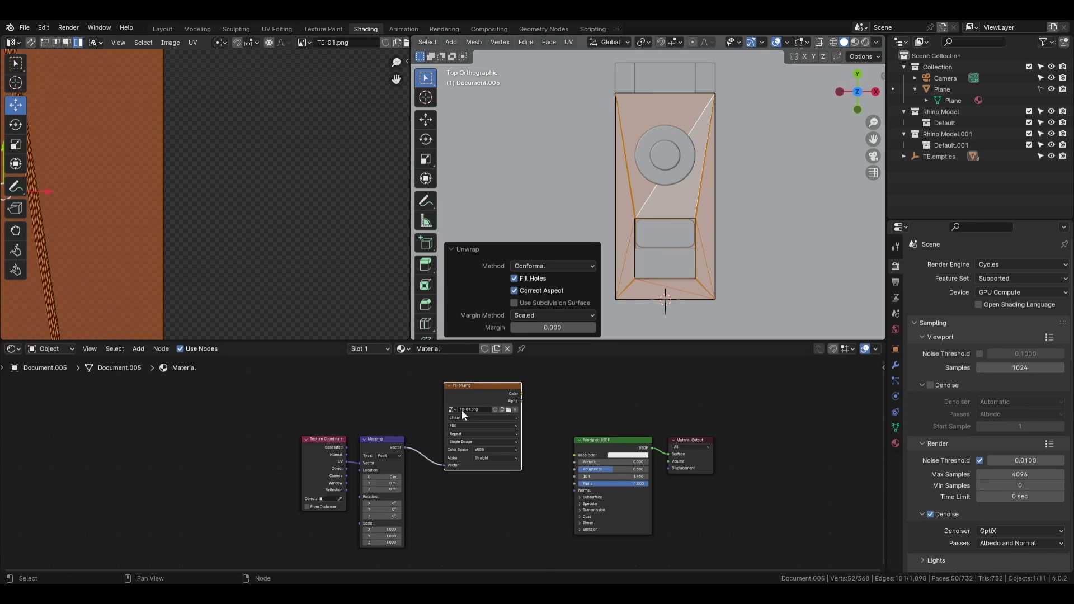
- Enlarge the unwrapped top faces in the UV editor by a scale factor of about 1.32
scroll(231, 210, "down", 4)
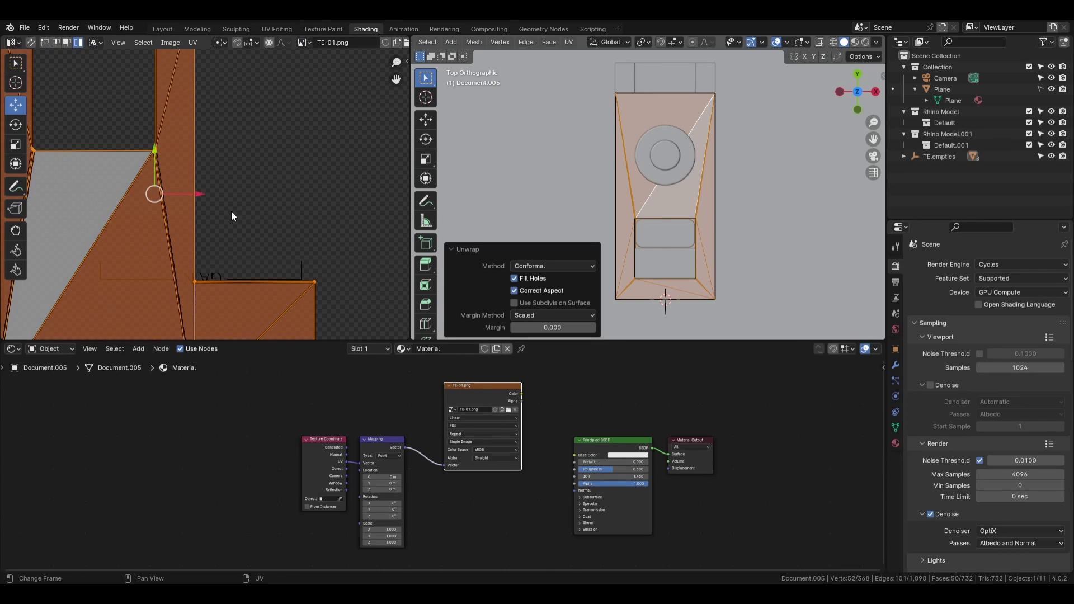
key("s")
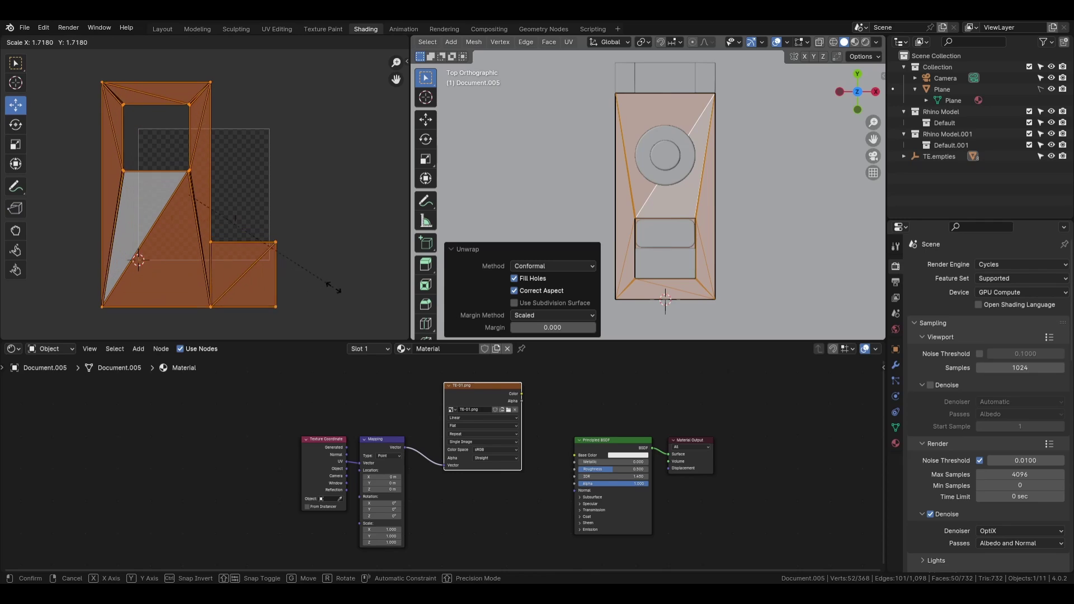
left_click(304, 264)
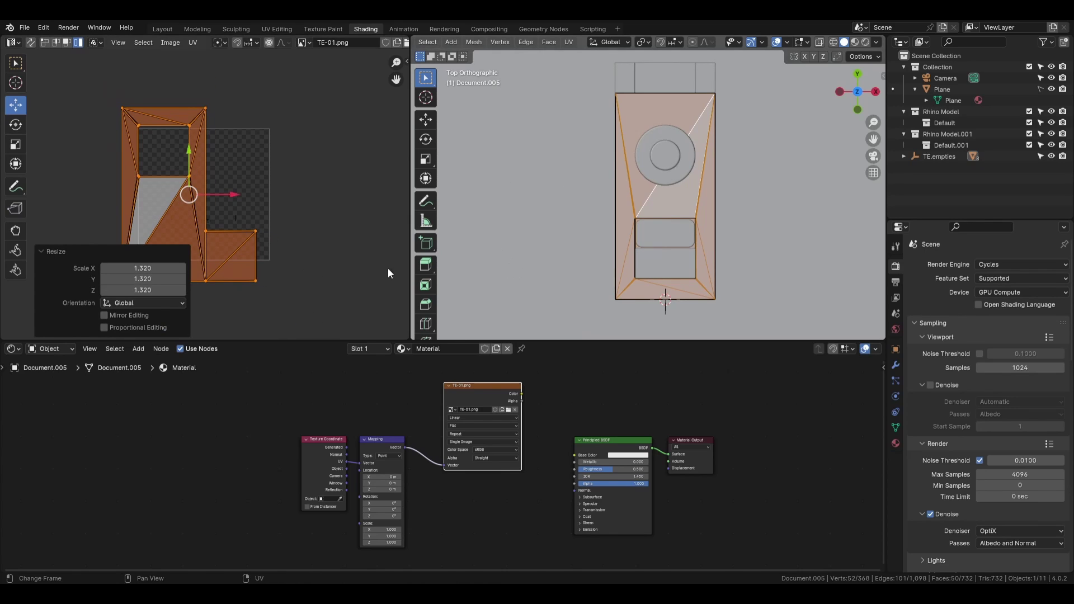
- Switch the 3D viewport to Rendered shading and preview the TE-01.png texture's color directly through the Material Output
left_click(867, 43)
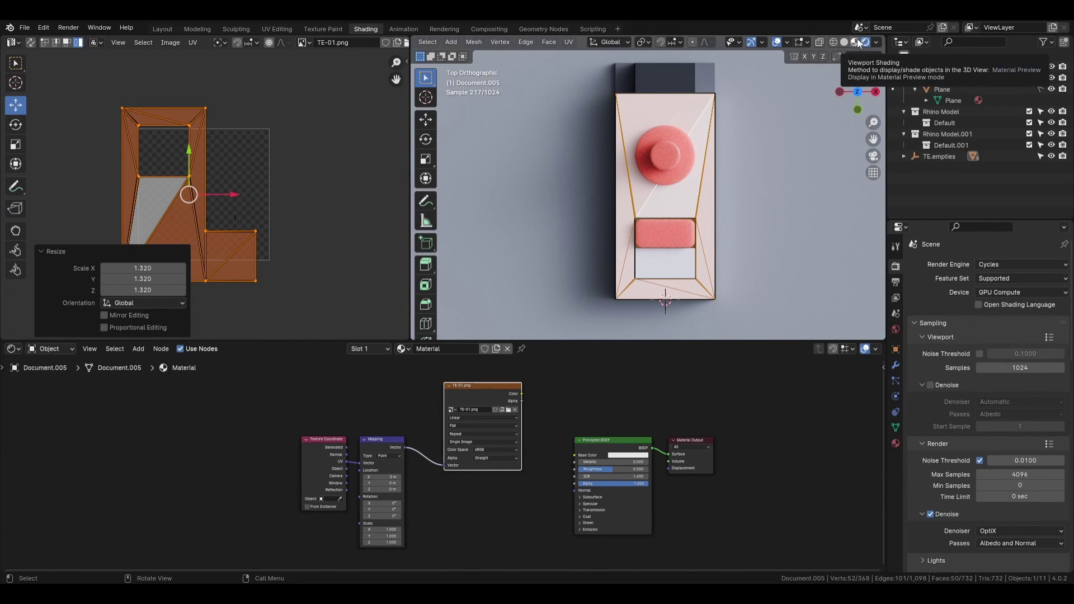
middle_click_drag(544, 395, 609, 411)
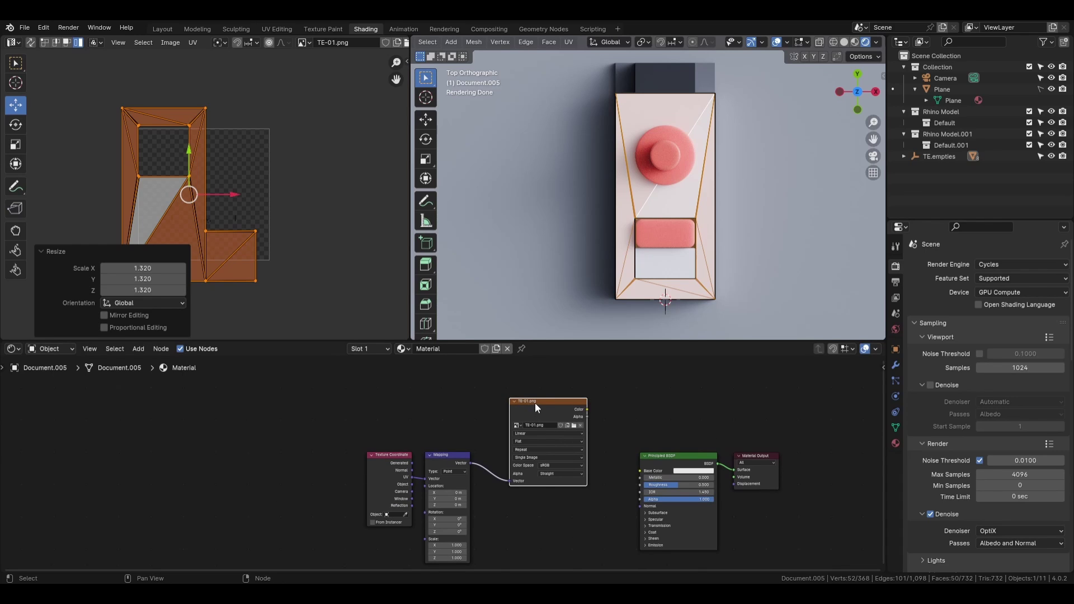
mouse_move(542, 402)
left_mouse_down()
mouse_move(562, 385)
mouse_move(546, 393)
left_mouse_up()
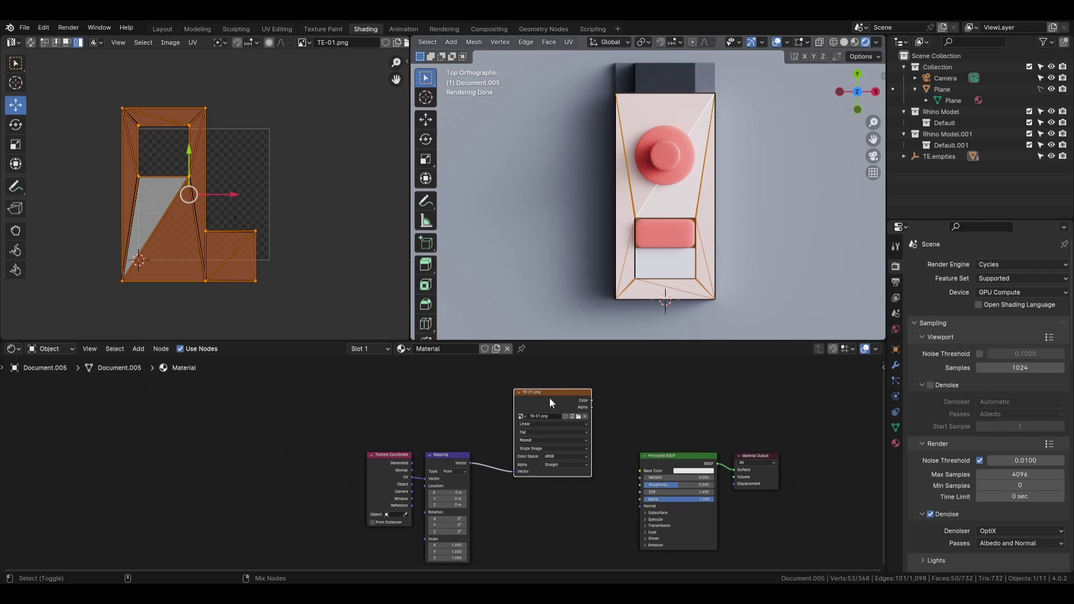
left_click(549, 398, "ctrl+shift")
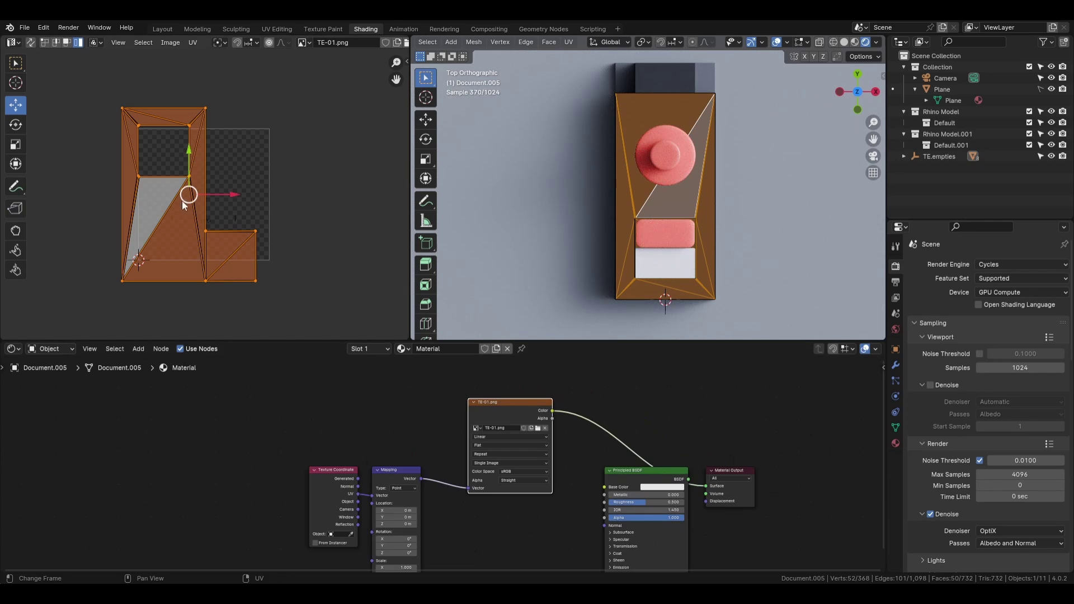
- Move the UV island about 0.384 m in X and 0.094 m in Y, and set the TE-01.png texture's alpha mode to None
left_click_drag(206, 200, 256, 187)
middle_click_drag(551, 488, 538, 487)
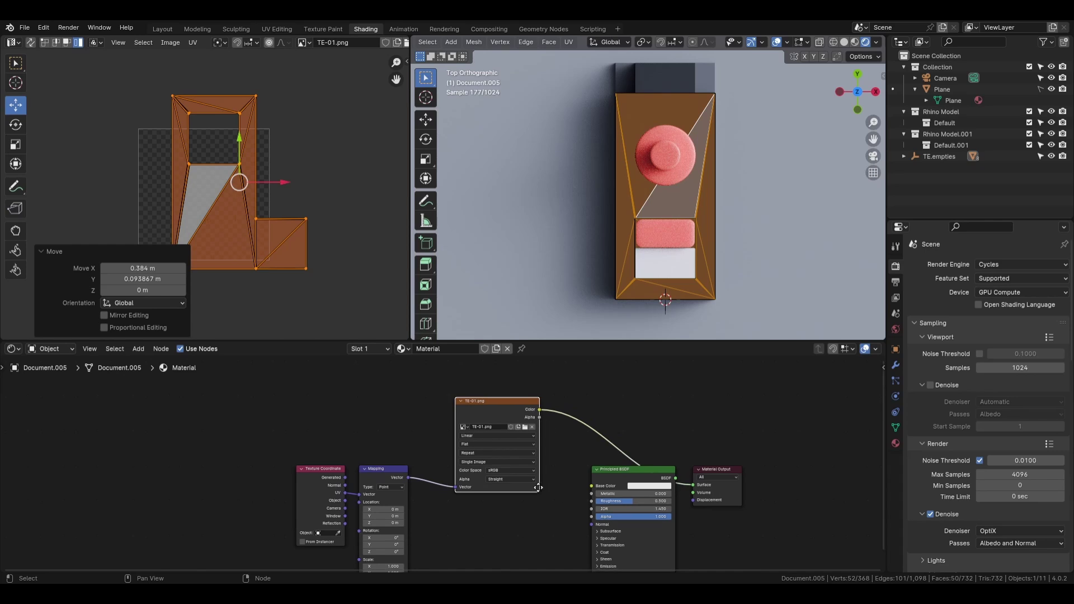
scroll(538, 487, "up", 2)
left_click(495, 475)
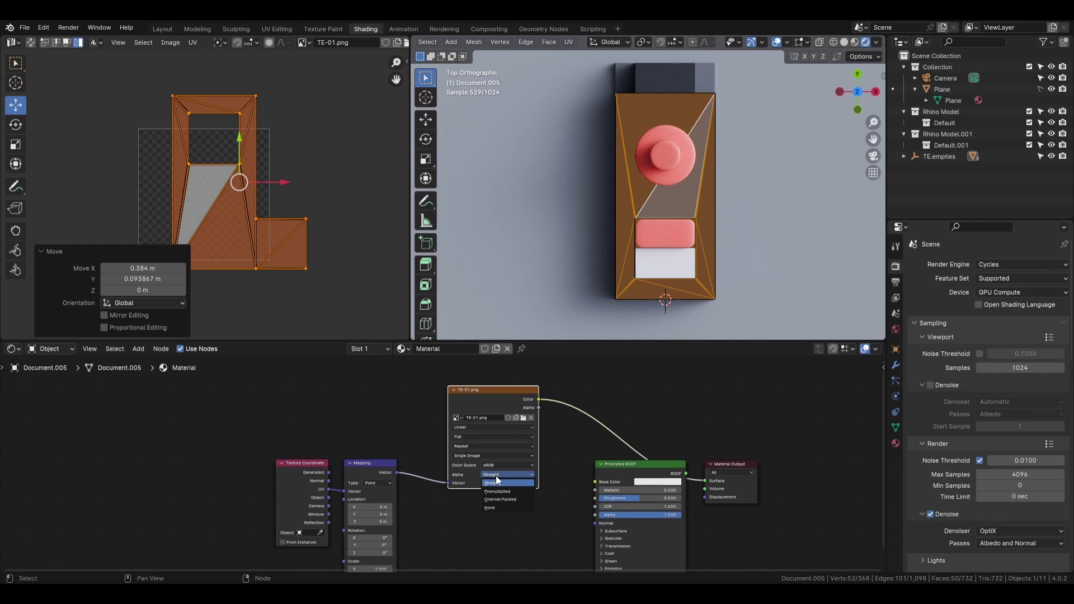
left_click(513, 509)
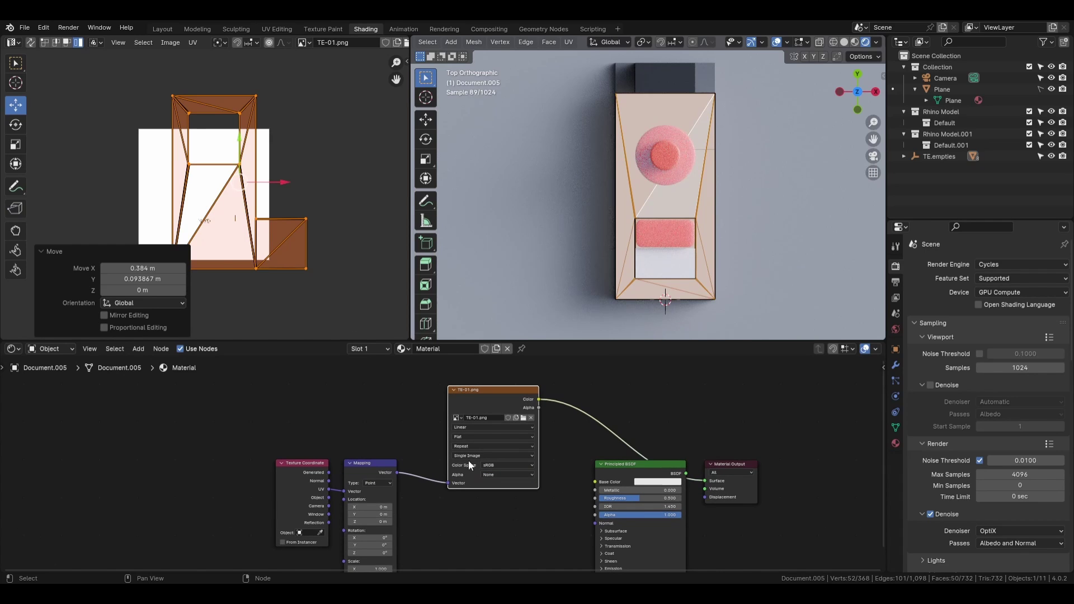
- Move the UV island over the label graphic by about -0.11 m in X and -0.293 m in Y
scroll(217, 214, "up", 3)
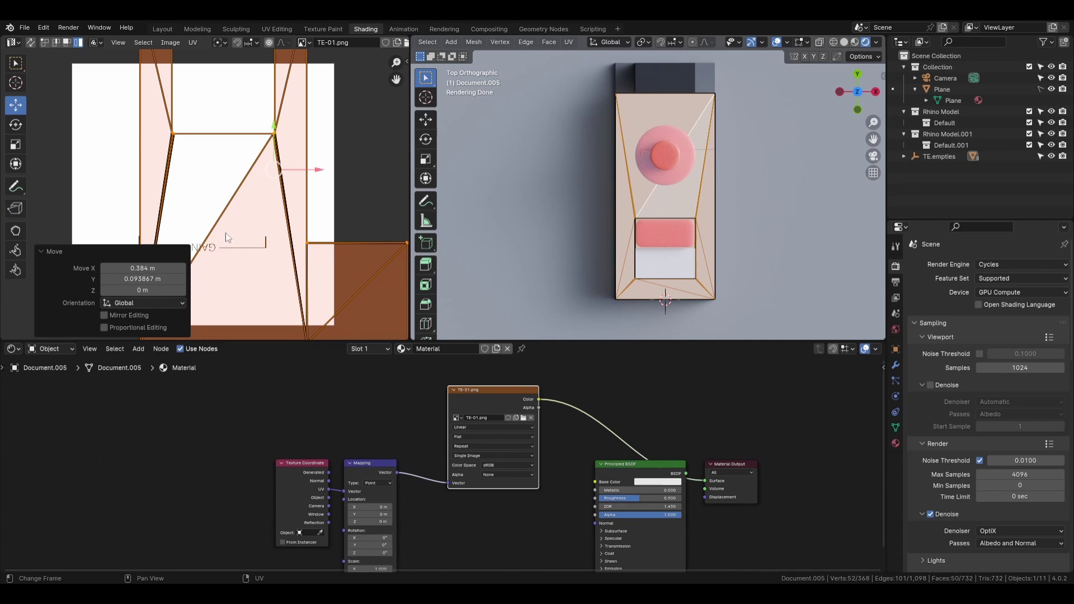
scroll(185, 209, "down", 1)
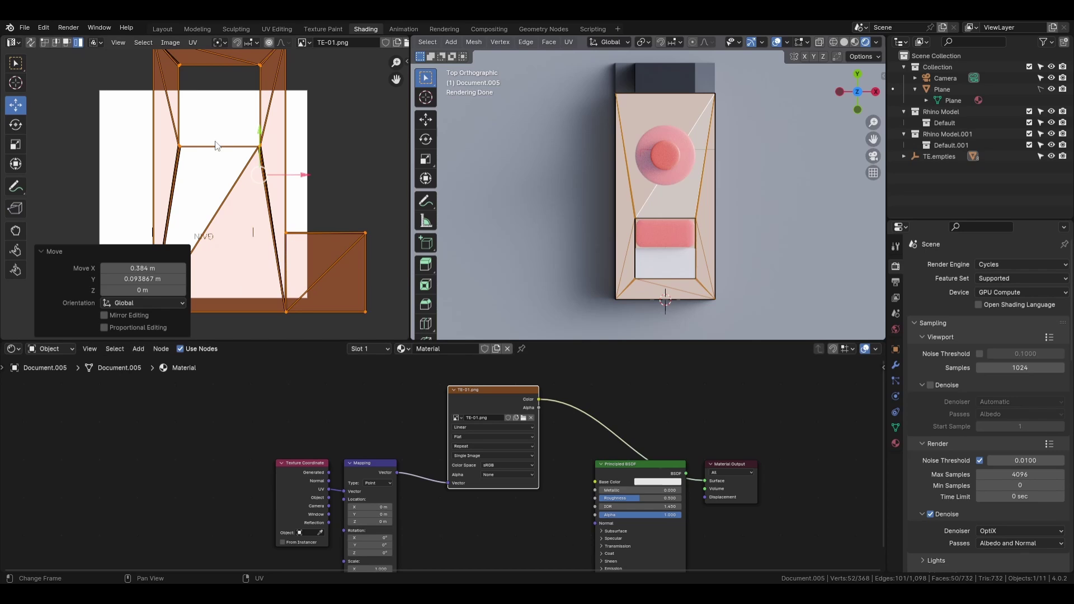
scroll(566, 461, "down", 1)
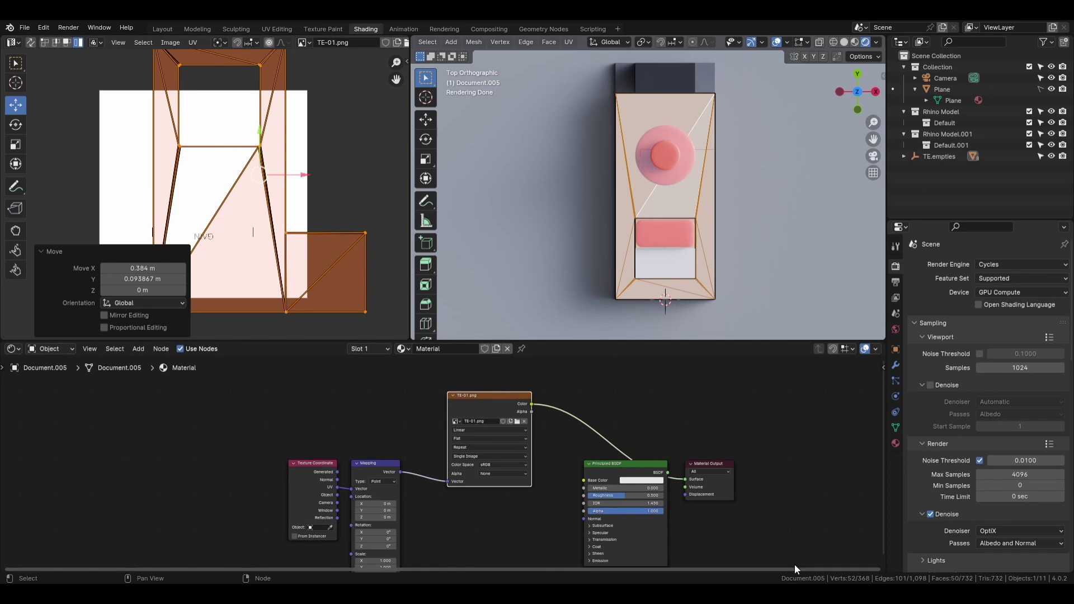
middle_click_drag(238, 256, 298, 219)
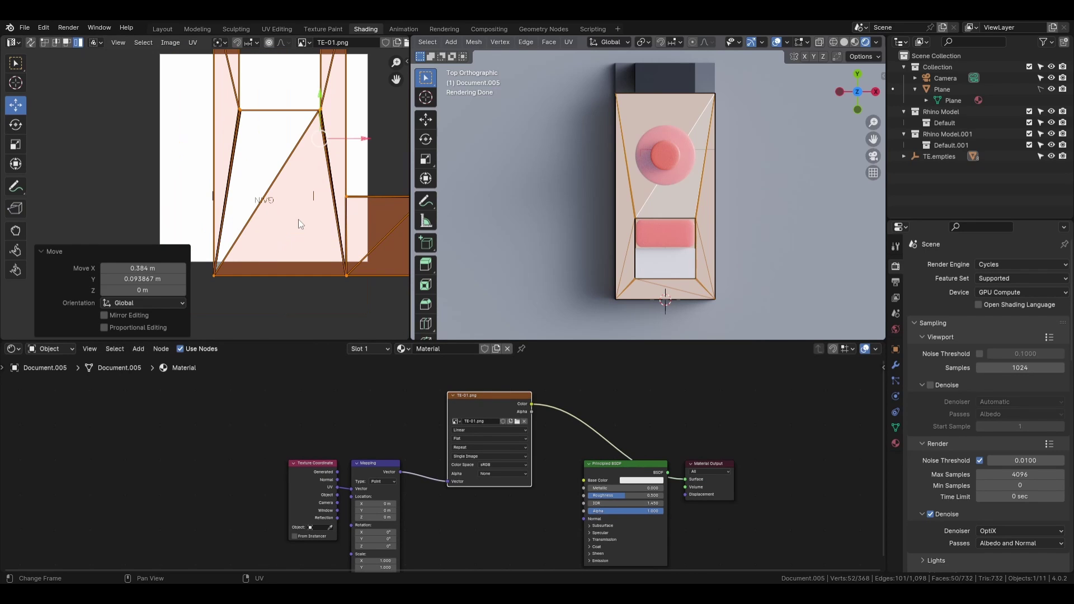
key("g")
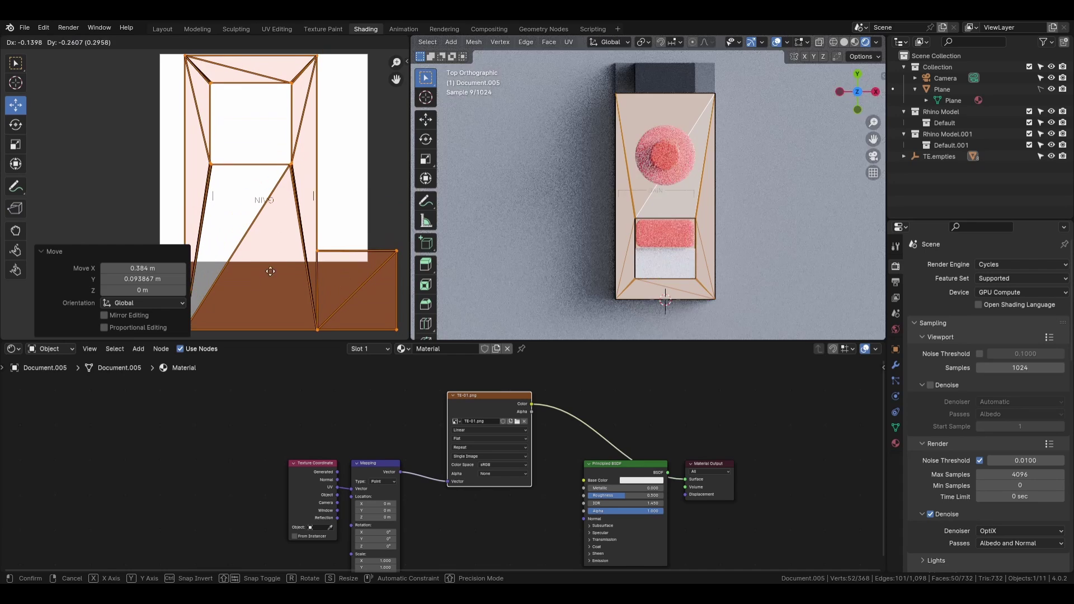
left_click(302, 274)
scroll(259, 176, "down", 1)
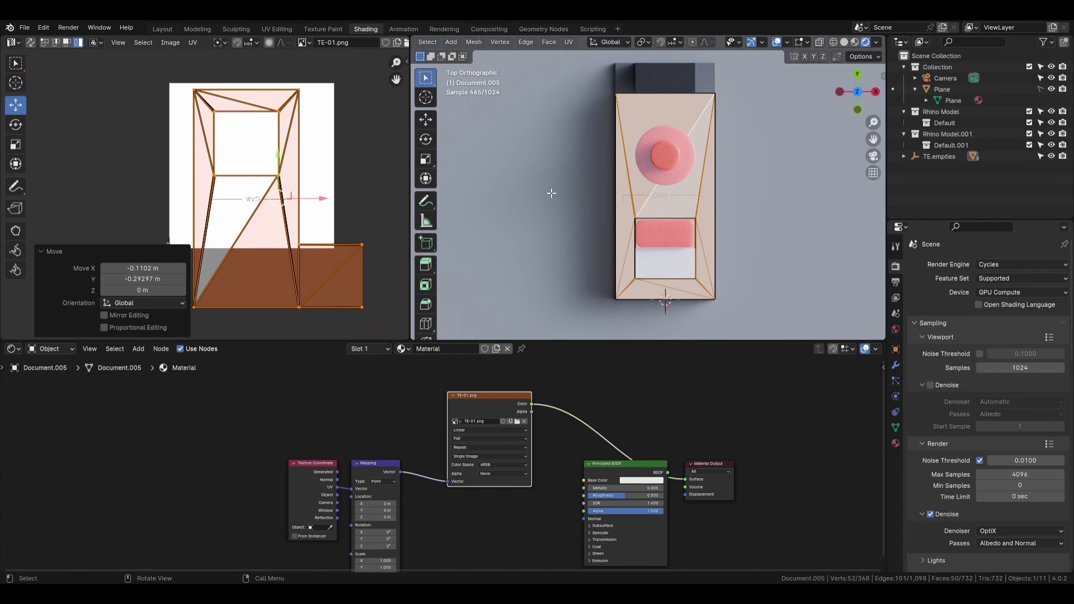
- Rotate the UV island 90° and move it about -0.146 m in X and 0.071 m in Y
key("r")
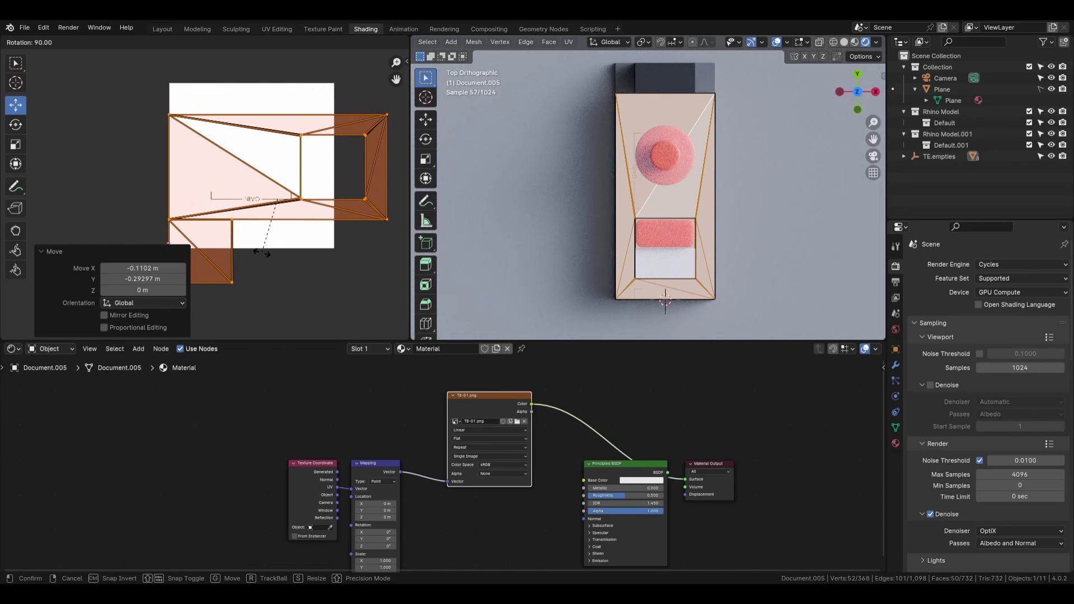
left_click(262, 253)
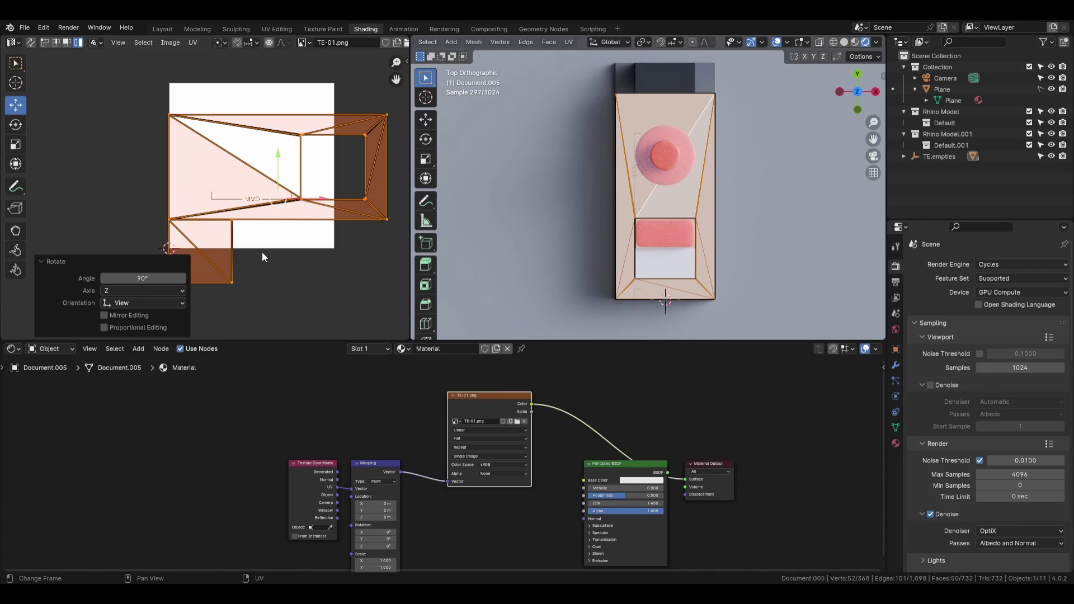
key("g")
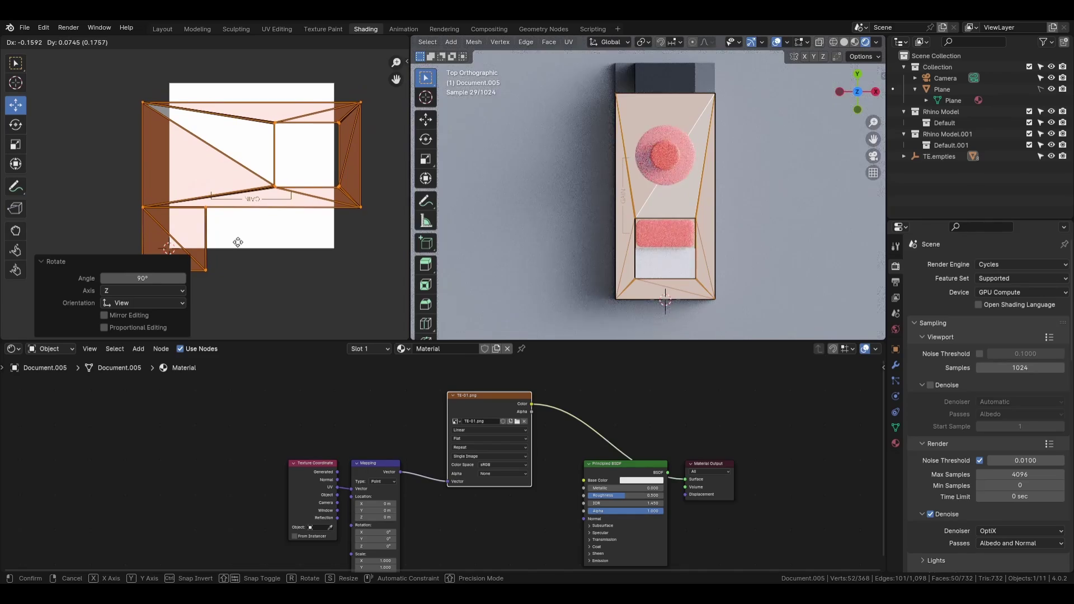
left_click(235, 240)
- Scale the UV island to about 0.926 and check the GAIN label's size on the model's top
key("s")
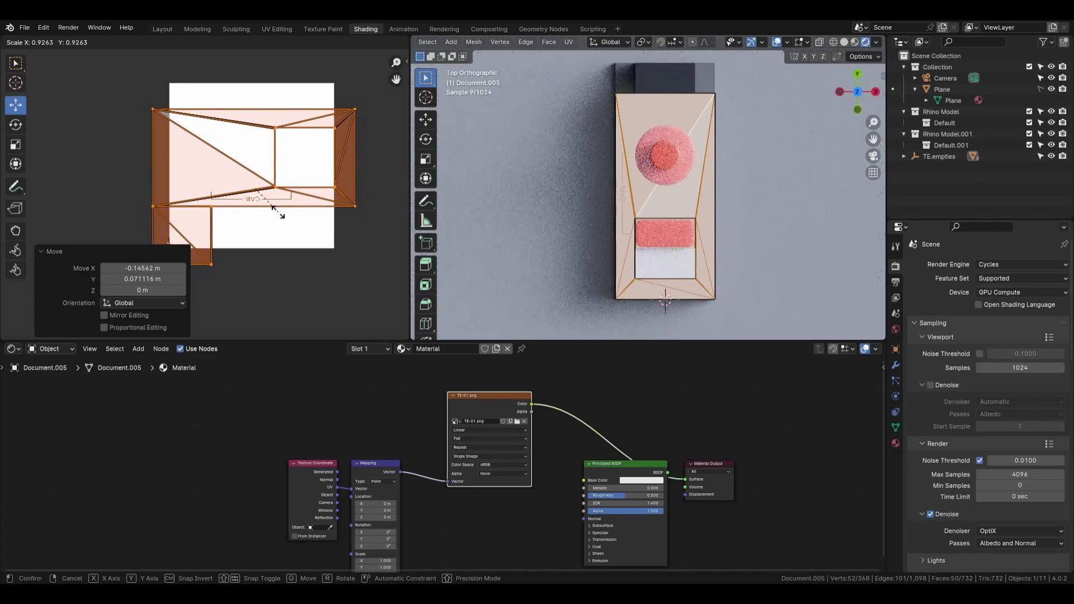
left_click(281, 217)
scroll(709, 170, "up", 3)
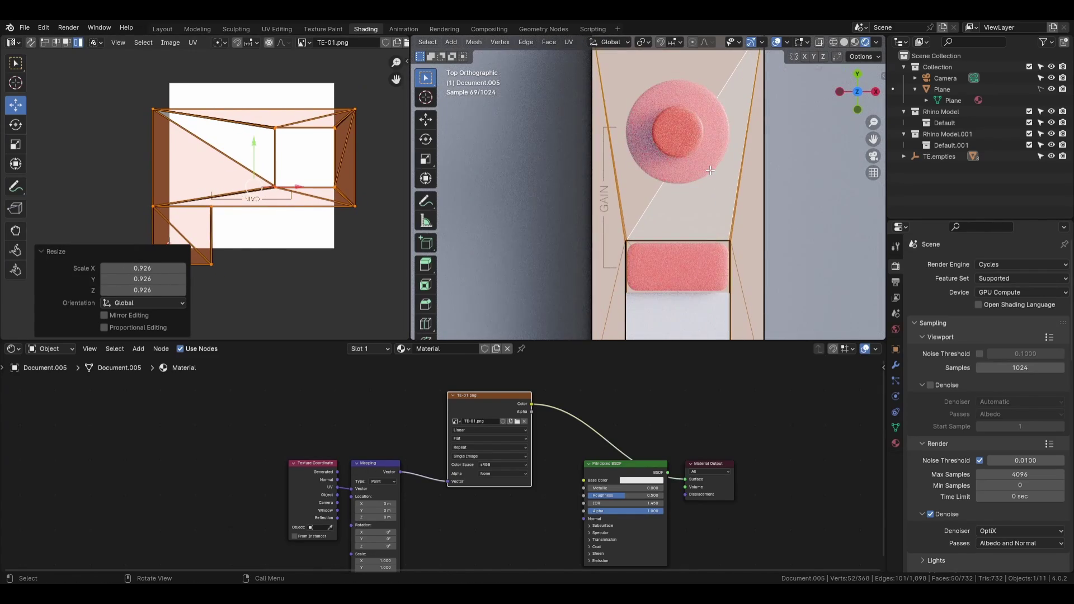
scroll(710, 170, "down", 1)
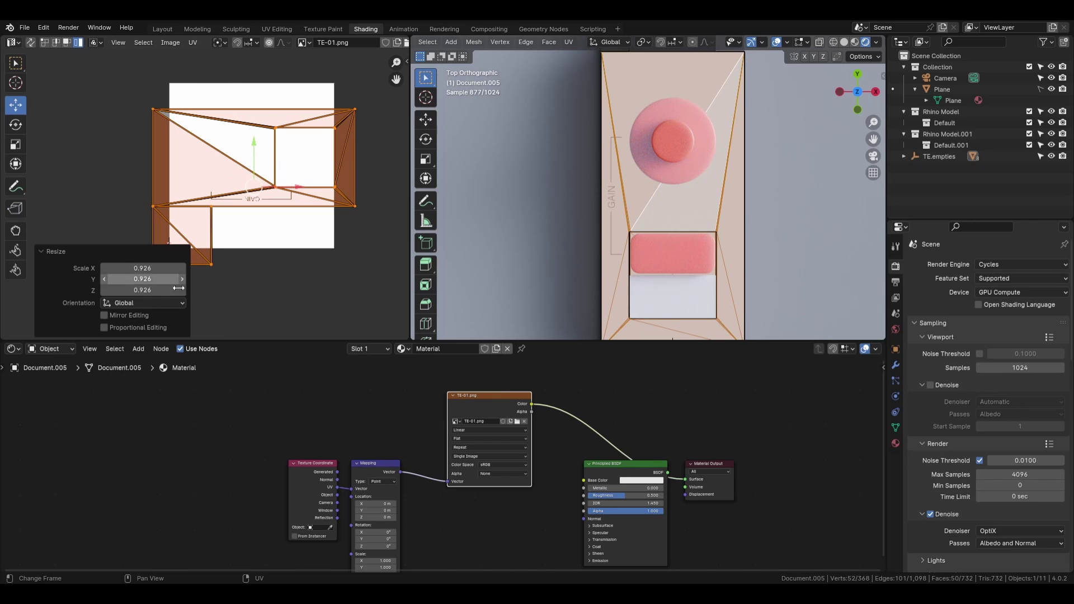
- Move the Principled BSDF and Material Output nodes farther from the TE-01.png node to make room between them
left_click(524, 506)
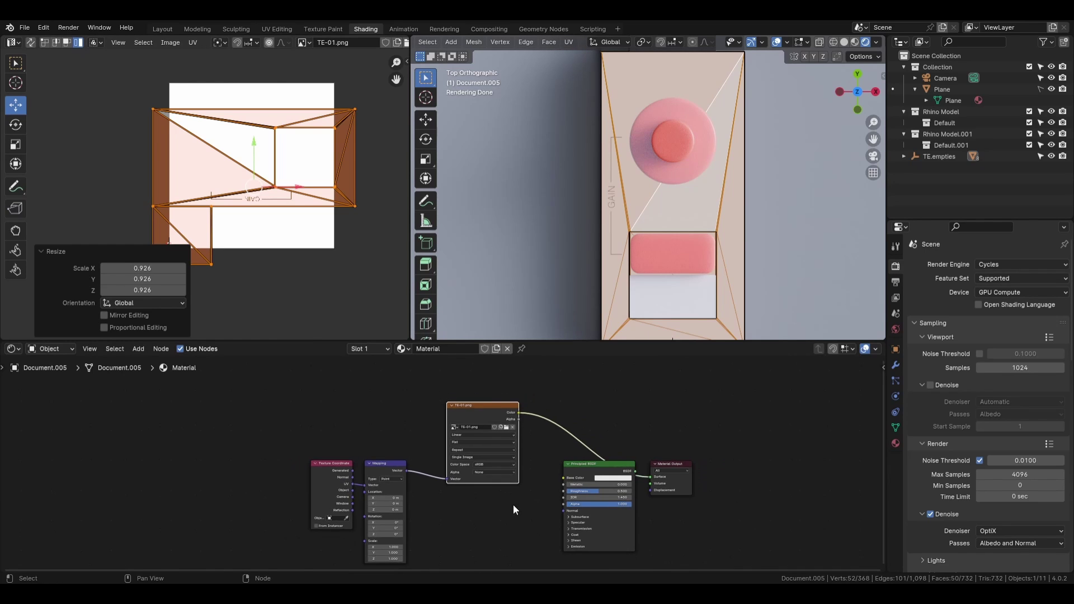
scroll(515, 506, "down", 2)
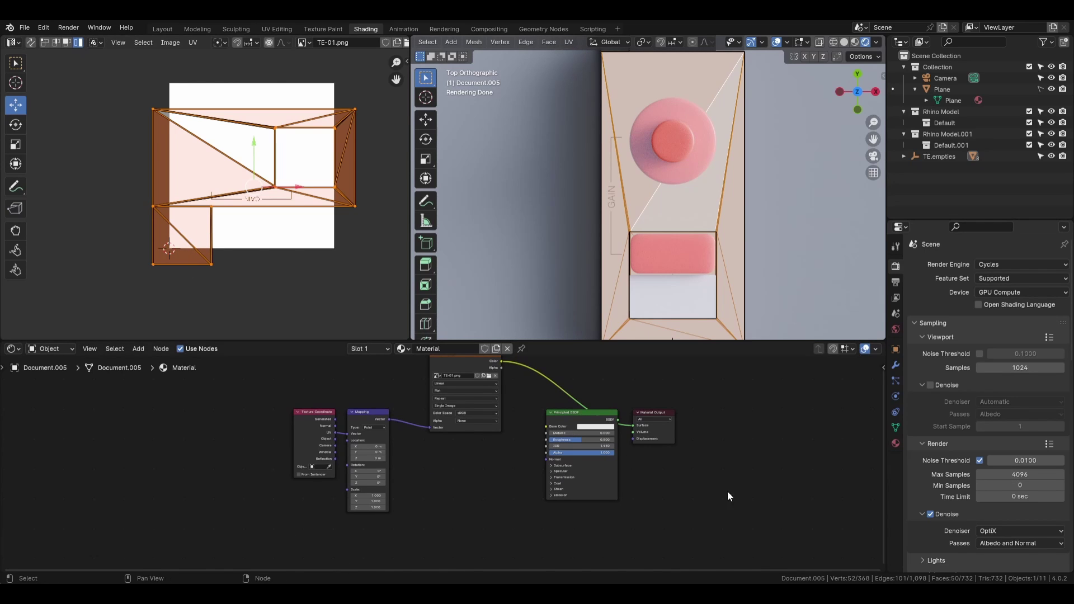
left_click_drag(733, 513, 652, 470)
mouse_move(655, 417)
left_mouse_down()
mouse_move(737, 409)
mouse_move(742, 371)
left_mouse_up()
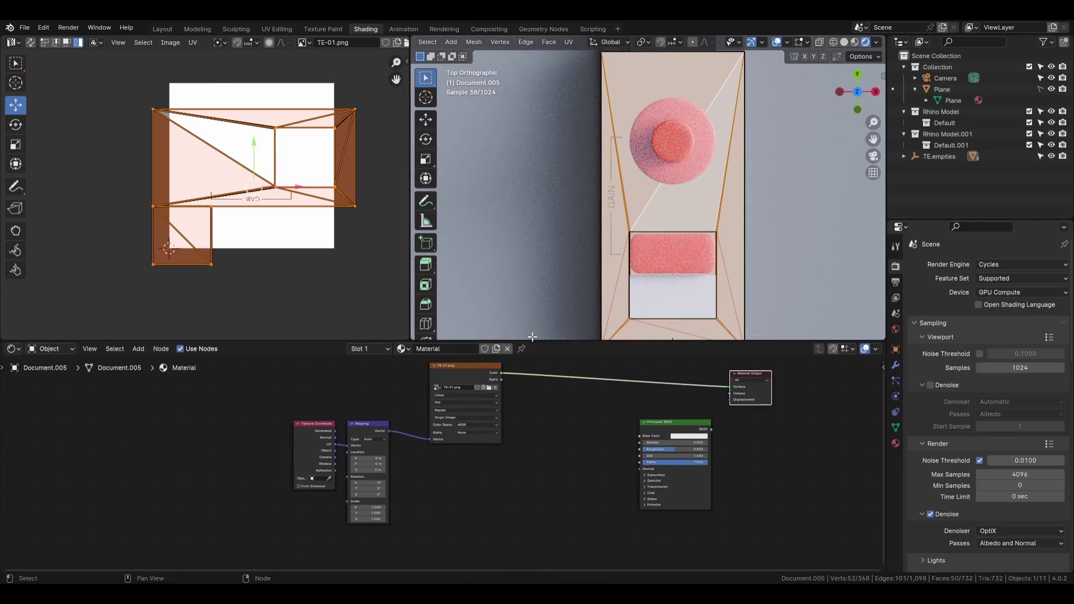
- In Object Mode, try raising the body about 0.0123 m along Z and view its textured top
middle_click_drag(591, 264, 721, 227)
key("Tab")
left_click_drag(572, 211, 574, 103)
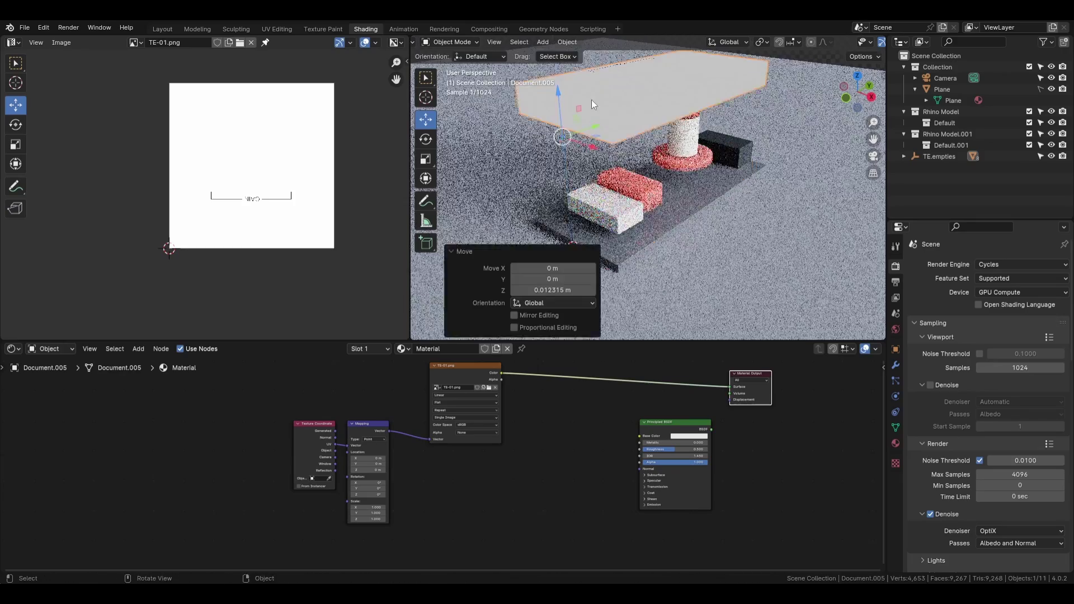
mouse_move(595, 104)
middle_mouse_down()
mouse_move(655, 133)
mouse_move(666, 75)
mouse_move(666, 179)
mouse_move(735, 157)
mouse_move(678, 216)
mouse_move(611, 110)
middle_mouse_up()
scroll(645, 146, "down", 5)
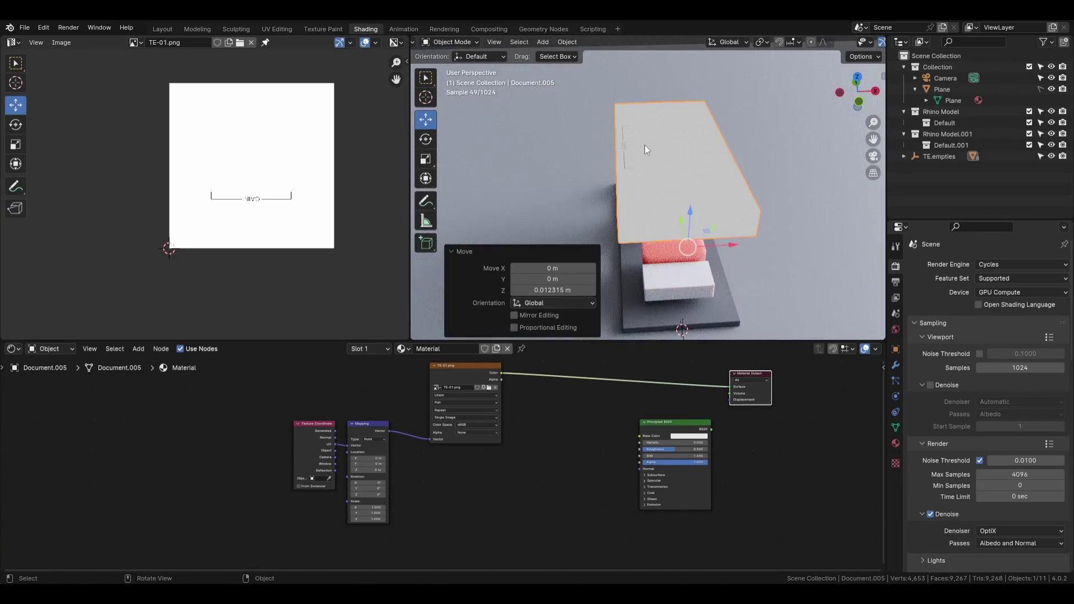
middle_click_drag(644, 146, 700, 203)
- In Edit Mode, select all of the body's faces and examine their UVs around the image's origin corner
key("Tab")
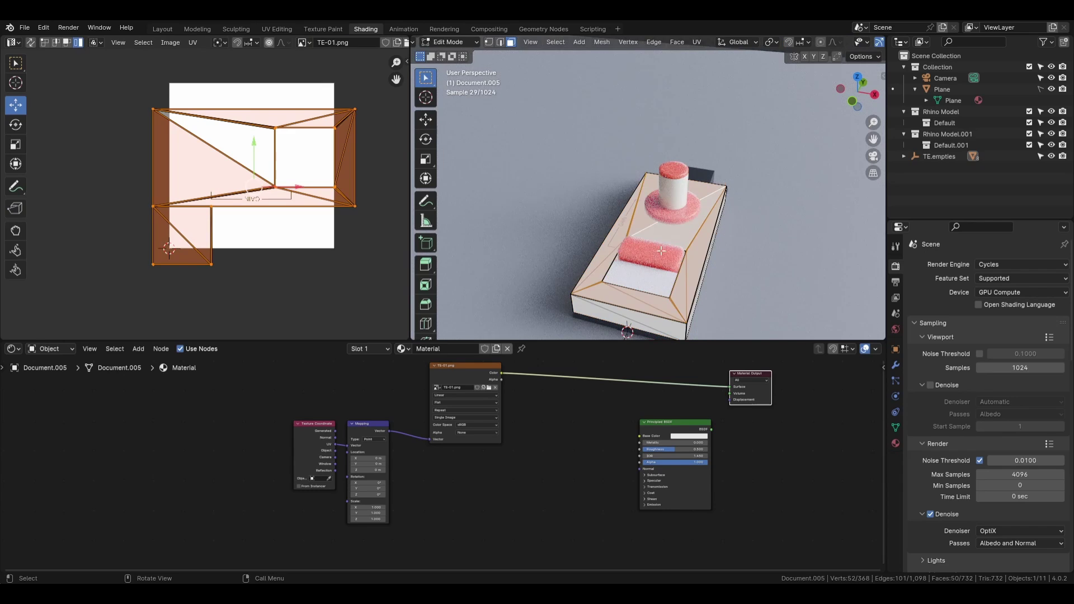
key("a")
scroll(190, 274, "up", 4)
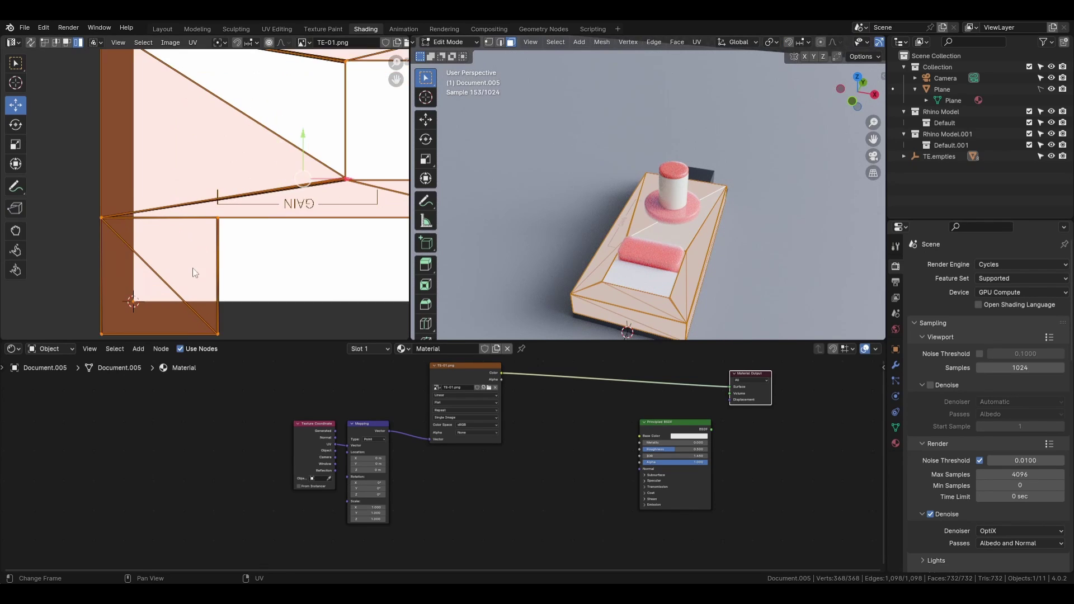
scroll(193, 252, "down", 4)
scroll(263, 268, "up", 3)
middle_click_drag(112, 295, 277, 177, "shift")
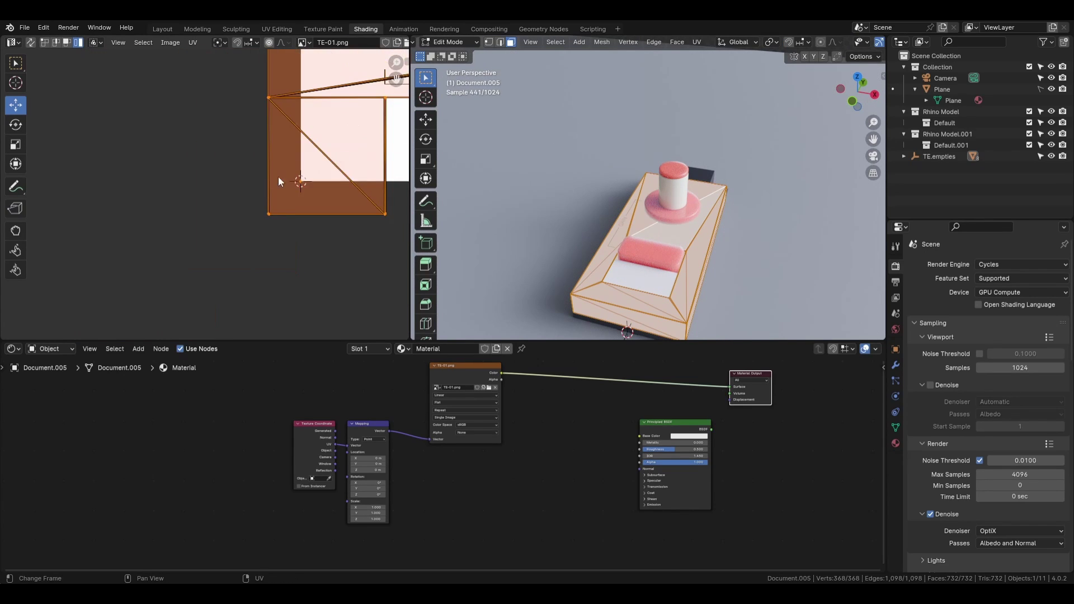
scroll(247, 207, "up", 5)
middle_click_drag(235, 217, 46, 220, "shift")
scroll(203, 216, "up", 5)
middle_click_drag(328, 157, 257, 200, "shift")
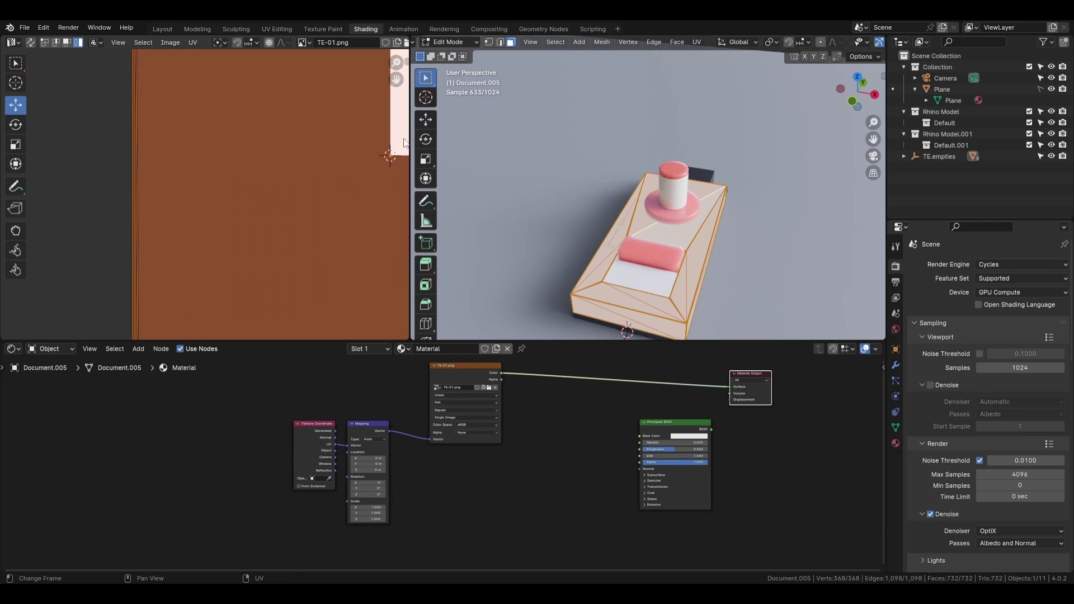
middle_click_drag(369, 160, 107, 215, "shift")
scroll(633, 252, "down", 1)
- Select one triangular face on the body's front side, check its UV position, and return to viewing the body in Object Mode
middle_click_drag(644, 286, 644, 276)
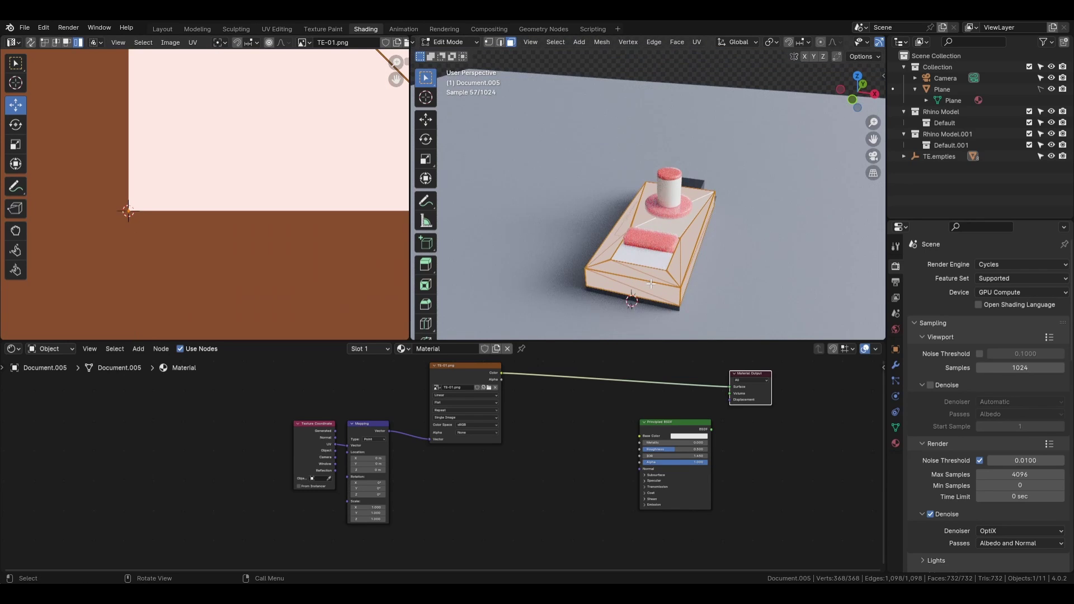
left_click(653, 290)
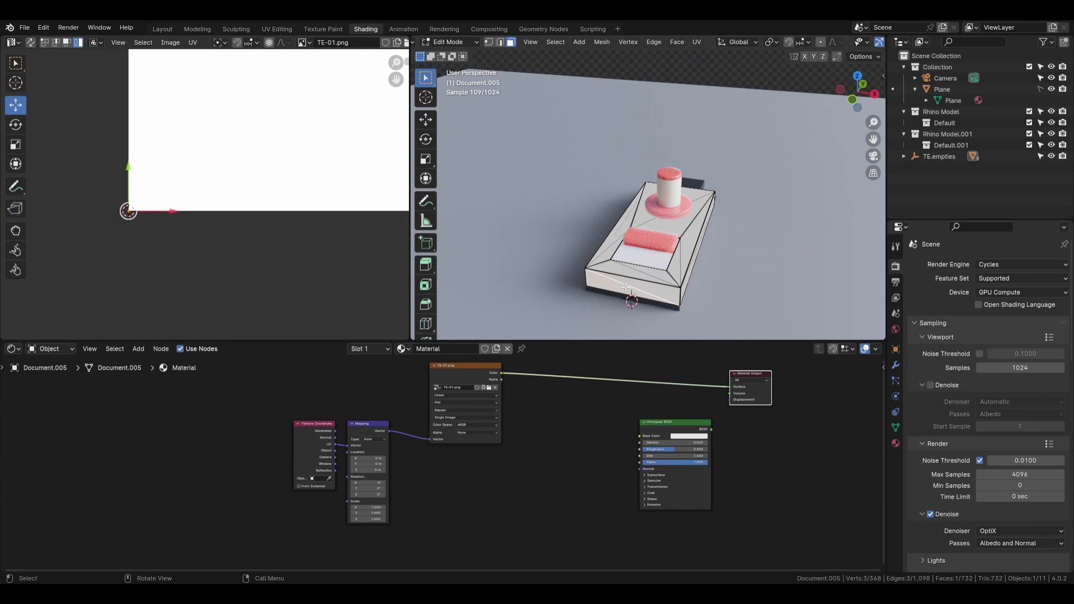
scroll(626, 288, "down", 1)
middle_click_drag(340, 176, 355, 173)
scroll(310, 114, "down", 4)
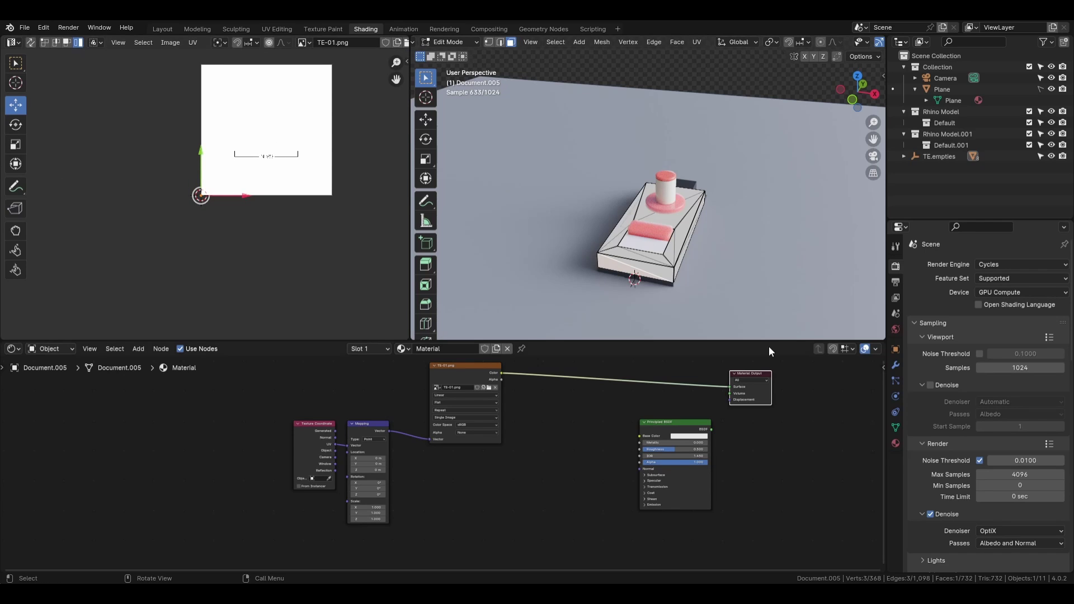
middle_click_drag(551, 269, 635, 330)
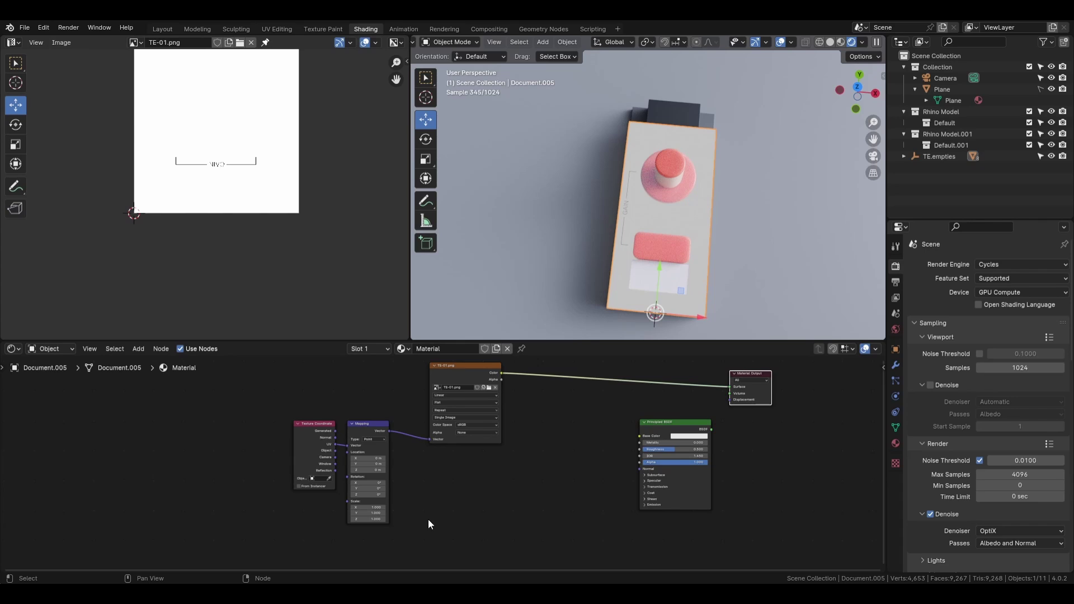
- Add a Noise Texture node and place it well below the TE-01.png image node
scroll(428, 519, "down", 2)
key("shift+a")
mouse_move(487, 460)
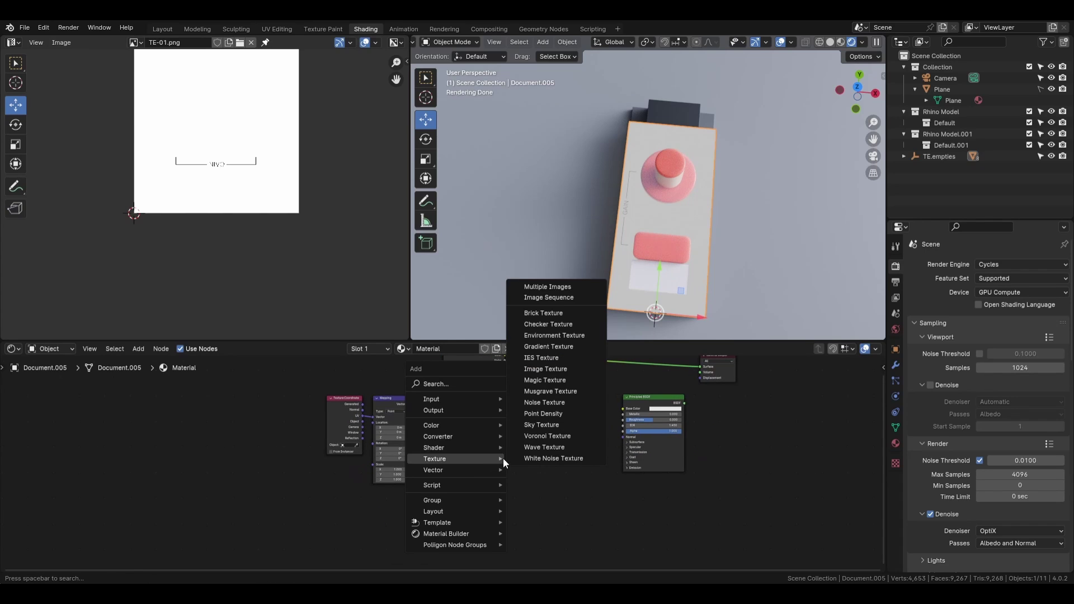
left_click(530, 403)
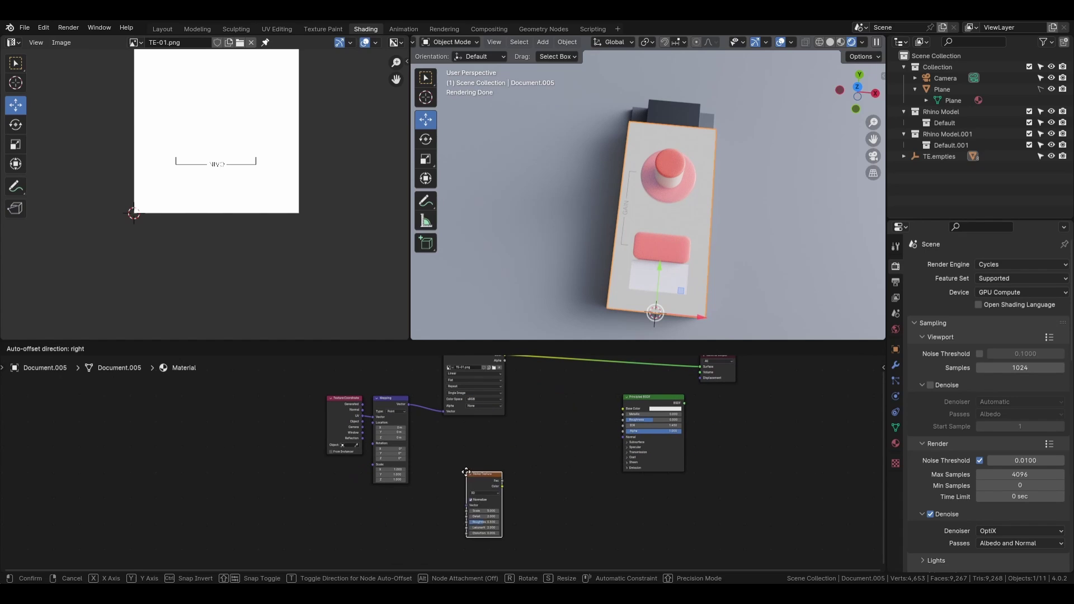
left_click(456, 526)
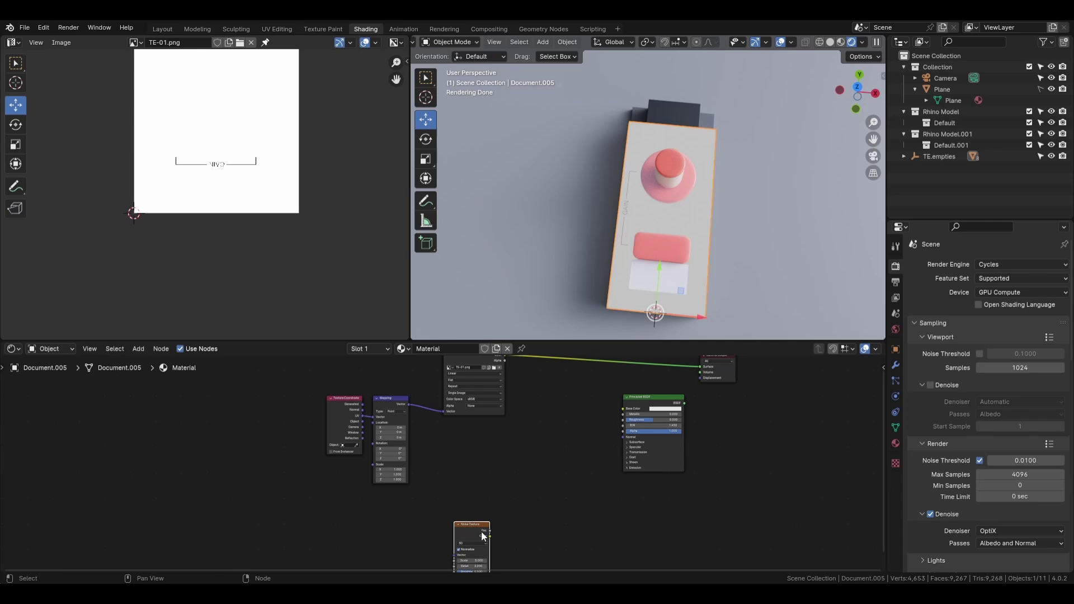
middle_click_drag(473, 498, 539, 445)
left_click_drag(531, 484, 527, 499)
left_click(523, 526)
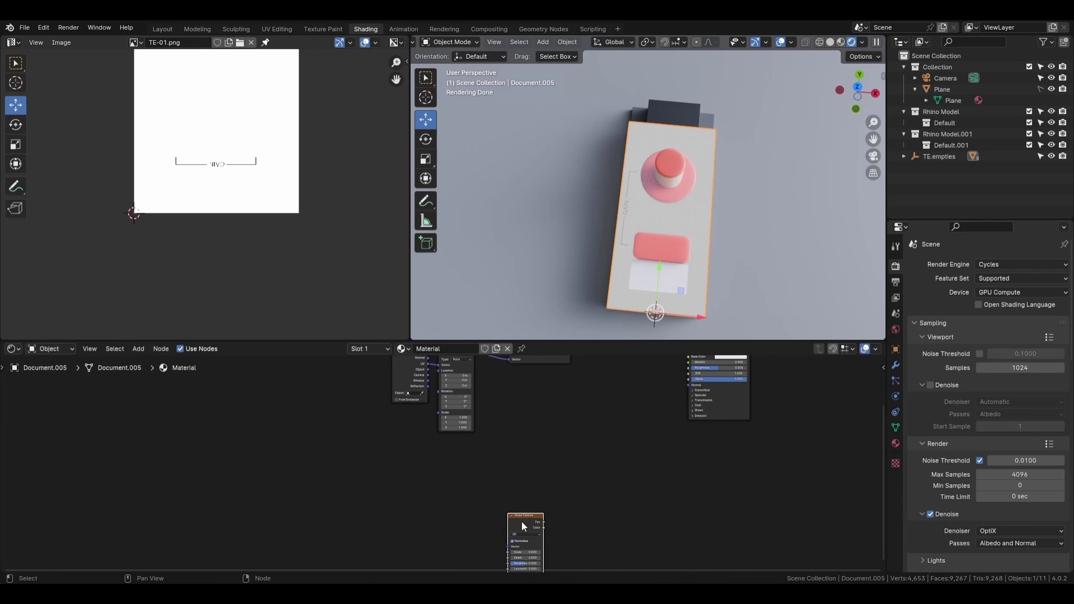
middle_click_drag(499, 454, 501, 486)
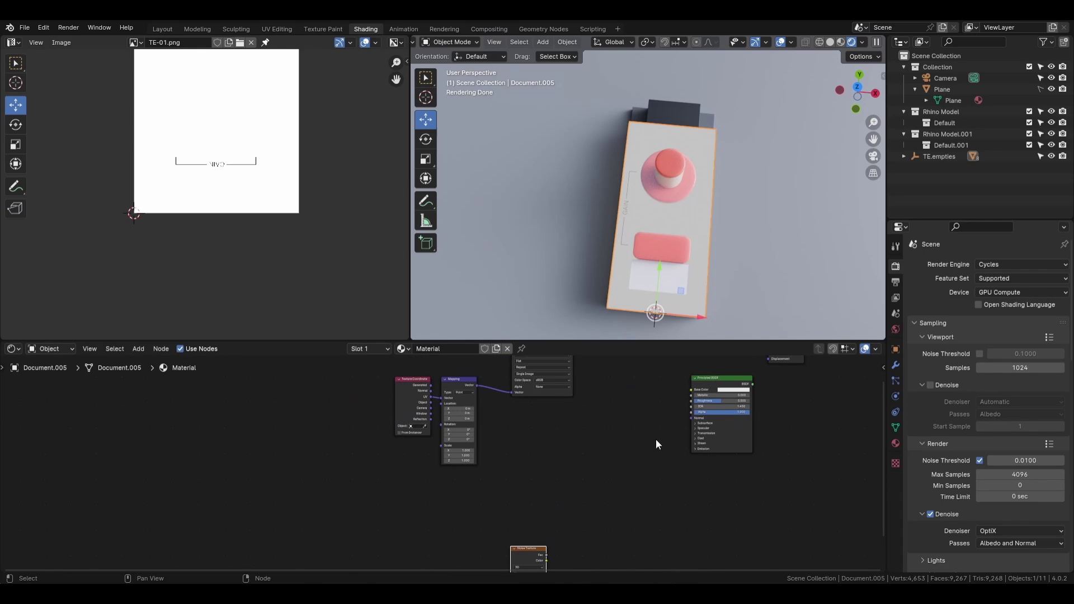
middle_click_drag(539, 517, 538, 497)
middle_click_drag(533, 451, 491, 502)
scroll(490, 500, "down", 1)
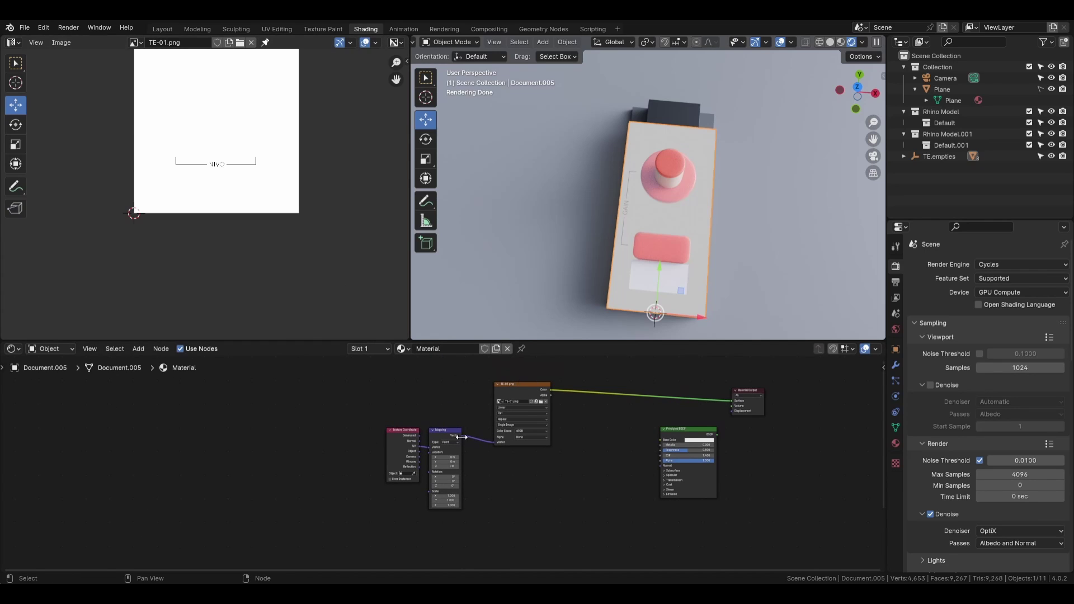
- Duplicate the Texture Coordinate, Mapping and TE-01.png nodes together and place the linked copies between the originals and the Noise Texture
left_click_drag(546, 504, 387, 375)
scroll(483, 468, "down", 2)
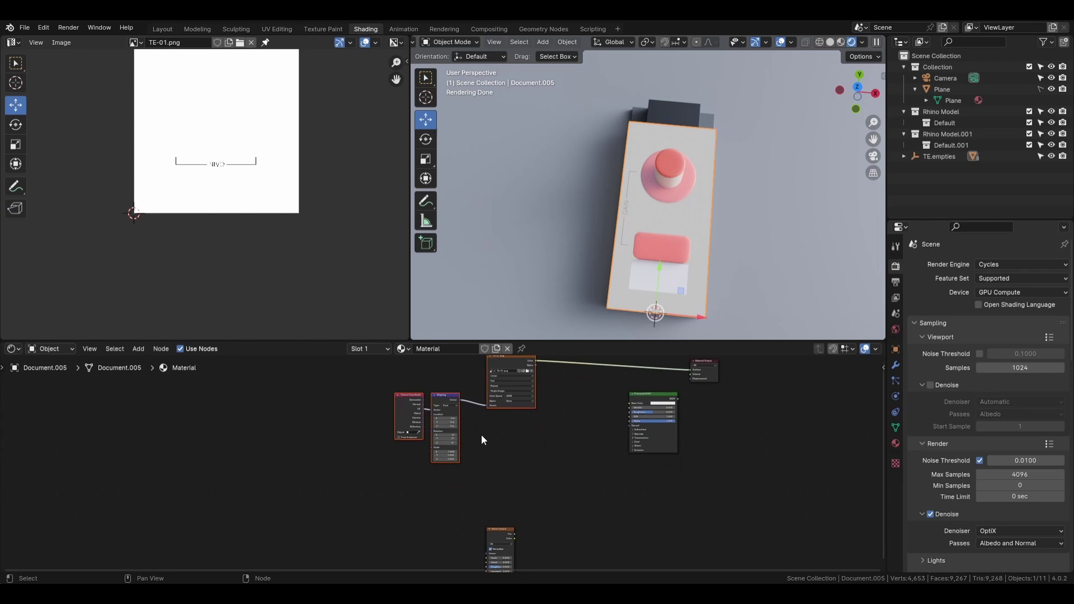
key("shift+d")
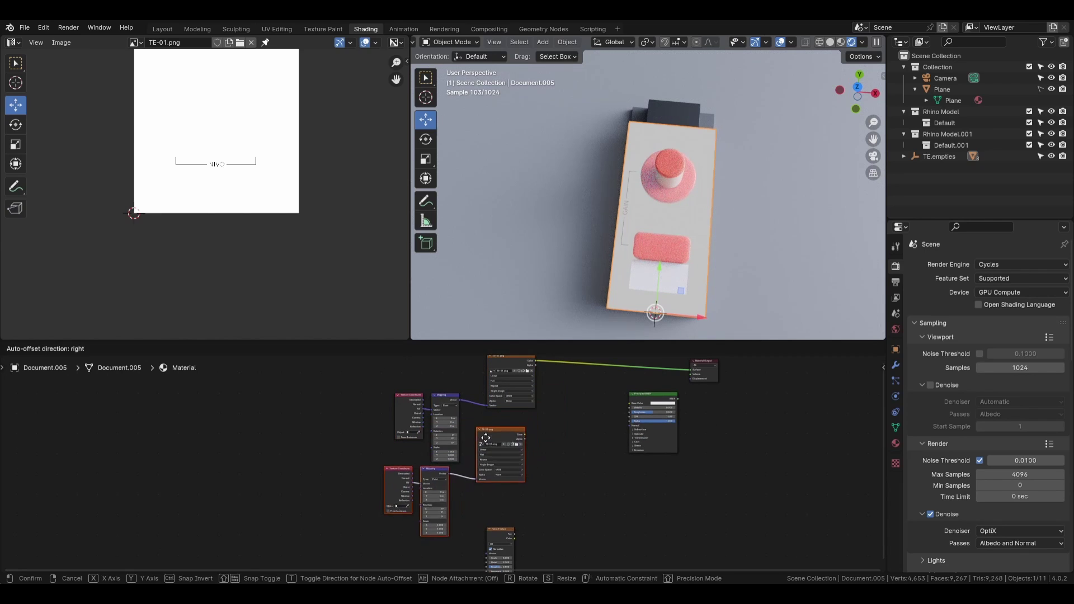
left_click(491, 452)
middle_click_drag(554, 529, 566, 497)
scroll(448, 441, "up", 2)
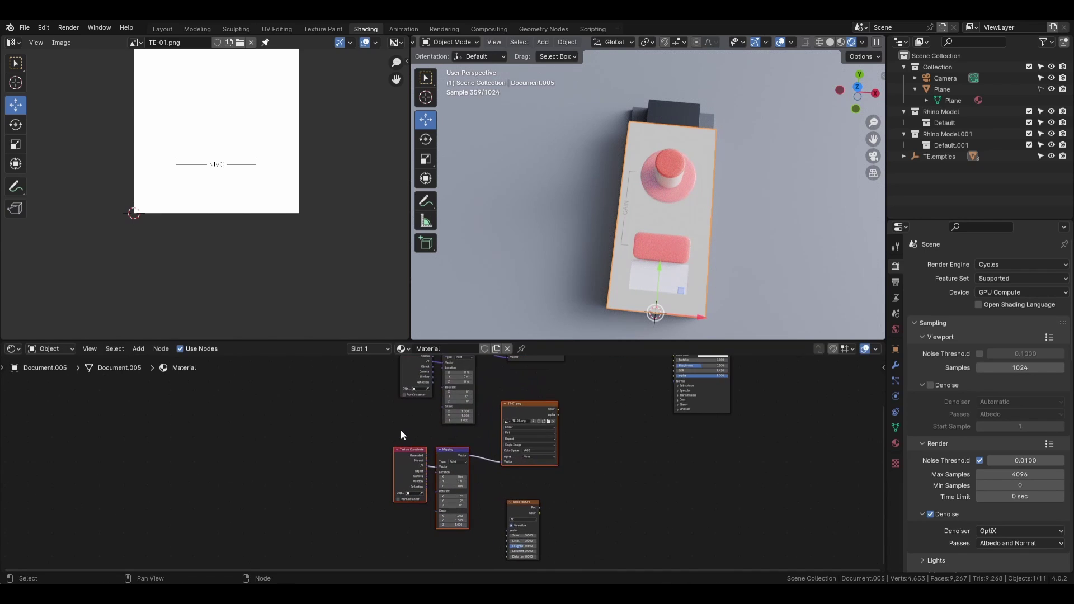
left_click(364, 404)
middle_click_drag(587, 330, 577, 335)
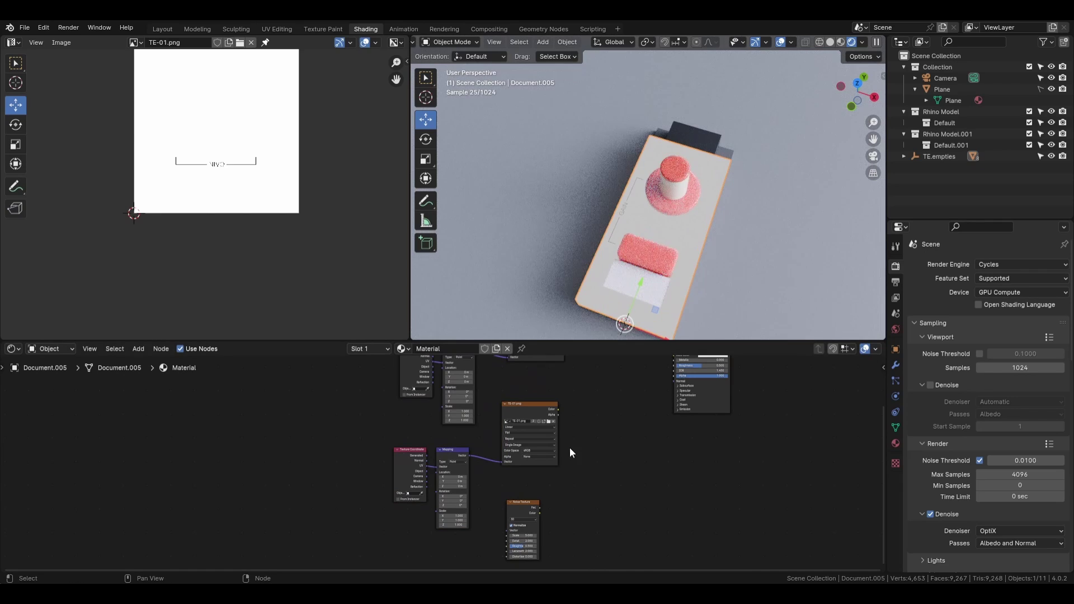
- Unlink the image from the duplicated image texture node and load TE-02.png in its place
middle_click_drag(568, 451, 563, 498)
scroll(546, 479, "up", 1)
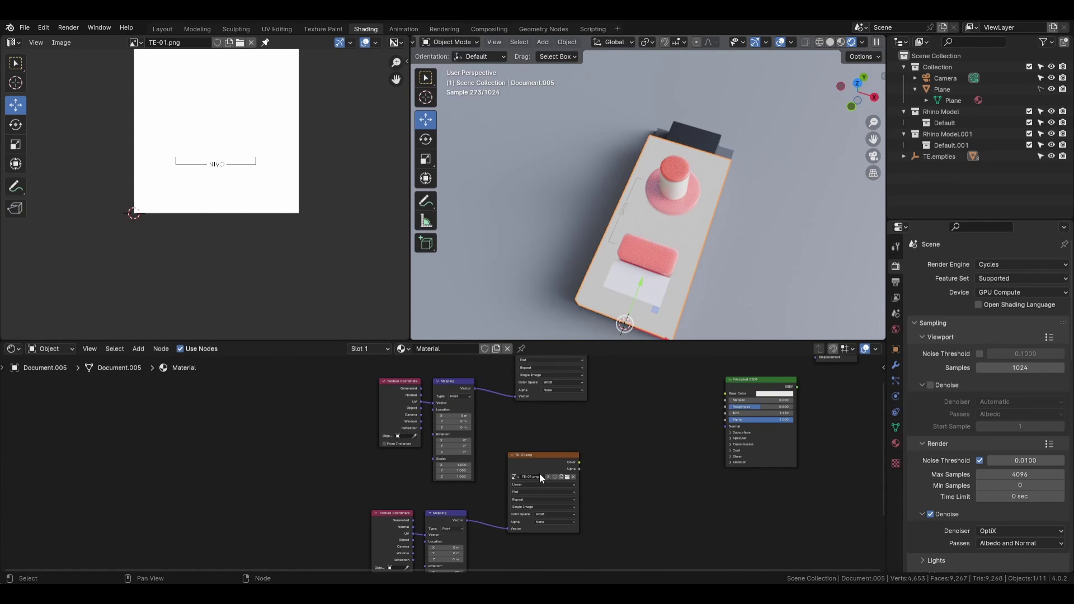
left_click(572, 477)
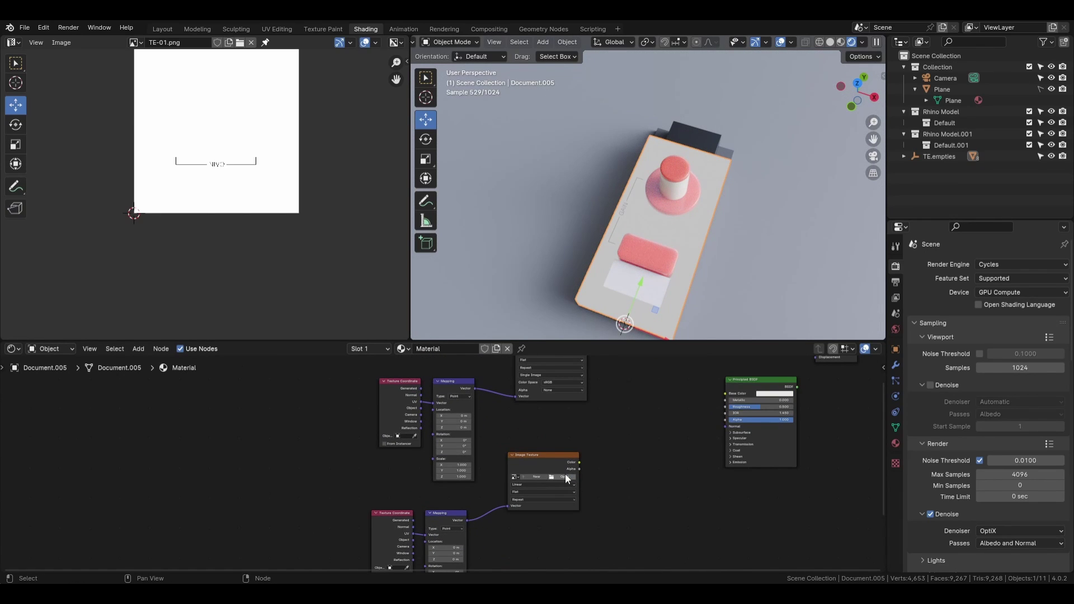
scroll(569, 477, "up", 2)
middle_click_drag(567, 482, 482, 475)
scroll(522, 484, "up", 4)
scroll(521, 483, "up", 2)
left_click(498, 452)
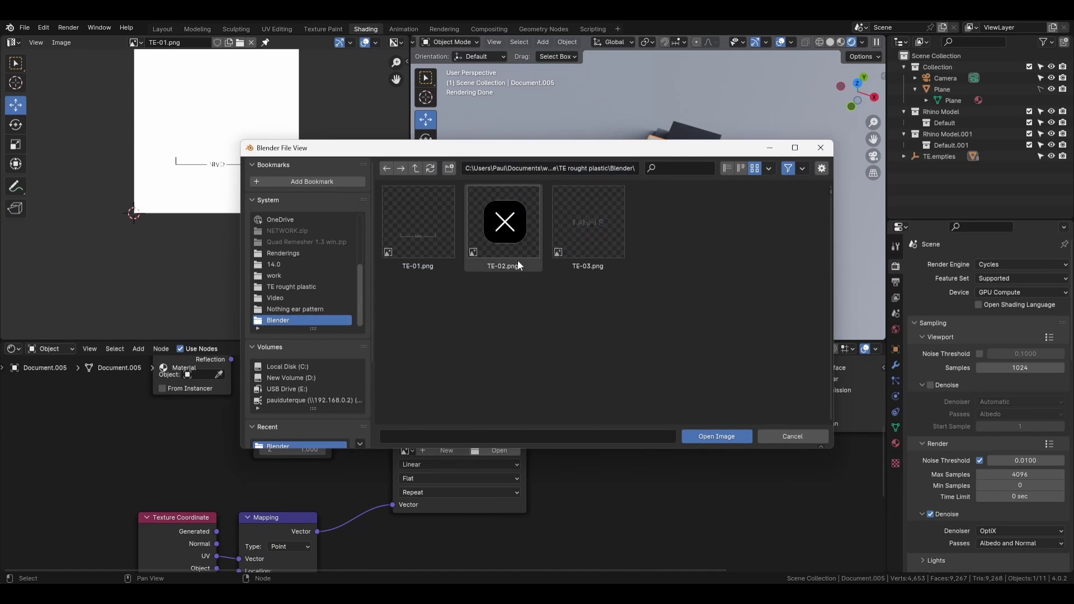
left_click(703, 437)
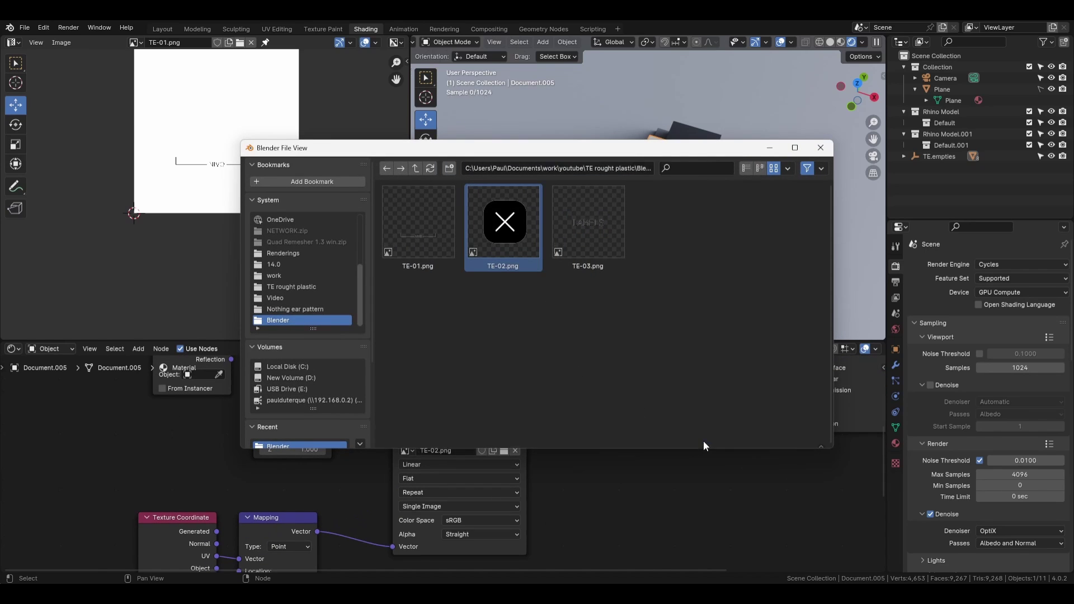
- Set the alpha mode of the TE-02.png image texture node to None
middle_click_drag(592, 505, 558, 474)
left_click(448, 499)
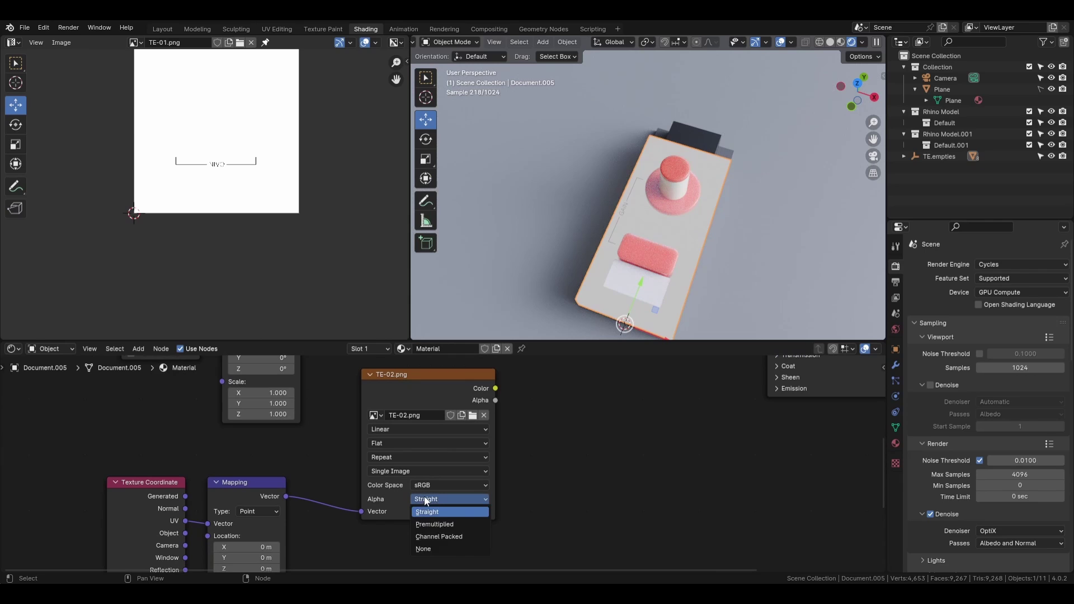
left_click(449, 548)
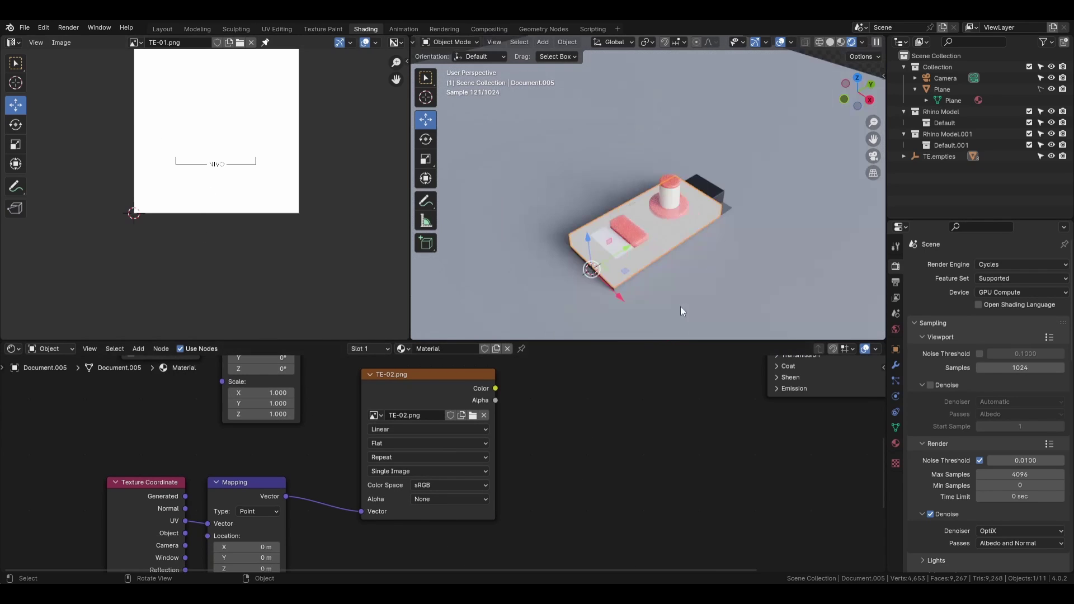
- In Edit Mode, add a second UV map to the body mesh and lengthen the UV map list
key("Tab")
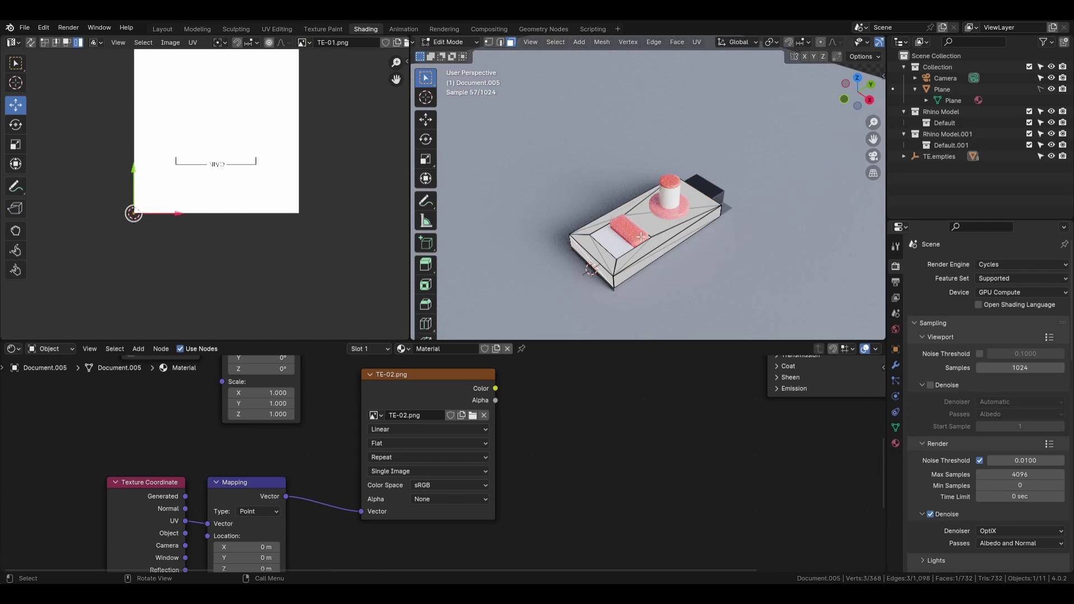
middle_click_drag(656, 249, 675, 251)
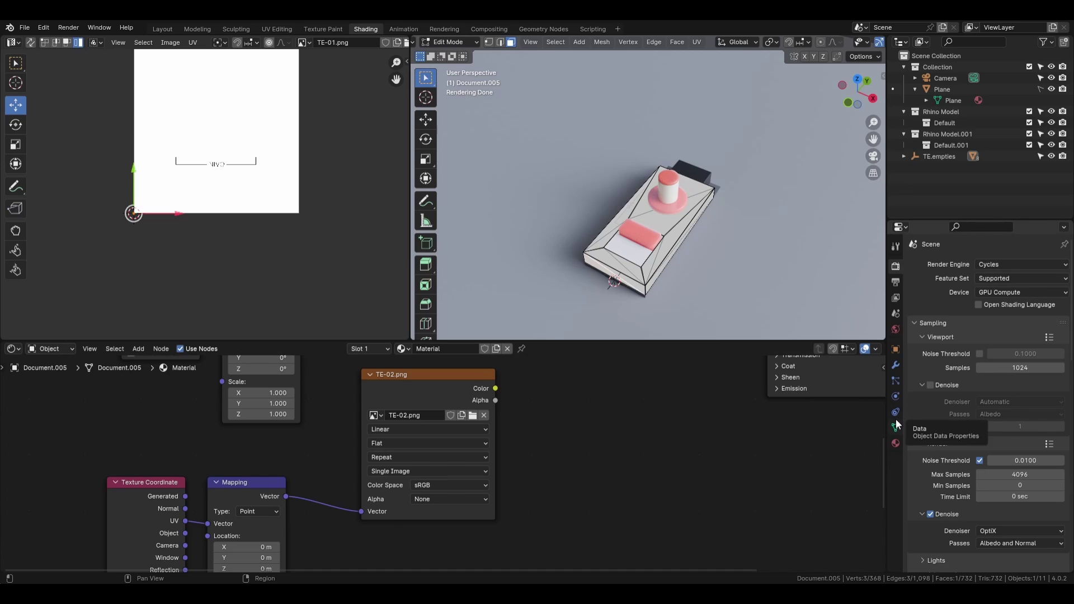
left_click(894, 349)
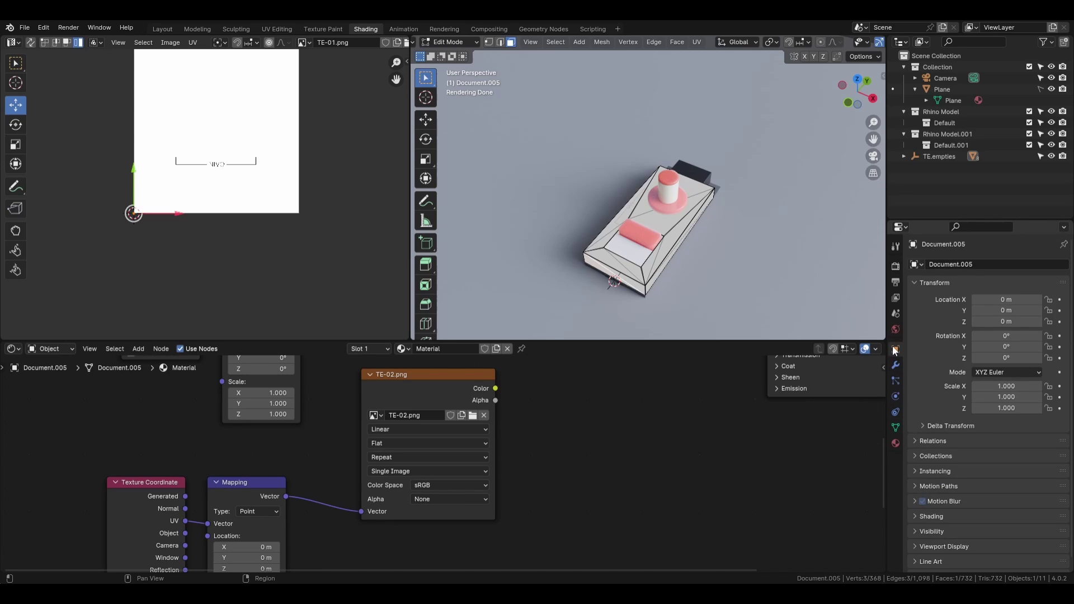
left_click(896, 428)
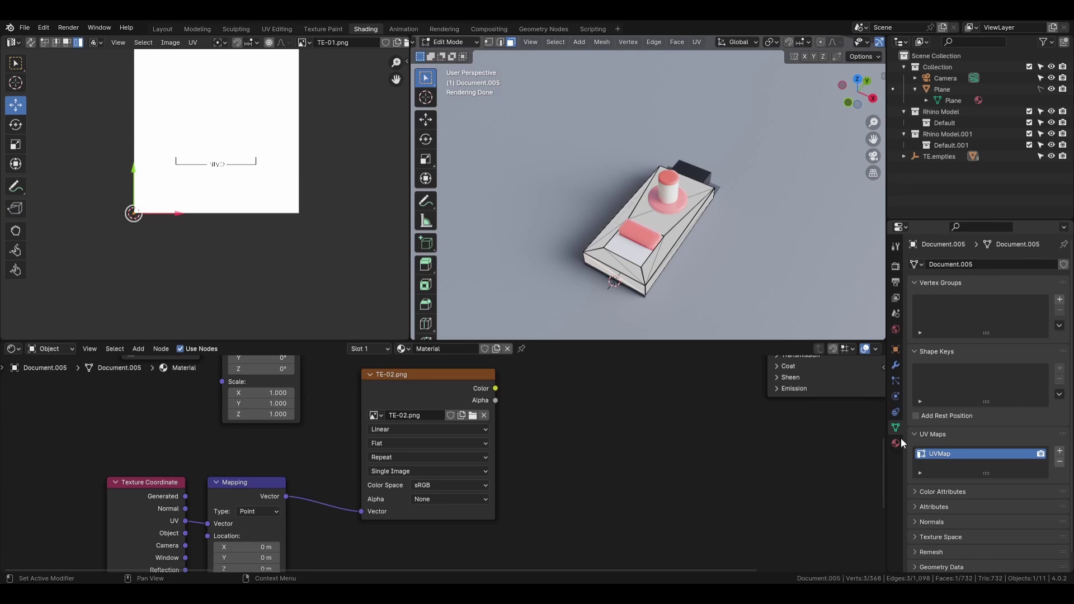
left_click(1059, 451)
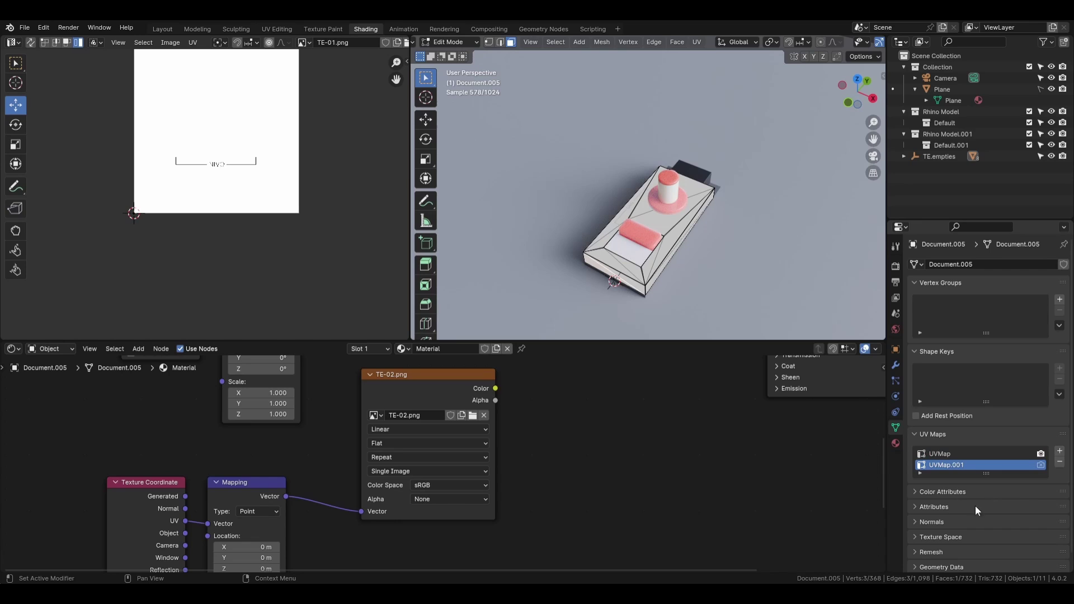
left_click_drag(986, 475, 974, 524)
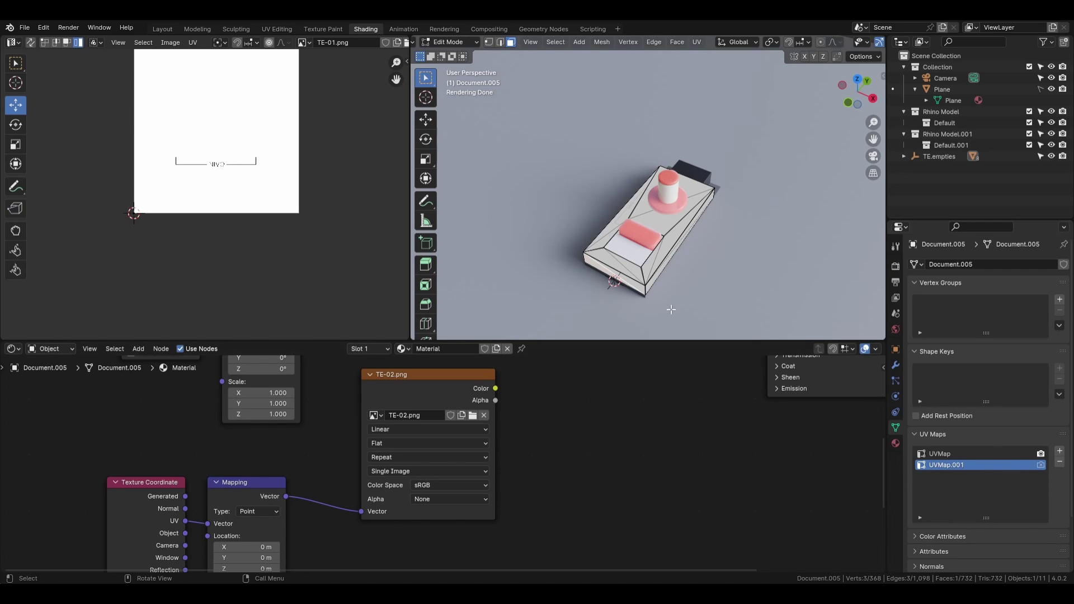
- Try the new UV map as the render map, return rendering to UVMap, and keep the new map active for editing
left_click(975, 465)
left_click(1041, 465)
left_click(1040, 454)
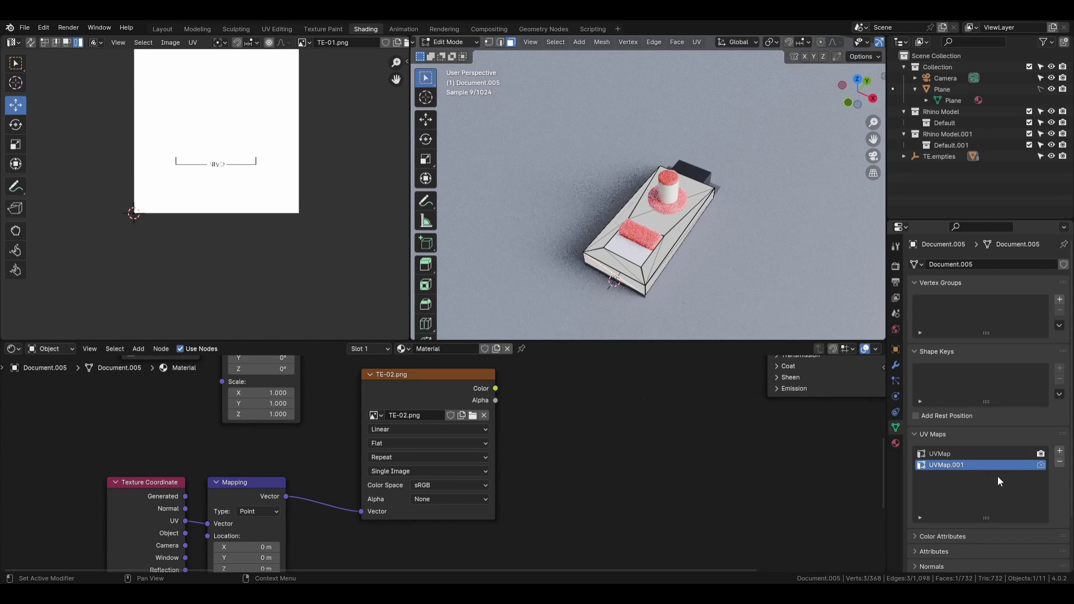
left_click(976, 465)
- Select a triangular face on the body's top and extend the selection to all similar faces by the Coplanar criterion
scroll(638, 258, "up", 3)
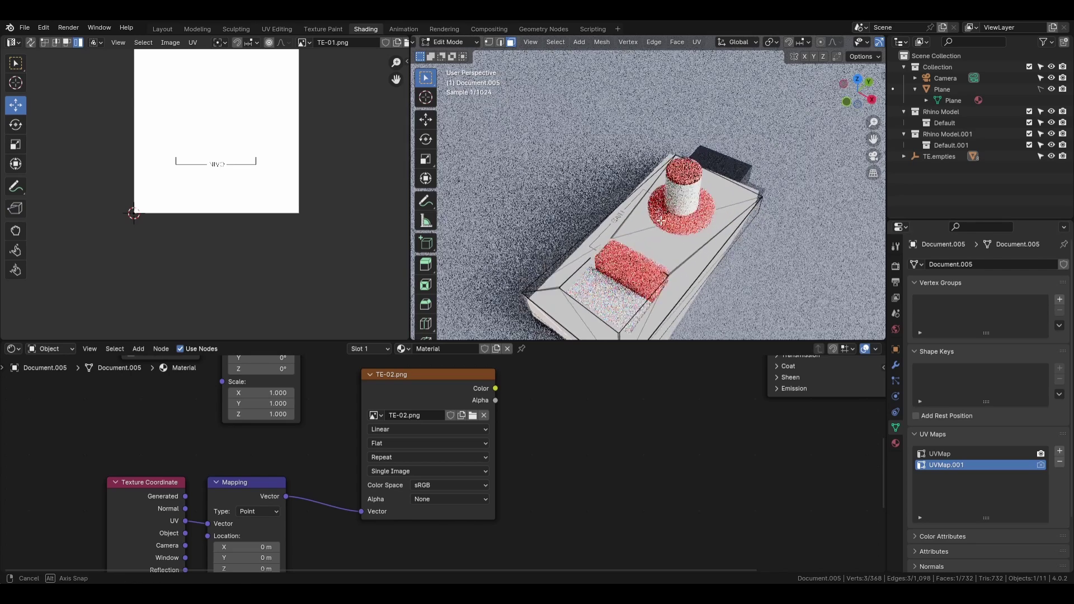
scroll(590, 169, "up", 4)
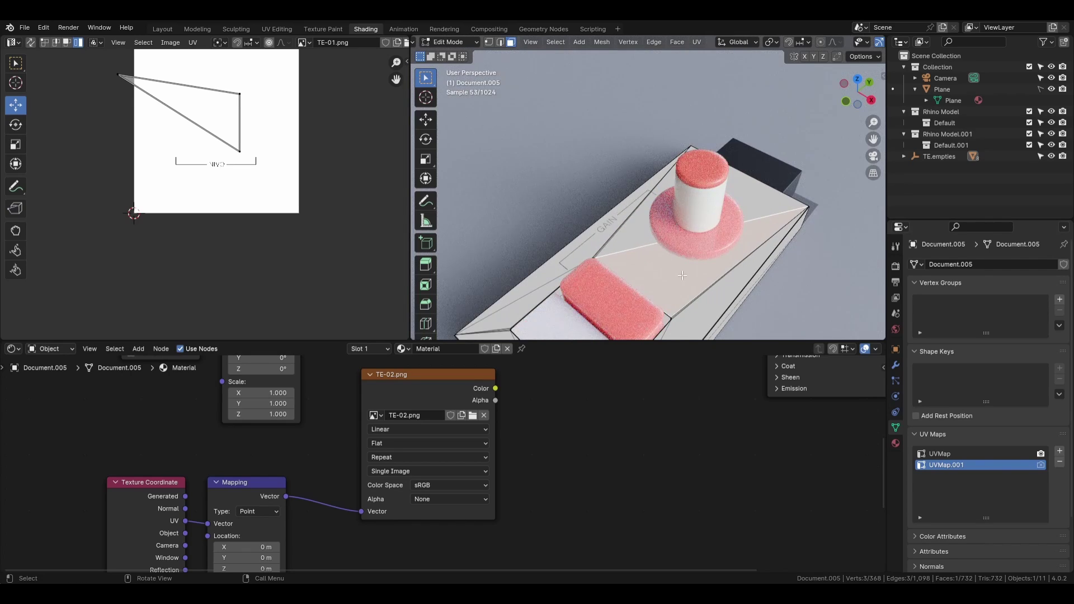
left_click(554, 42)
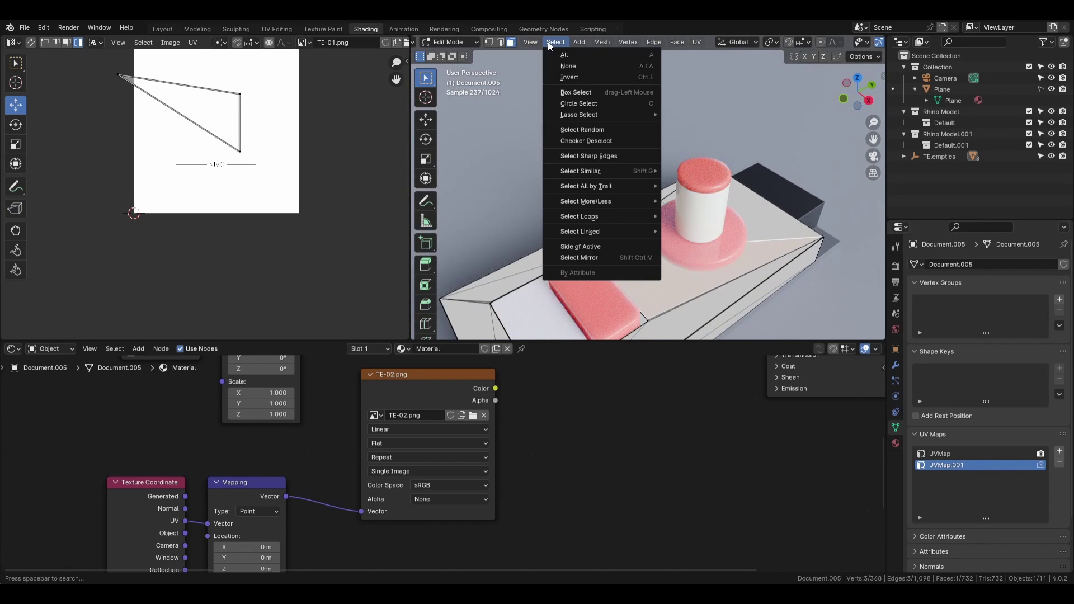
mouse_move(579, 169)
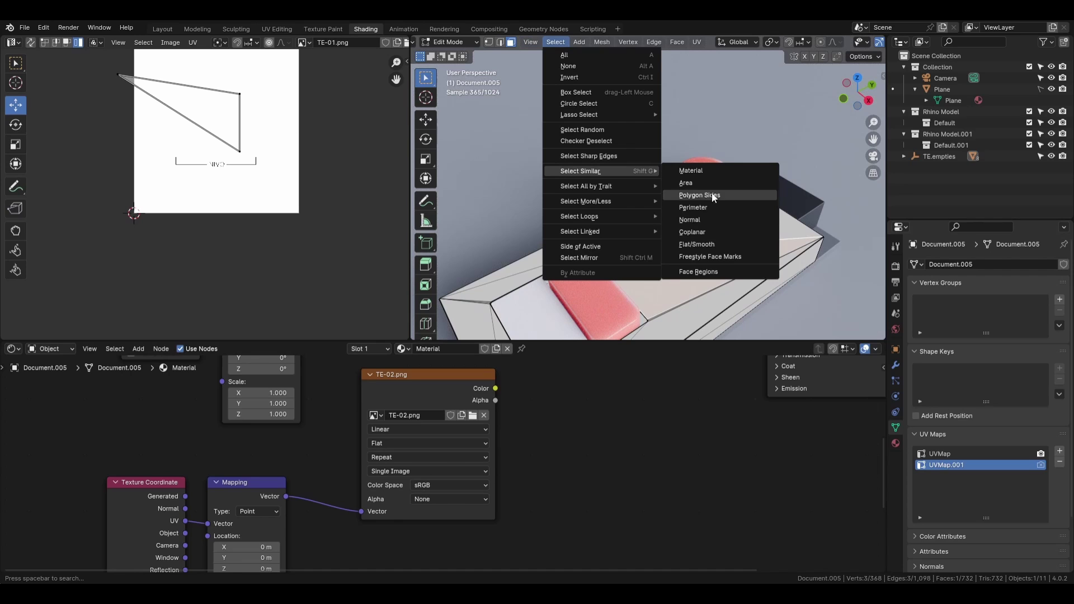
left_click(724, 232)
middle_click_drag(724, 232, 695, 247)
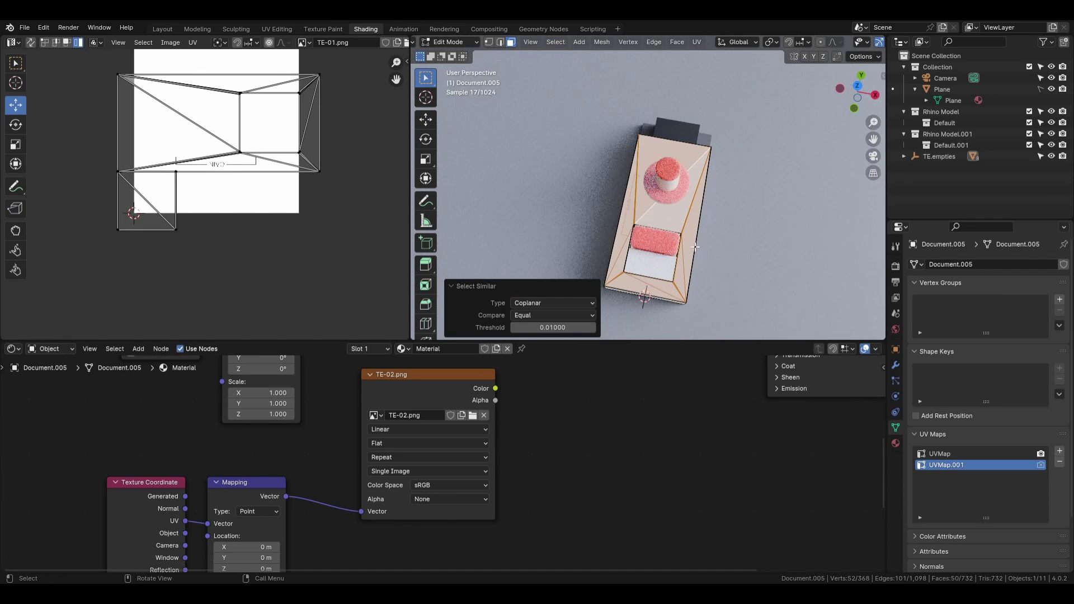
- Unwrap the selected top faces into the new UV map from the top orthographic view
key("KP_7")
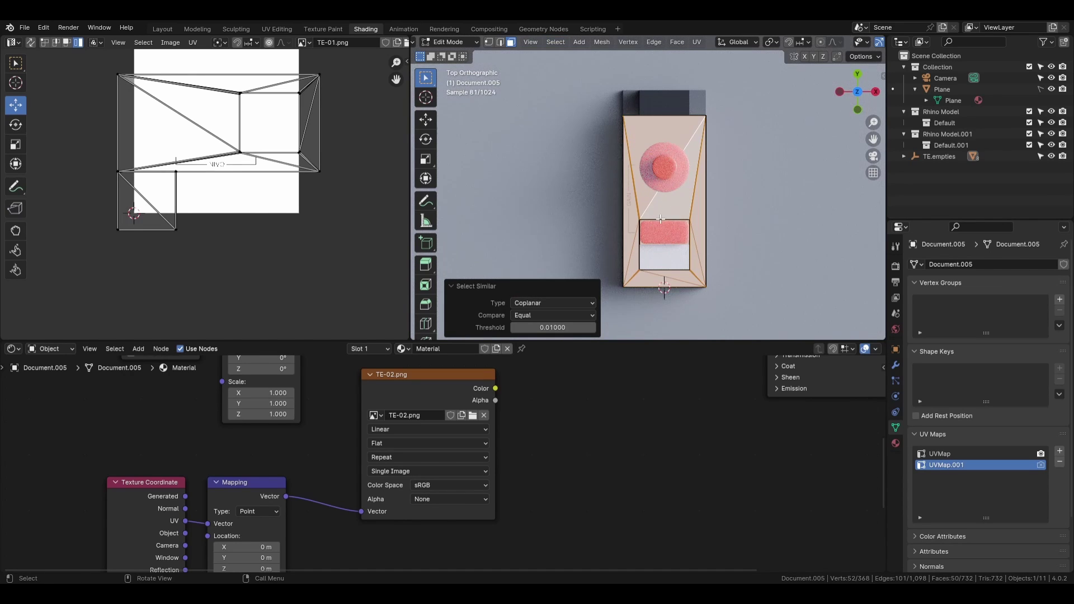
scroll(606, 229, "down", 1)
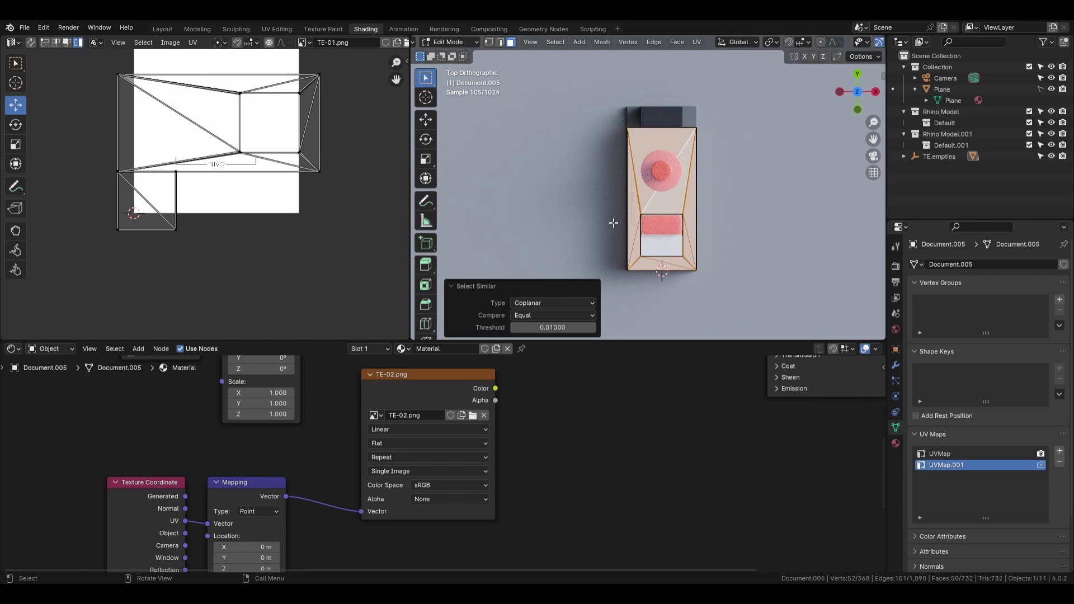
key("u")
left_click(615, 224)
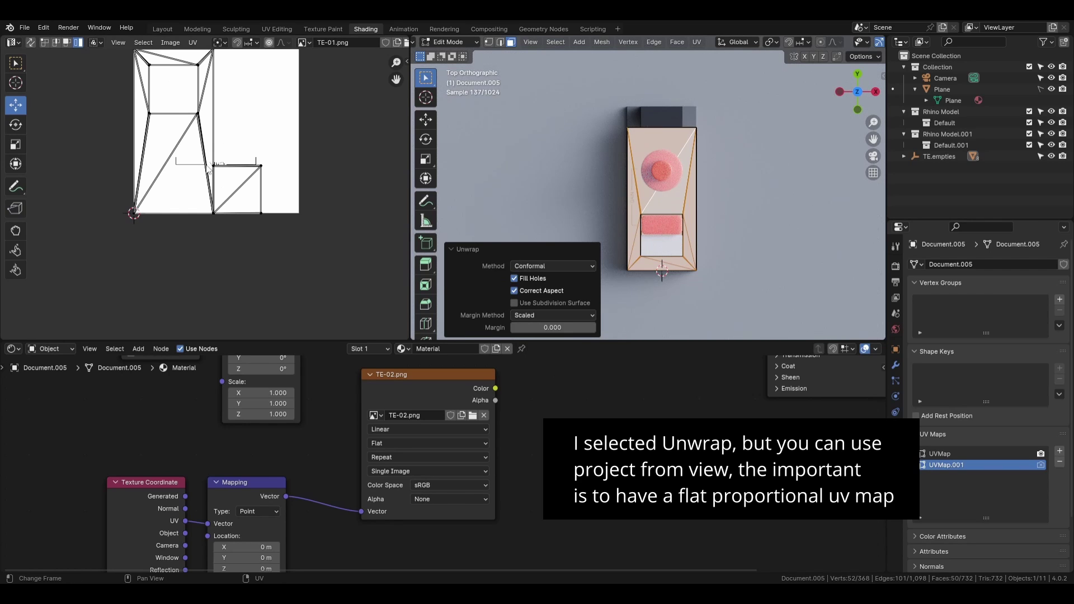
- Show TE-02.png behind the unwrapped layout in the UV editor and select all of the top faces' UVs
scroll(207, 166, "down", 4)
middle_click_drag(254, 179, 213, 236)
scroll(260, 210, "up", 4)
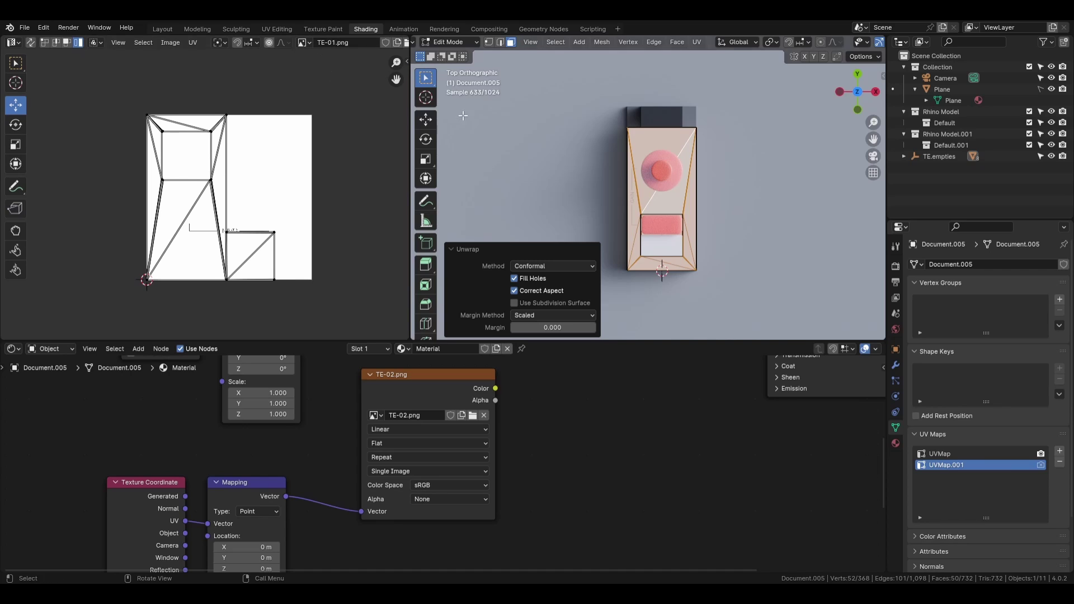
left_click(306, 48)
left_click(319, 84)
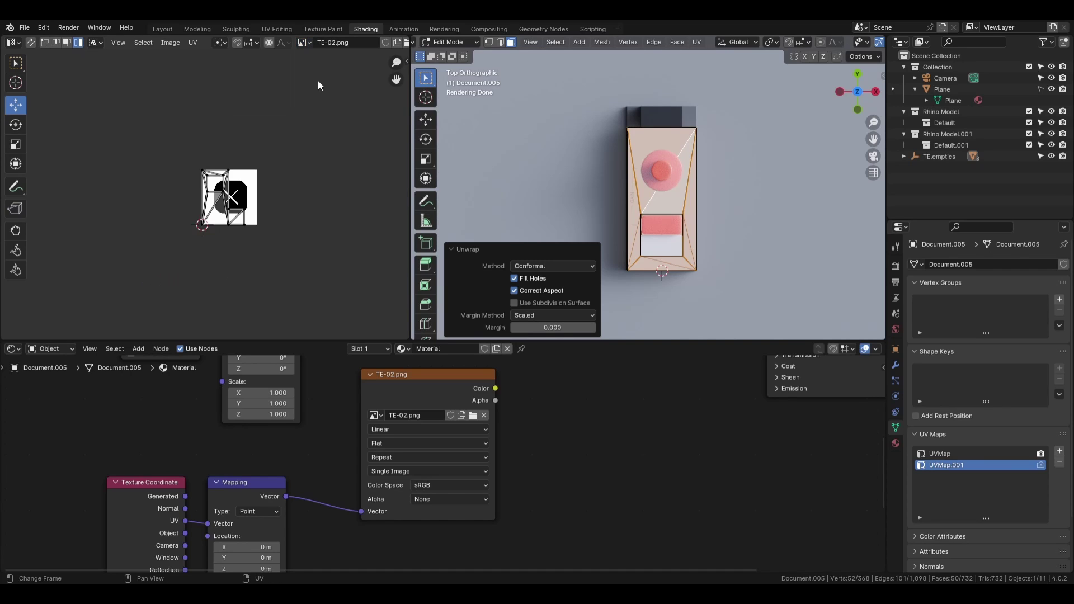
scroll(217, 228, "up", 2)
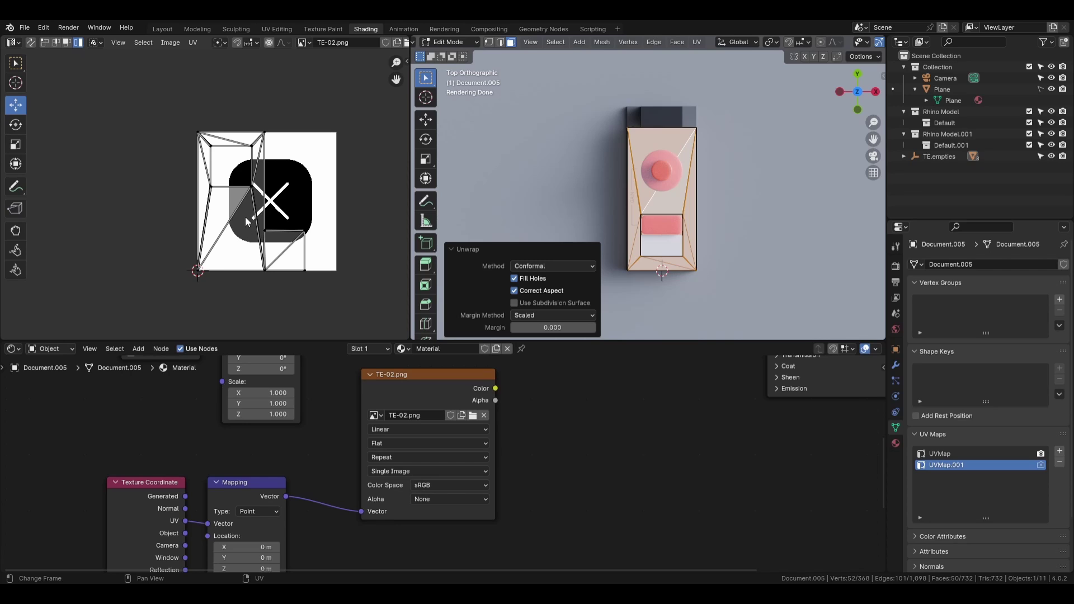
key("a")
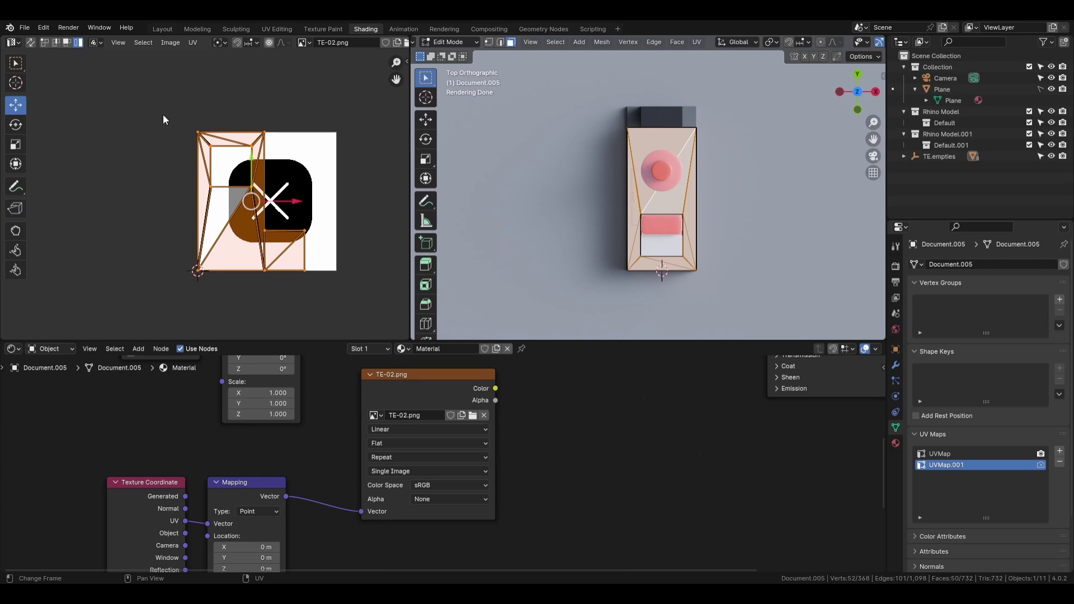
- Move the top faces' UVs by about 0.254 m in X and 0.157 m in Y and preview the TE-02.png texture on the model
middle_click_drag(302, 266, 257, 260)
left_click_drag(242, 227, 278, 205)
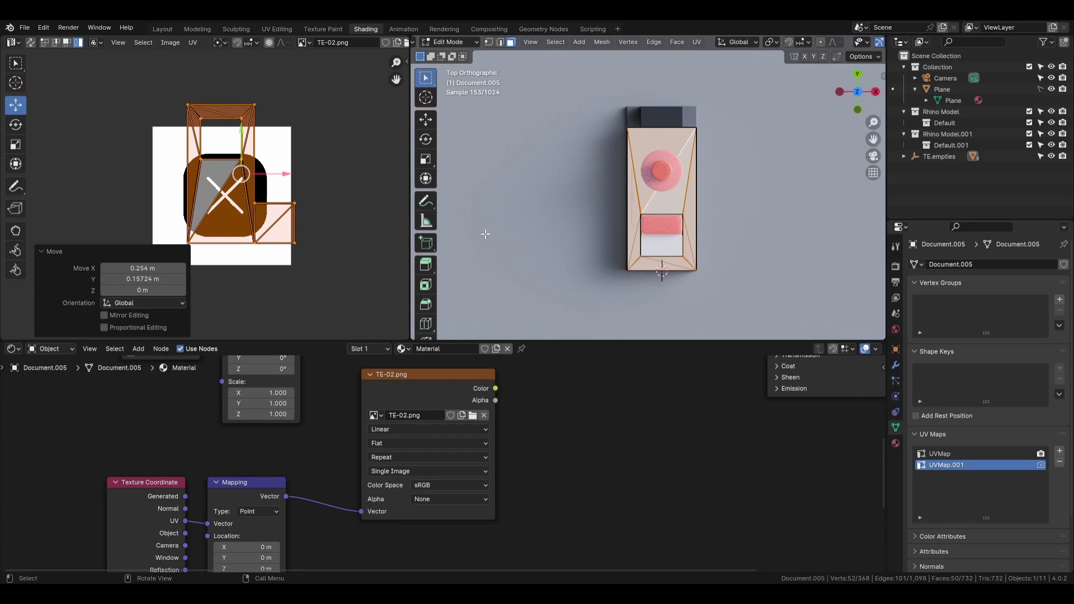
scroll(549, 454, "down", 5)
middle_click_drag(537, 458, 560, 479)
left_click(462, 485)
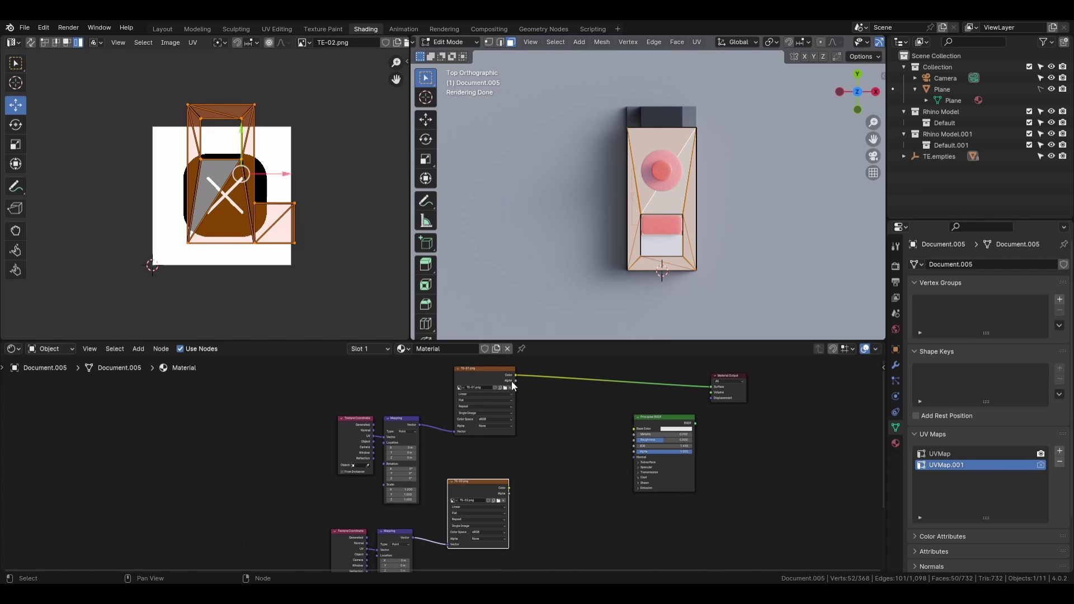
left_click(495, 479, "ctrl+shift")
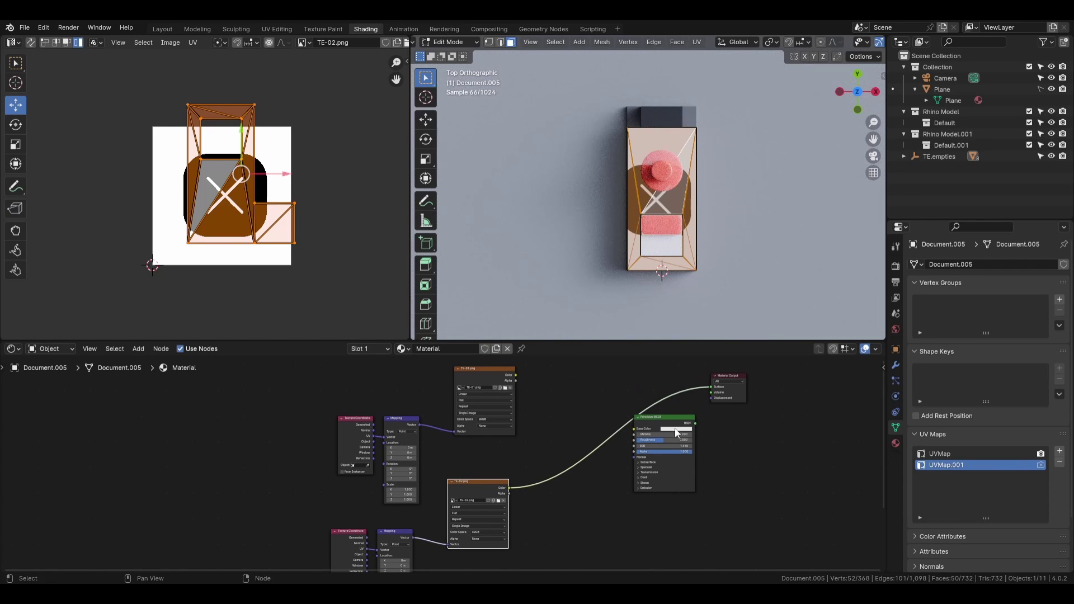
- Enlarge the top faces' UVs by about 2.905, fine-tune with 0.988, and shift them about 0.314 m in X and 0.019 m in Y
scroll(204, 195, "up", 2)
scroll(209, 195, "down", 4)
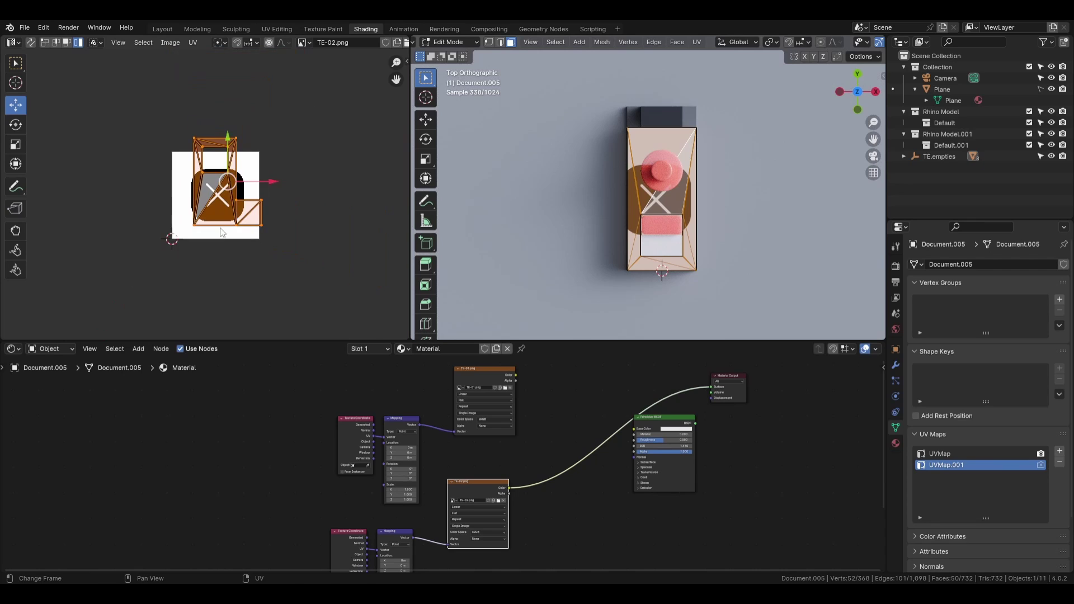
key("s")
left_click(325, 294)
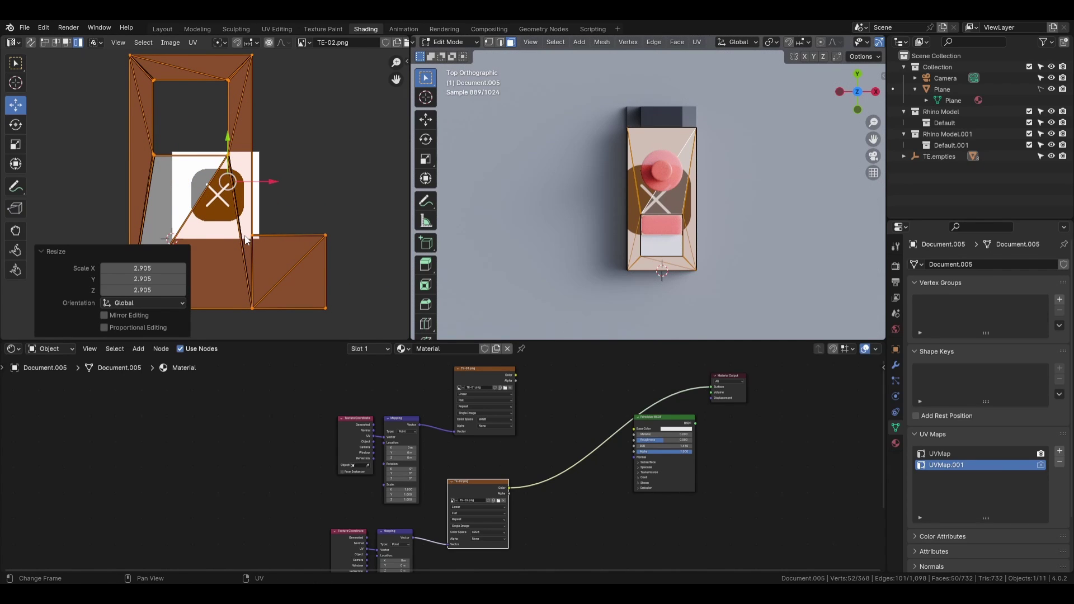
key("s")
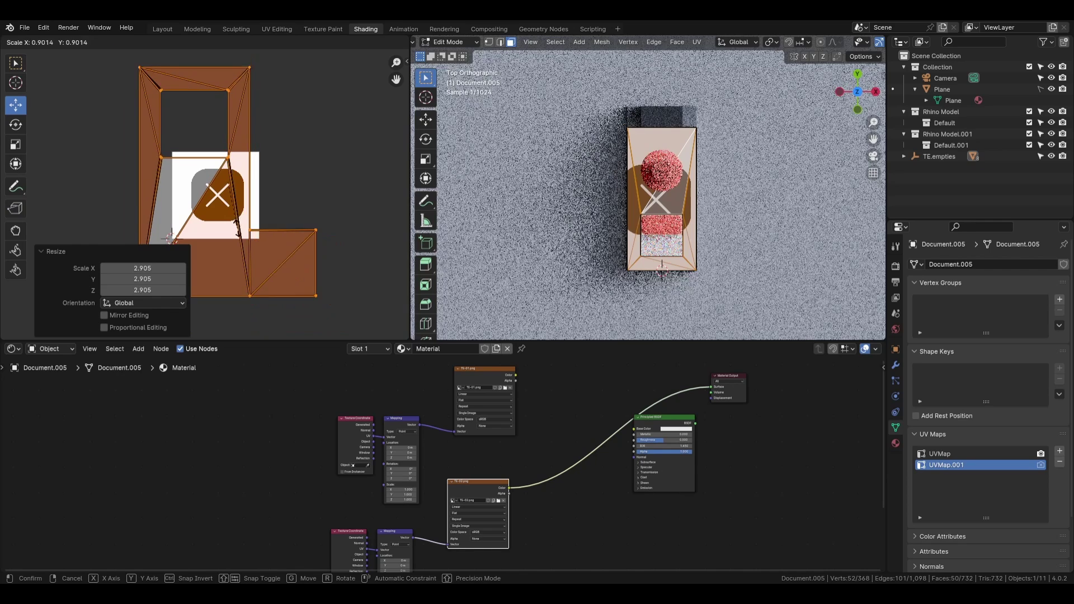
left_click(231, 217)
key("g")
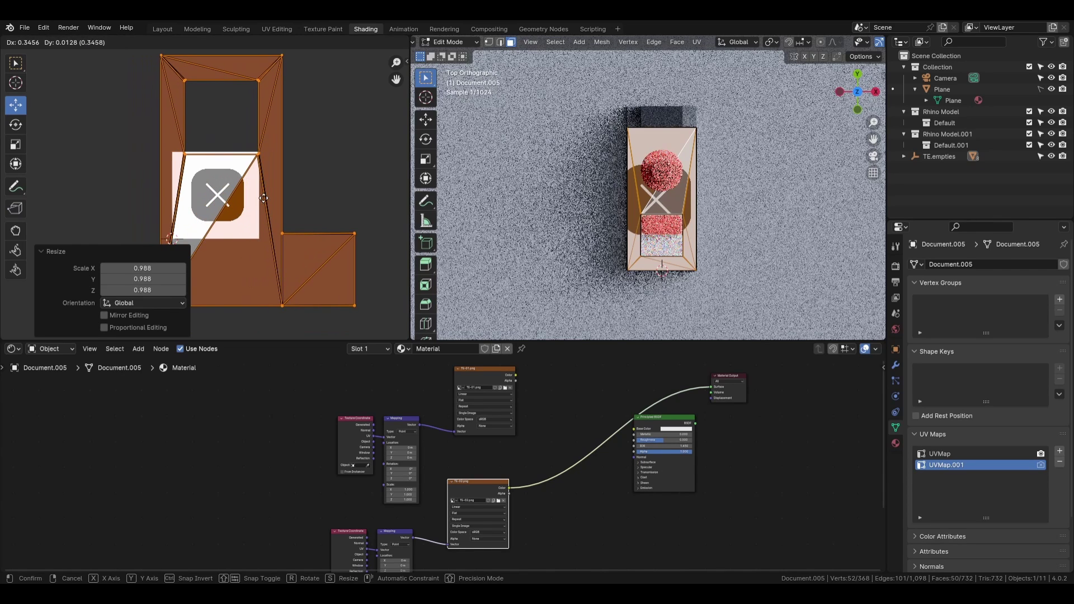
left_click(263, 201)
- Try UVMap.001 as the render map for the TE-02.png preview and return rendering to UVMap
middle_click_drag(450, 443, 481, 446)
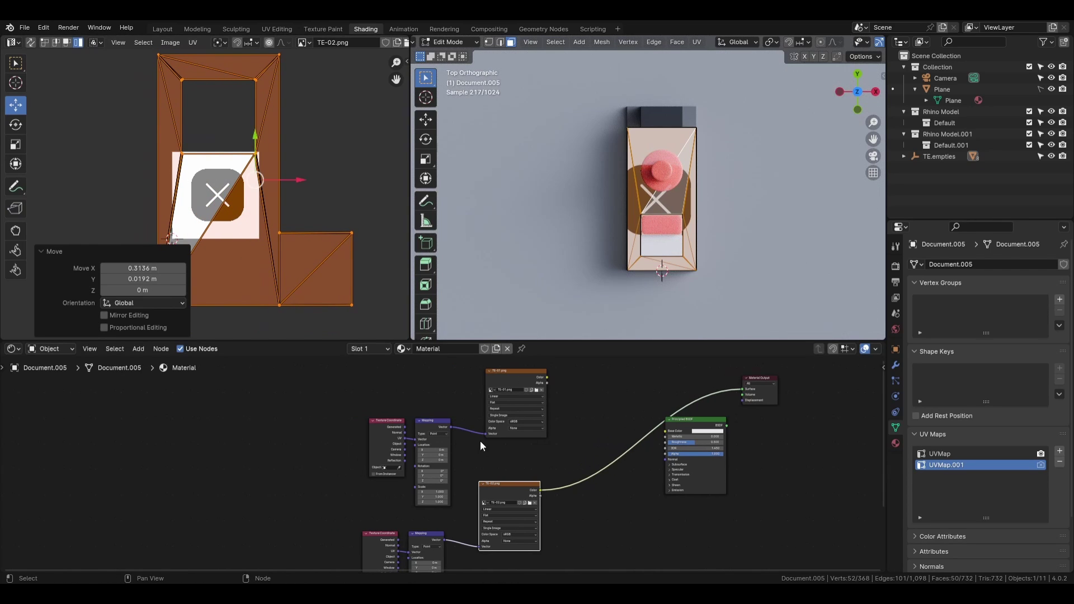
middle_click_drag(453, 495, 459, 451)
scroll(458, 454, "up", 3)
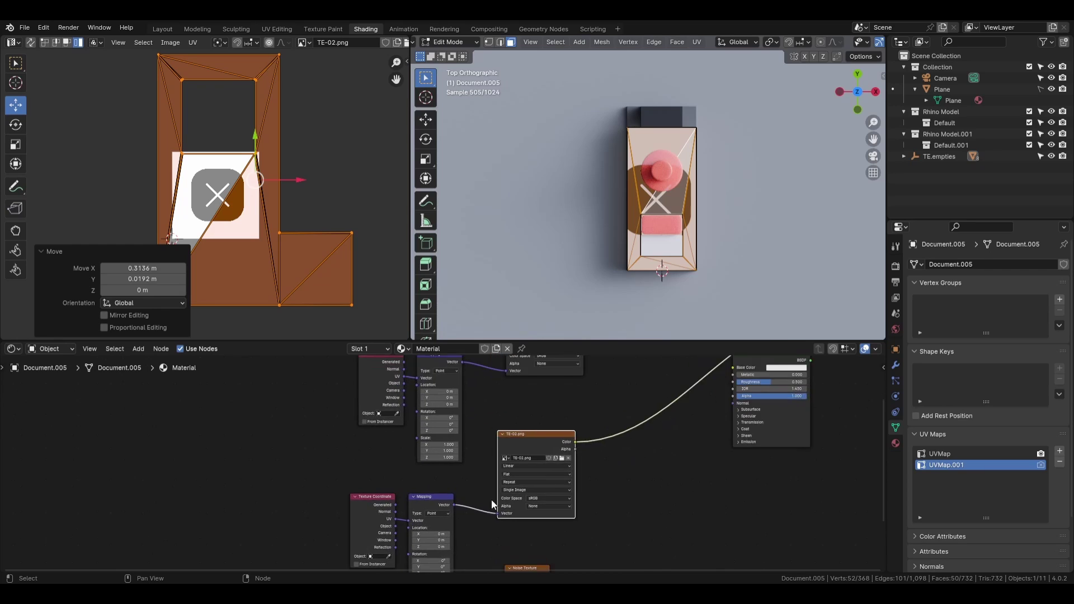
middle_click_drag(492, 502, 499, 454)
scroll(454, 451, "up", 1)
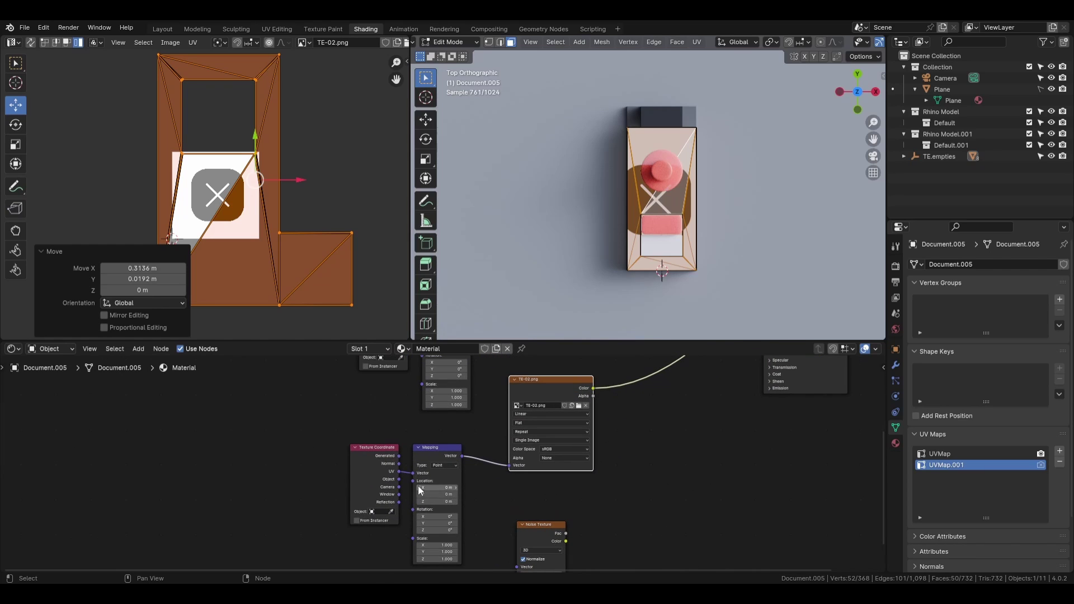
scroll(424, 458, "up", 1)
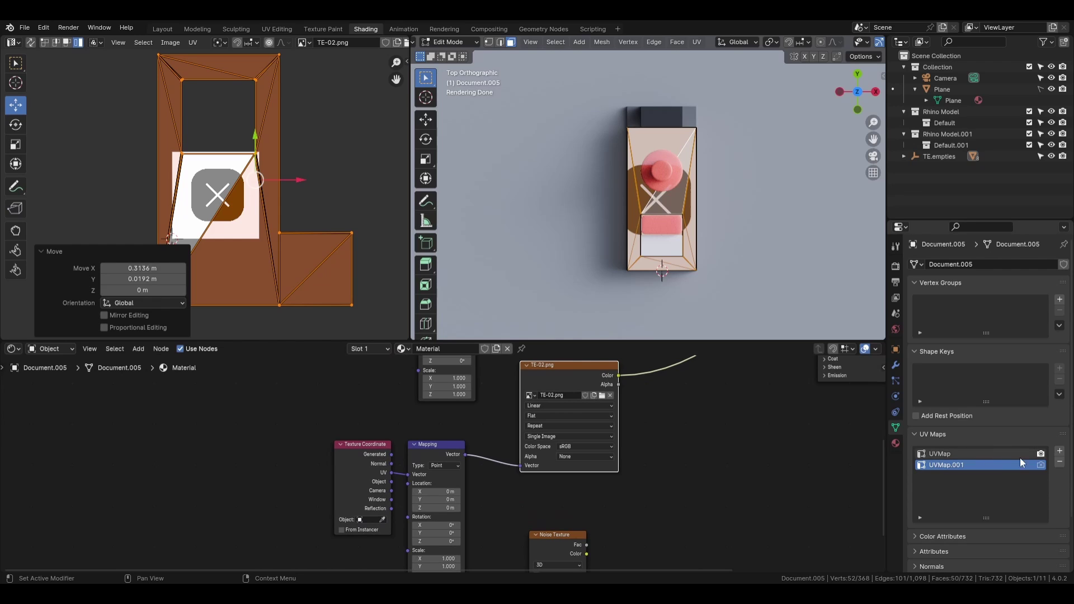
left_click(1041, 465)
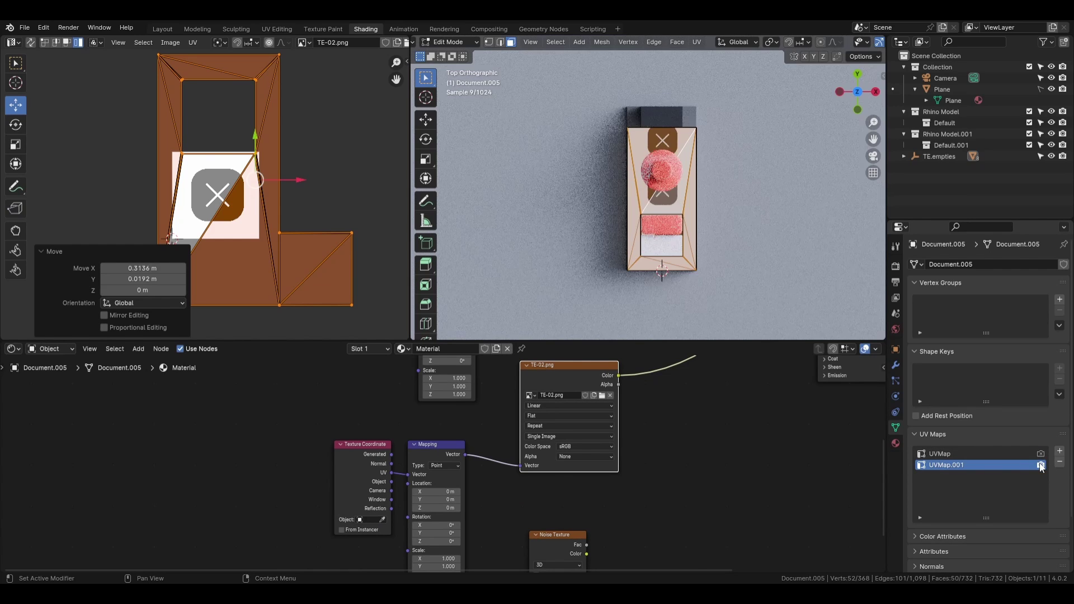
left_click(1042, 454)
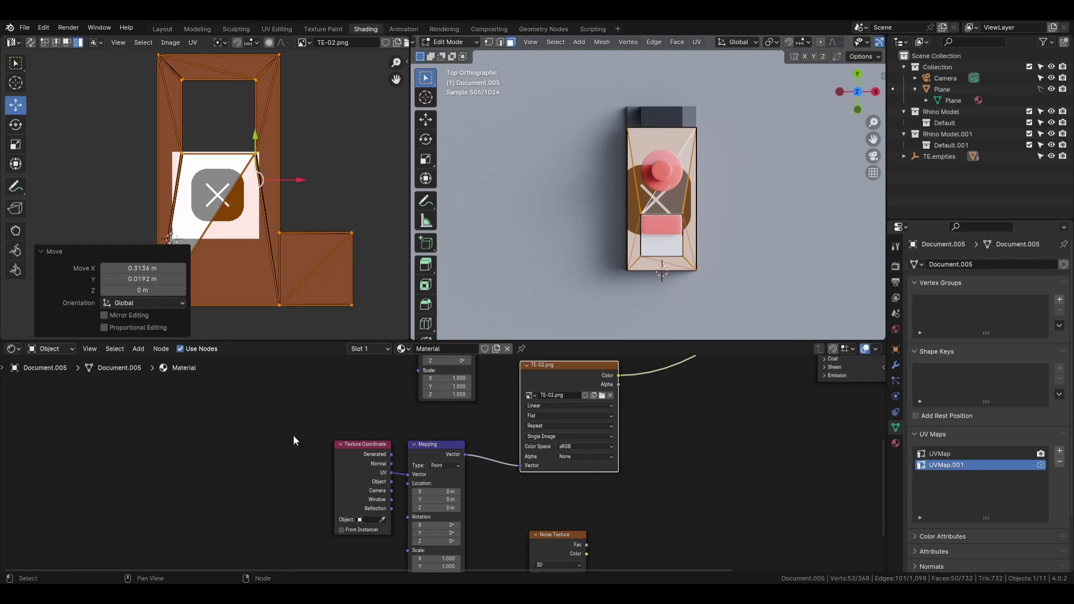
- Delete the Texture Coordinate nodes feeding the TE-01.png and TE-02.png mappings
middle_click_drag(400, 363, 409, 475)
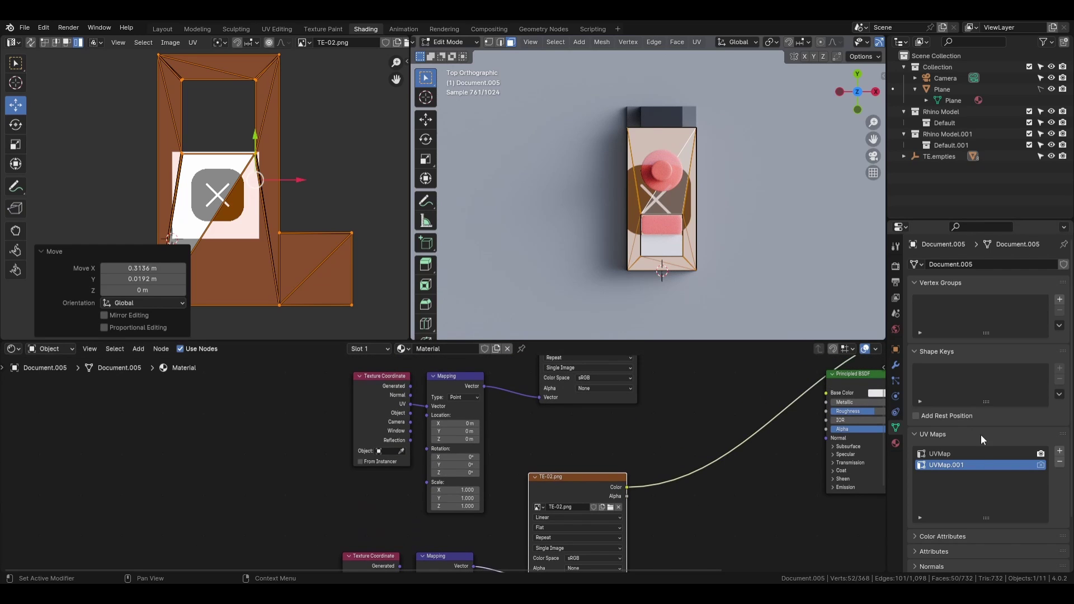
scroll(843, 460, "down", 1)
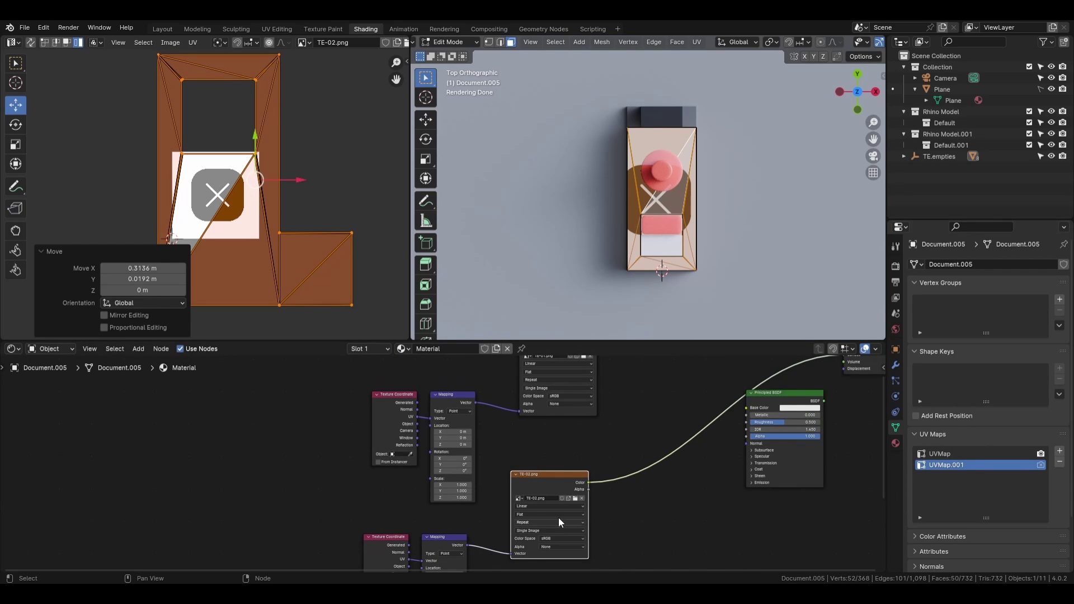
middle_click_drag(560, 521, 637, 537)
left_click(480, 411)
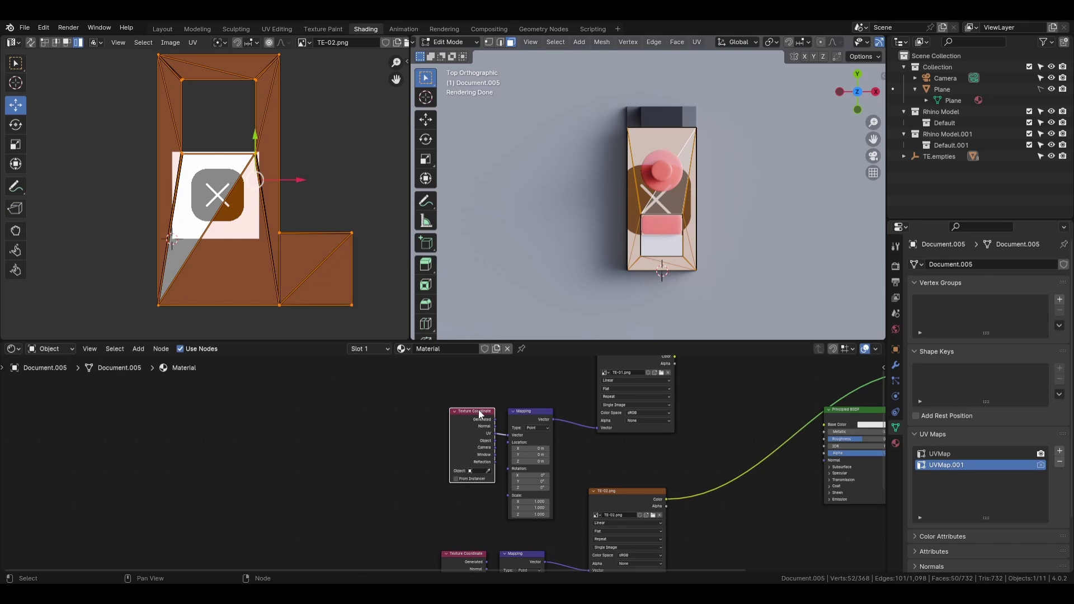
key("x")
middle_click_drag(444, 506, 451, 450)
left_click(463, 501)
key("x")
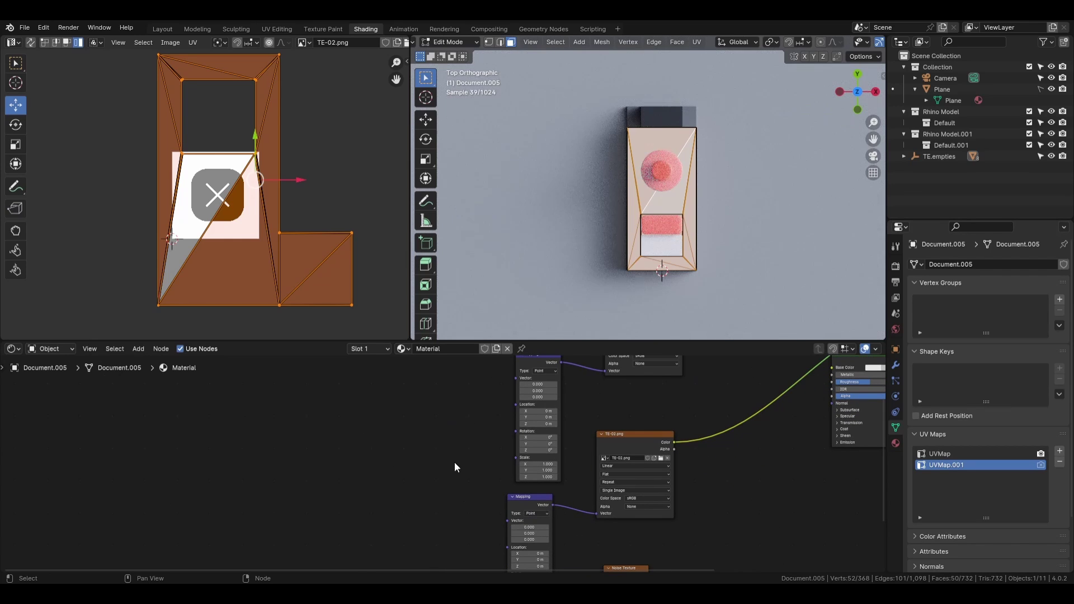
- Add a UV Map node beside the mapping nodes and place a duplicate of it below
key("shift+a")
mouse_move(453, 461)
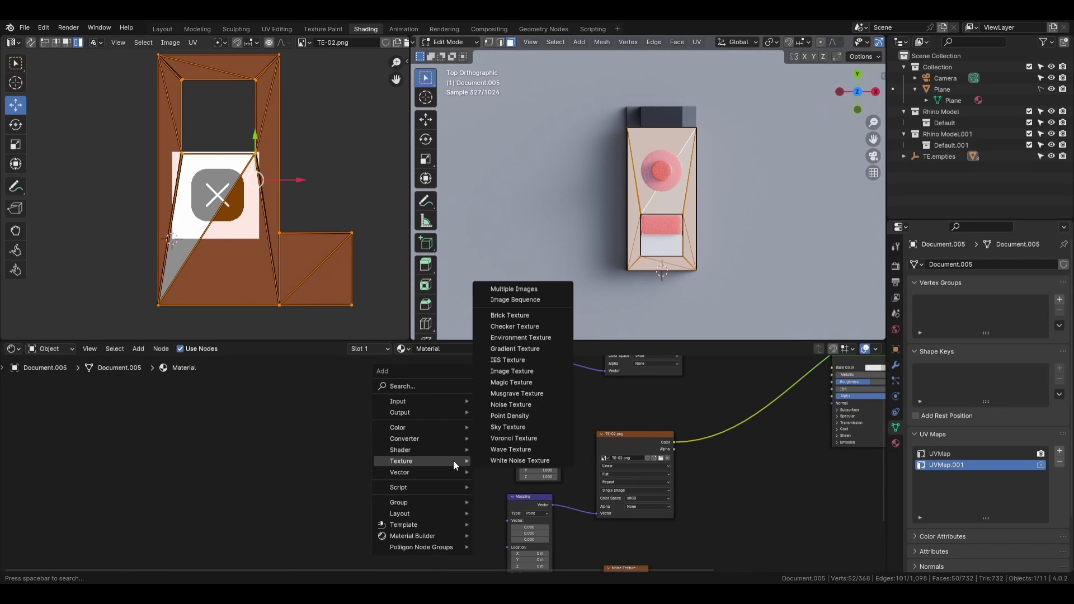
mouse_move(439, 429)
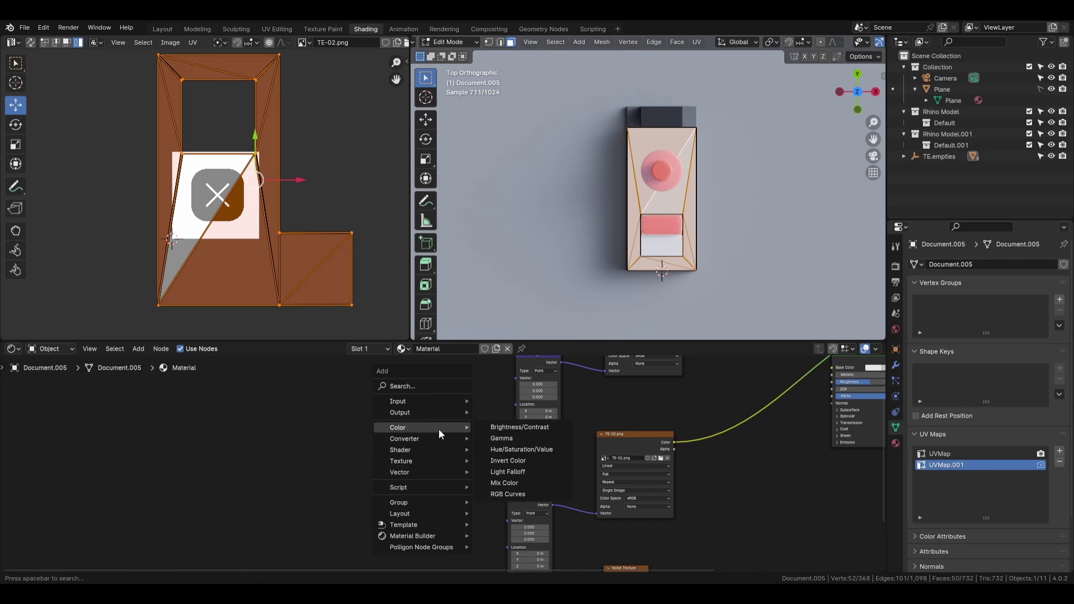
mouse_move(398, 401)
left_click(503, 372)
left_click(393, 412)
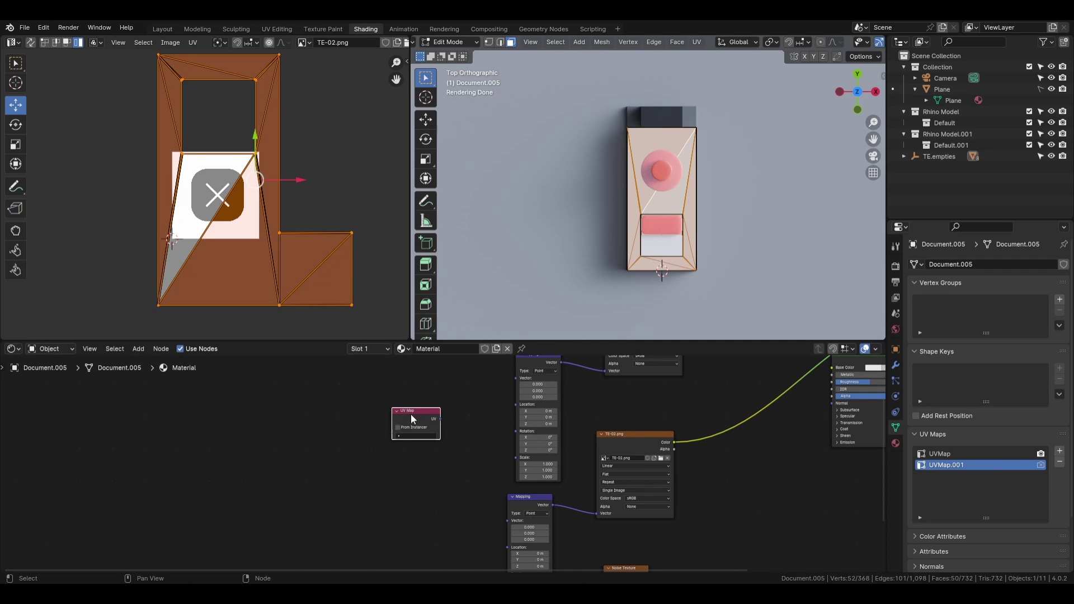
key("ctrl+c")
key("ctrl+v")
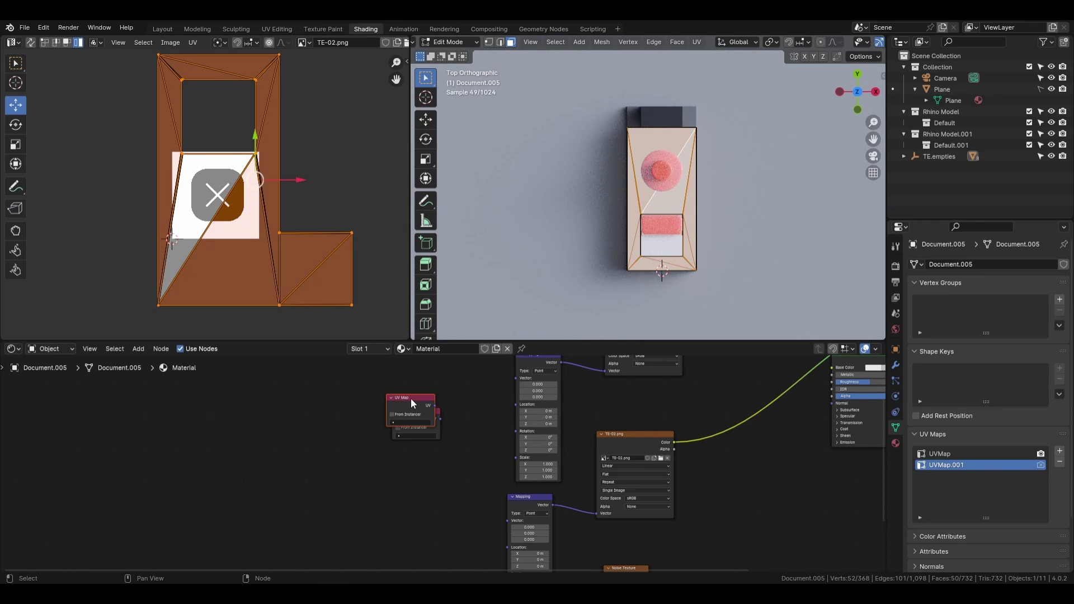
left_click_drag(410, 398, 419, 516)
- Set the upper UV Map node to UVMap and make UVMap the mesh's active UV map
scroll(424, 492, "down", 3)
scroll(430, 425, "up", 3)
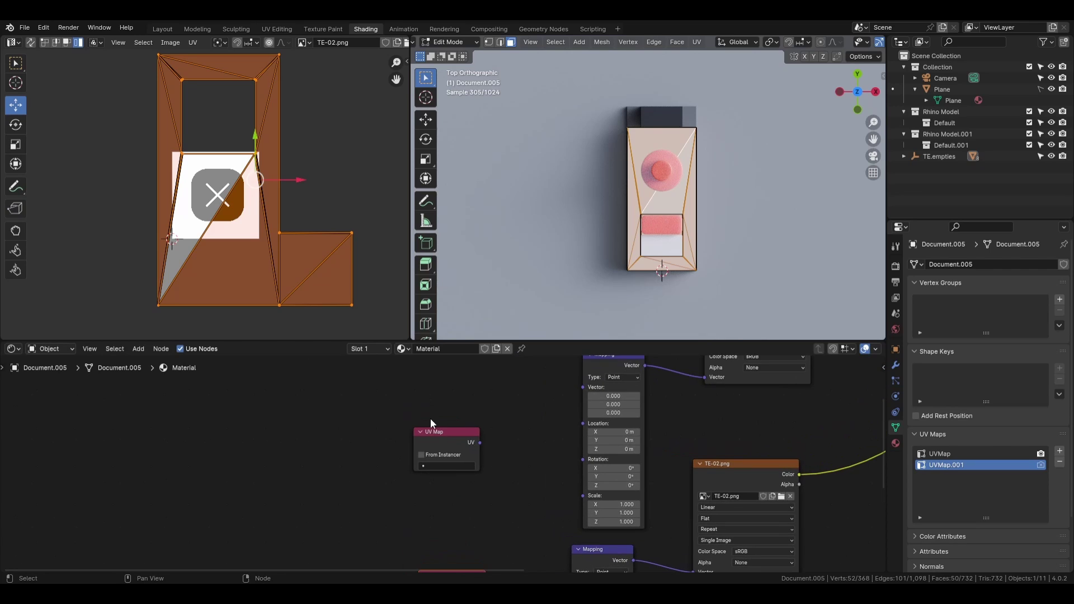
left_click(439, 439)
left_click(443, 466)
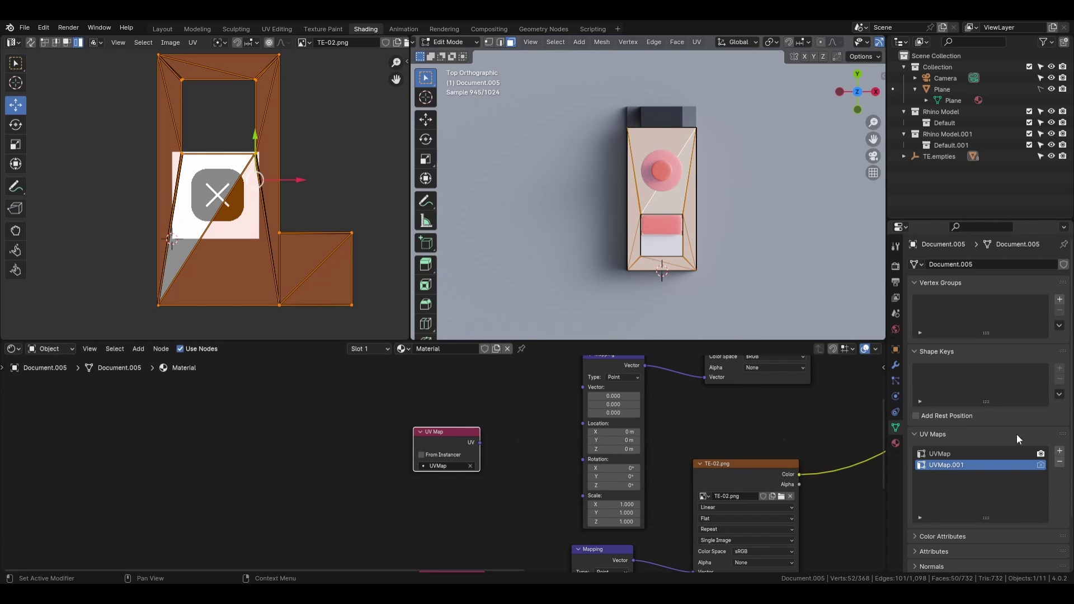
left_click(982, 452)
- Set the lower UV Map node to UVMap.001
scroll(488, 491, "down", 1)
middle_click_drag(488, 493, 502, 352)
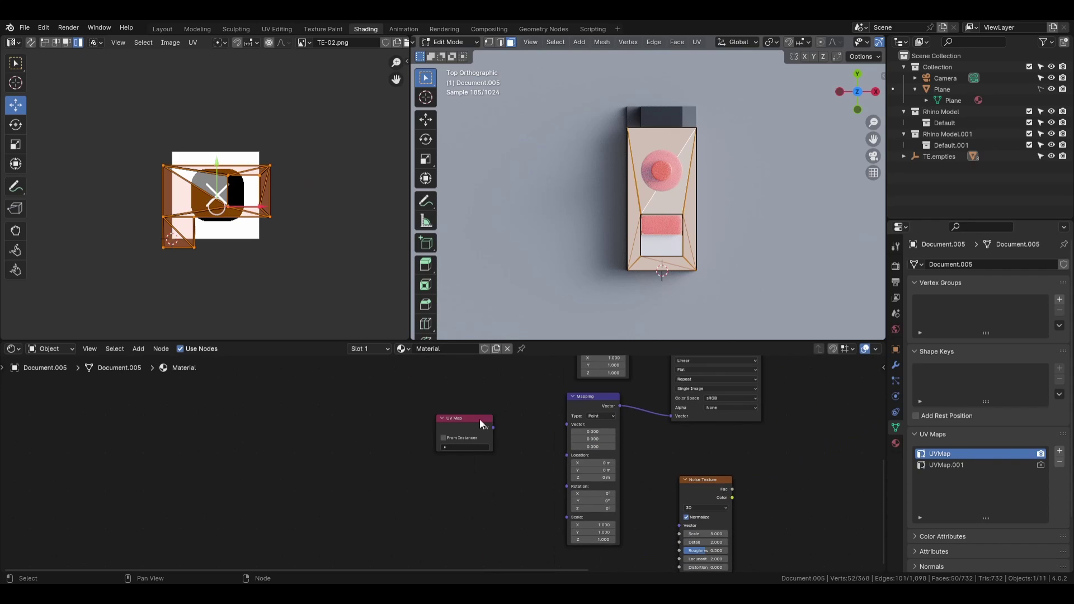
left_click(468, 447)
left_click(462, 467)
- Connect the UVMap node to the TE-01.png Mapping vector and the UVMap.001 node to the TE-02.png Mapping vector
scroll(462, 470, "down", 4)
scroll(508, 431, "up", 1)
middle_click_drag(510, 416, 468, 441)
scroll(468, 441, "down", 3)
scroll(527, 398, "down", 2)
middle_click_drag(545, 387, 472, 414)
scroll(484, 399, "up", 2)
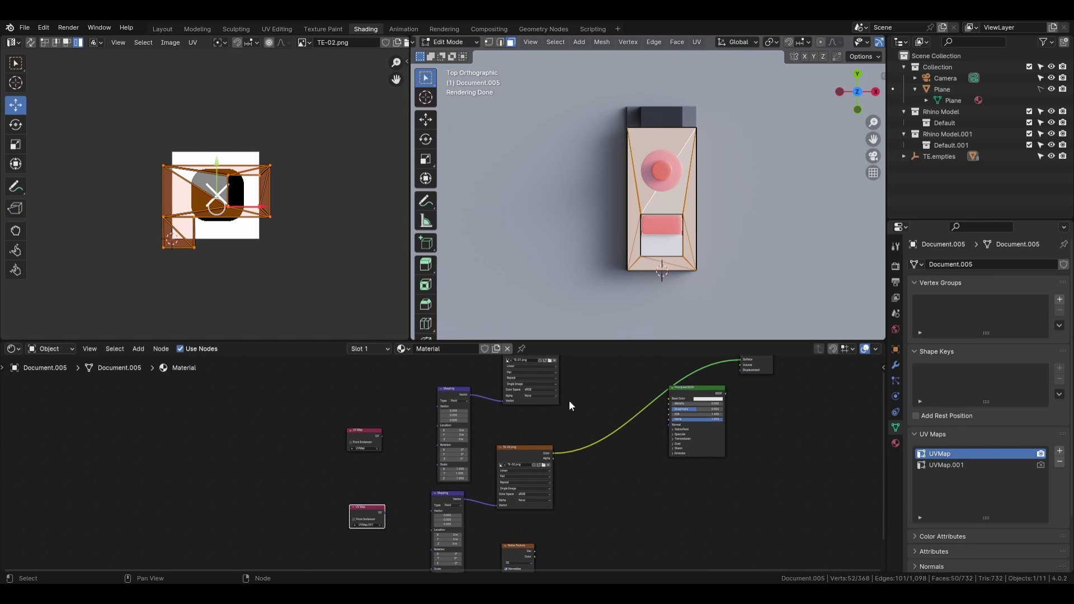
scroll(384, 439, "up", 1)
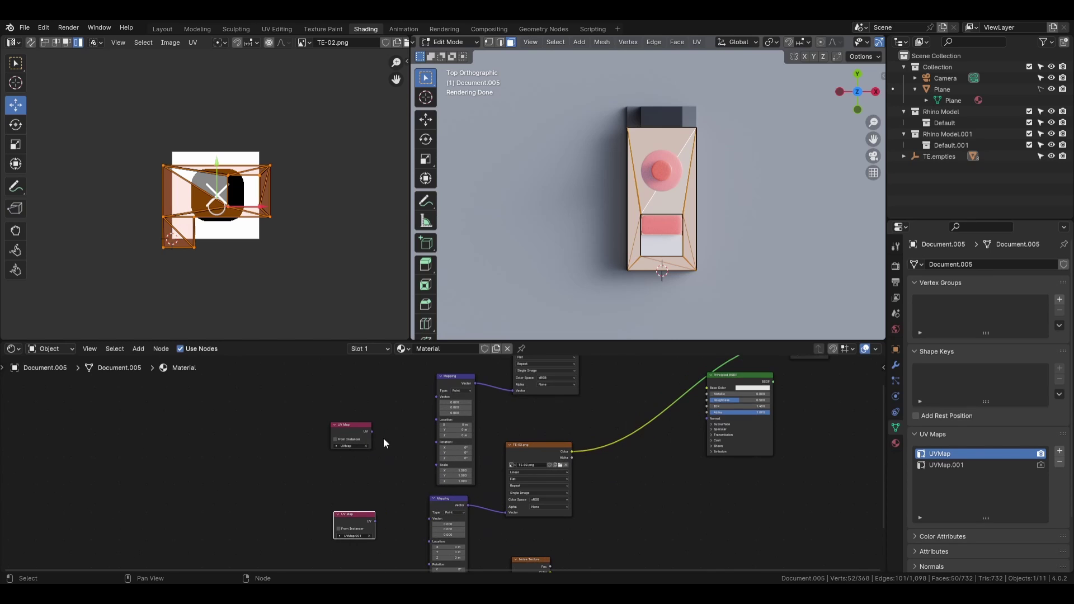
left_click_drag(372, 432, 437, 397)
middle_click_drag(397, 499, 404, 462)
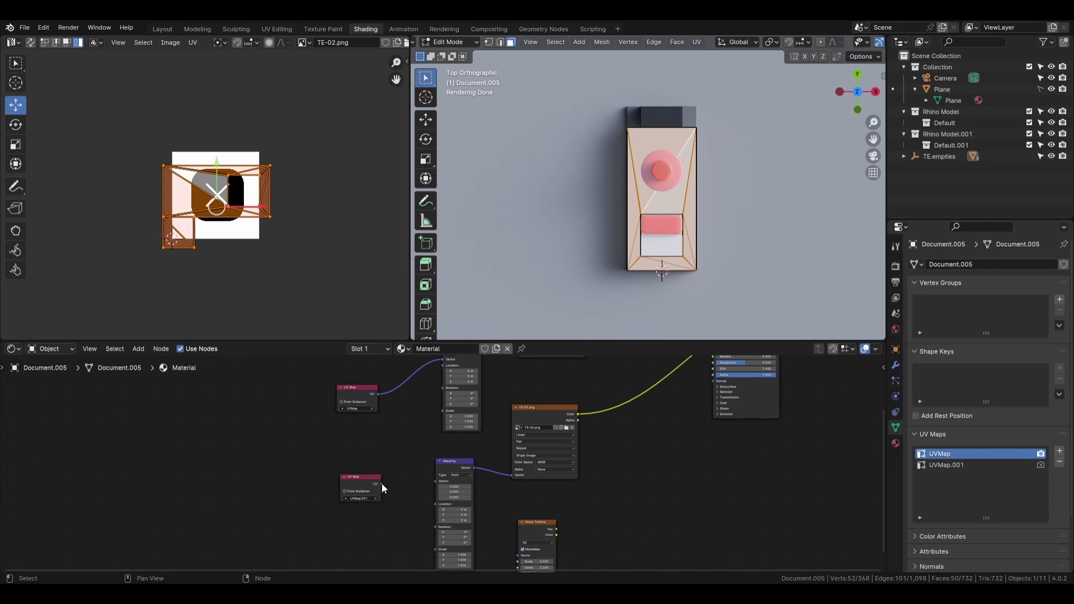
mouse_move(381, 484)
left_mouse_down()
mouse_move(436, 482)
mouse_move(390, 474)
left_mouse_up()
- Preview the TE-01.png texture on the model's top up close and return the preview to TE-02.png
left_click(377, 390)
middle_click_drag(377, 388, 364, 470)
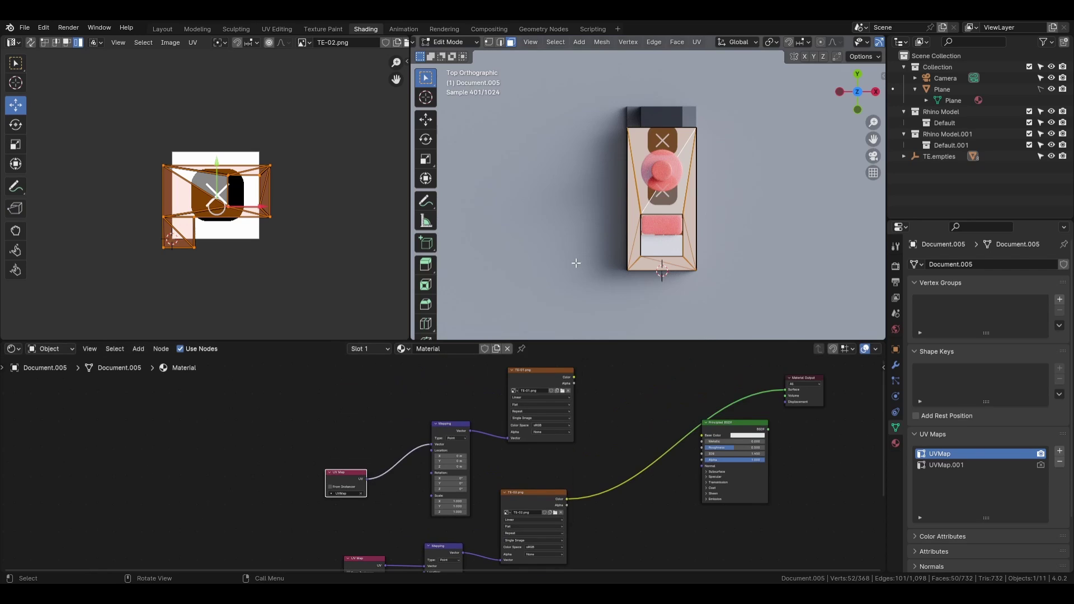
scroll(562, 399, "up", 1)
scroll(555, 389, "down", 2)
left_click(538, 378)
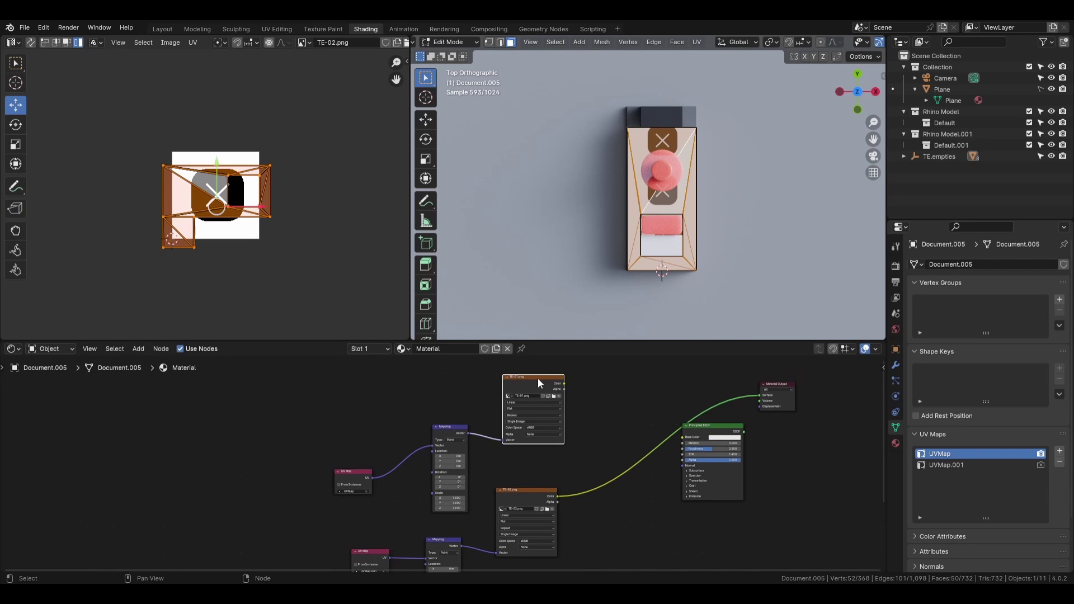
left_click(538, 378, "ctrl+shift")
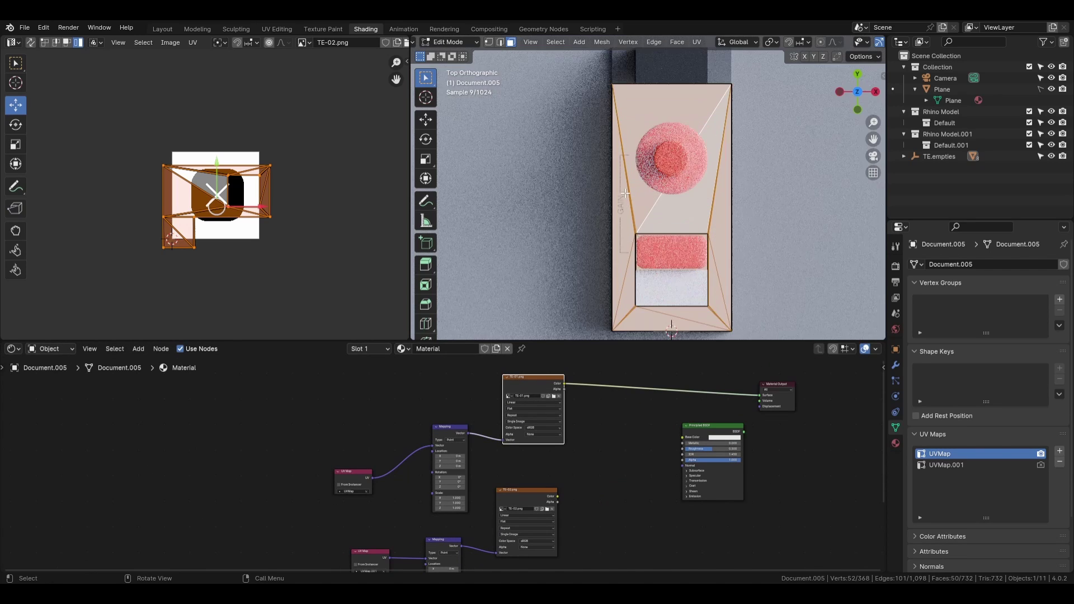
scroll(625, 160, "up", 3)
scroll(625, 161, "up", 2)
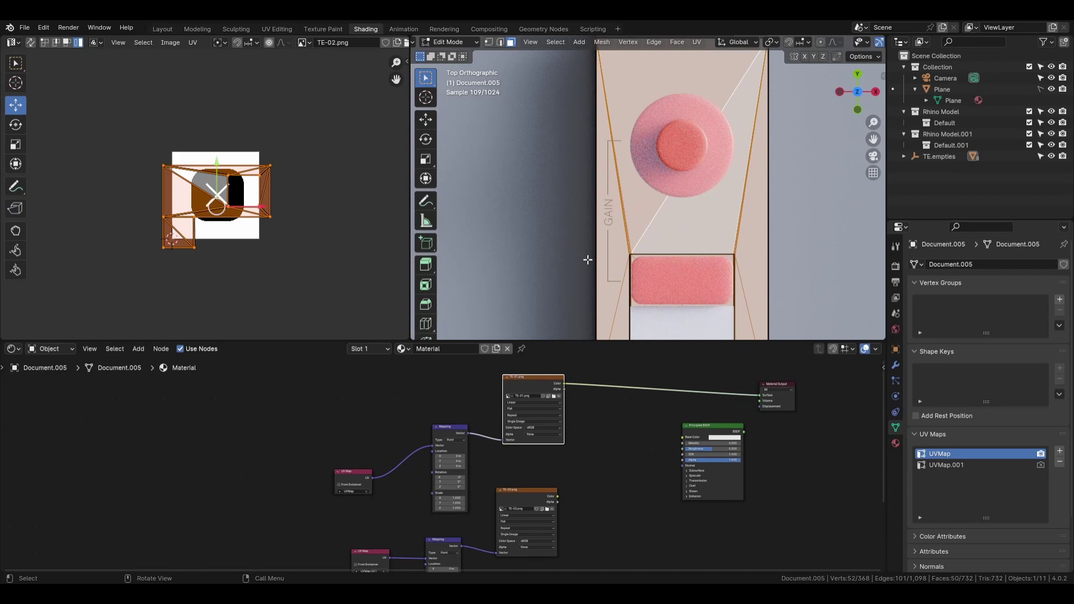
scroll(596, 291, "down", 2)
left_click(508, 491, "ctrl+shift")
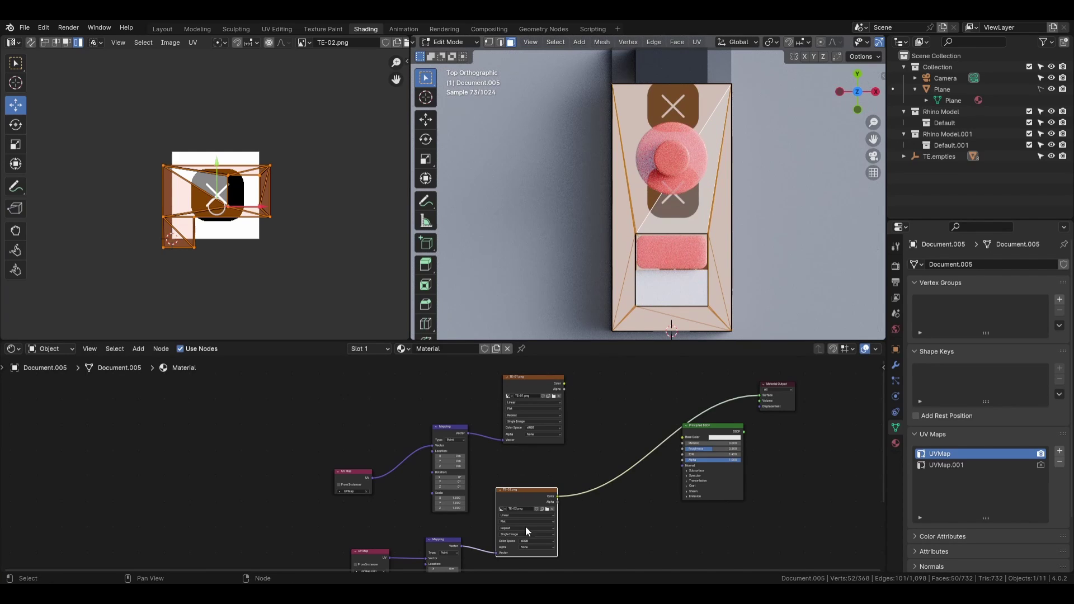
- Make UVMap.001 the active UV map and shift its top-face UVs about -0.019 m in X and 0.032 m in Y
left_click(950, 464)
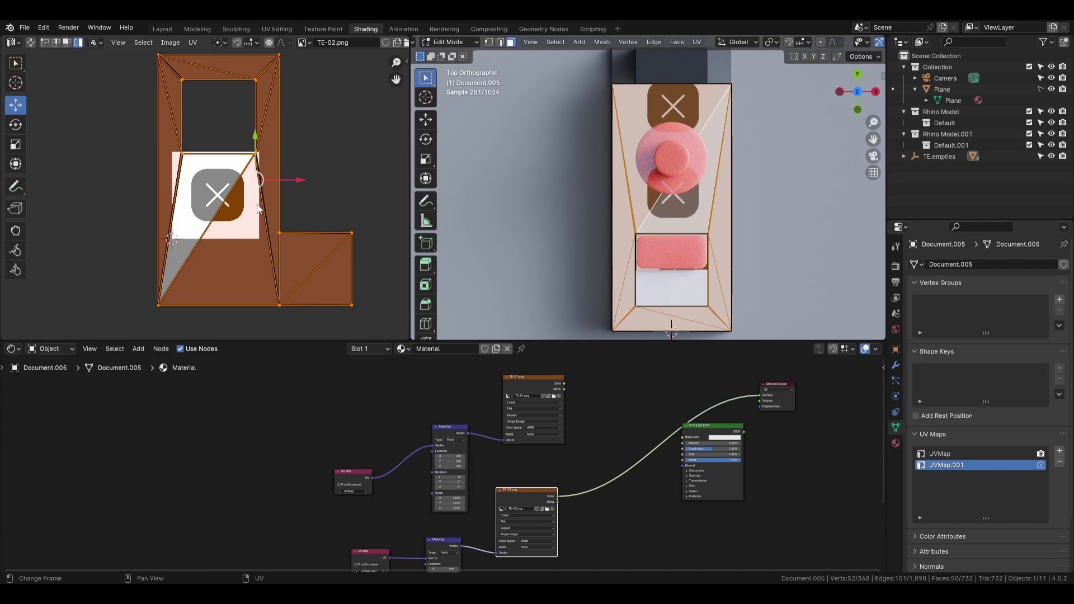
key("g")
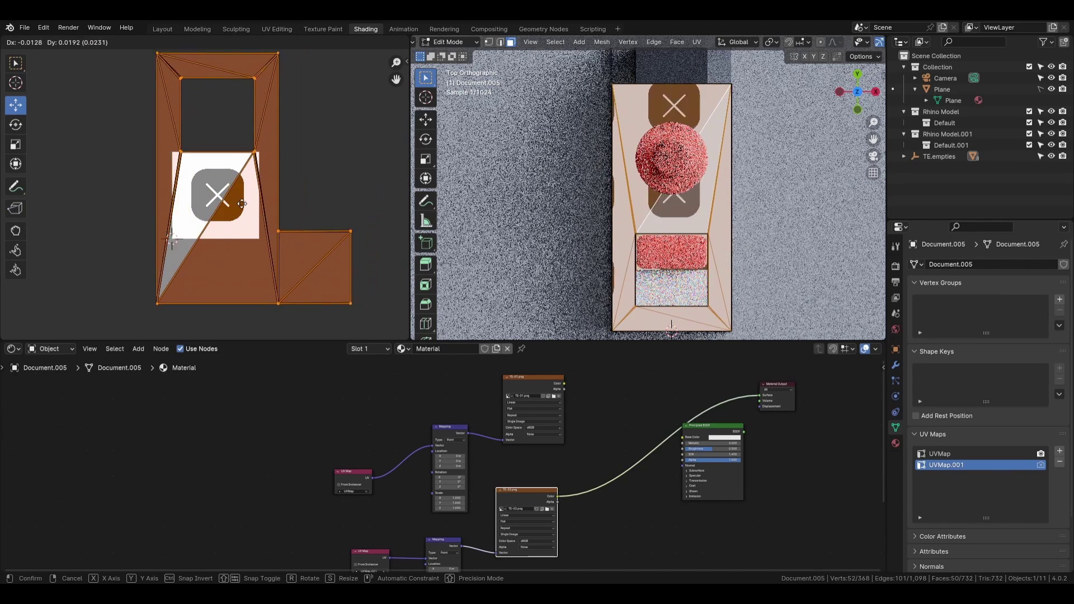
left_click(247, 205)
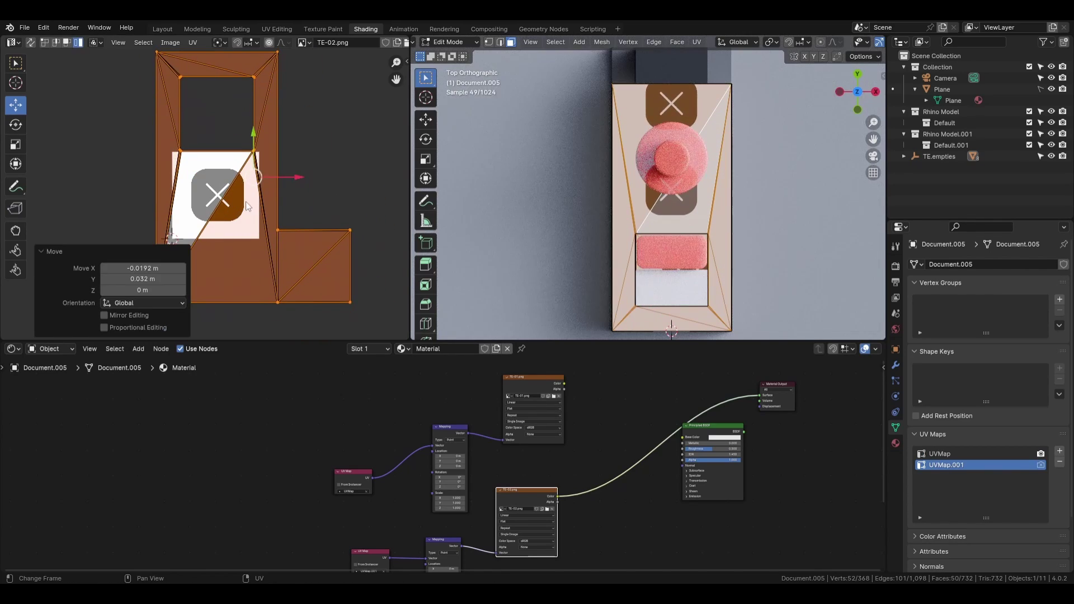
- Scale the top-face UVs on UVMap.001 by about 1.476
key("s")
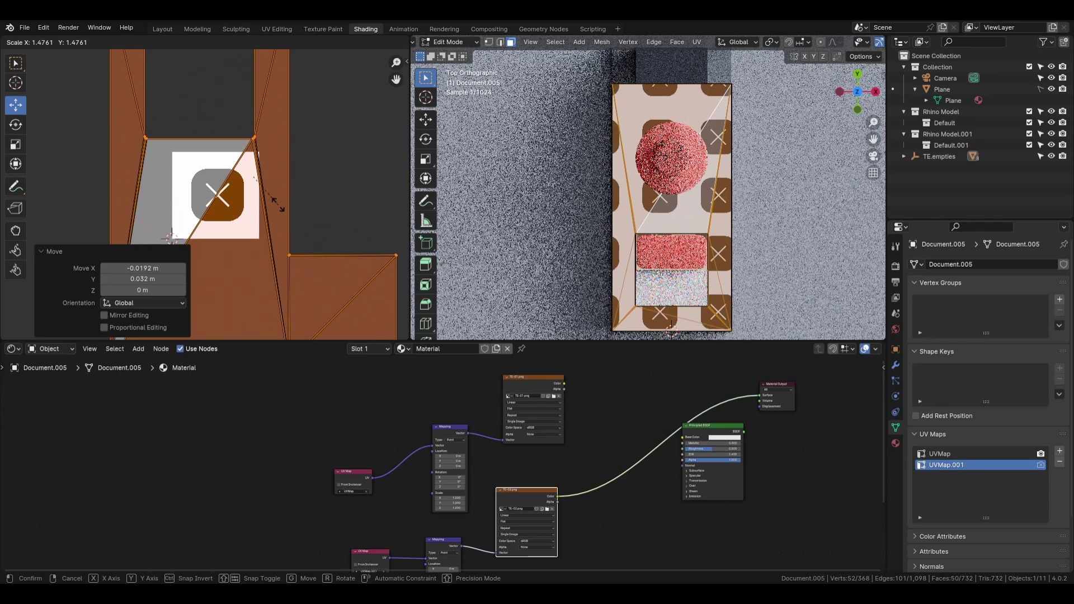
left_click(278, 205)
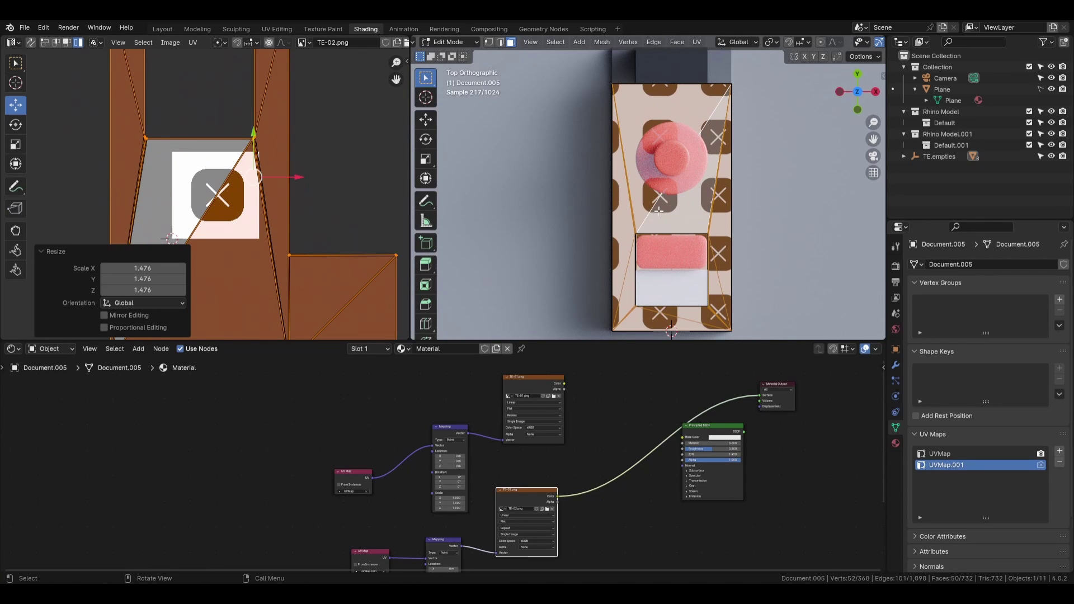
middle_click_drag(354, 211, 348, 191)
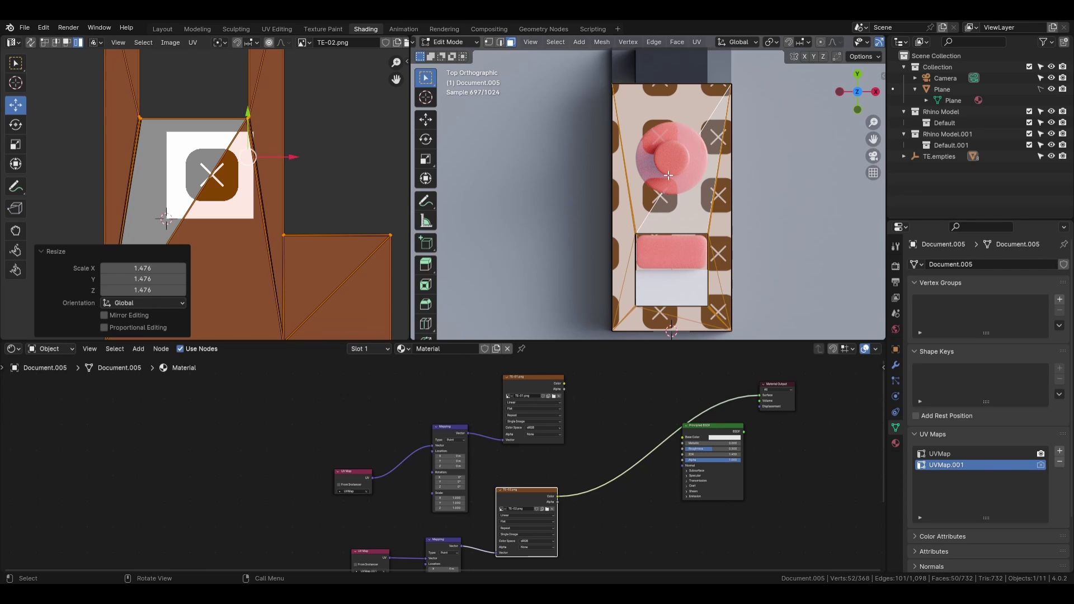
- Try the Clip extension on the TE-02.png image texture and settle on Extend
scroll(506, 454, "up", 2)
scroll(506, 461, "down", 1)
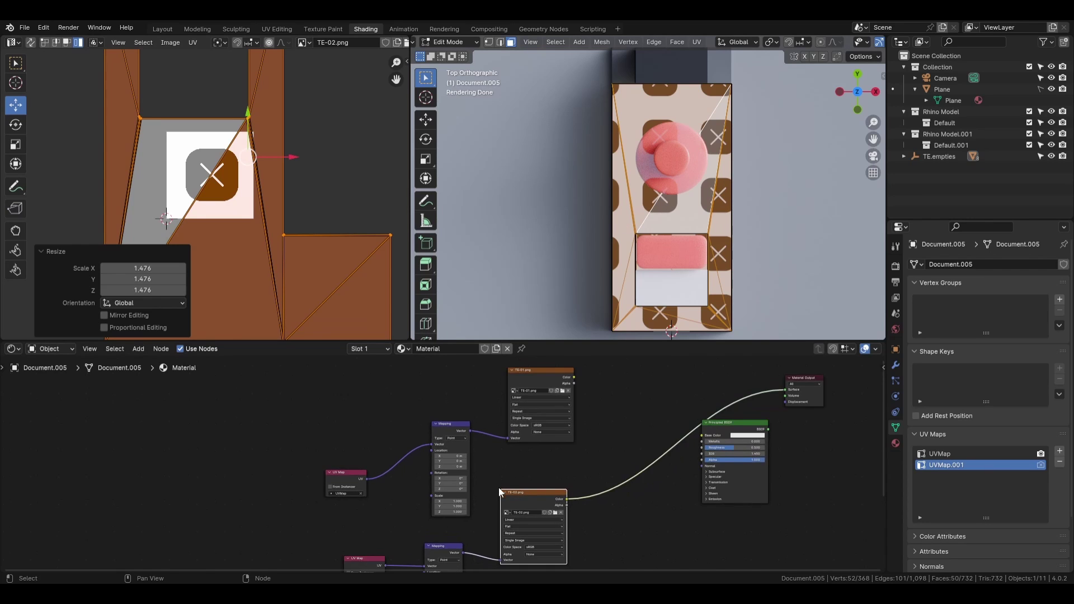
scroll(516, 499, "up", 4)
middle_click_drag(530, 544, 388, 451)
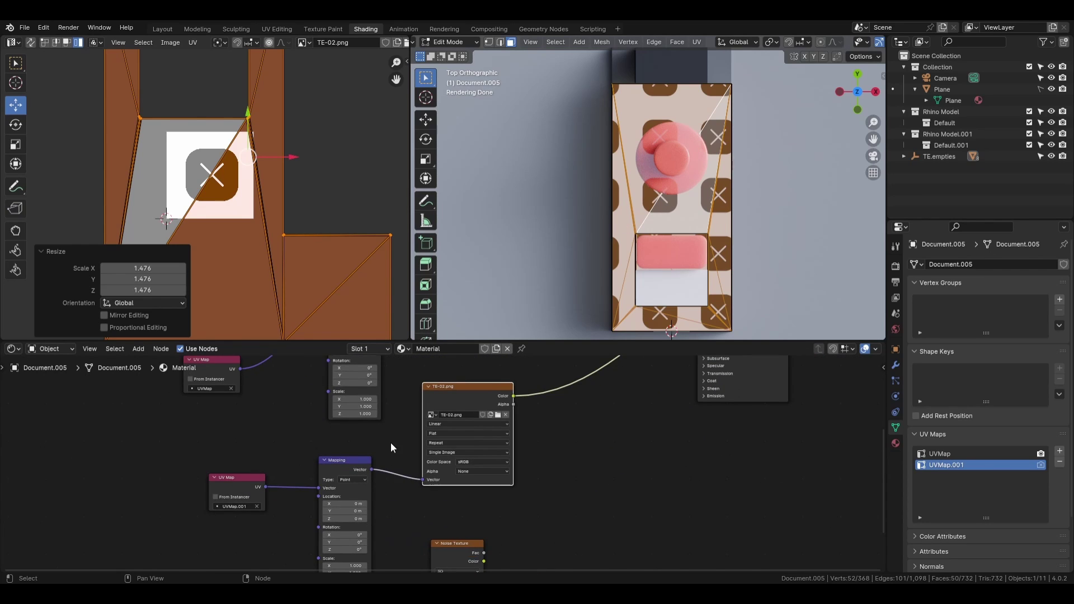
scroll(391, 442, "down", 1)
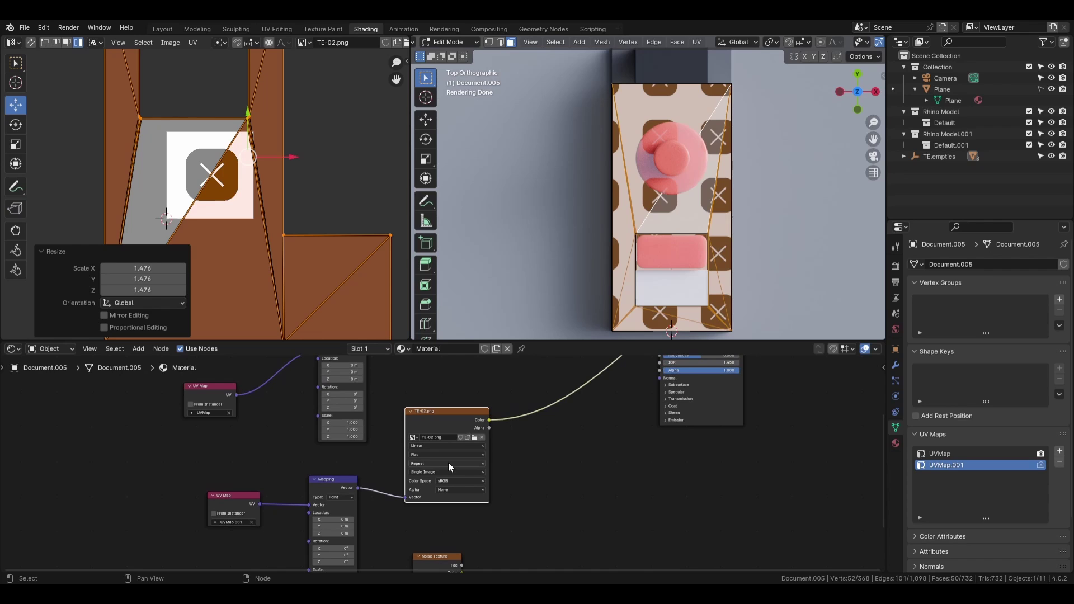
scroll(448, 463, "up", 2)
left_click(422, 463)
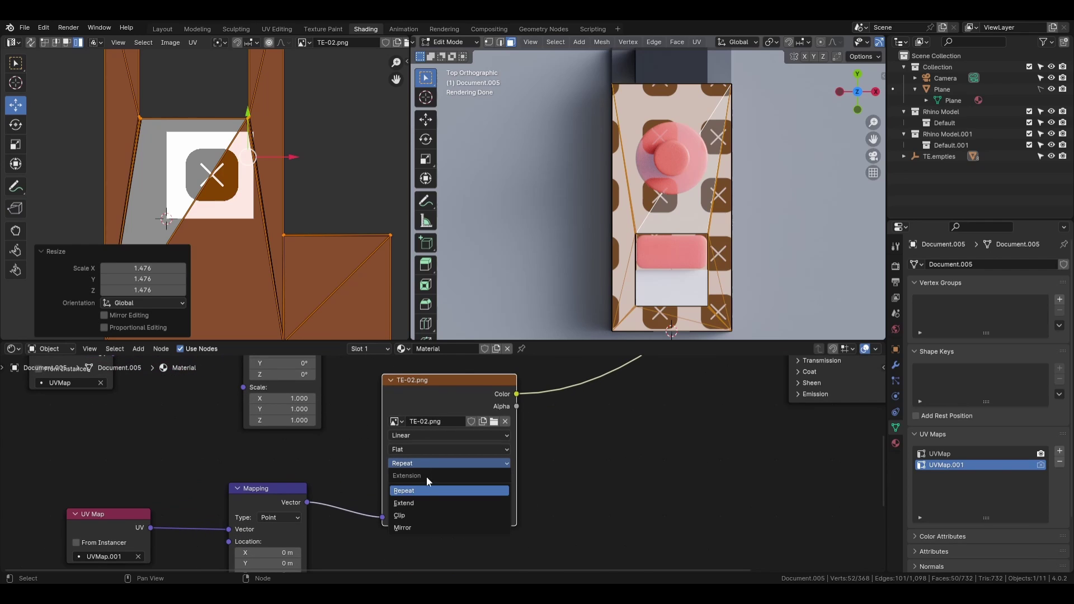
left_click(433, 513)
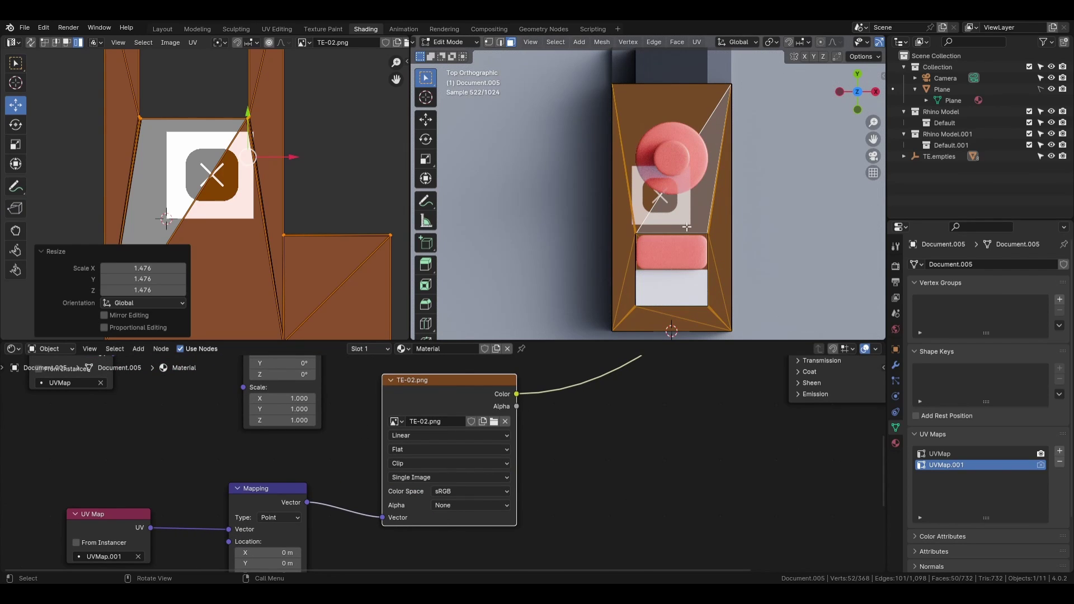
left_click(489, 462)
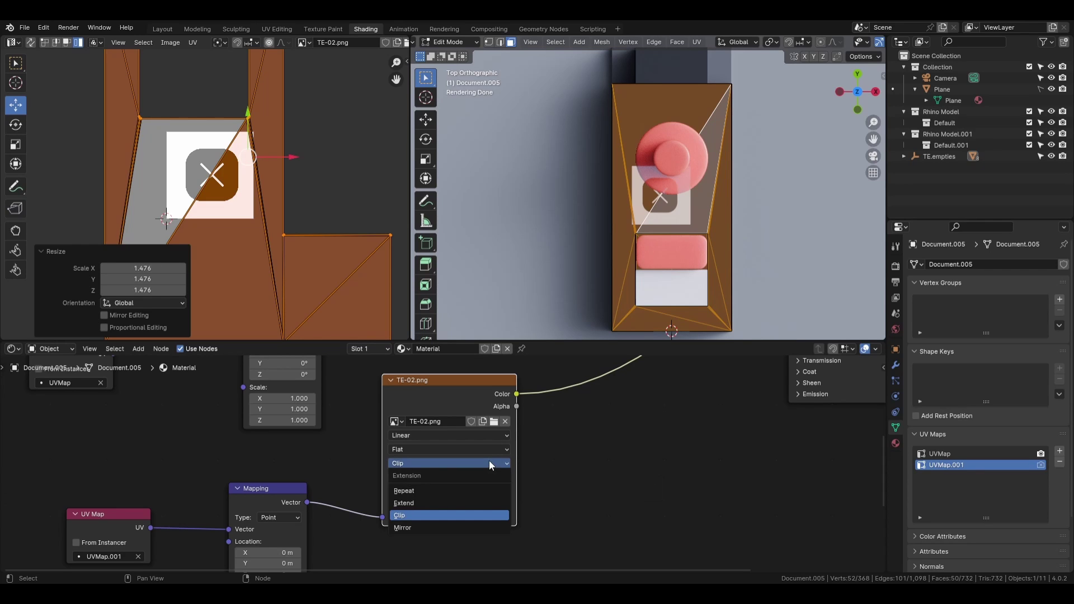
left_click(495, 505)
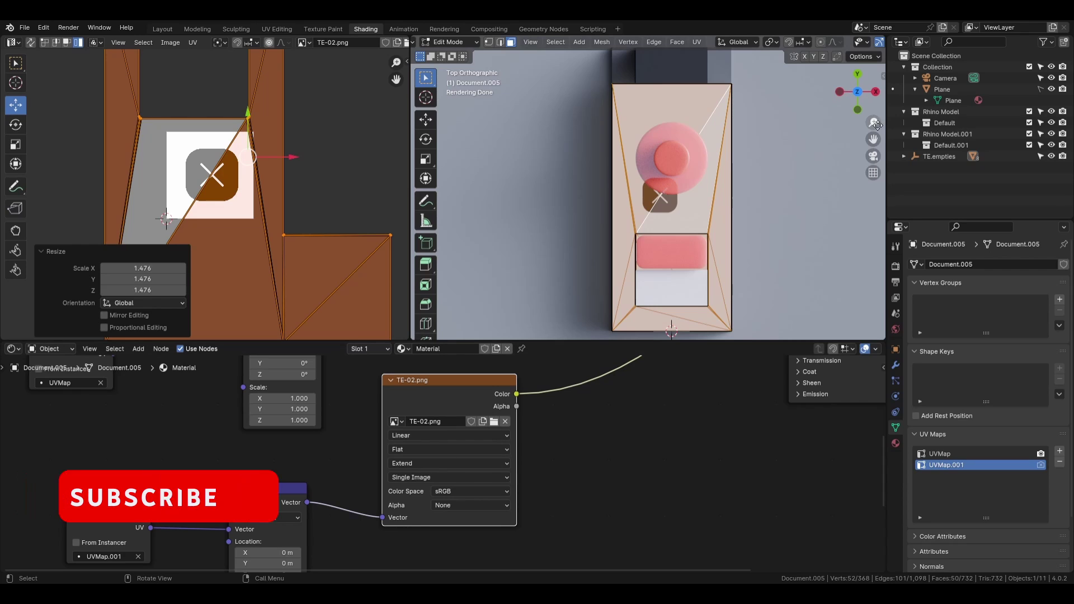
- Move the top-face UVs about 0.192 m in X and -0.307 m in Y and scale them by about 2.134
scroll(638, 185, "up", 3)
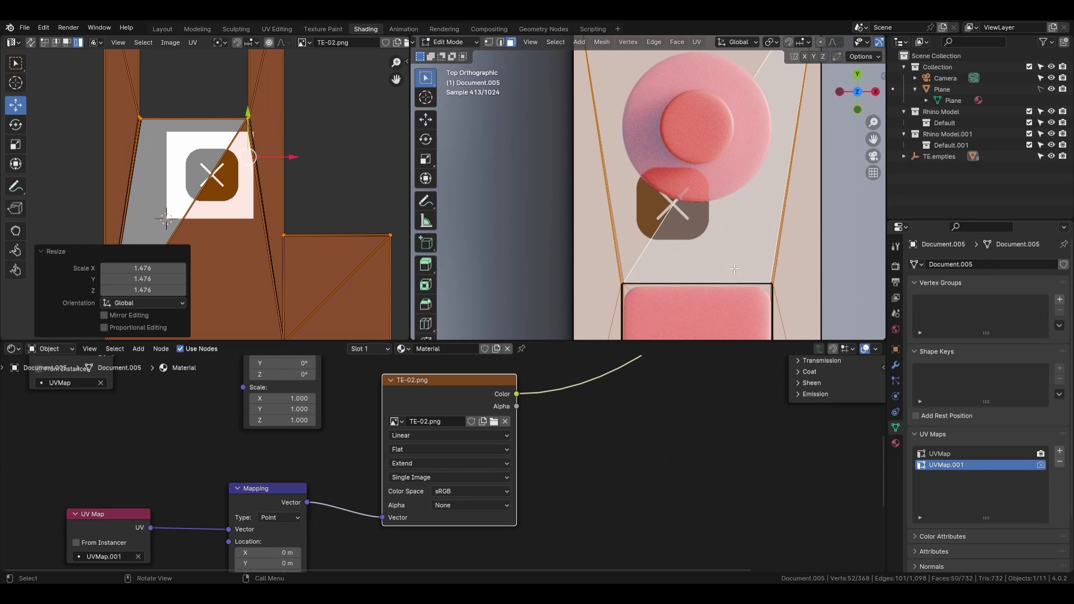
scroll(717, 221, "up", 1)
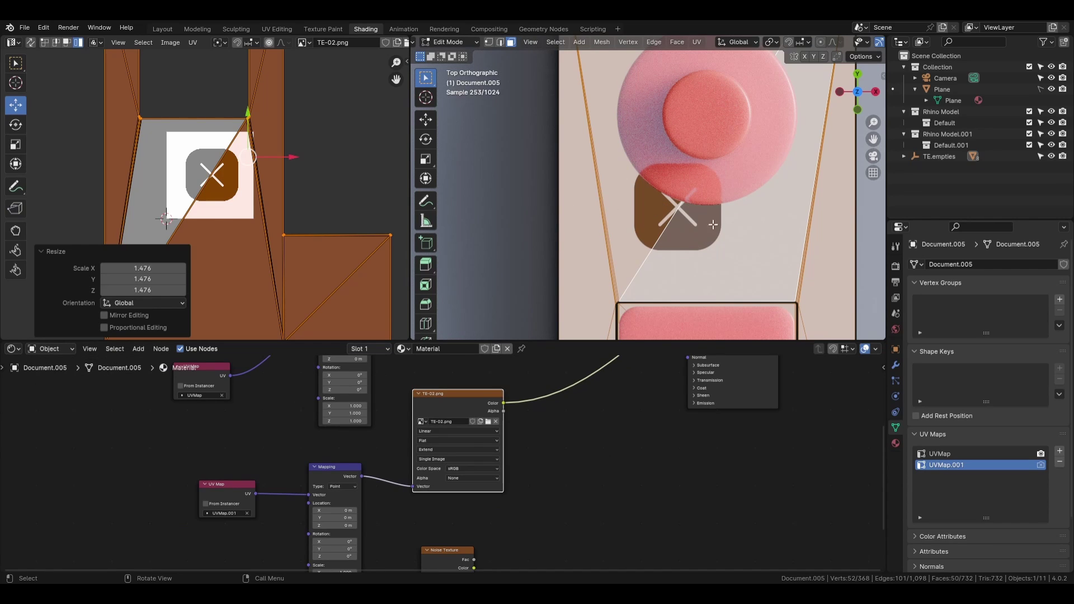
scroll(743, 241, "down", 3)
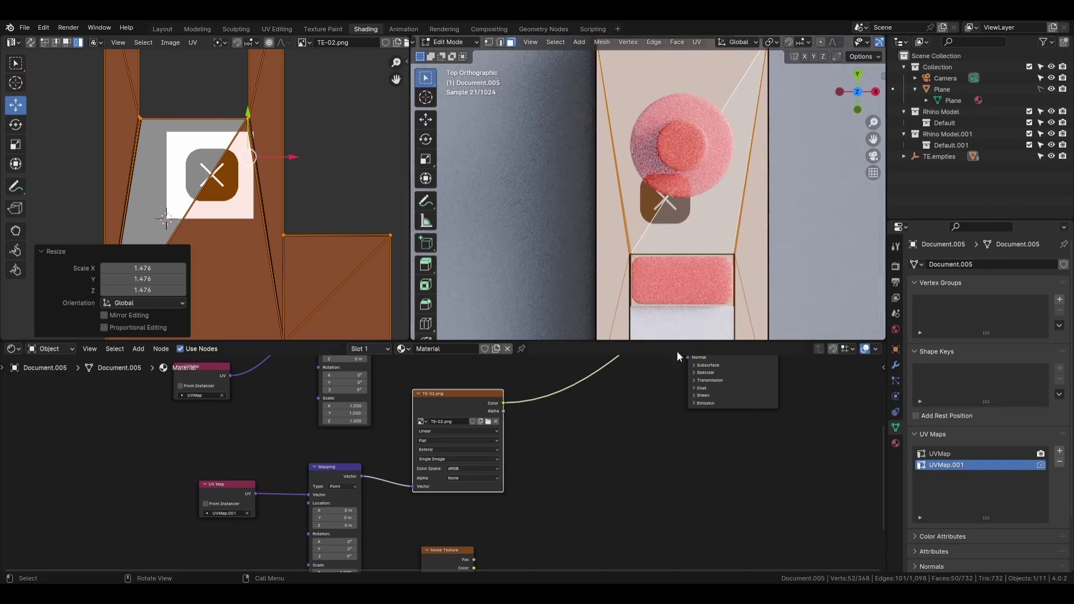
scroll(275, 180, "down", 3)
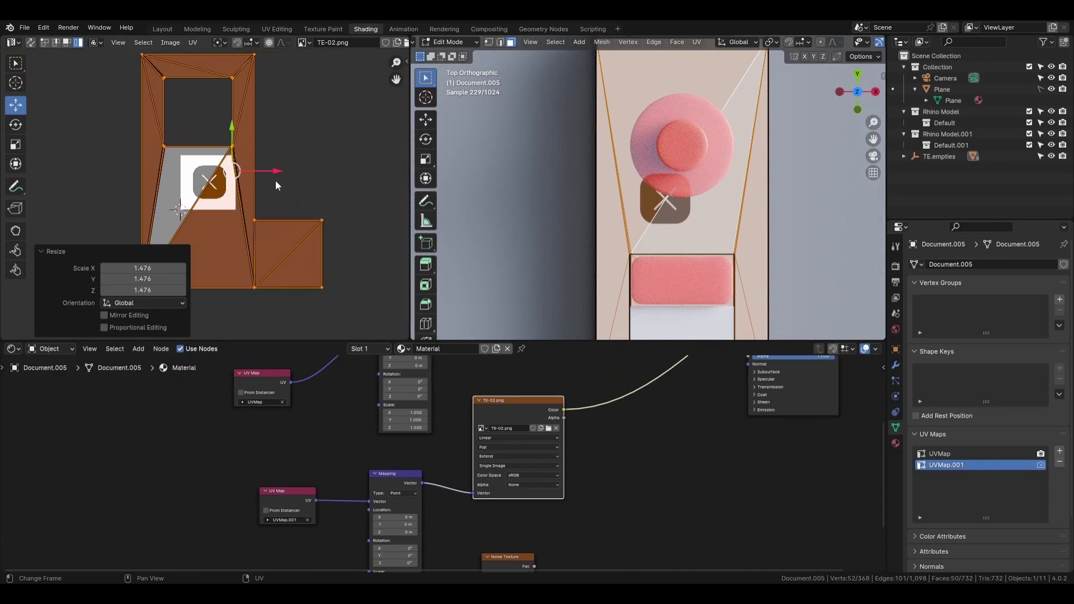
key("g")
mouse_move(275, 180)
left_mouse_down()
mouse_move(283, 175)
mouse_move(283, 194)
left_mouse_up()
key("s")
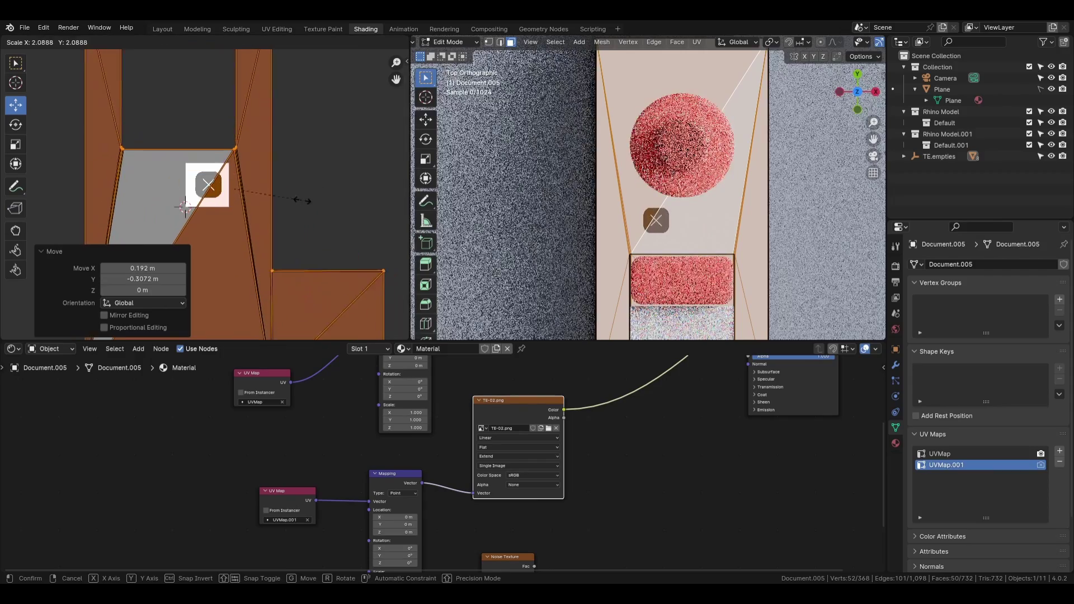
left_click(304, 200)
- Shift the UVs about 0.653 m in X and -0.102 m in Y to place the X icon between the dial and the button
key("g")
mouse_move(321, 200)
left_mouse_down()
mouse_move(355, 196)
mouse_move(340, 199)
left_mouse_up()
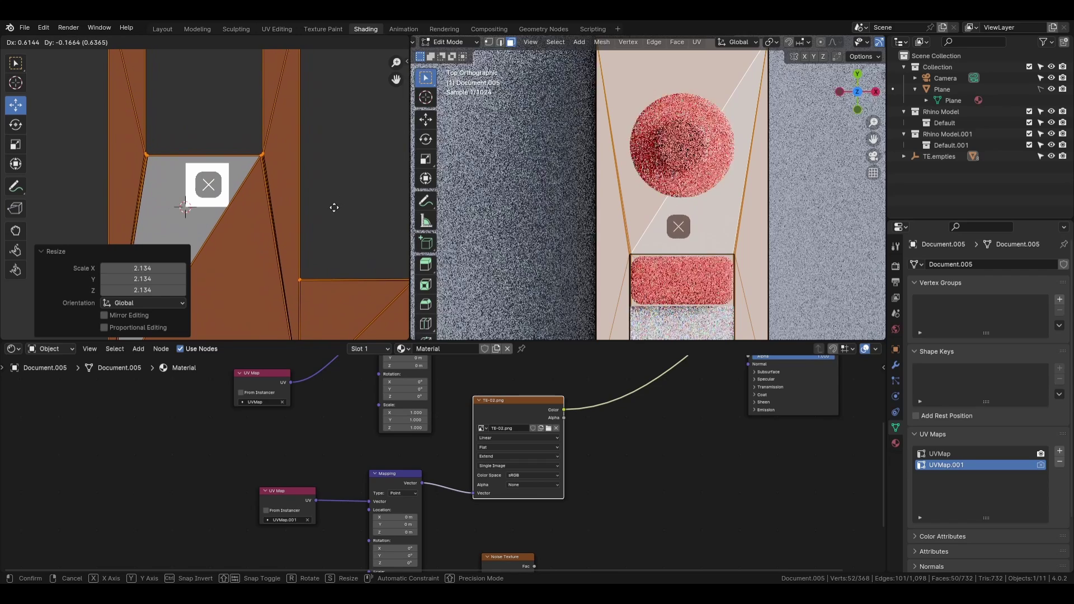
left_click(334, 213)
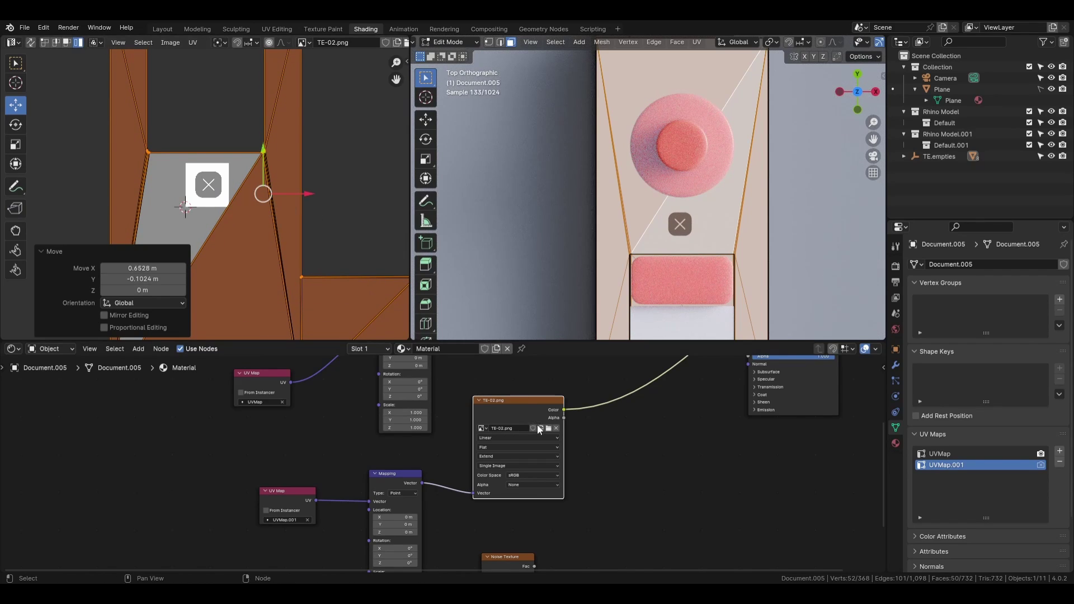
- Move the Principled BSDF node away from the image textures to sit beneath the Material Output node
scroll(618, 473, "down", 5)
middle_click_drag(544, 480, 558, 456)
left_click_drag(643, 415, 698, 437)
left_click(596, 486)
scroll(544, 429, "up", 3)
left_click(509, 361)
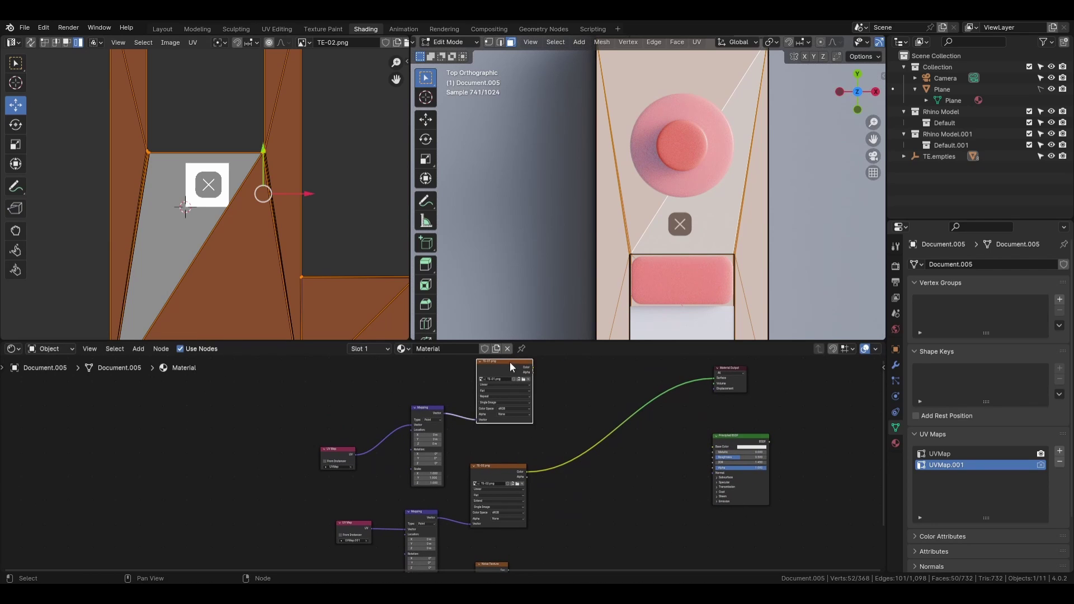
middle_click_drag(574, 465, 519, 464)
middle_click_drag(529, 428, 524, 474)
left_click(520, 436)
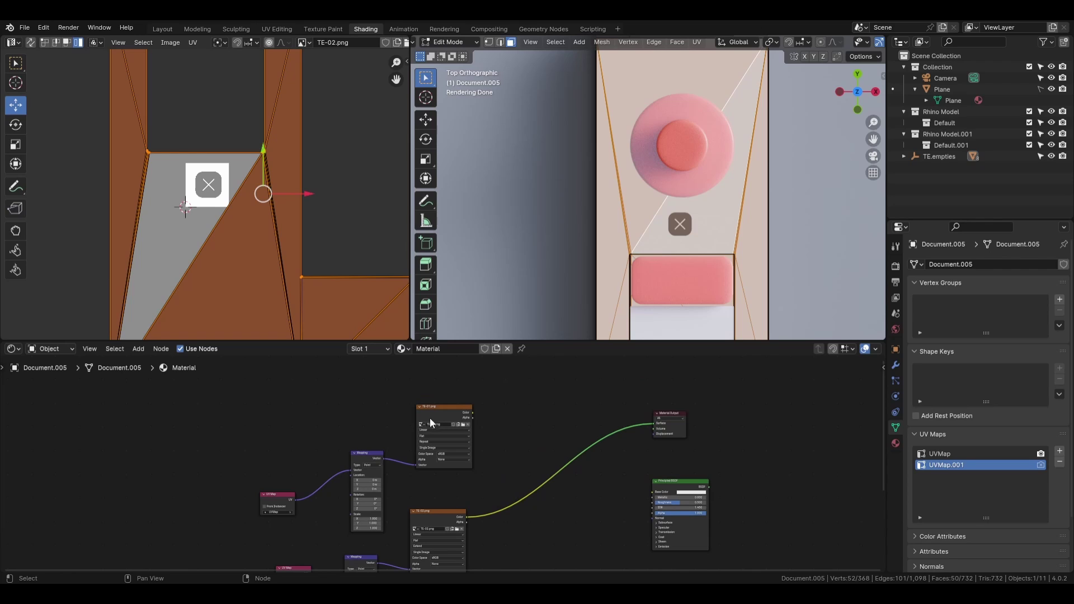
- Add a Mix Color node between the image texture nodes and the Principled BSDF
key("shift+a")
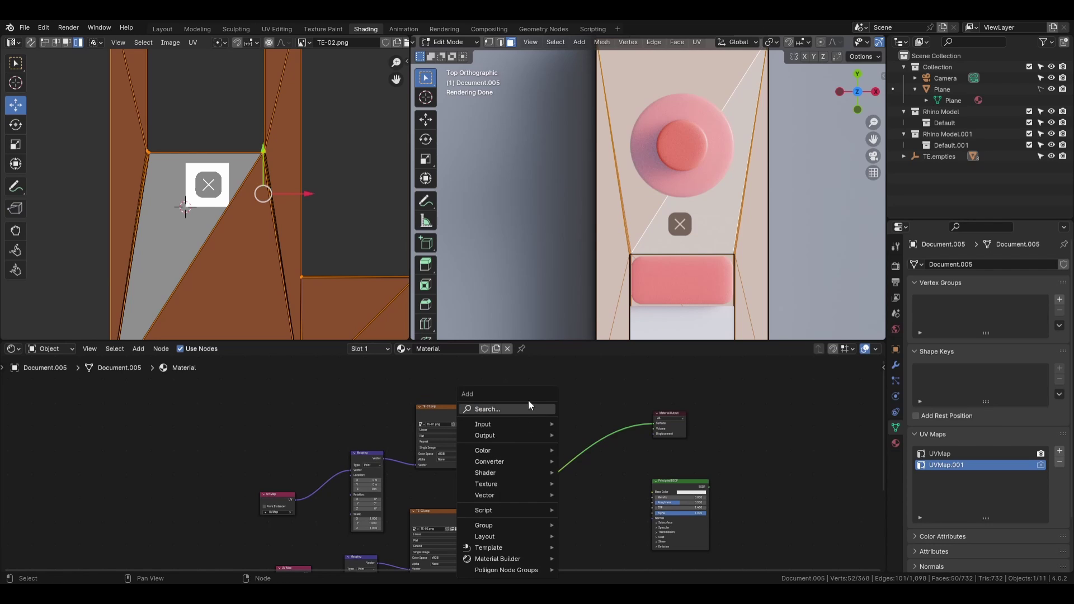
key("Escape")
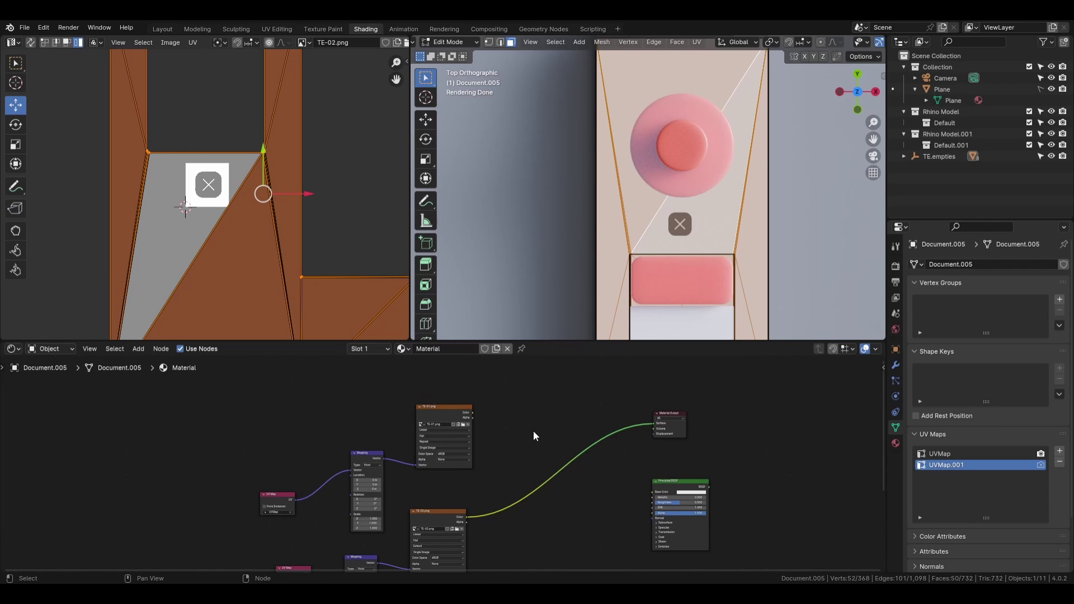
key("shift+a")
mouse_move(525, 454)
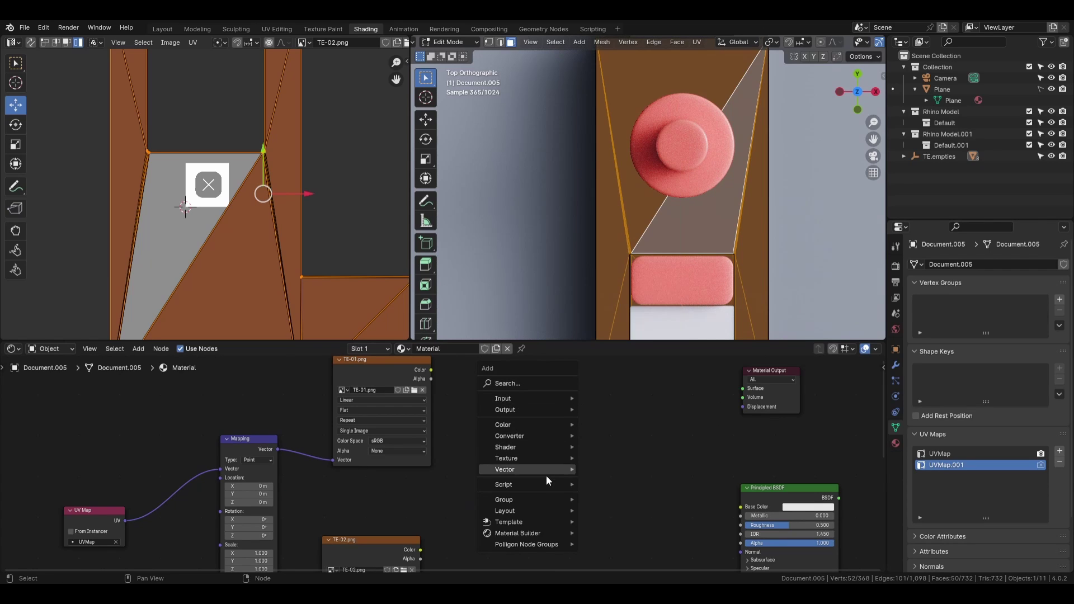
mouse_move(548, 425)
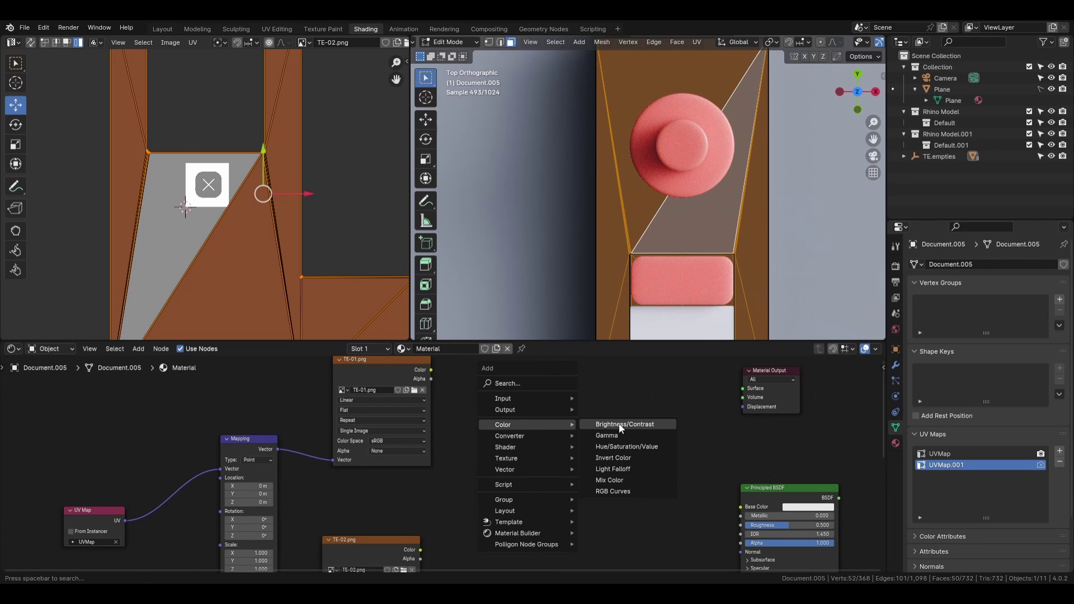
left_click(617, 480)
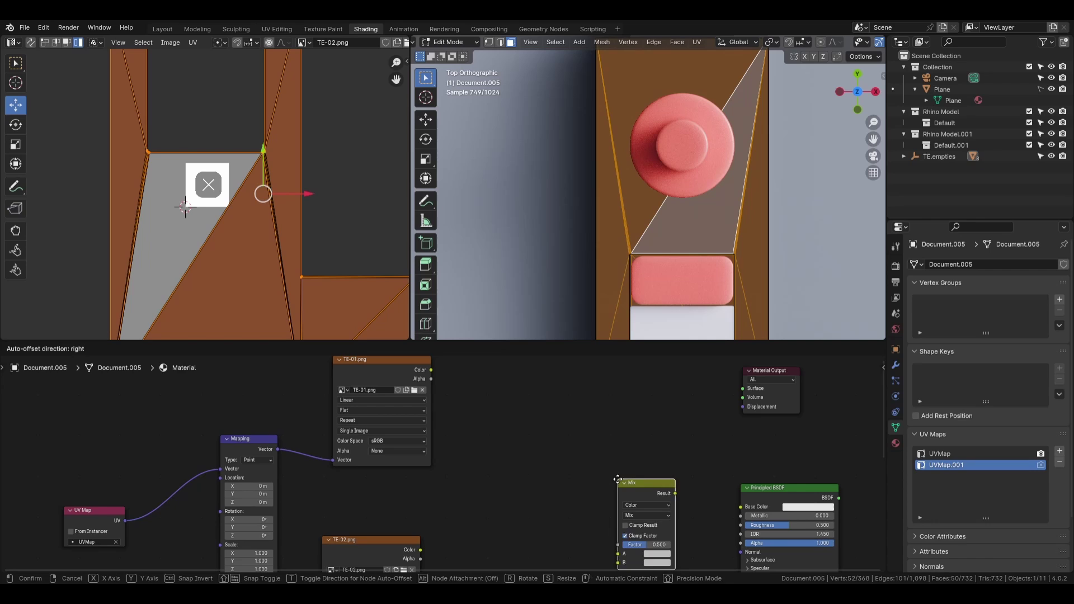
left_click(522, 436)
scroll(523, 435, "down", 3)
mouse_move(481, 453)
middle_mouse_down()
mouse_move(555, 402)
mouse_move(491, 448)
middle_mouse_up()
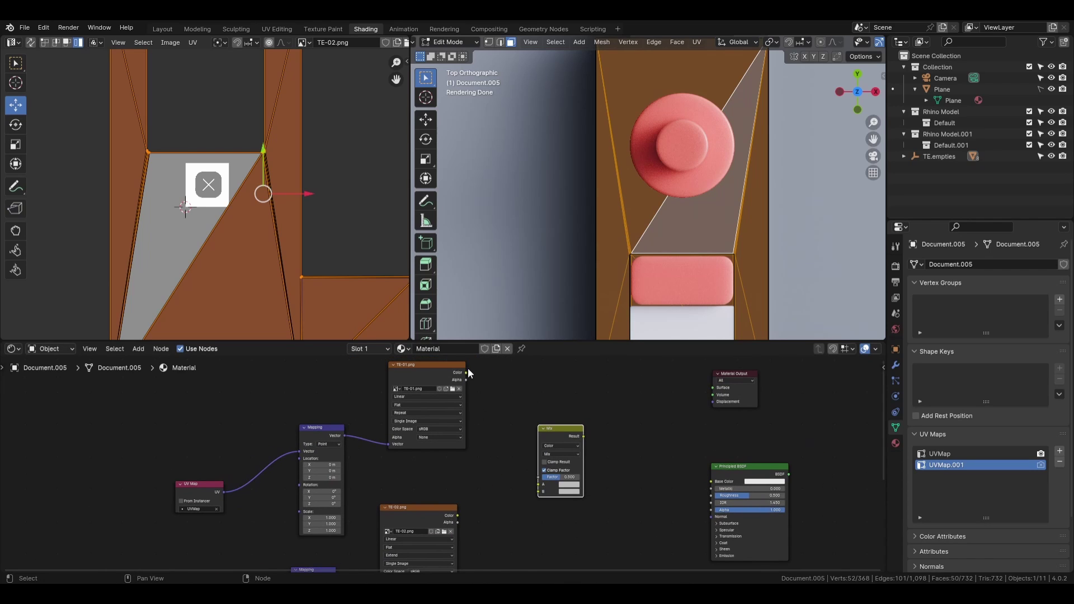
- Connect the TE-01.png color to input A and the TE-02.png color to input B of the Mix node
left_click_drag(467, 372, 536, 484)
middle_click_drag(519, 519, 511, 475)
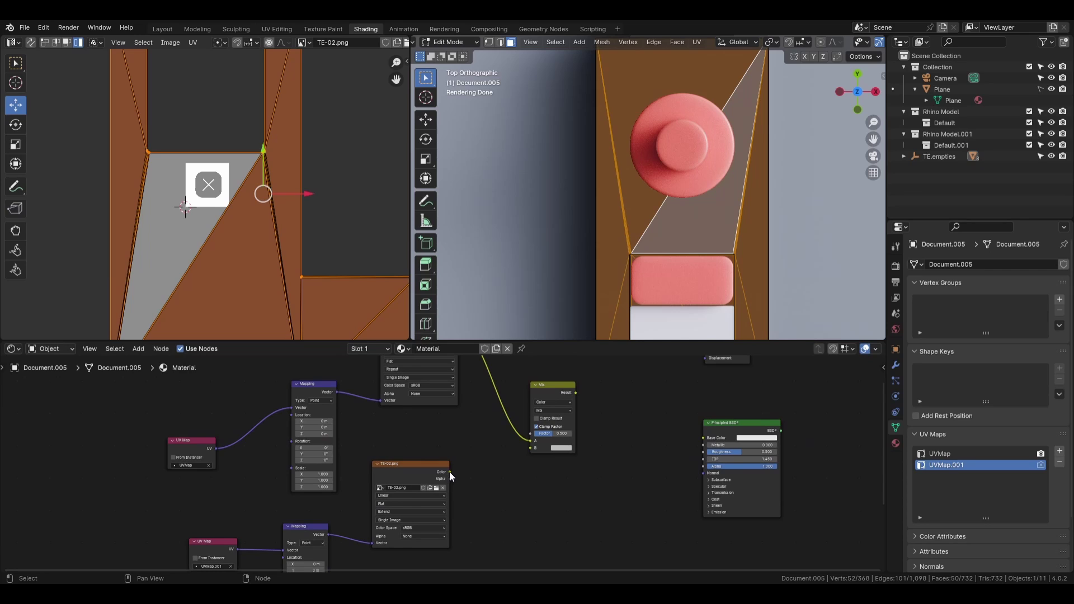
left_click_drag(449, 471, 530, 448)
middle_click_drag(508, 455, 529, 478)
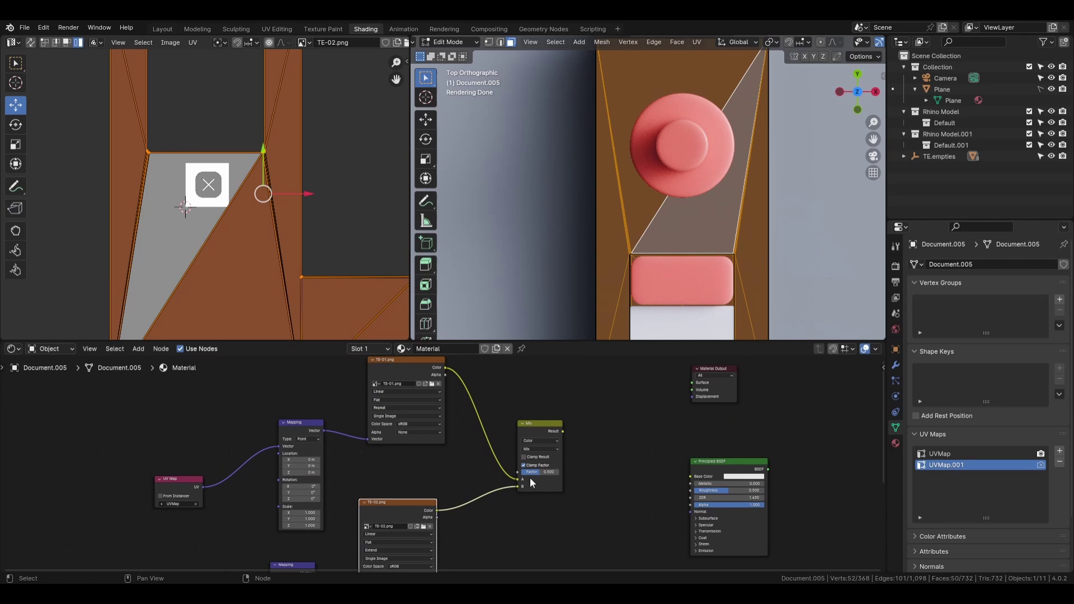
- Set the Mix node to Multiply with a factor of 1.000 and preview its result on the model
left_click(554, 449)
left_click(531, 316)
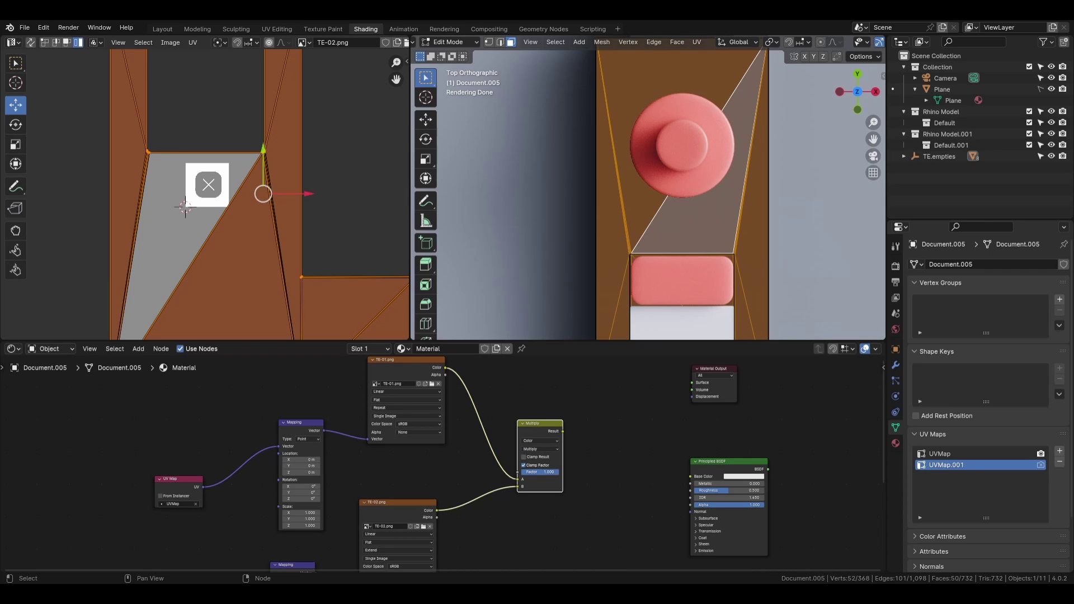
left_click(538, 423, "ctrl+shift")
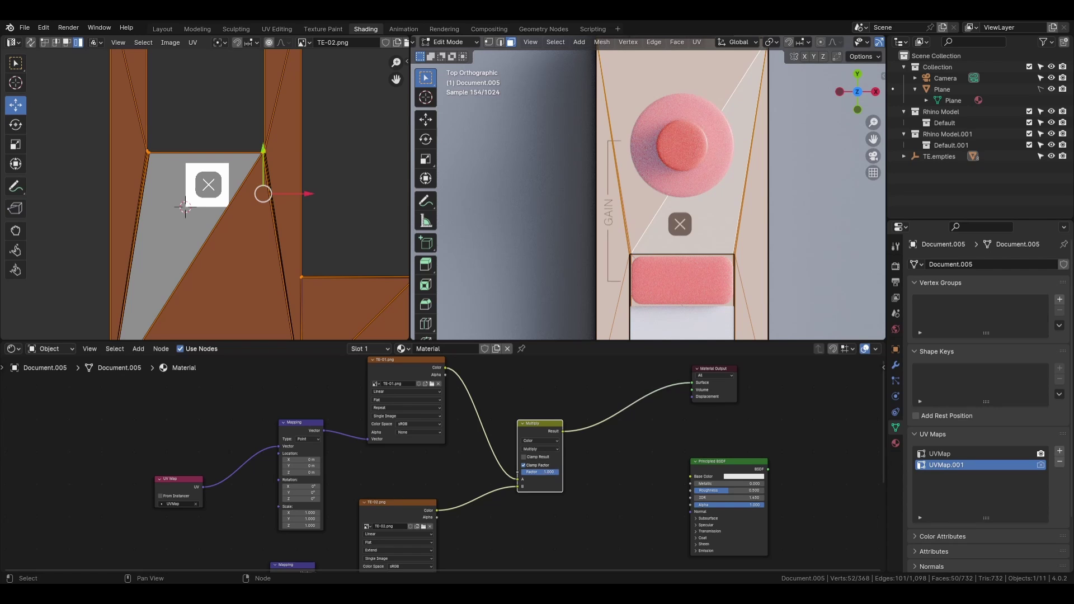
mouse_move(550, 472)
left_mouse_down()
mouse_move(534, 472)
mouse_move(567, 471)
left_mouse_up()
- Examine the Multiply node, its connected texture nodes and the available blending modes
scroll(524, 436, "up", 4)
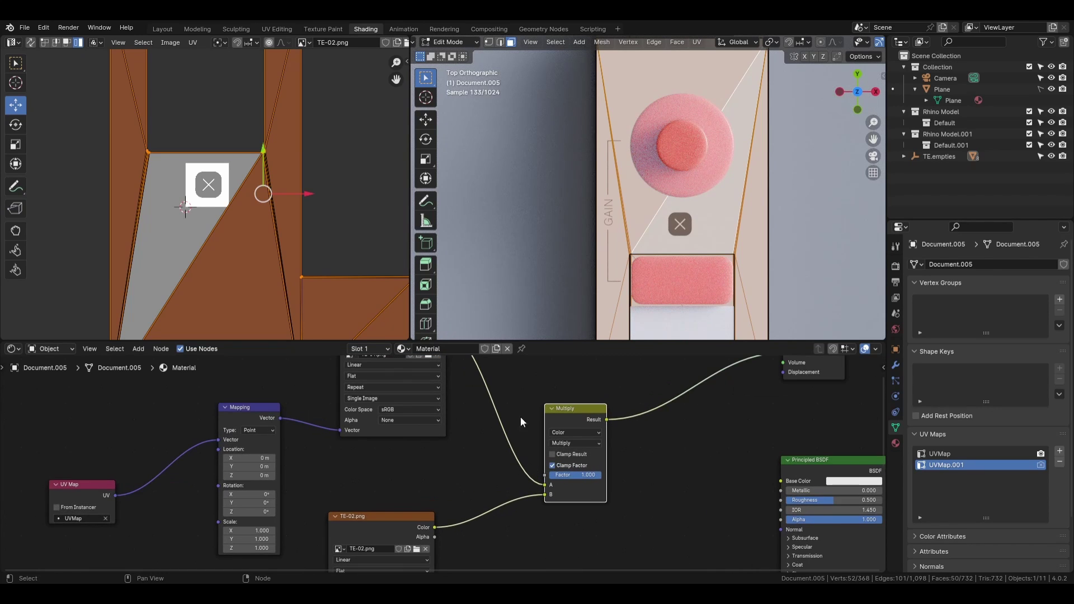
middle_click_drag(493, 439, 440, 426)
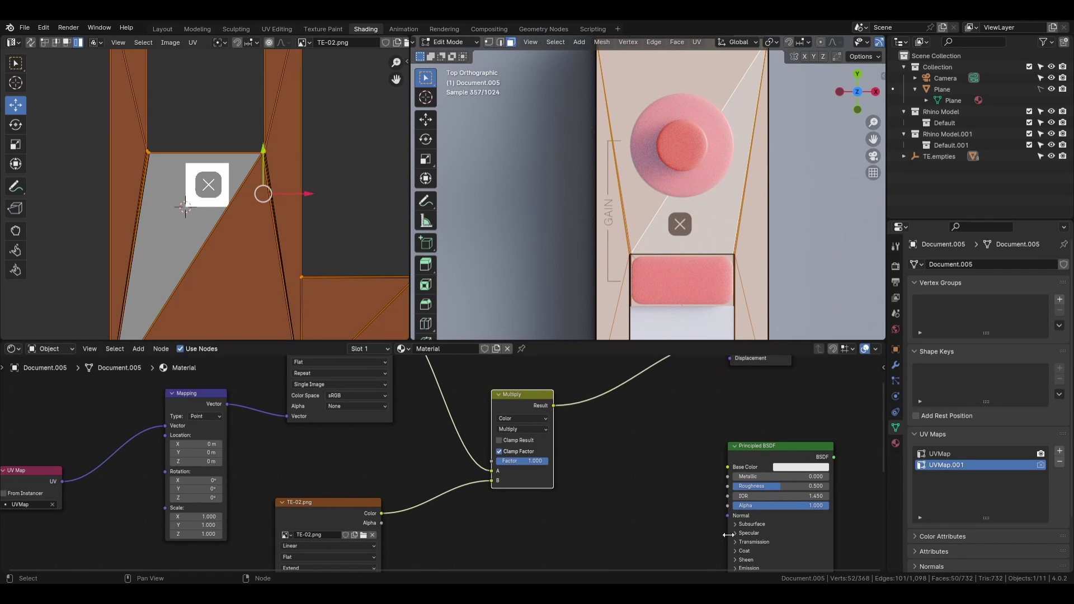
middle_click_drag(595, 460, 622, 531)
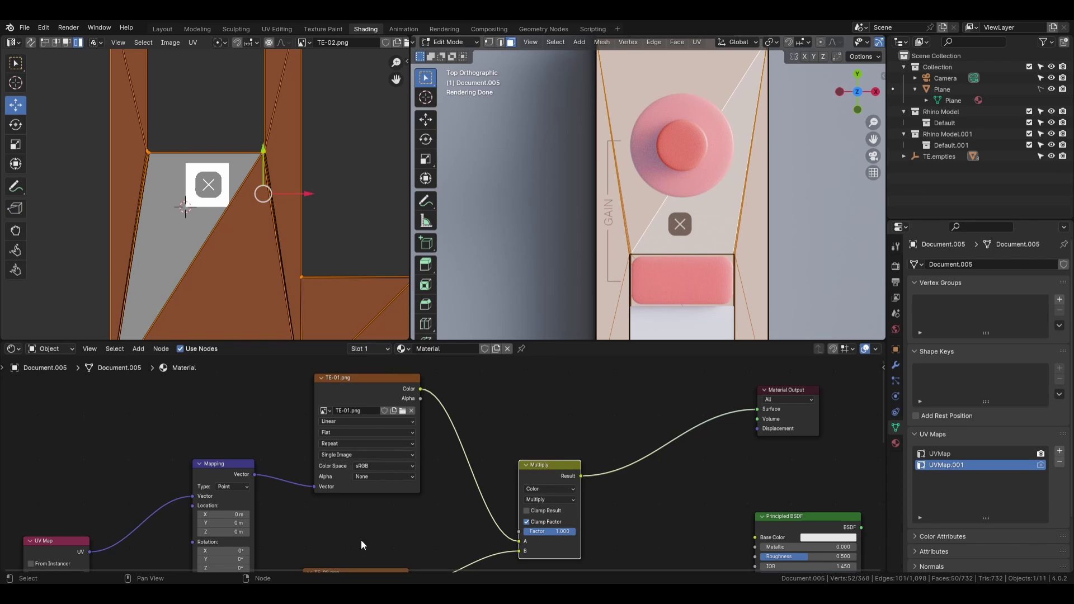
scroll(387, 467, "down", 3)
middle_click_drag(385, 457, 402, 358)
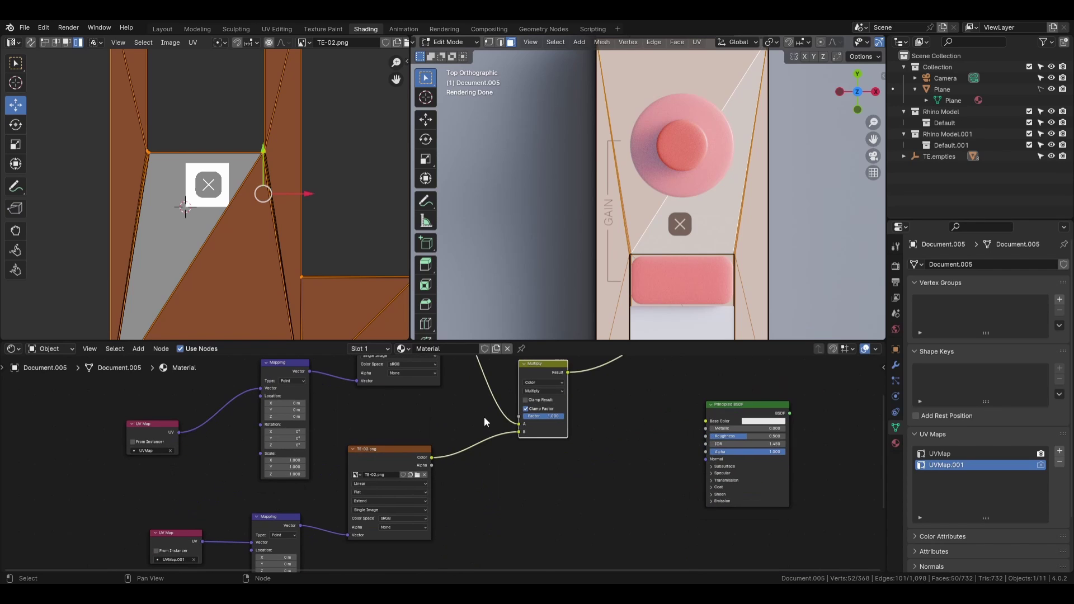
left_click(552, 390)
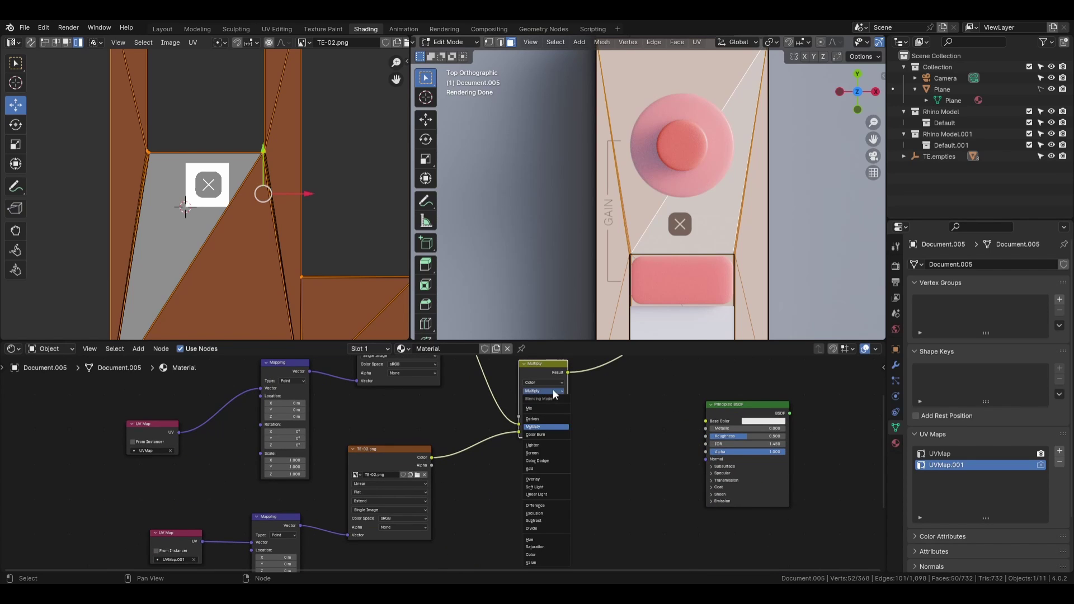
left_click(622, 445)
middle_click_drag(559, 449, 549, 455)
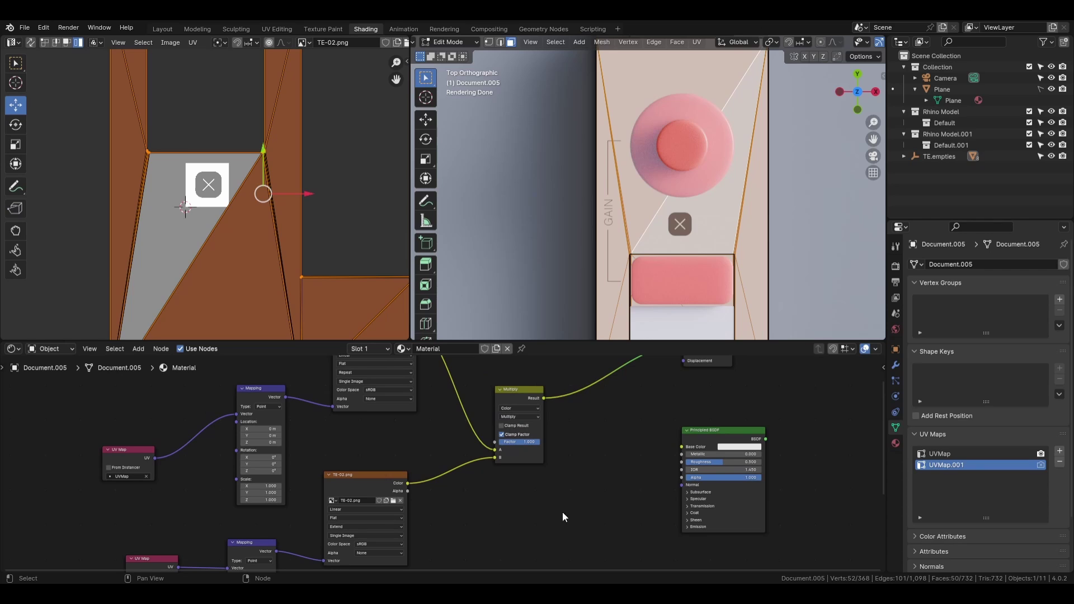
- Connect the Multiply result to the Principled BSDF's Base Color and route the Principled BSDF into the Material Output
middle_click_drag(607, 470, 542, 450)
left_click(548, 406)
scroll(596, 439, "down", 1)
scroll(594, 443, "up", 1)
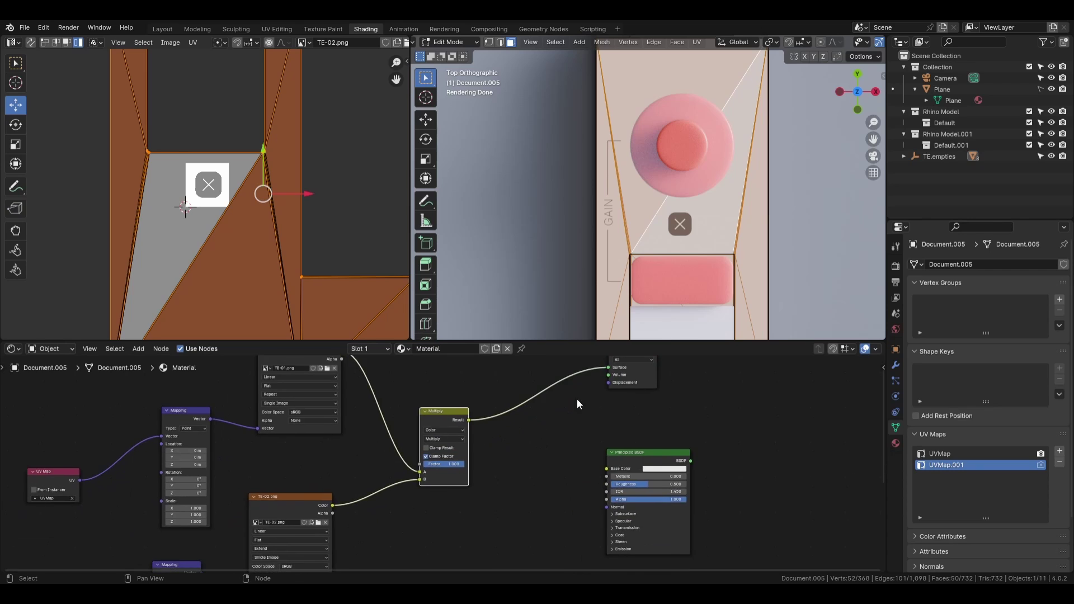
scroll(576, 399, "down", 2)
middle_click_drag(574, 401, 518, 428)
left_click(429, 447)
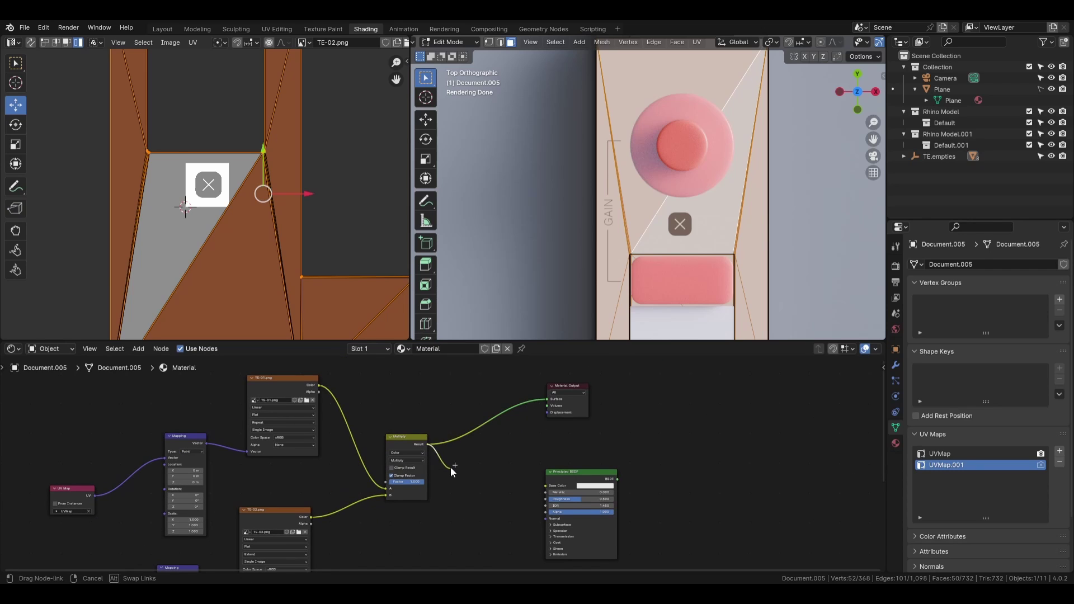
left_click_drag(428, 445, 546, 485)
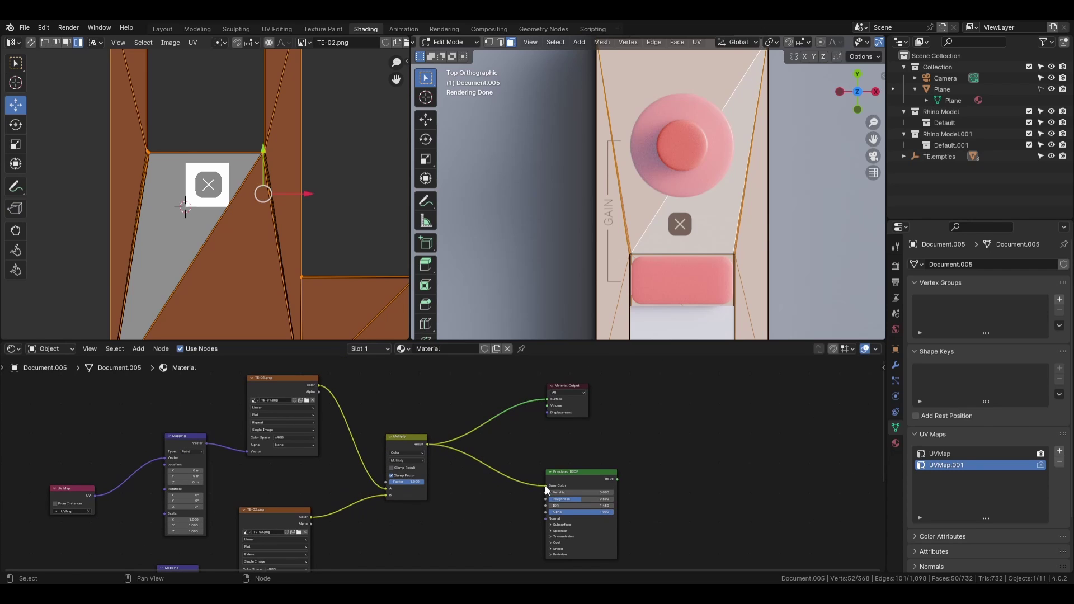
left_click(573, 472)
left_click(575, 473, "ctrl+shift")
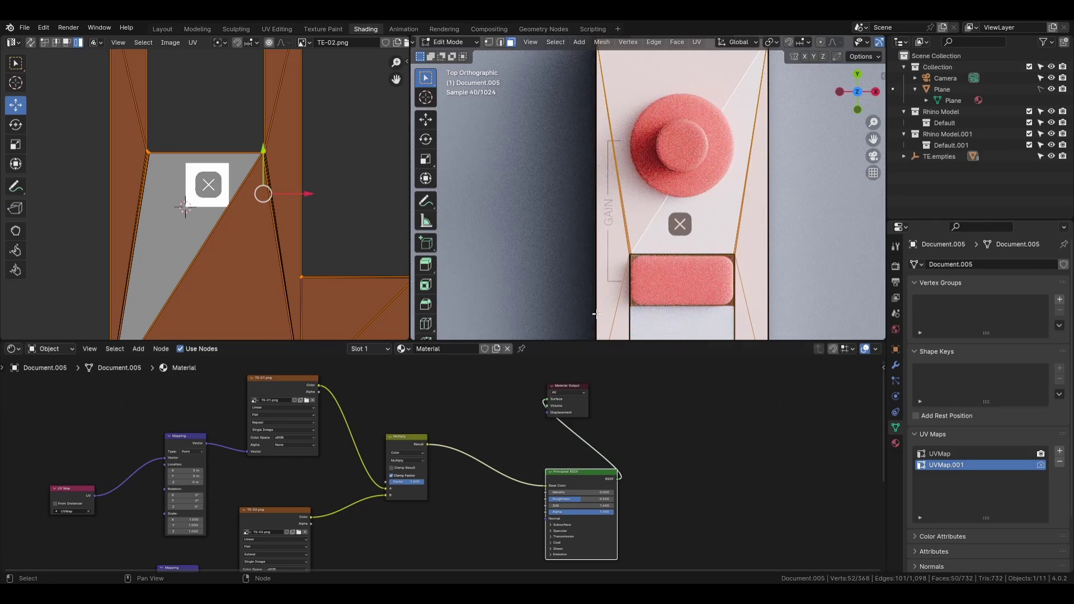
- Return to Object Mode and line up the Principled BSDF and Material Output nodes after the Multiply node
key("Tab")
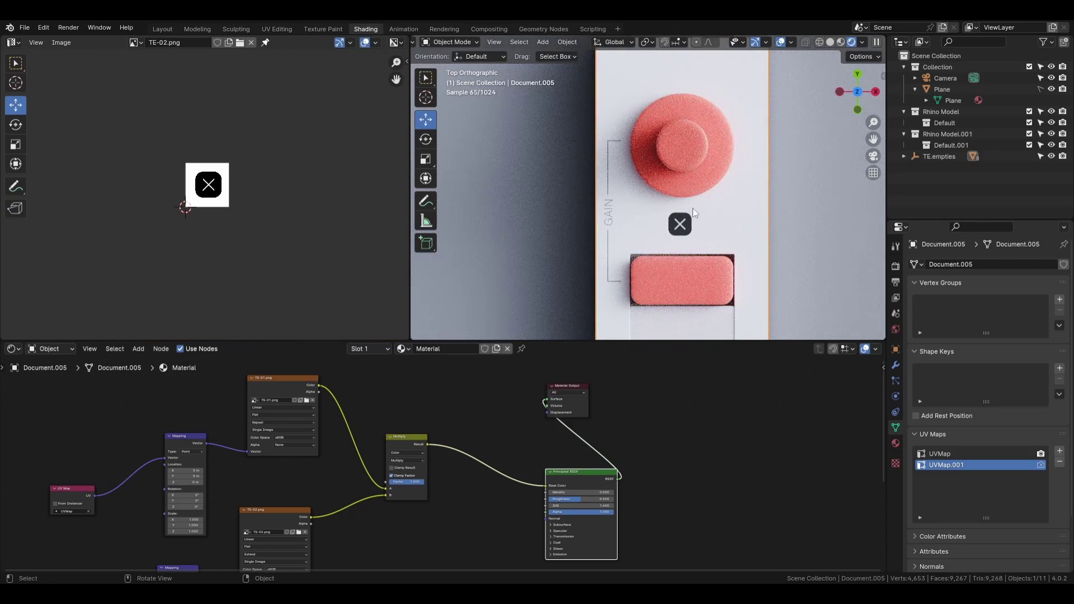
scroll(714, 214, "up", 1)
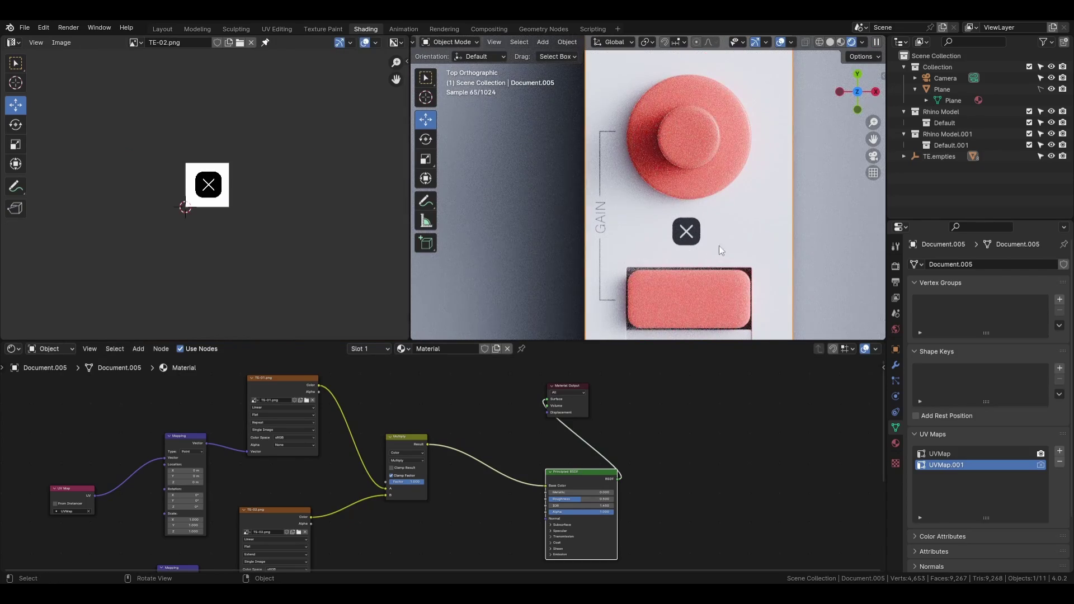
scroll(720, 247, "down", 2)
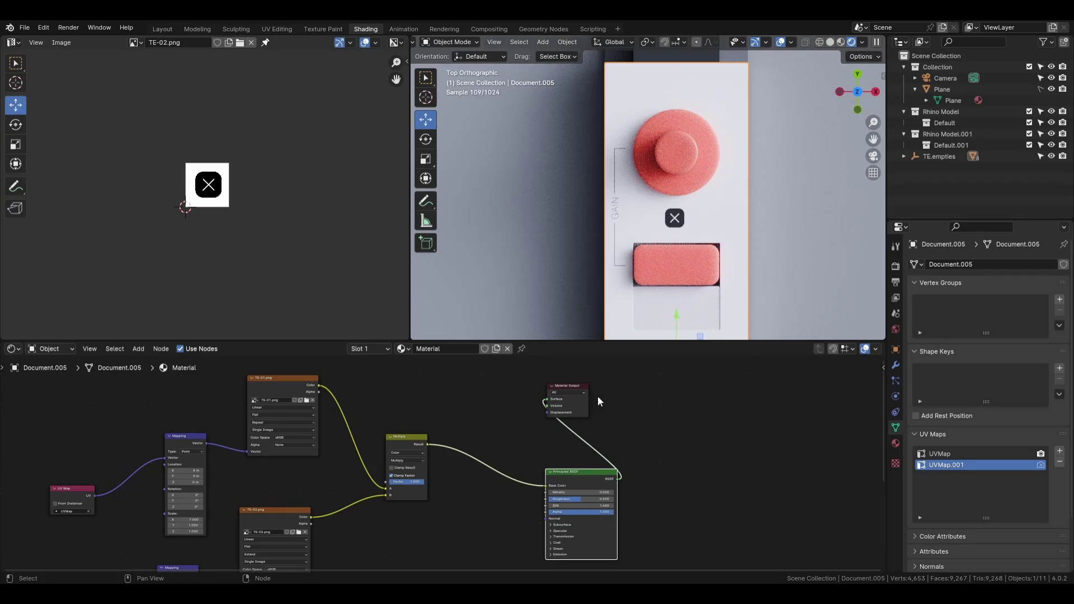
left_click_drag(577, 386, 731, 459)
left_click_drag(611, 472, 659, 462)
middle_click_drag(706, 287, 715, 240)
scroll(671, 289, "up", 2)
middle_click_drag(688, 168, 762, 199)
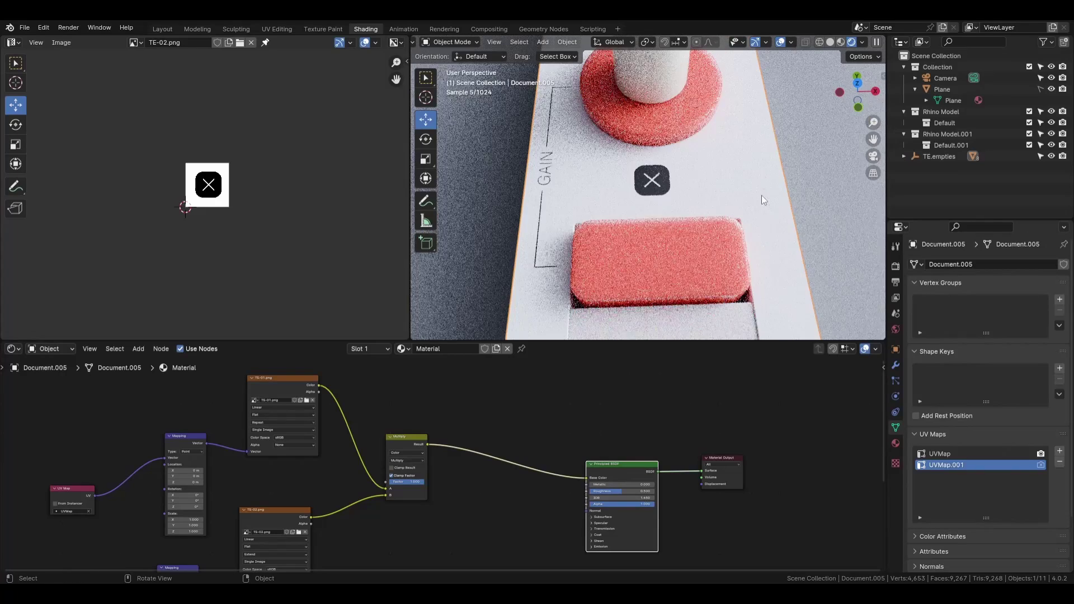
left_click(498, 415)
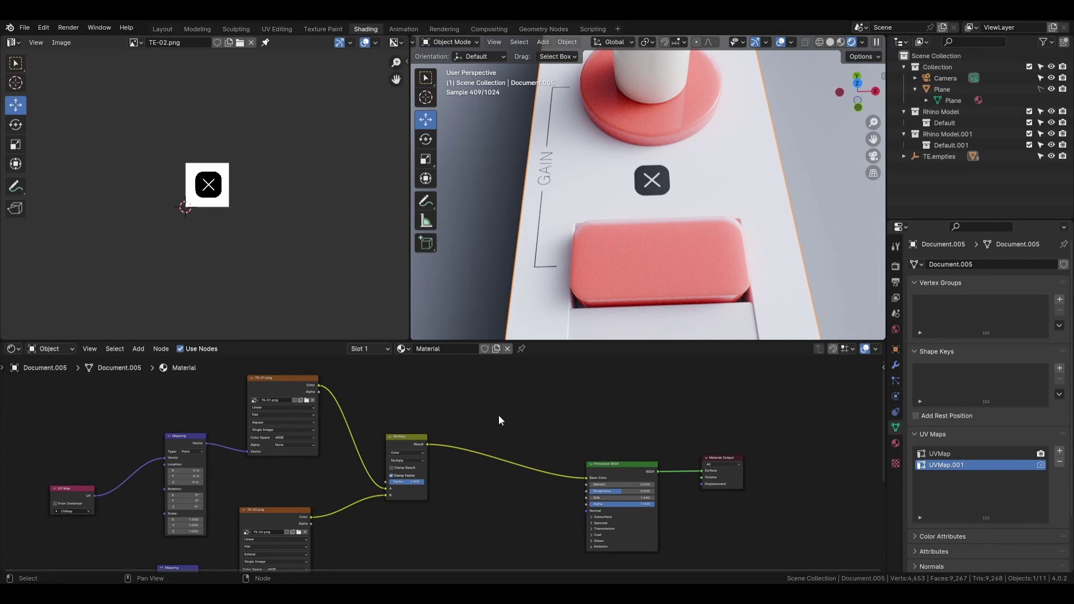
- Duplicate the Multiply node and insert the copy between the first Multiply node and the Principled BSDF
left_click(410, 436)
left_click(409, 430)
left_click(413, 436)
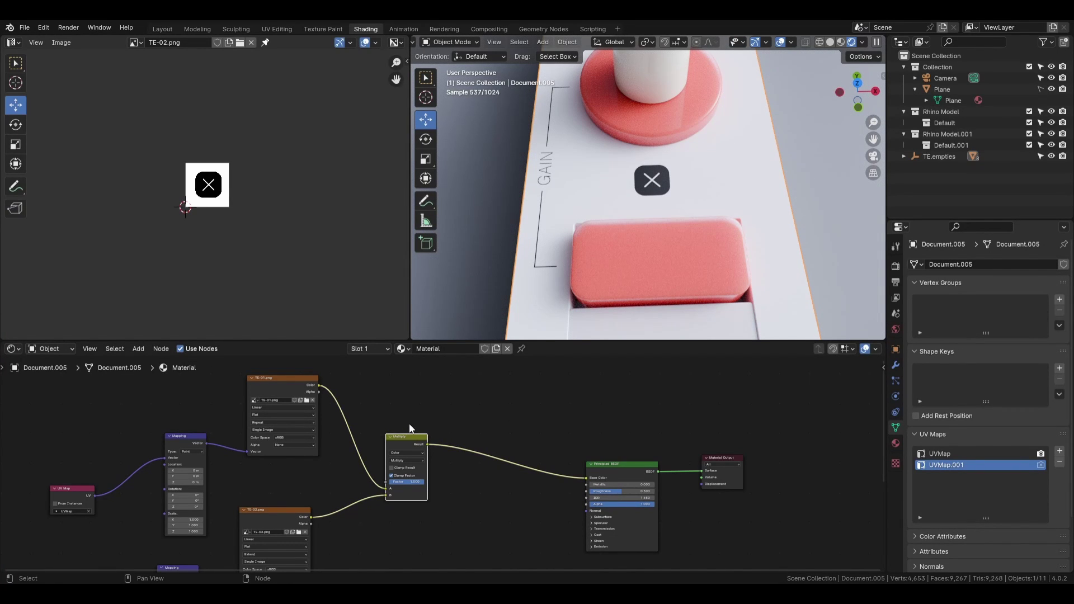
key("ctrl")
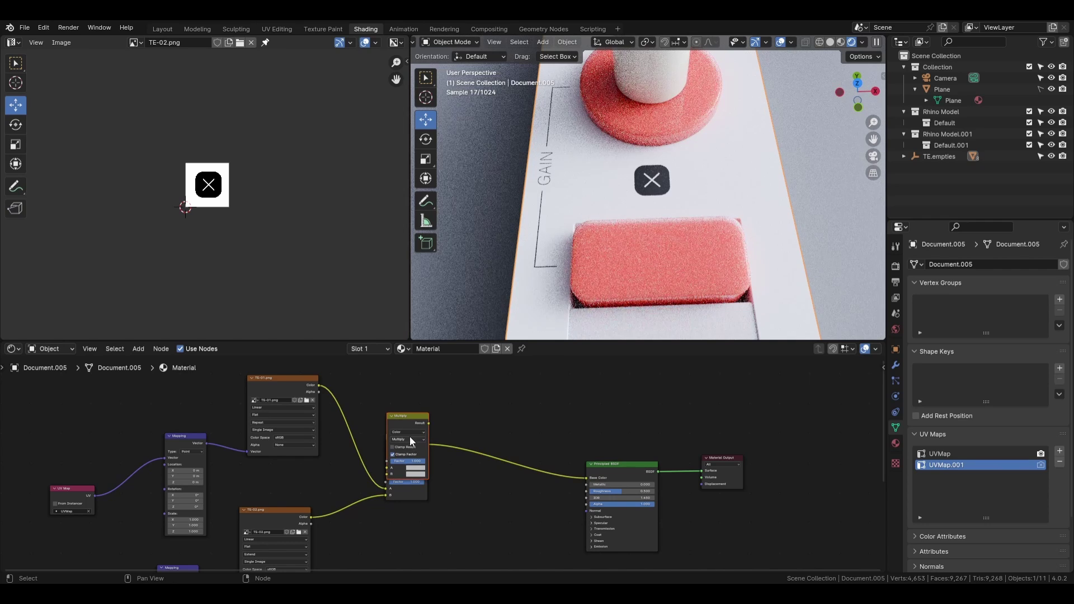
key("shift+d")
left_click(489, 430)
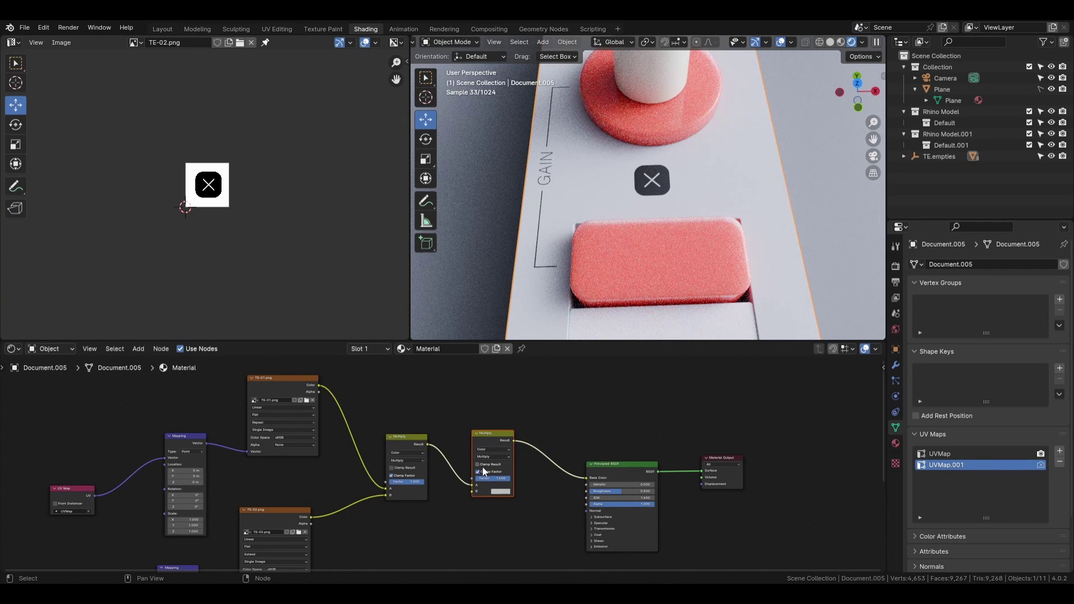
- Move the incoming link on the second Multiply node from input A to input B
scroll(482, 467, "up", 1)
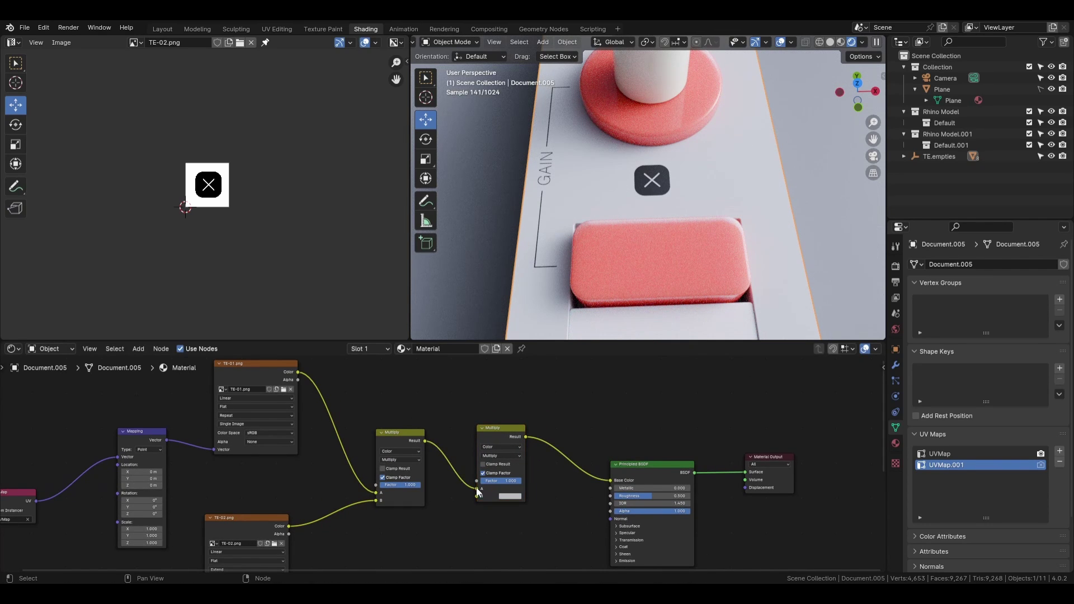
left_click_drag(477, 490, 467, 485)
left_click_drag(476, 498, 477, 496)
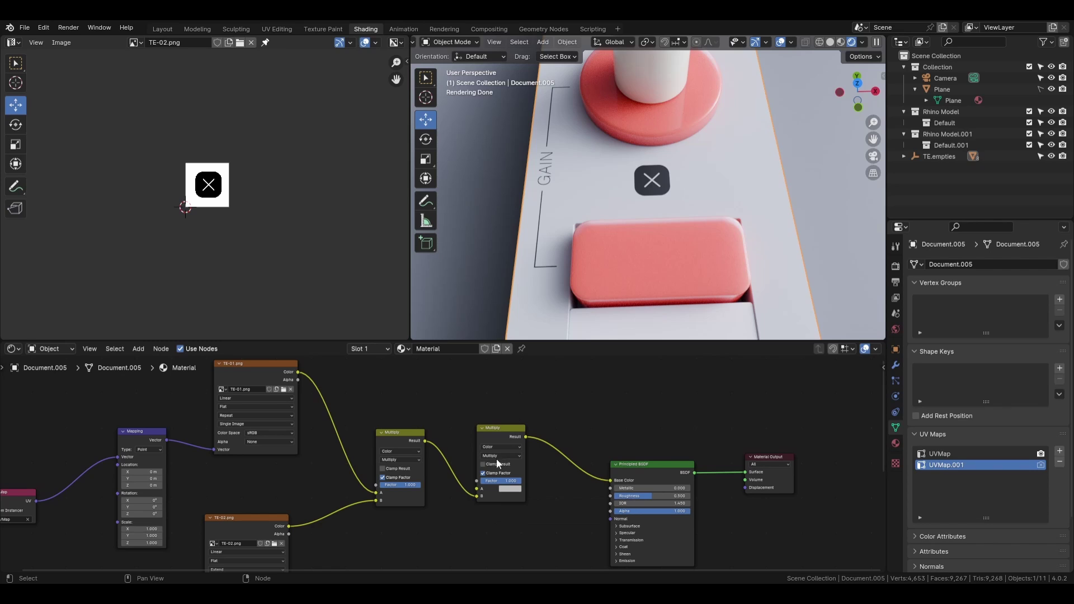
- Try a blue tint in input A of the second Multiply node and inspect it on the model
middle_click_drag(647, 199, 620, 187)
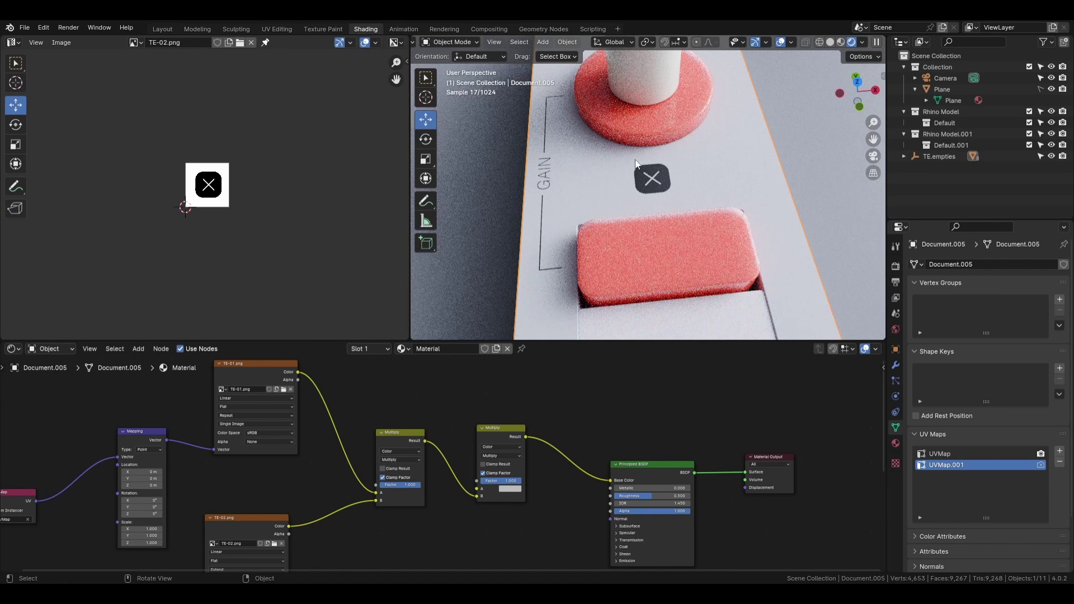
left_click(514, 488)
left_click_drag(514, 420, 543, 400)
middle_click_drag(705, 231, 629, 196)
scroll(629, 197, "up", 4)
middle_click_drag(492, 179, 523, 263)
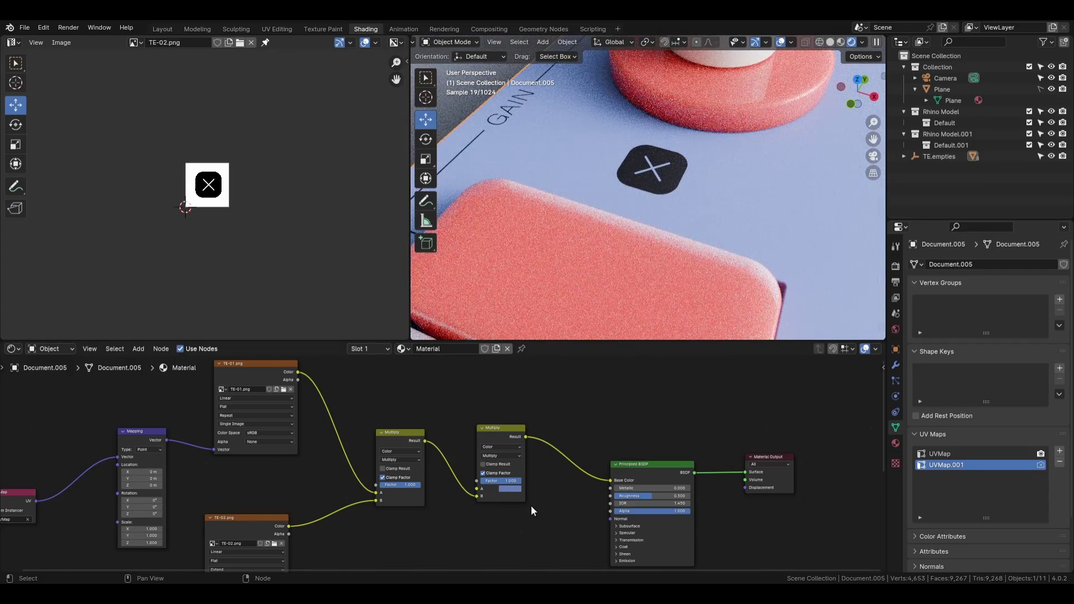
- Set the second Multiply node's input A to a neutral grey with saturation 0.000 and value about 0.28, and check the model
left_click(510, 489)
left_click_drag(548, 413, 533, 412)
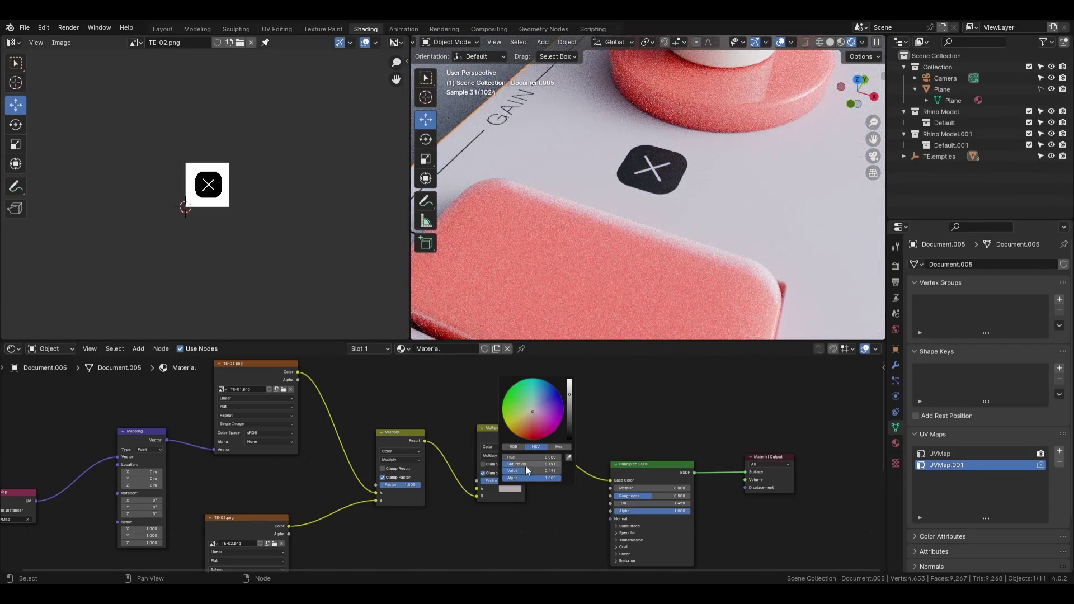
left_click_drag(526, 466, 510, 466)
left_click_drag(570, 395, 569, 405)
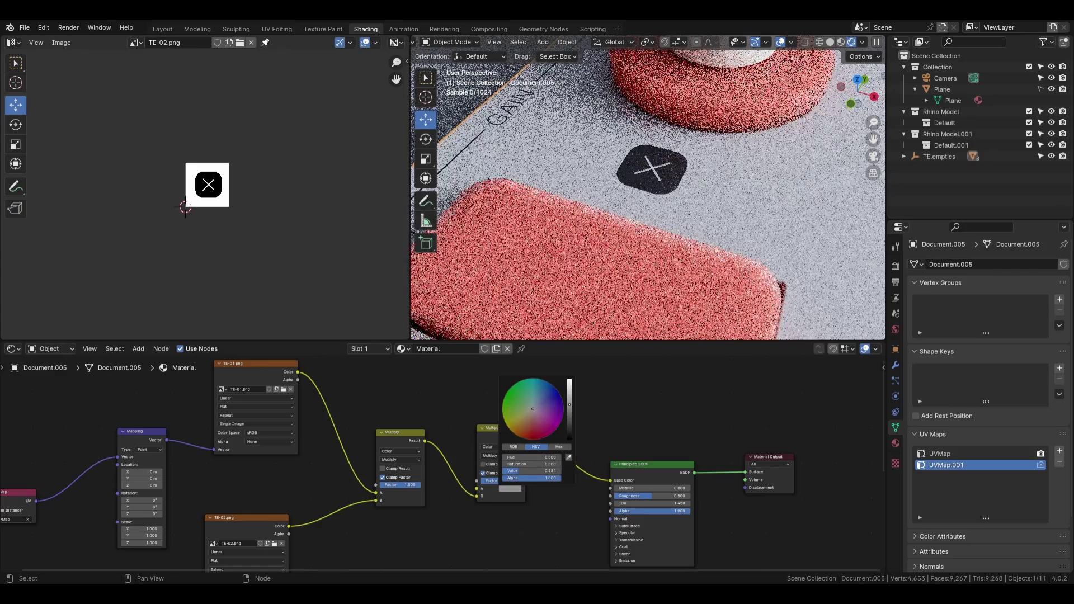
scroll(675, 220, "down", 2)
middle_click_drag(676, 221, 631, 206)
scroll(411, 429, "down", 4)
left_click_drag(717, 535, 592, 442)
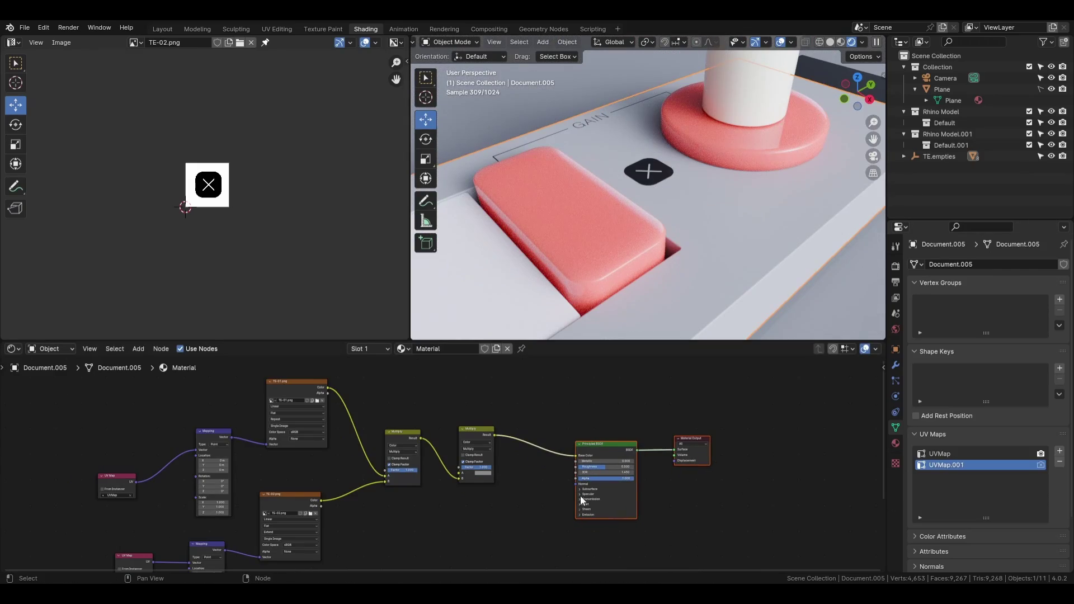
left_click(461, 497)
middle_click_drag(595, 210, 634, 214)
scroll(633, 180, "up", 2)
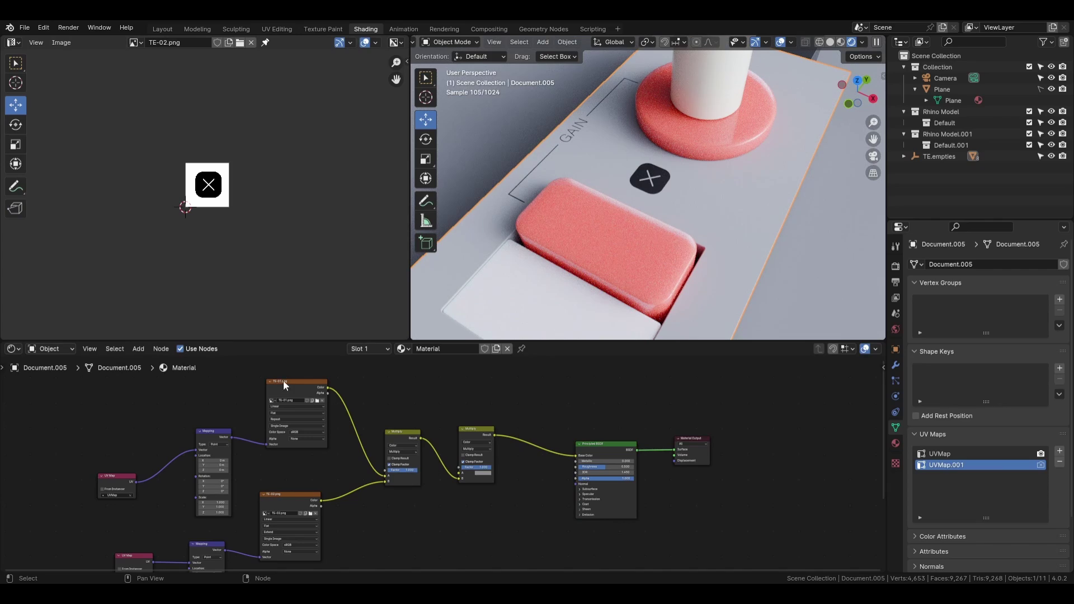
- Compare the UVMap and UVMap.001 layouts in Edit Mode and view the whole device with its labels
left_click(959, 455)
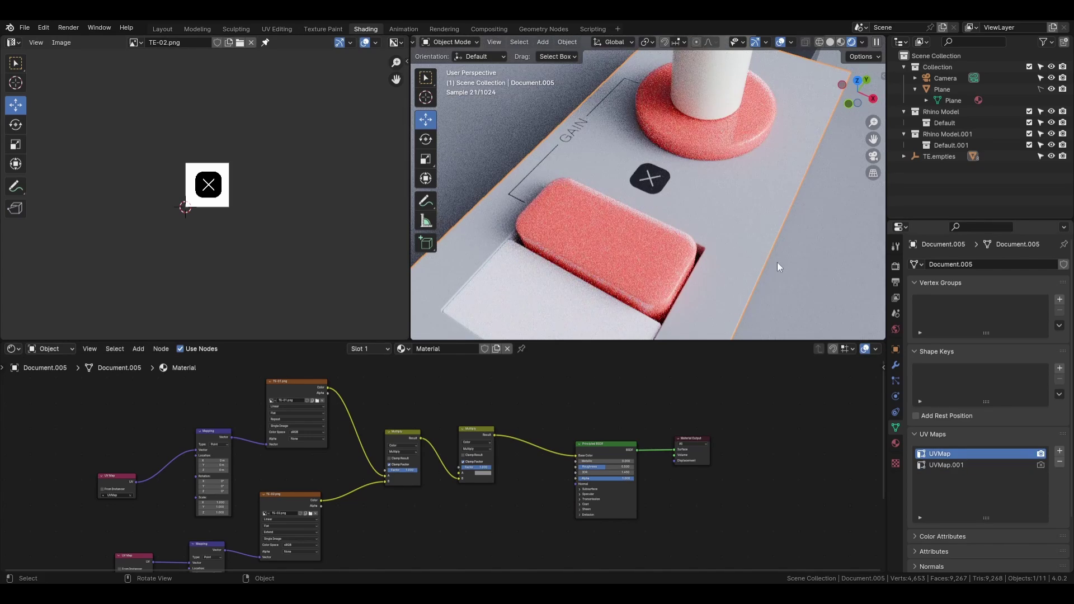
key("Tab")
left_click(982, 464)
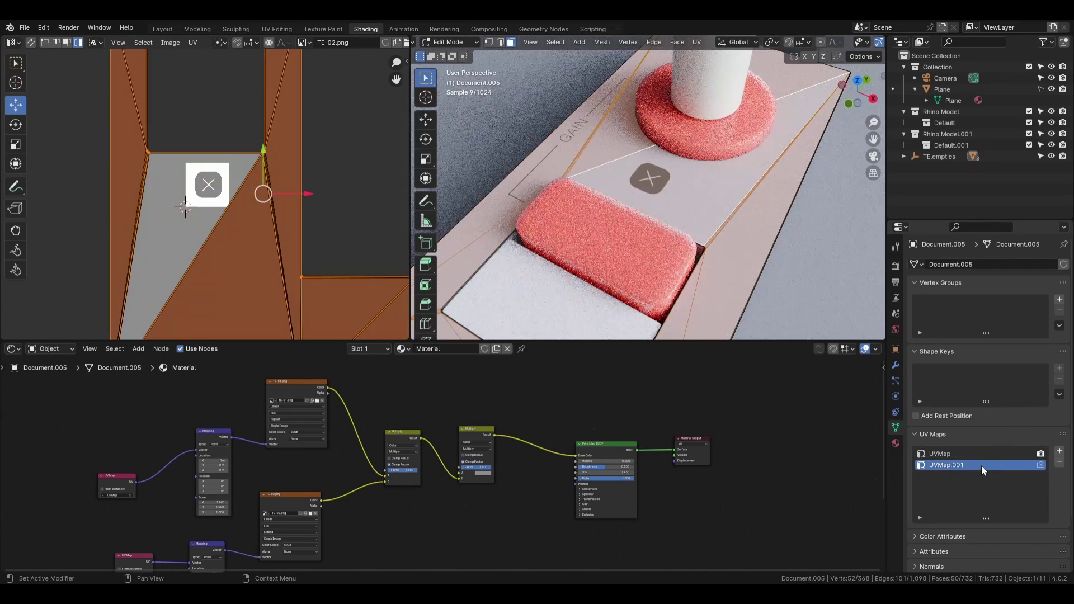
left_click(975, 455)
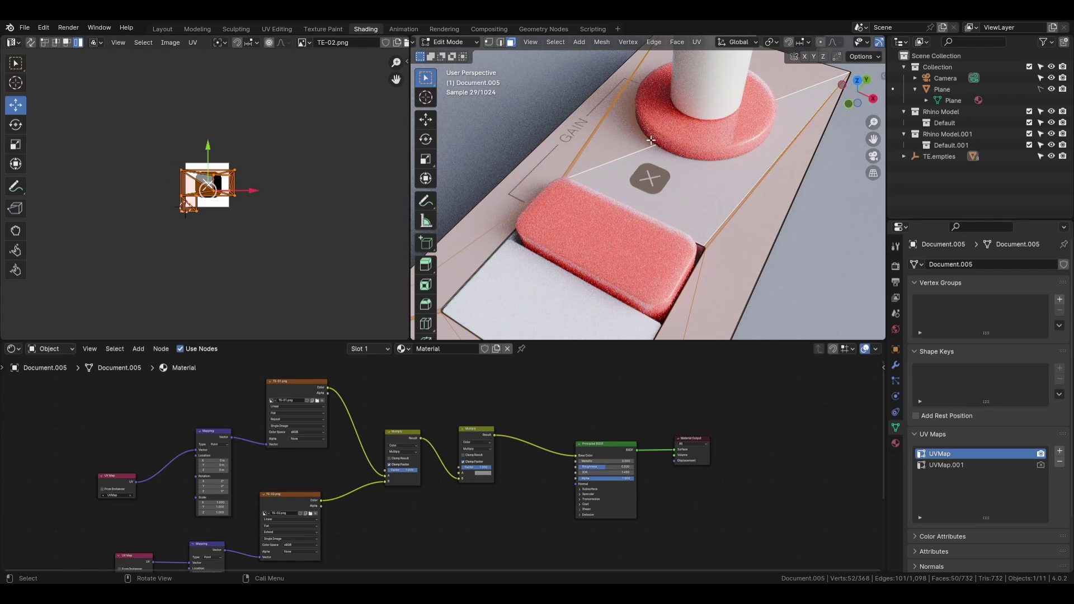
middle_click_drag(651, 140, 670, 162)
scroll(671, 163, "down", 4)
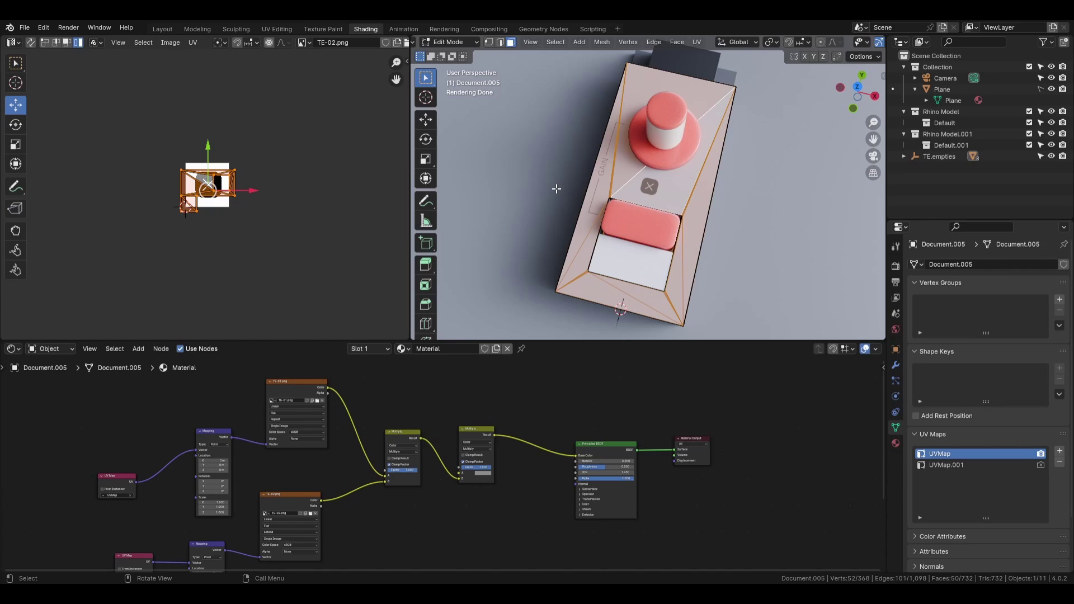
middle_click_drag(563, 171, 594, 170)
key("Tab")
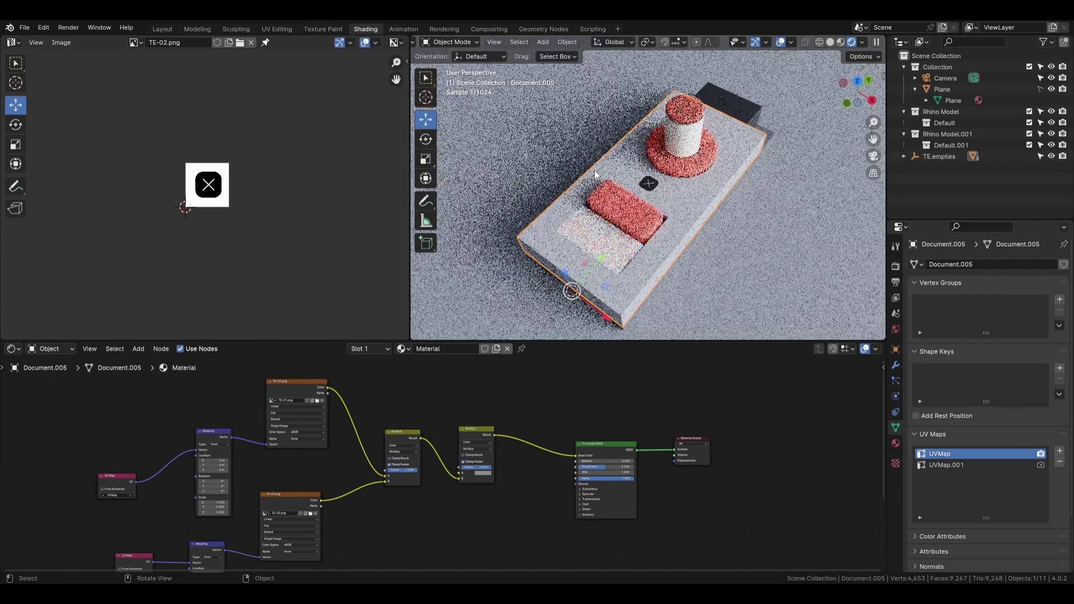
- Add a Bump node below the two Multiply nodes in the material
middle_click_drag(442, 379, 504, 376)
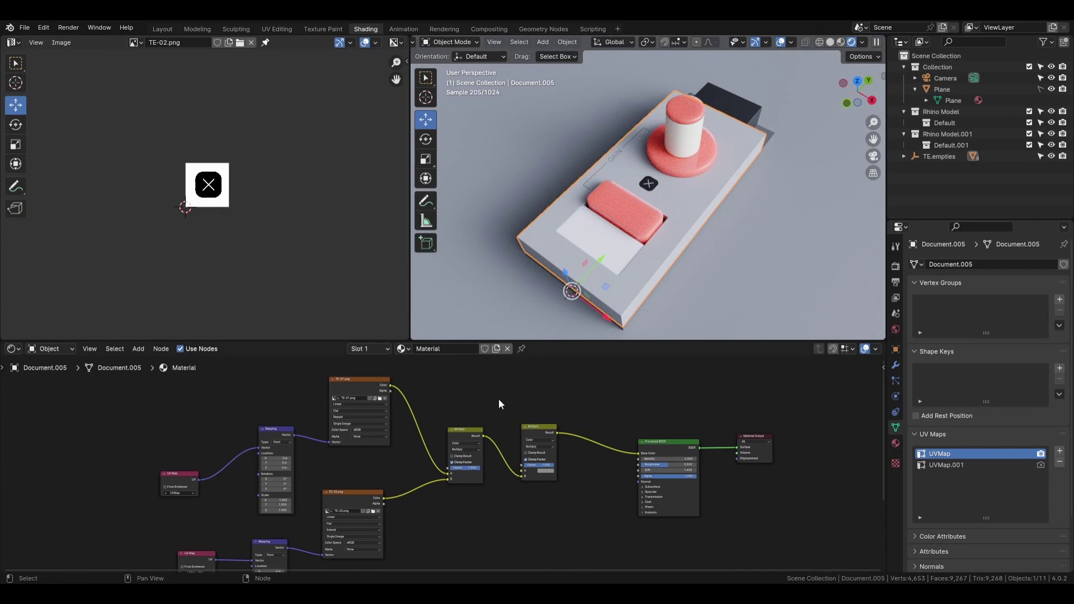
middle_click_drag(534, 413, 580, 403)
scroll(653, 204, "up", 3)
middle_click_drag(654, 204, 637, 177)
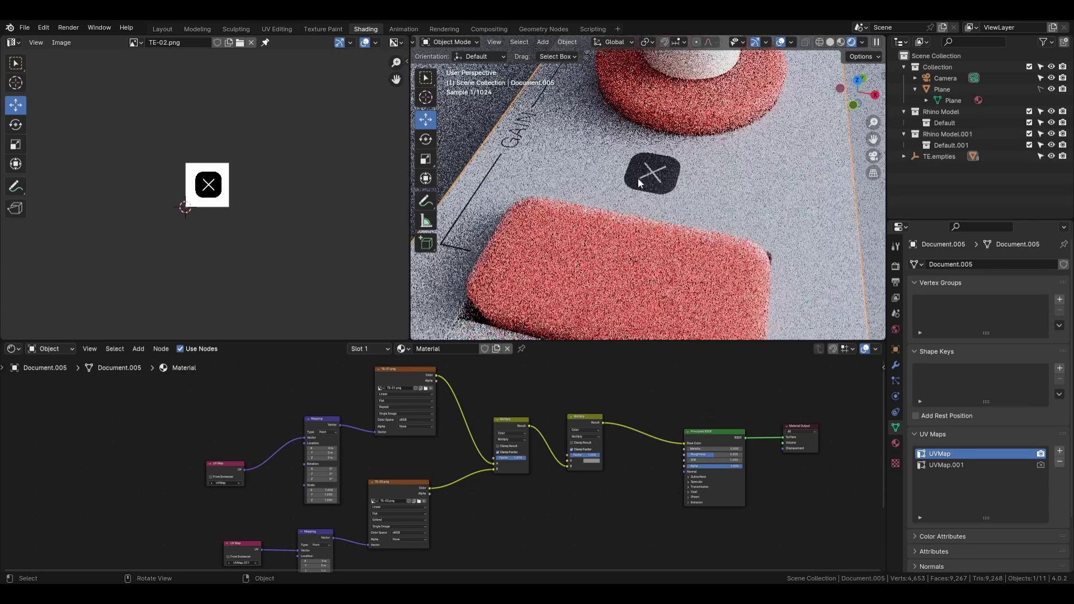
middle_click_drag(526, 503, 526, 480)
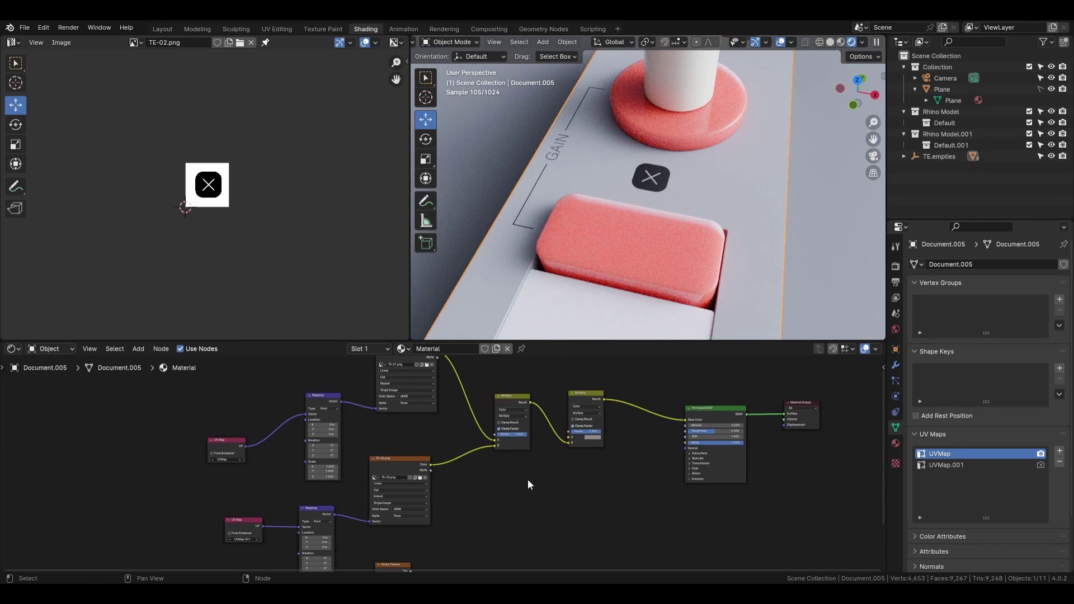
key("shift+a")
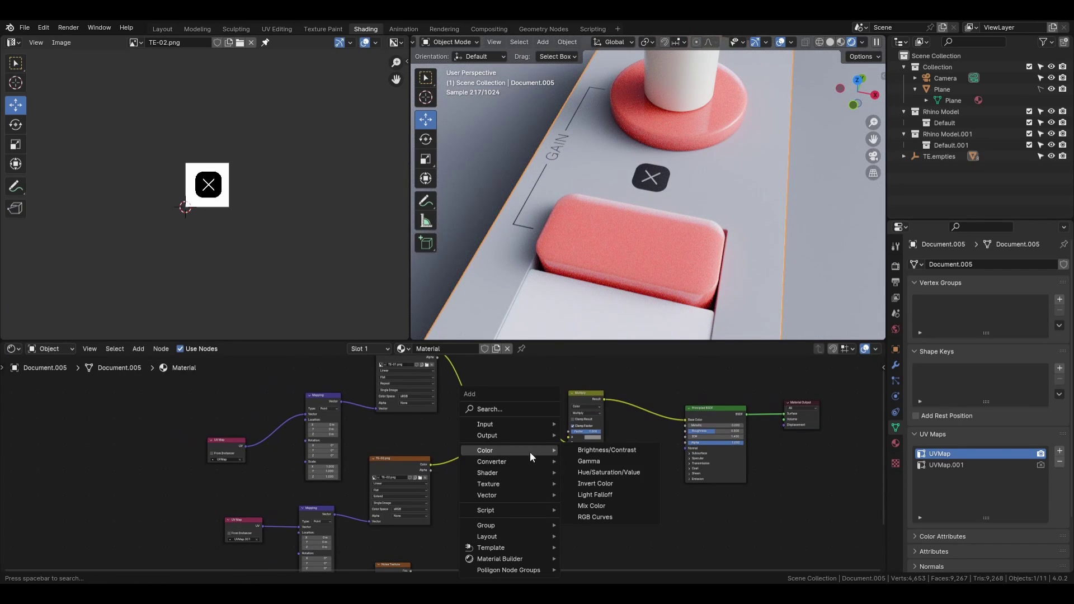
mouse_move(519, 498)
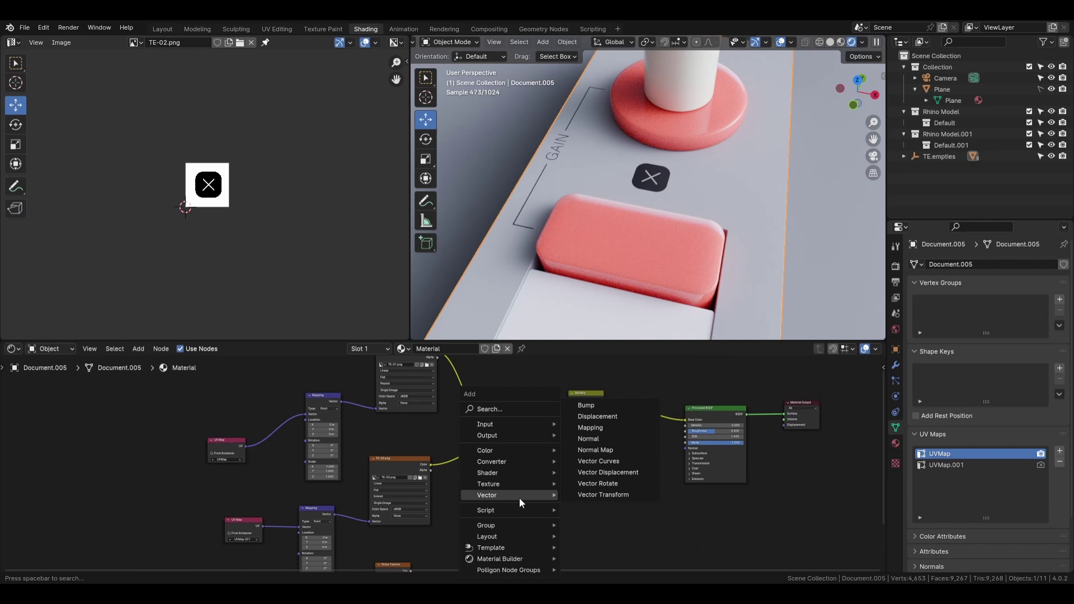
left_click(599, 406)
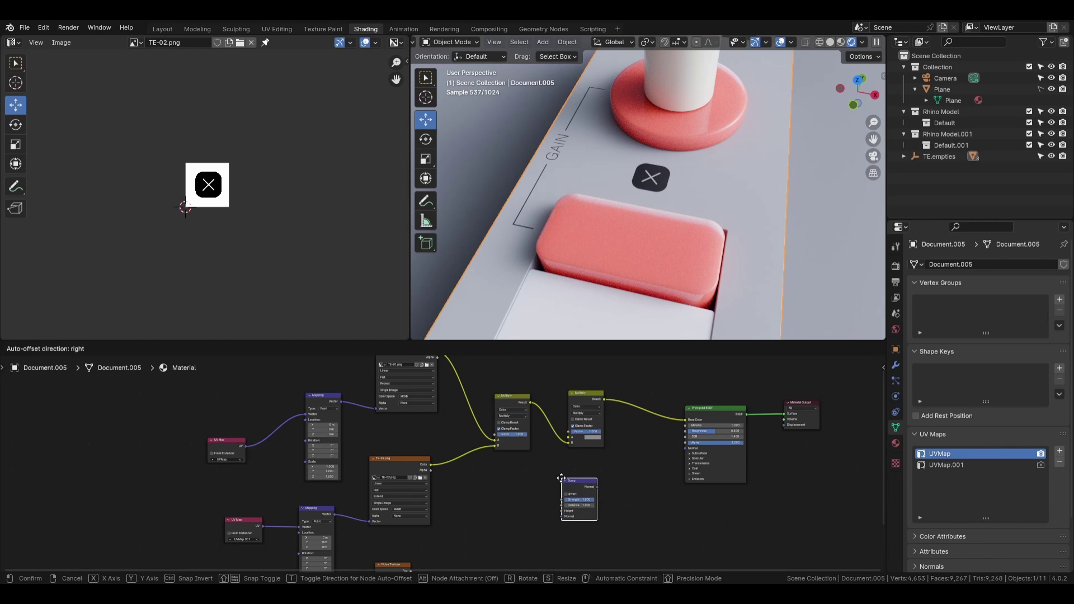
left_click(532, 485)
- Preview the first Multiply node's combined label result on the model
scroll(492, 504, "up", 1)
middle_click_drag(478, 510, 388, 496)
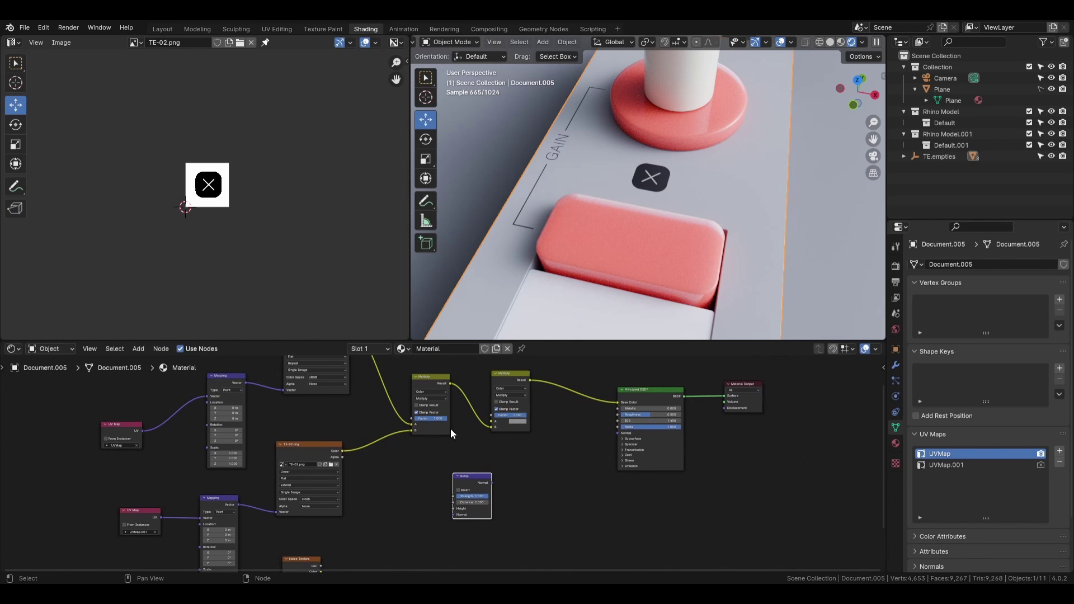
left_click(417, 377)
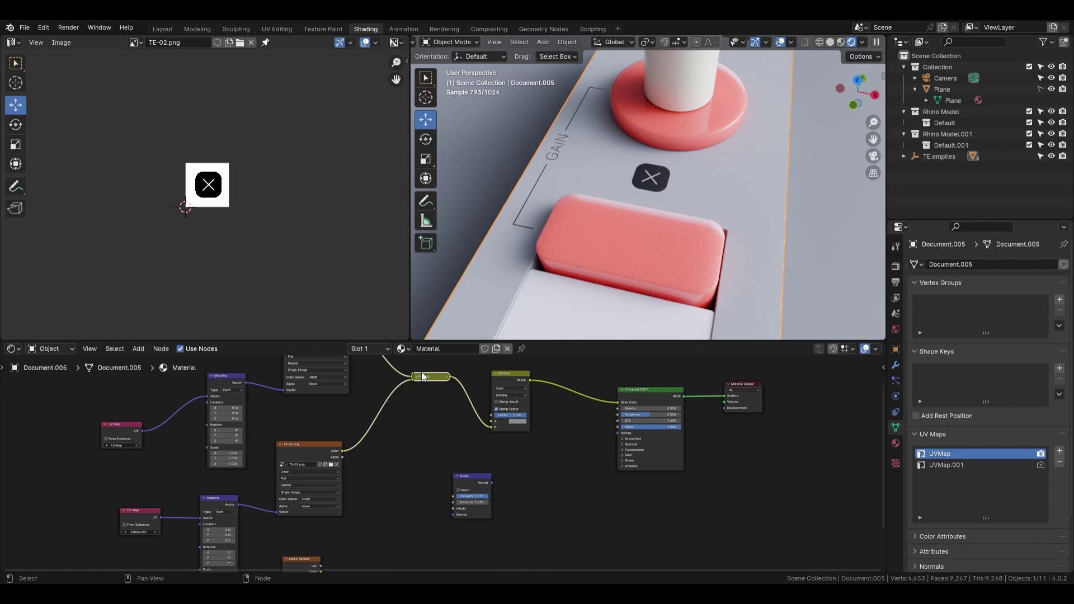
left_click(418, 376)
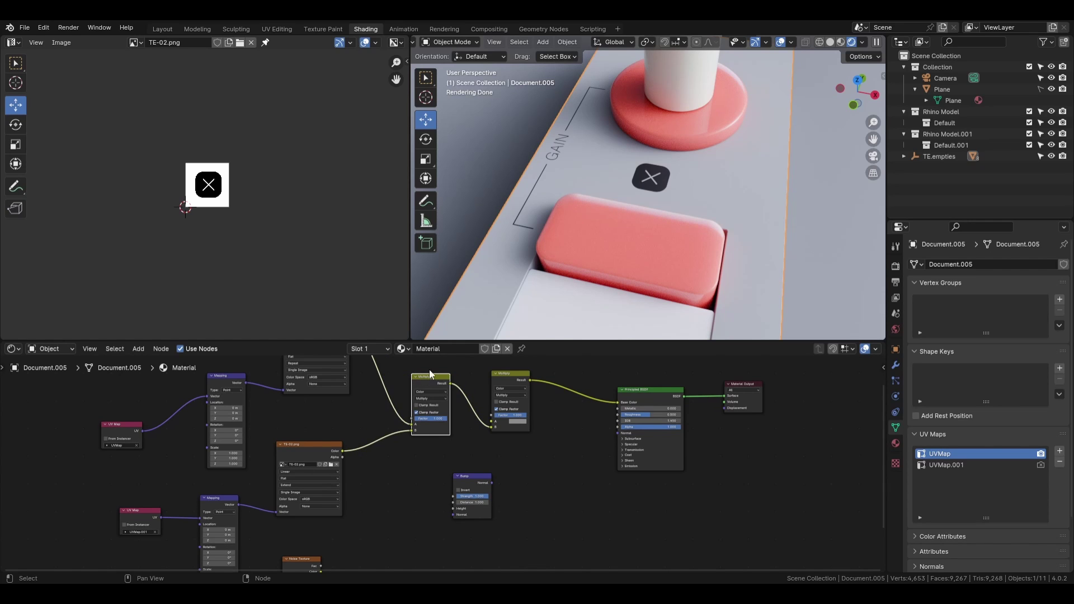
left_click(428, 376, "ctrl+shift")
- Connect the first Multiply node's result to the Bump node's Height input
mouse_move(487, 413)
middle_mouse_down()
mouse_move(466, 390)
mouse_move(473, 400)
middle_mouse_up()
left_click_drag(437, 369, 439, 495)
scroll(441, 495, "up", 2)
left_click(444, 461)
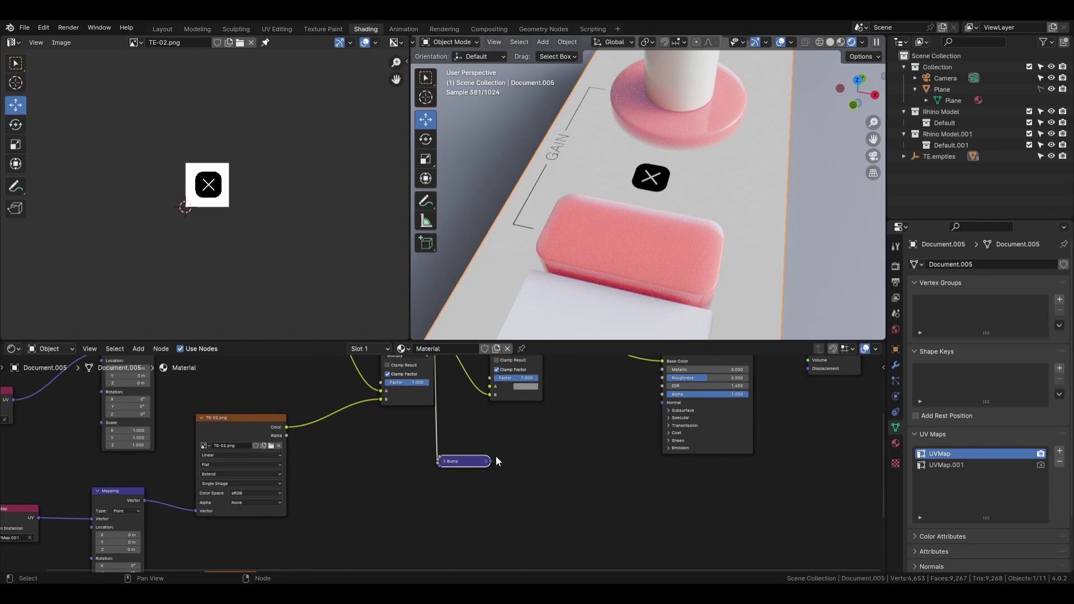
- Expand the collapsed Bump node and connect its Normal output to the Principled BSDF's Normal input
left_click(447, 461)
left_click_drag(468, 461, 503, 454)
middle_click_drag(627, 469, 578, 509)
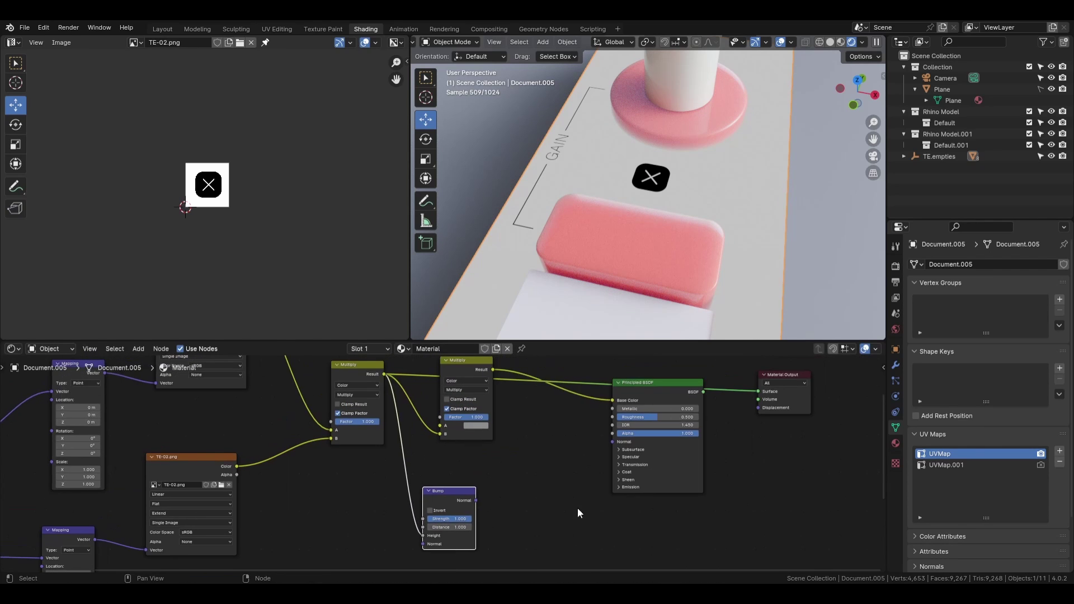
left_click_drag(476, 500, 610, 444)
middle_click_drag(490, 488, 541, 492)
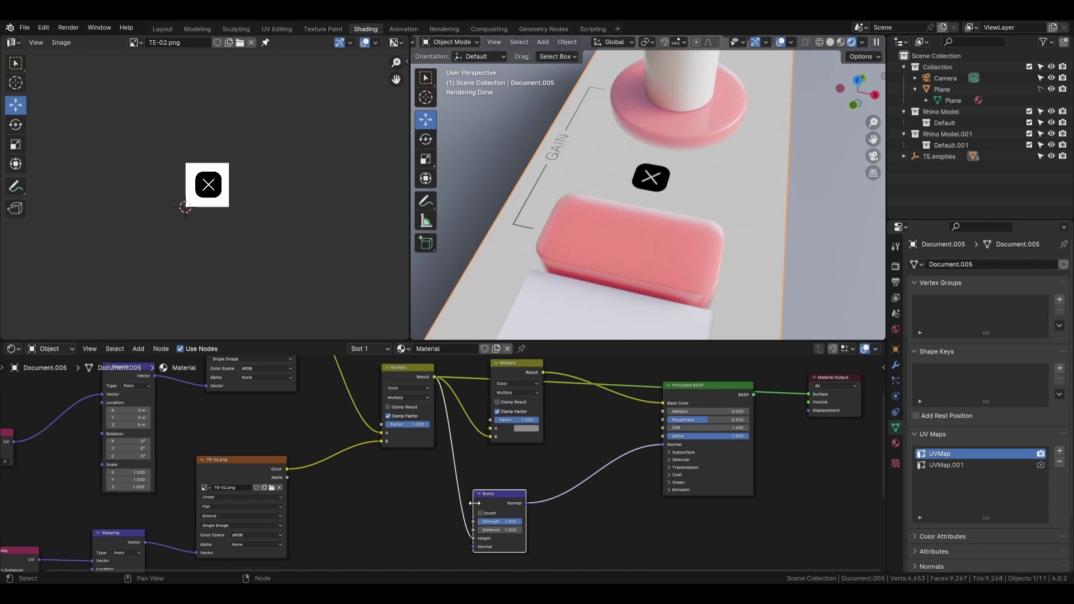
- Preview the Bump node's result on the device's labels and enable its Invert option
left_click(488, 492, "ctrl+shift")
middle_click_drag(634, 266, 574, 188)
scroll(645, 225, "up", 3)
scroll(648, 147, "up", 1)
left_click(498, 515)
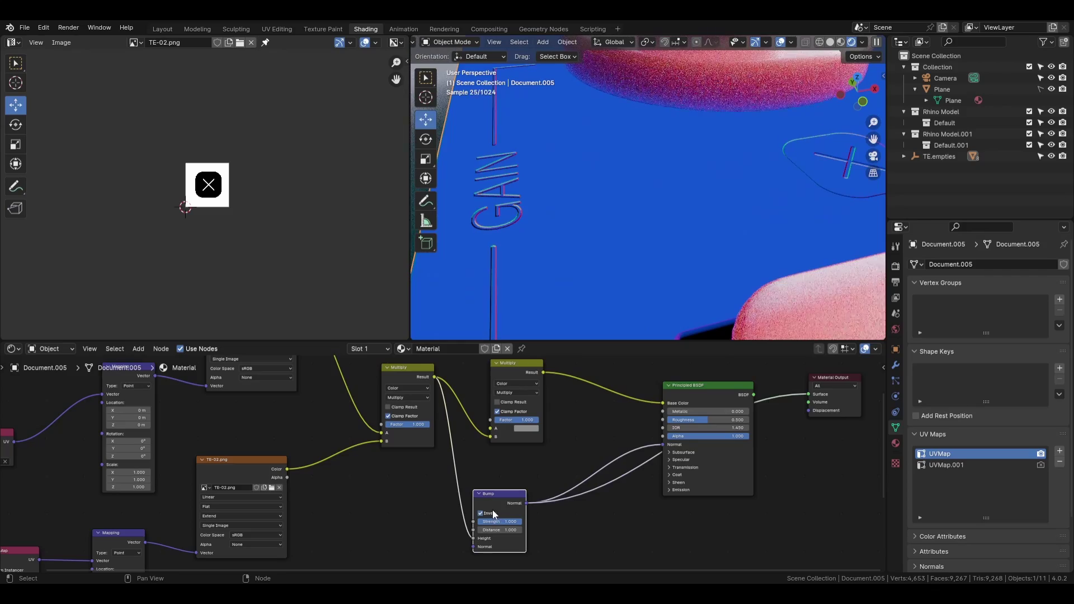
- Reconnect the Principled BSDF to the Material Output and check the bump effect on the GAIN lettering up close
middle_click_drag(574, 454, 538, 468)
left_click(650, 400)
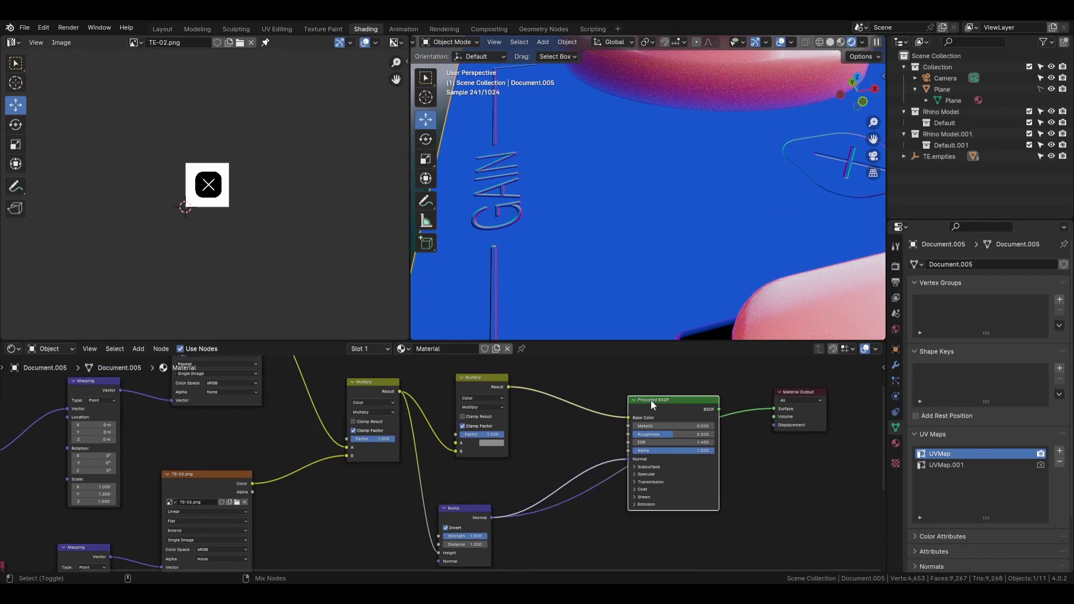
left_click(650, 401, "ctrl+shift")
middle_click_drag(739, 188, 586, 198)
scroll(645, 223, "up", 6)
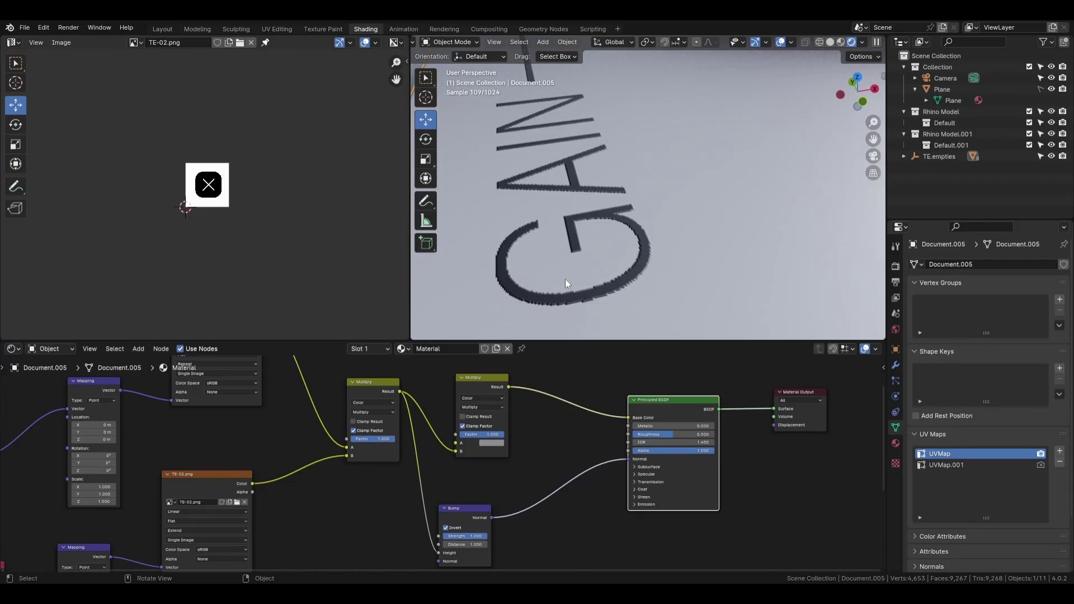
middle_click_drag(565, 279, 588, 285)
middle_click_drag(554, 247, 597, 187)
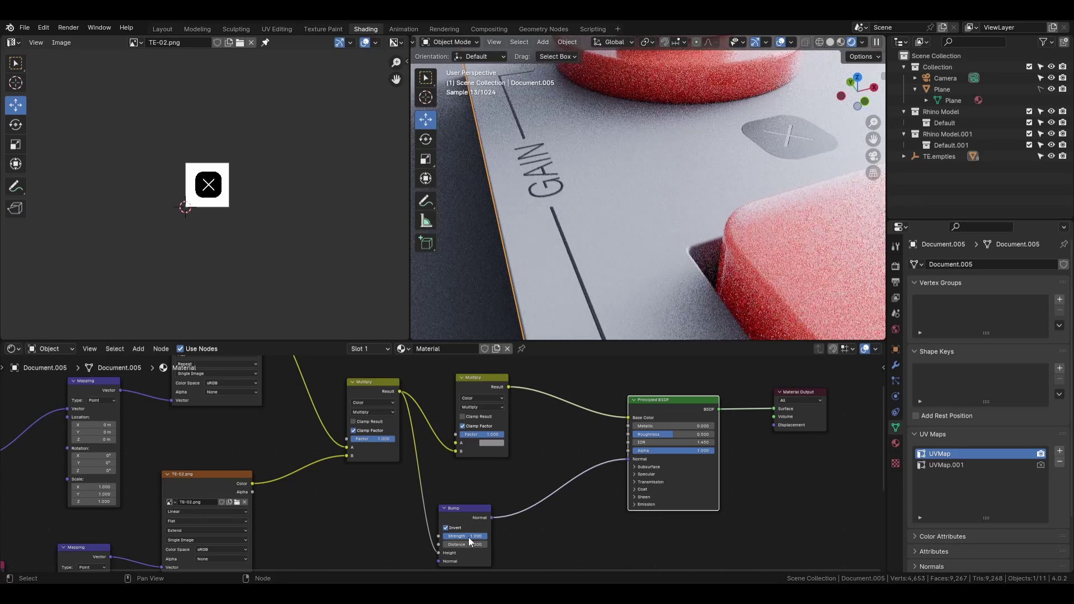
- Move the Principled BSDF and Material Output farther from the Multiply nodes and shift the Bump node slightly
middle_click_drag(478, 478, 576, 451)
scroll(576, 451, "down", 1)
middle_click_drag(707, 212, 643, 253)
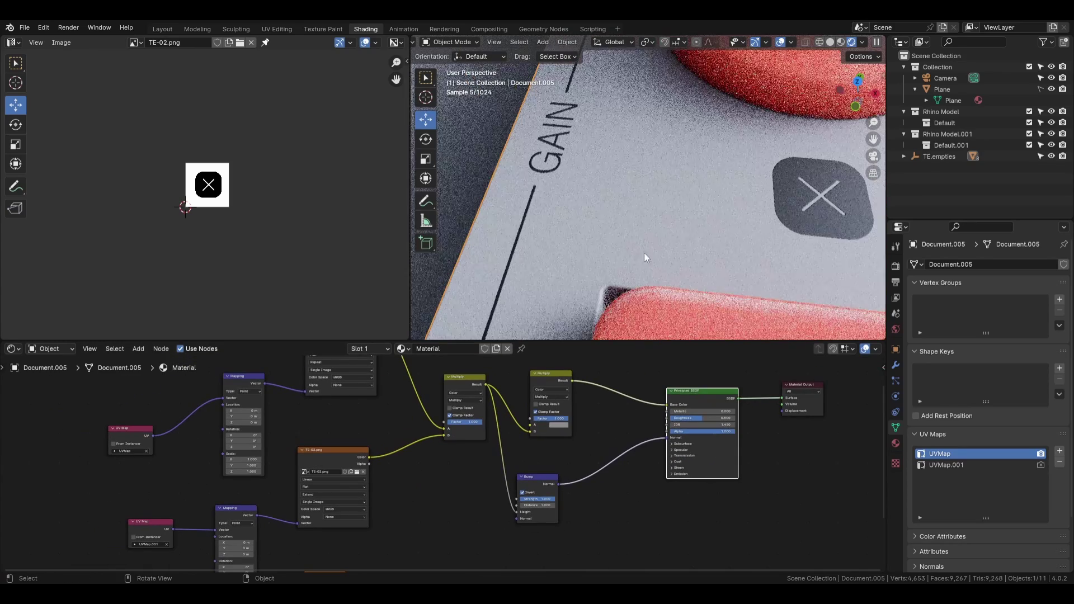
mouse_move(574, 470)
middle_mouse_down()
mouse_move(563, 487)
mouse_move(572, 489)
middle_mouse_up()
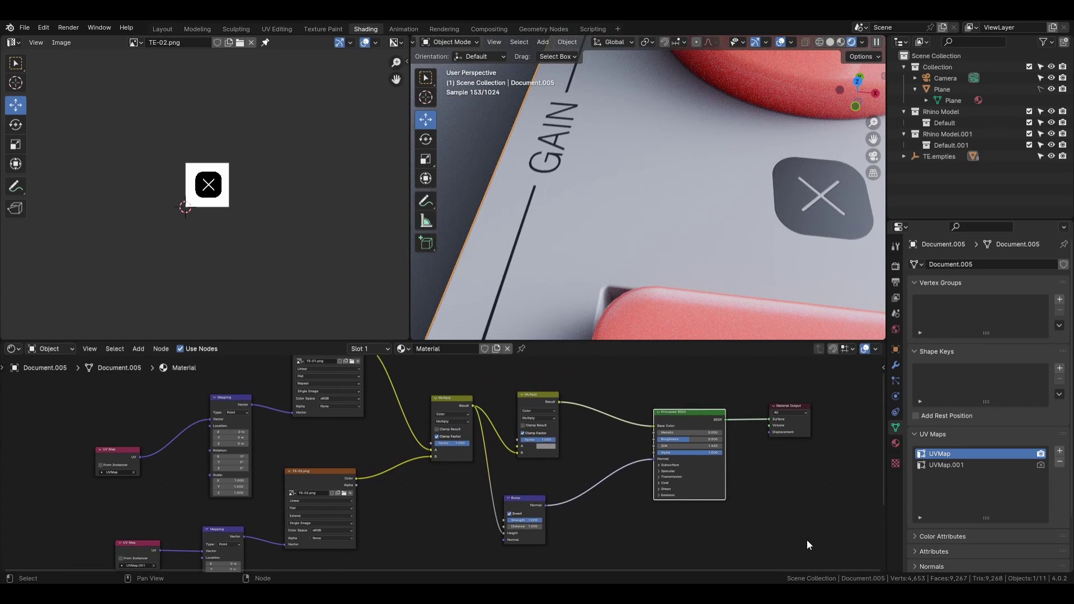
left_click_drag(807, 540, 758, 395)
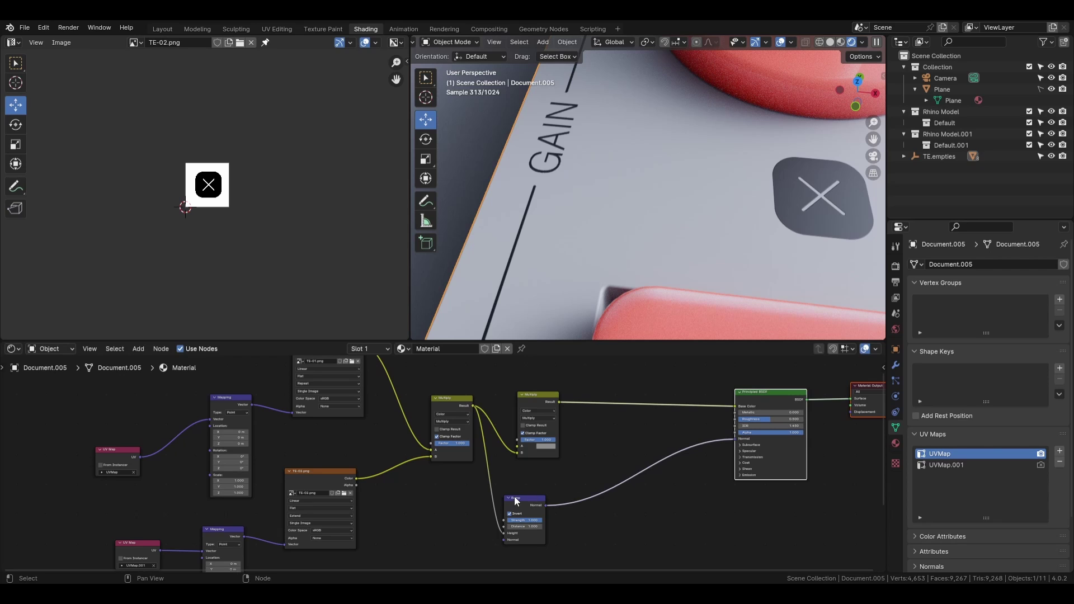
left_click_drag(514, 495, 539, 488)
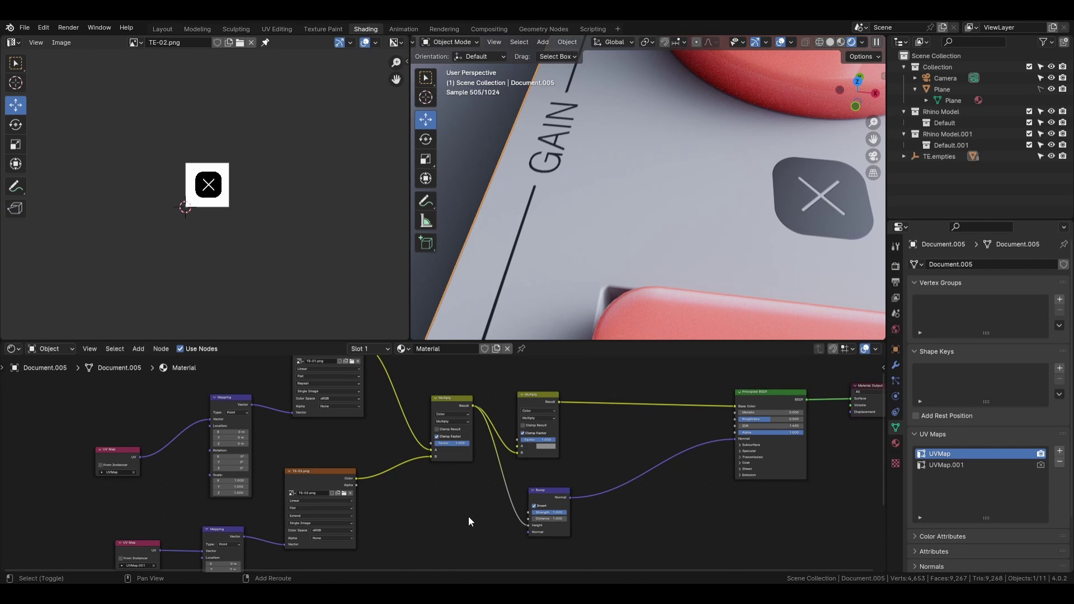
- Insert a Color Ramp between the two Multiply nodes and space the neighbouring nodes apart
key("shift+a")
mouse_move(458, 461)
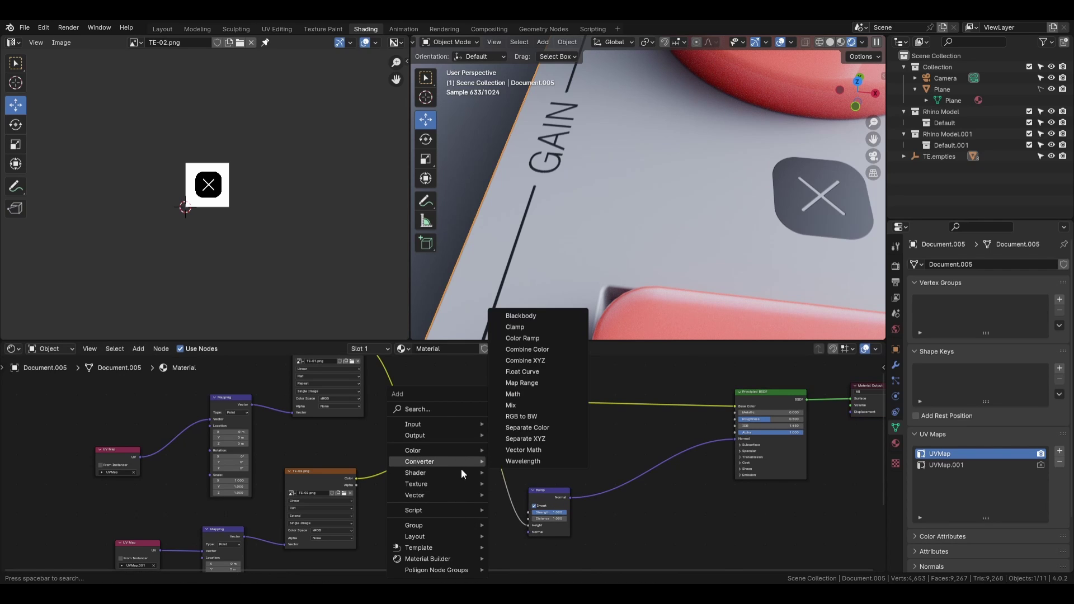
left_click(520, 338)
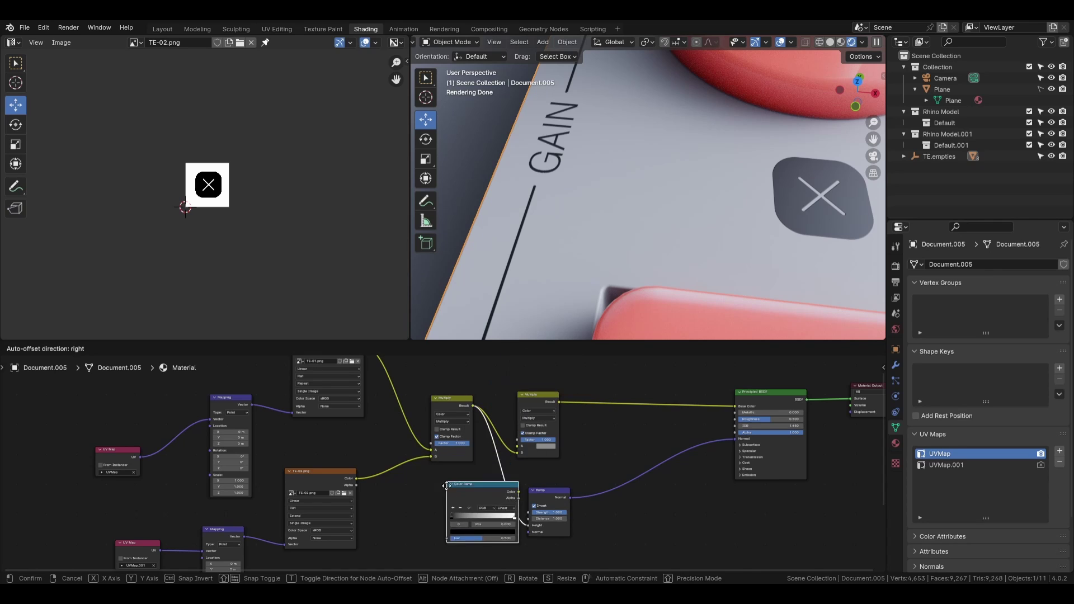
left_click(491, 444)
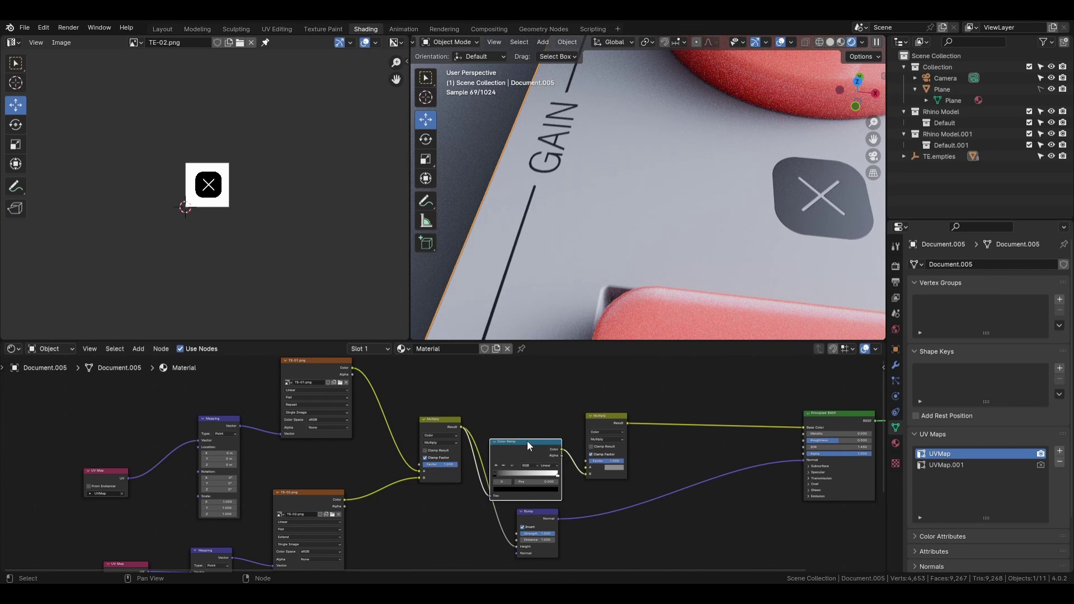
left_click_drag(527, 441, 631, 408)
left_click_drag(439, 419, 441, 413)
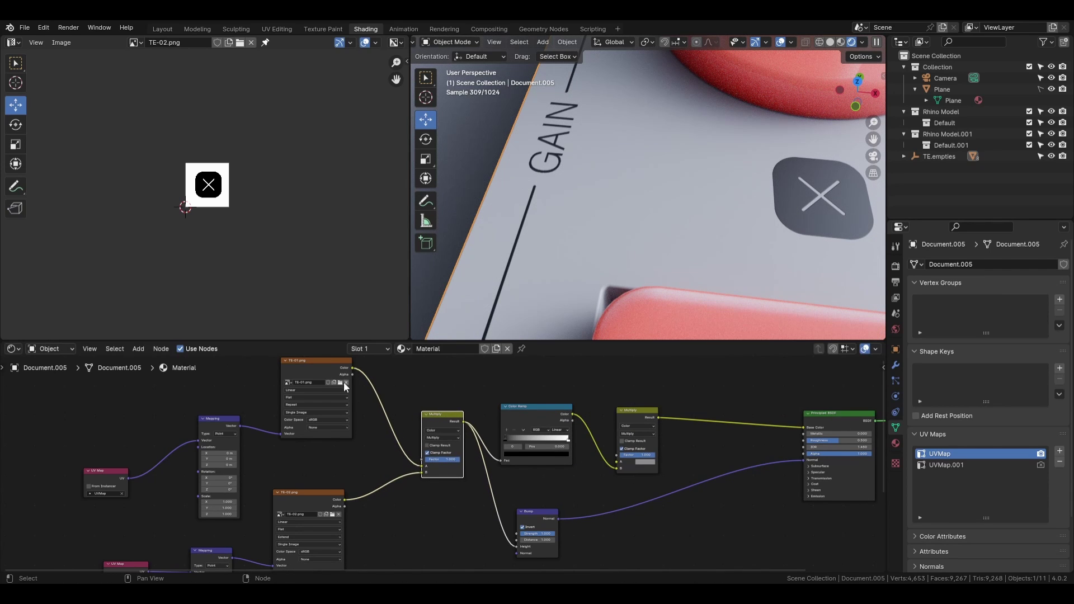
left_click(630, 409)
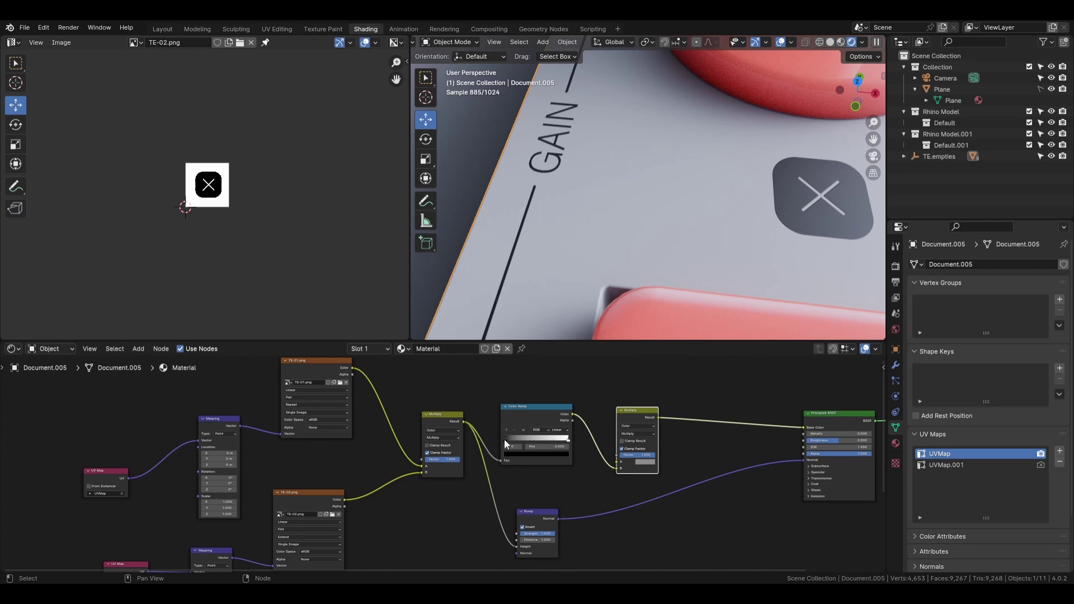
- Change the Color Ramp's black stop to a red colour so the label graphics are tinted
scroll(505, 438, "up", 2)
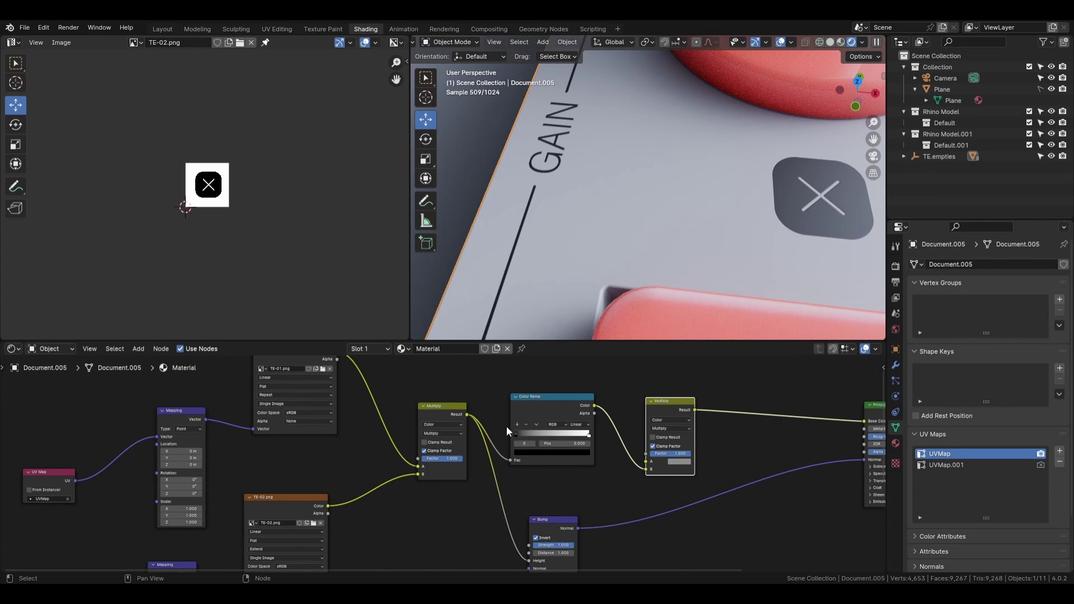
left_click(531, 452)
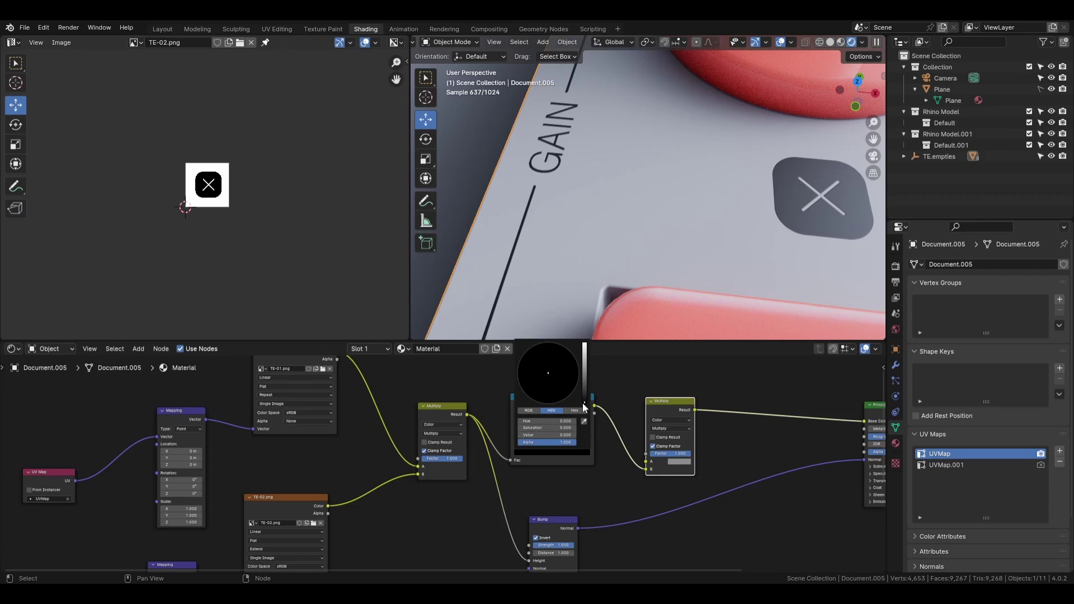
left_click_drag(584, 407, 543, 395)
left_click(535, 377)
left_click(586, 354)
- Examine the GAIN label and the X icon on the device from several angles and distances
scroll(692, 228, "down", 5)
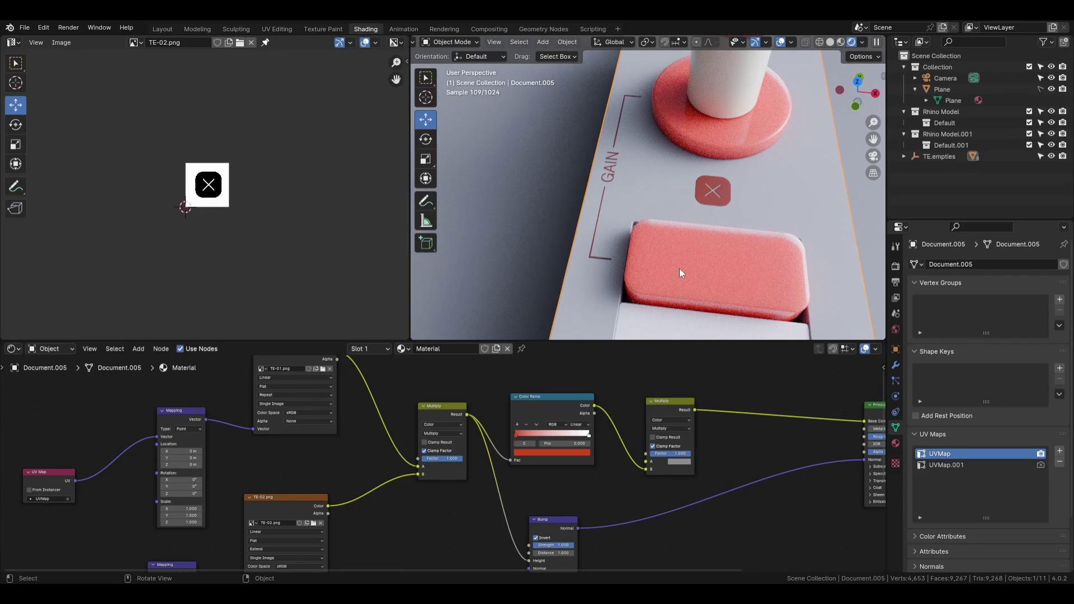
middle_click_drag(680, 267, 717, 235)
scroll(686, 239, "up", 3)
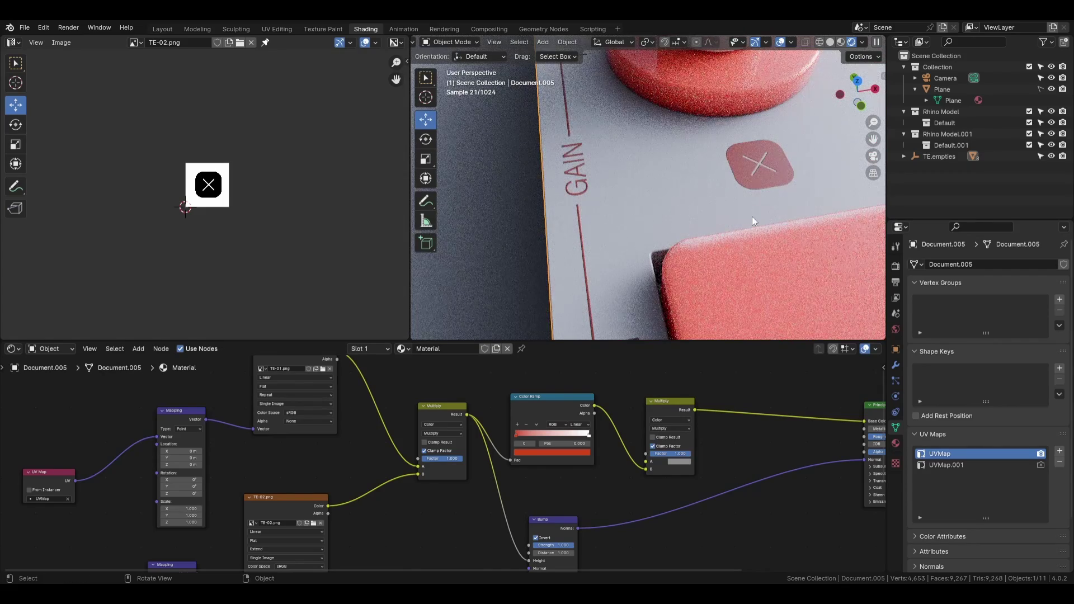
middle_click_drag(511, 452, 482, 454)
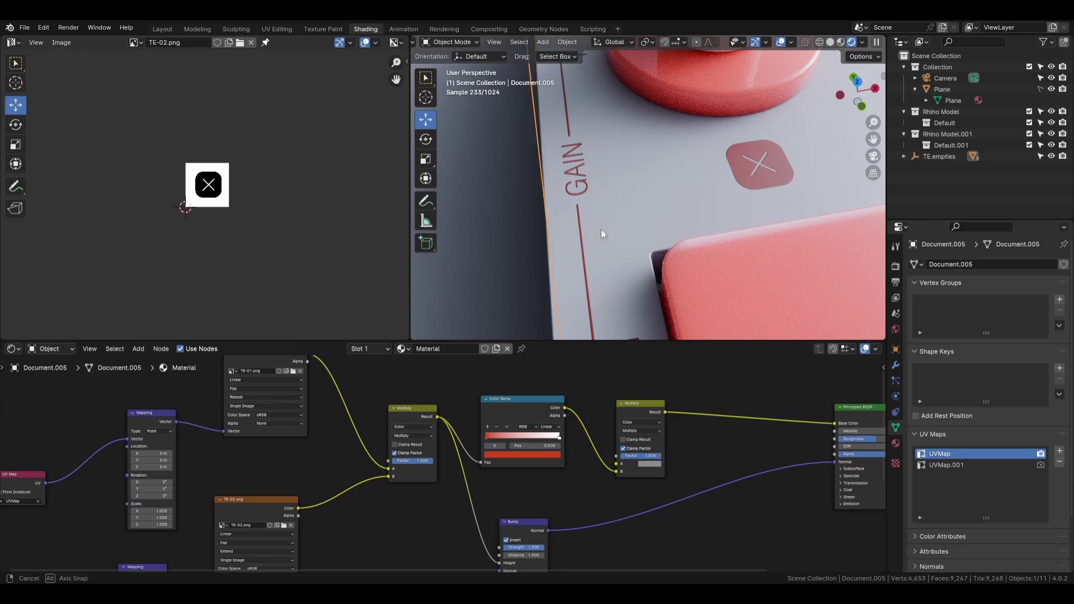
middle_click_drag(601, 230, 576, 455)
middle_click_drag(667, 231, 679, 191)
scroll(680, 191, "up", 4)
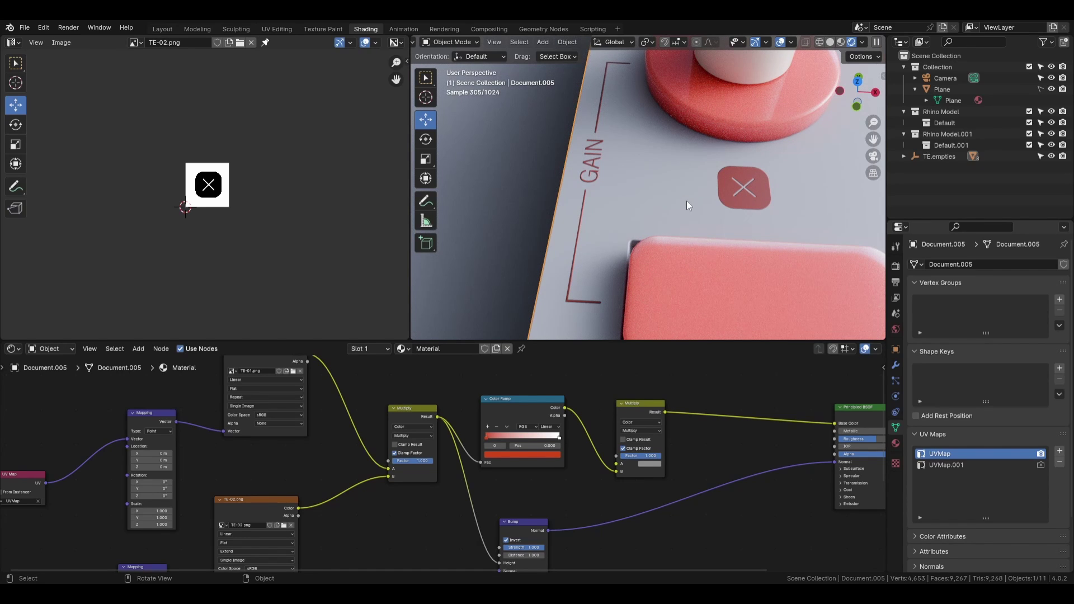
mouse_move(687, 200)
middle_mouse_down()
mouse_move(658, 197)
mouse_move(692, 247)
mouse_move(646, 168)
mouse_move(658, 220)
mouse_move(683, 240)
mouse_move(606, 190)
mouse_move(640, 172)
mouse_move(686, 206)
middle_mouse_up()
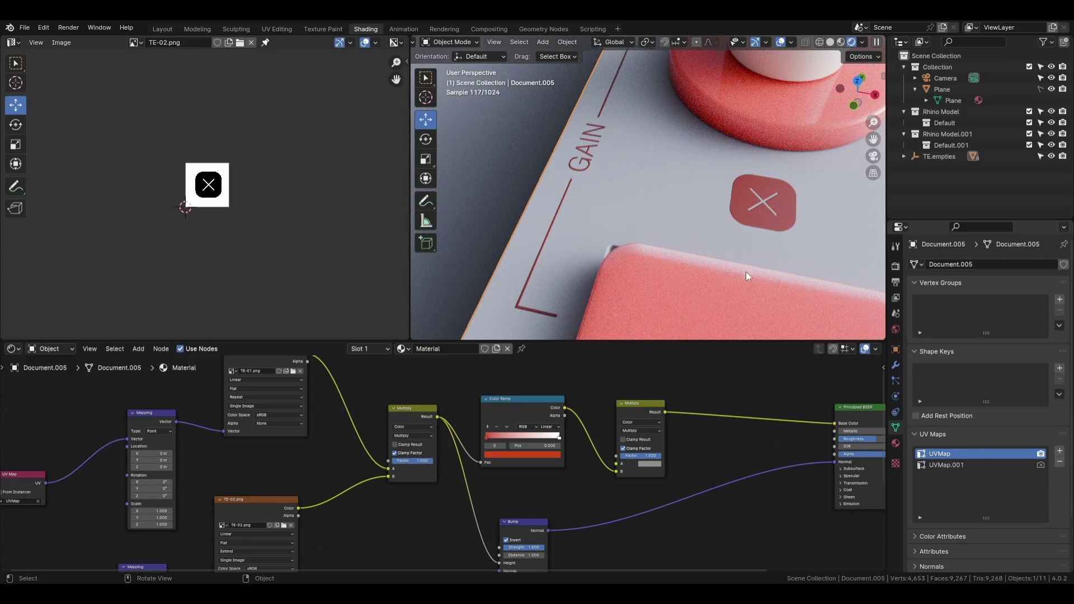
middle_click_drag(747, 271, 697, 257)
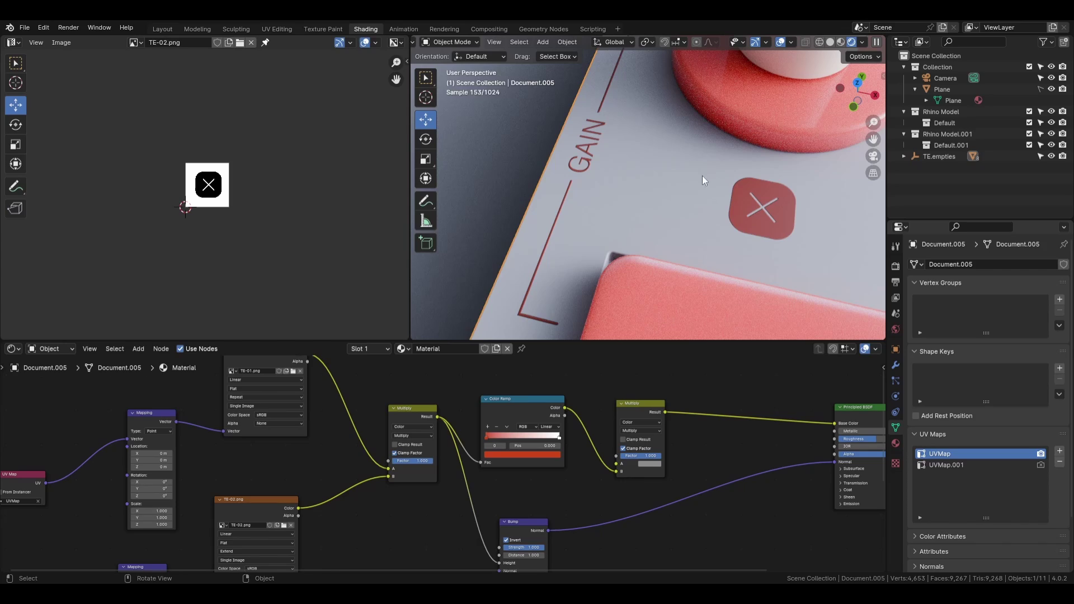
middle_click_drag(724, 250, 720, 219)
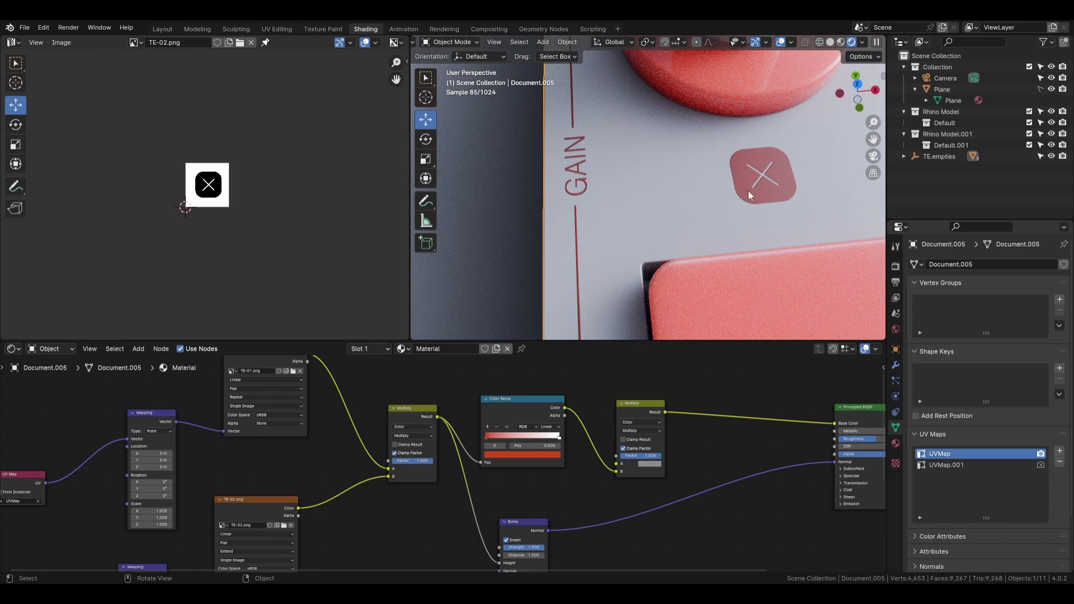
mouse_move(639, 233)
middle_mouse_down()
mouse_move(578, 170)
mouse_move(632, 127)
mouse_move(707, 113)
mouse_move(694, 197)
mouse_move(643, 189)
mouse_move(657, 227)
middle_mouse_up()
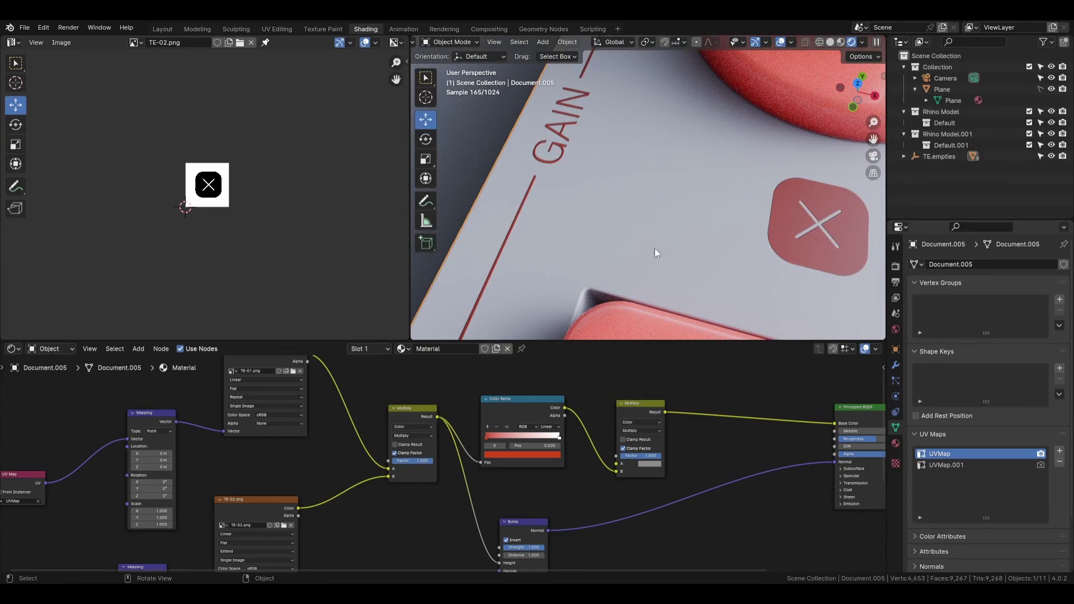
middle_click_drag(628, 249, 670, 250)
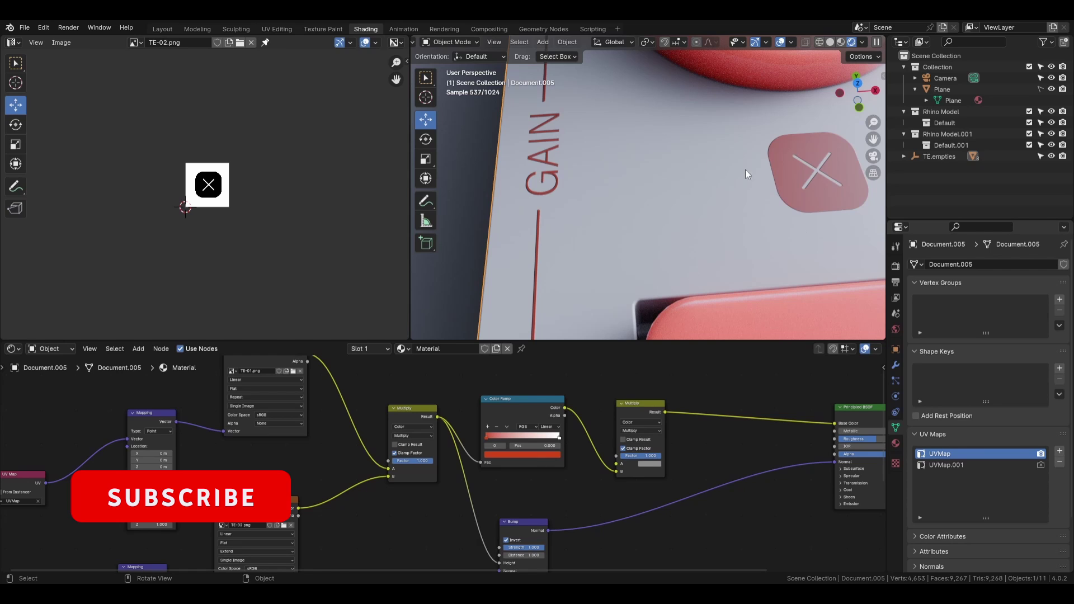
- Reposition the unconnected Noise Texture node below the TE-02.png image texture
scroll(686, 549, "down", 3)
middle_click_drag(686, 548, 666, 475)
middle_click_drag(400, 518, 411, 492)
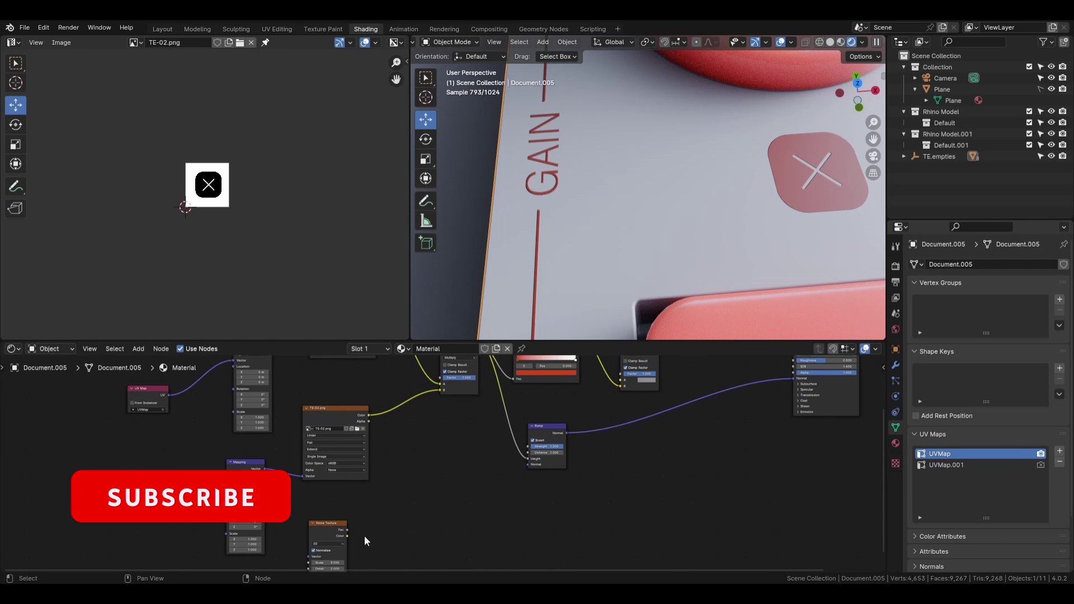
left_click_drag(328, 528, 339, 513)
scroll(339, 512, "down", 2)
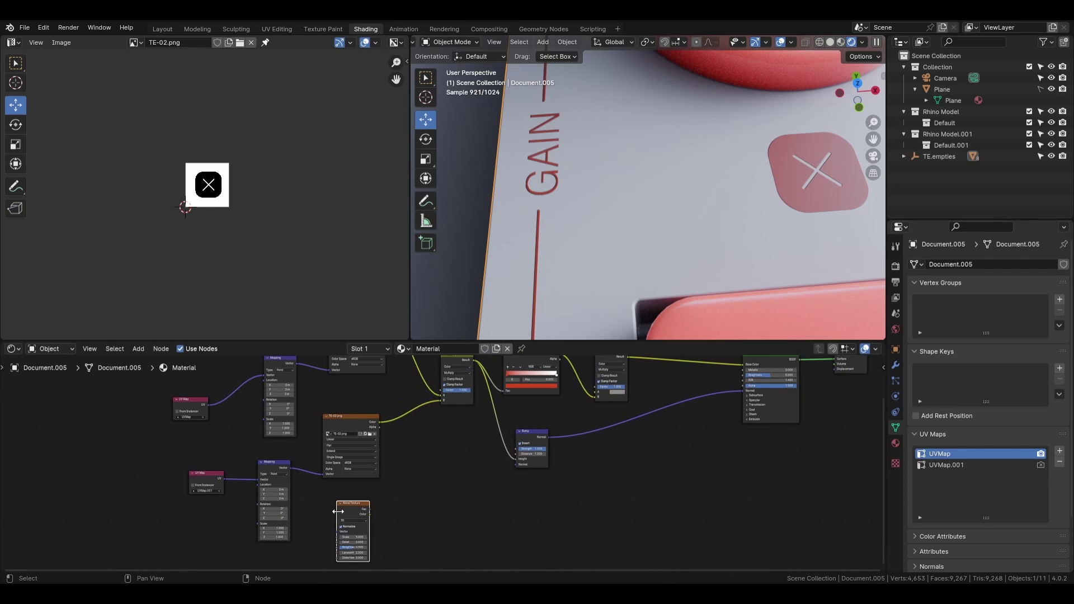
scroll(364, 493, "up", 3)
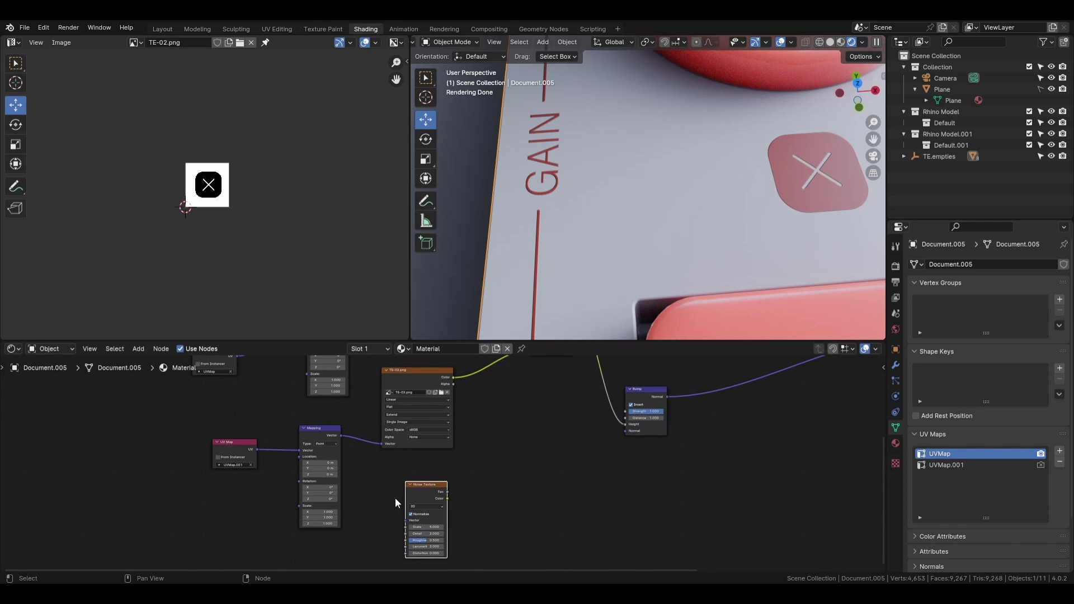
- Add Texture Coordinate and Mapping nodes to the Noise Texture and move all three clear of the label nodes
key("ctrl+t")
left_click_drag(476, 518, 326, 548)
left_click(381, 479)
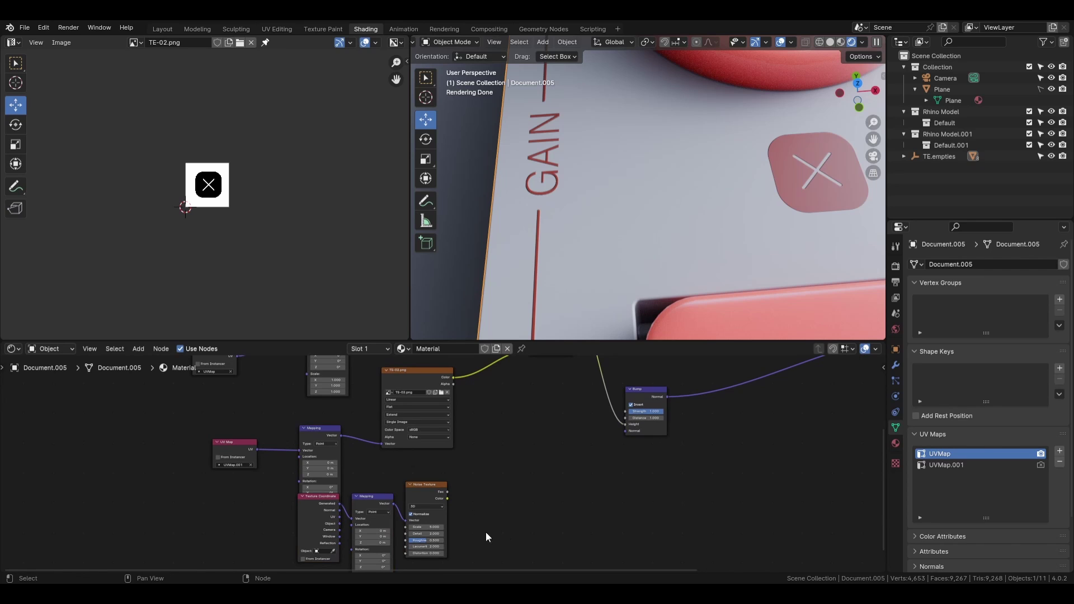
left_click_drag(462, 548, 303, 560)
left_click_drag(367, 508, 408, 536)
left_click(476, 489)
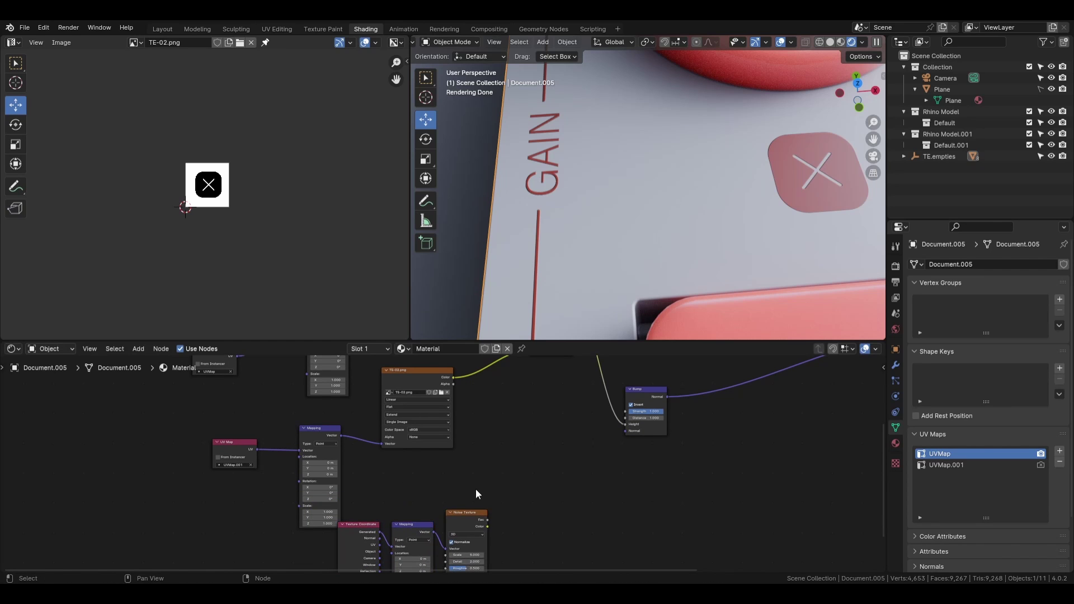
- Preview the Noise Texture's Fac output on the model and inspect the pattern across the whole device
scroll(473, 492, "down", 2, "shift")
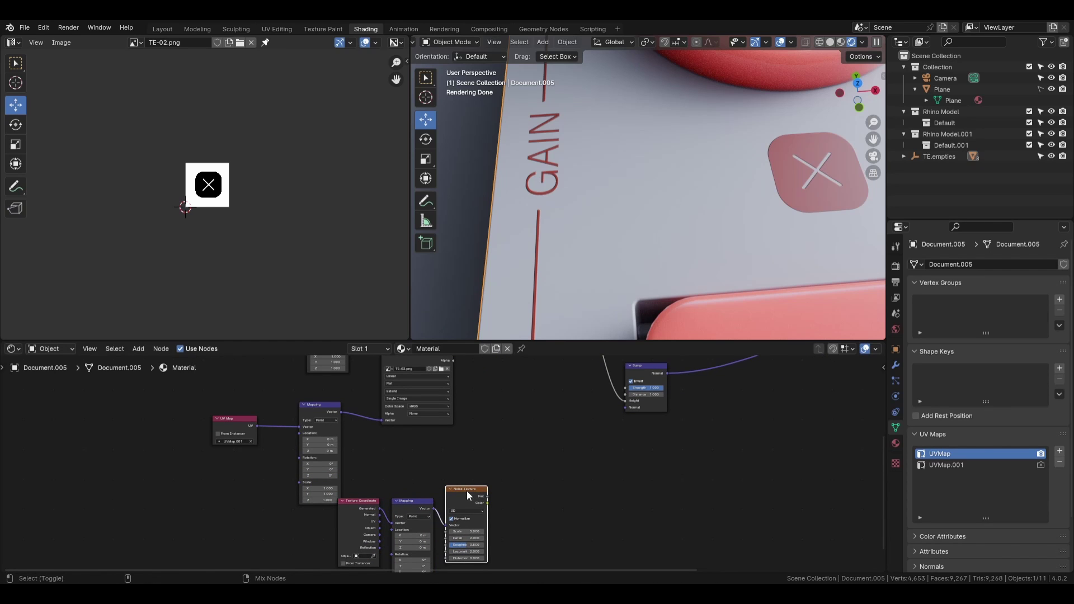
left_click(466, 492, "ctrl+shift")
scroll(689, 213, "down", 8)
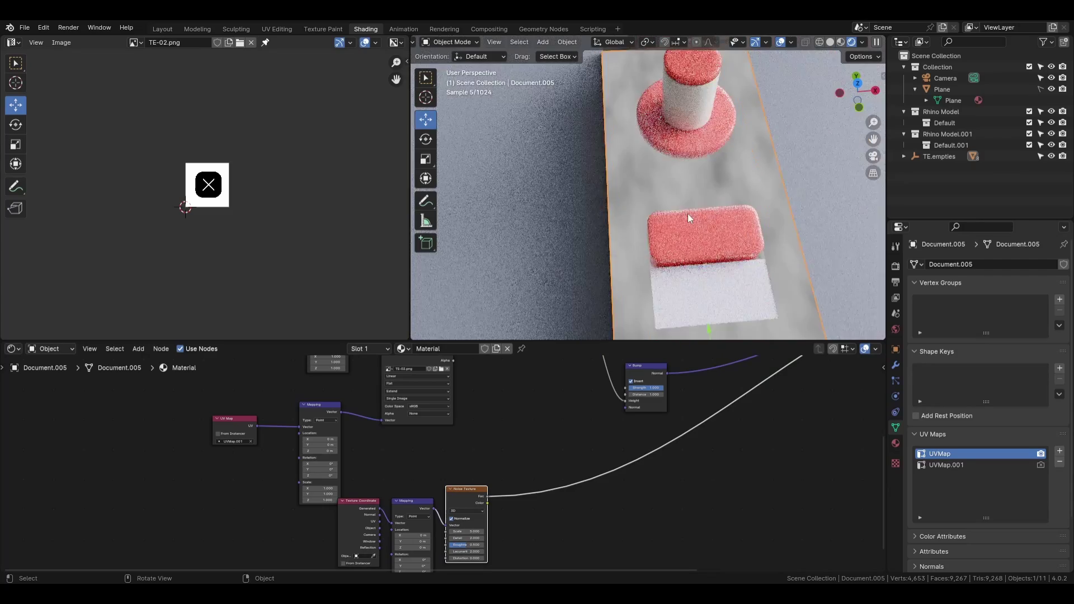
middle_click_drag(687, 213, 565, 224)
middle_click_drag(426, 500, 448, 414)
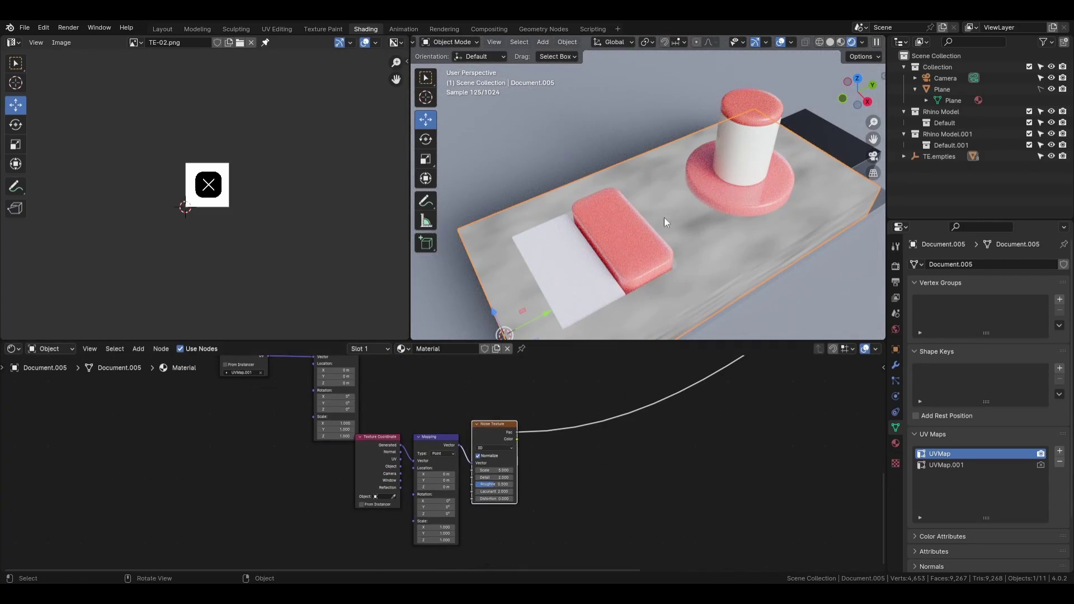
middle_click_drag(698, 333, 652, 230)
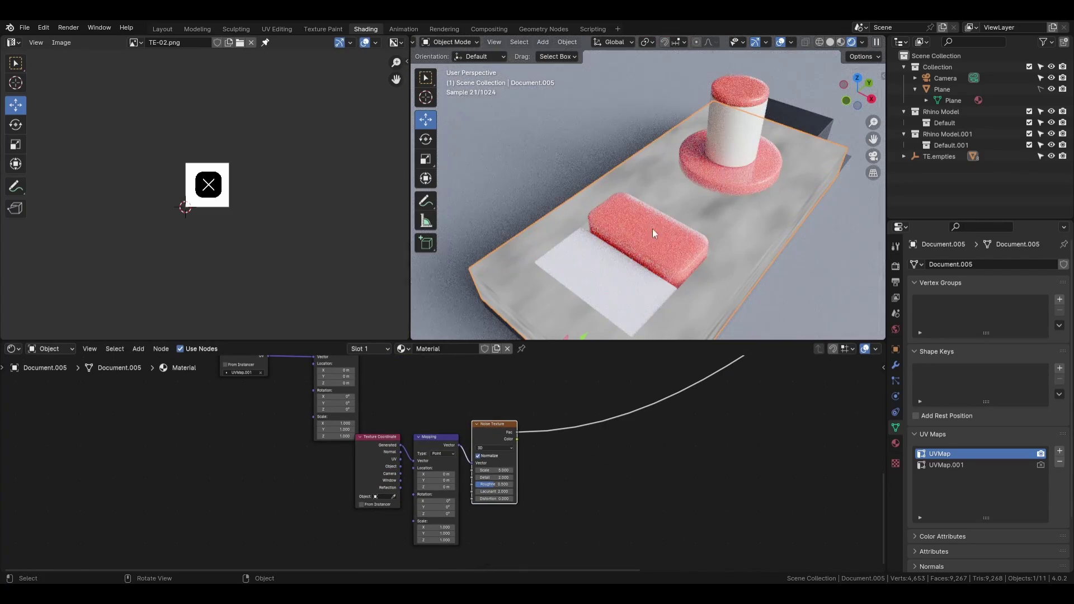
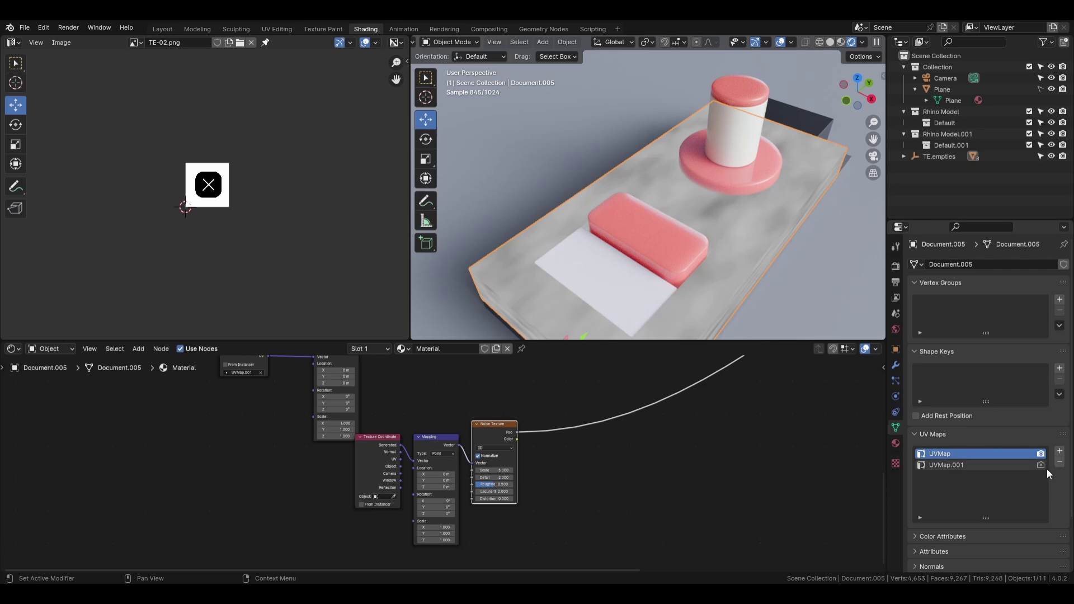
- Add a third UV map to the device body and delete the Texture Coordinate node feeding the noise Mapping node
left_click(1060, 451)
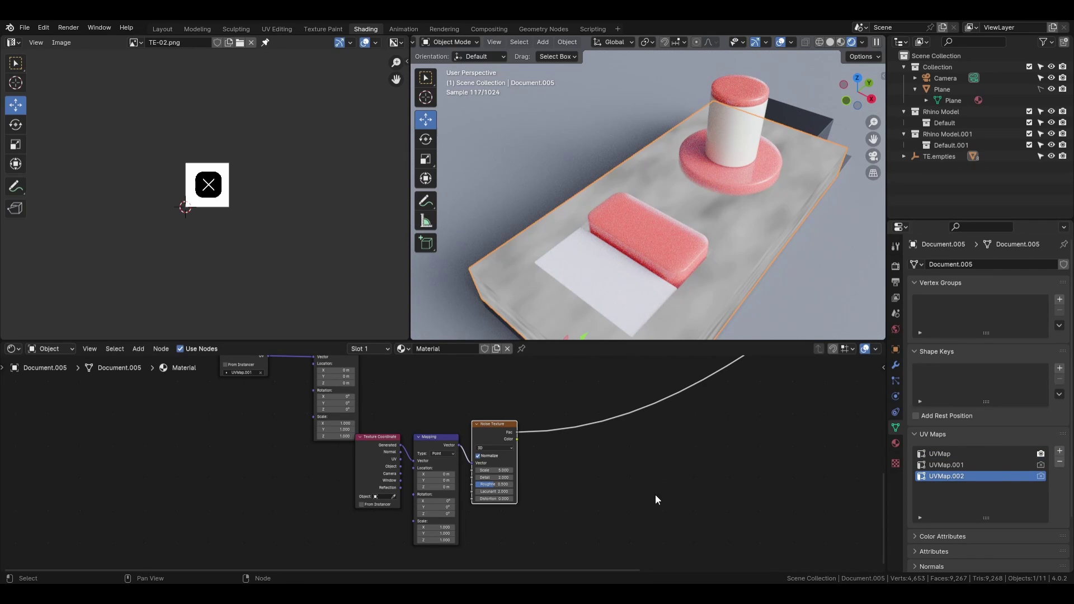
middle_click_drag(548, 533, 592, 541)
middle_click_drag(408, 439, 413, 451)
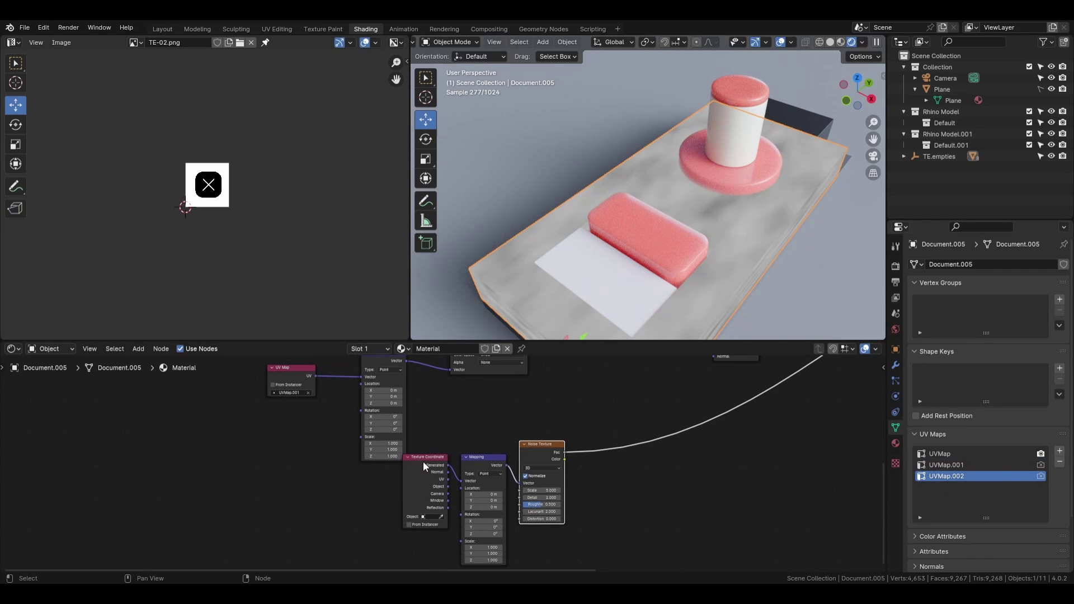
left_click(424, 459)
key("x")
- Drive the noise Mapping node's Vector with a duplicate of the UV Map node, set to UVMap.002
left_click(310, 368)
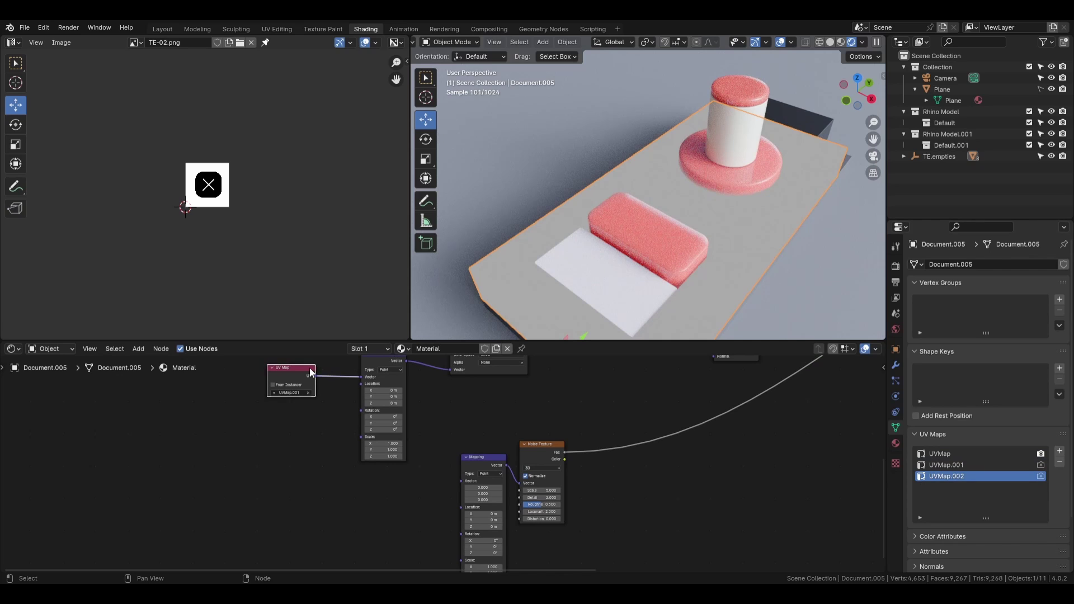
scroll(311, 367, "up", 1)
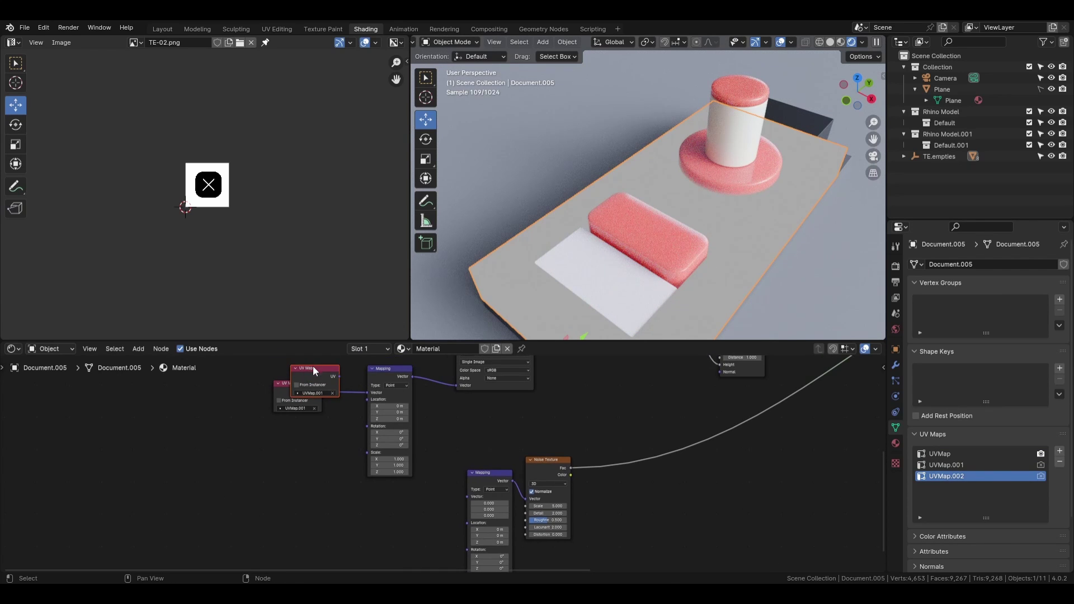
key("shift+d")
left_click(391, 499)
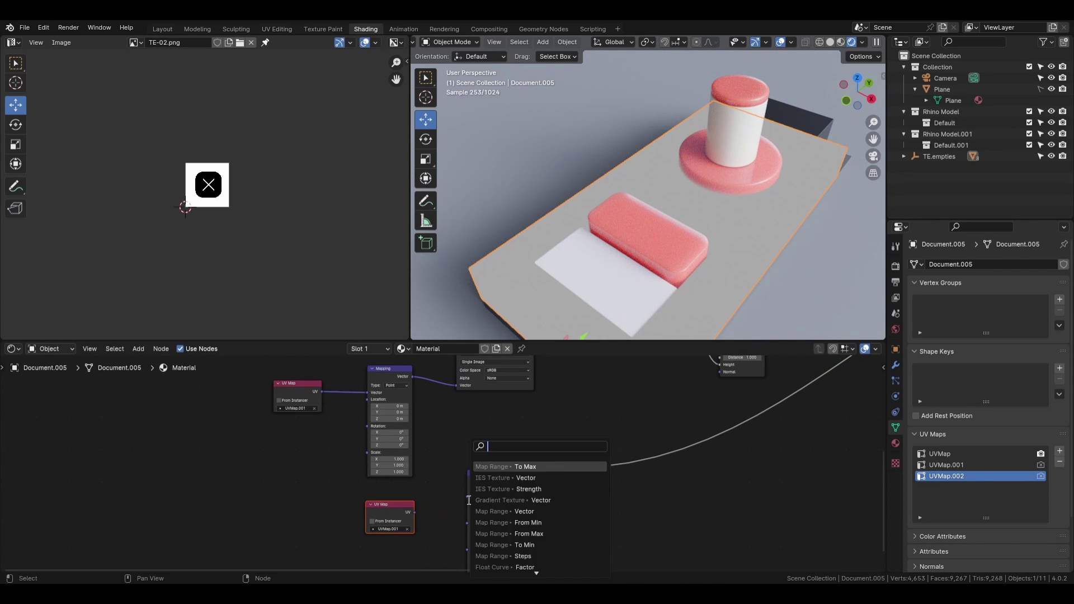
left_click_drag(415, 513, 468, 496)
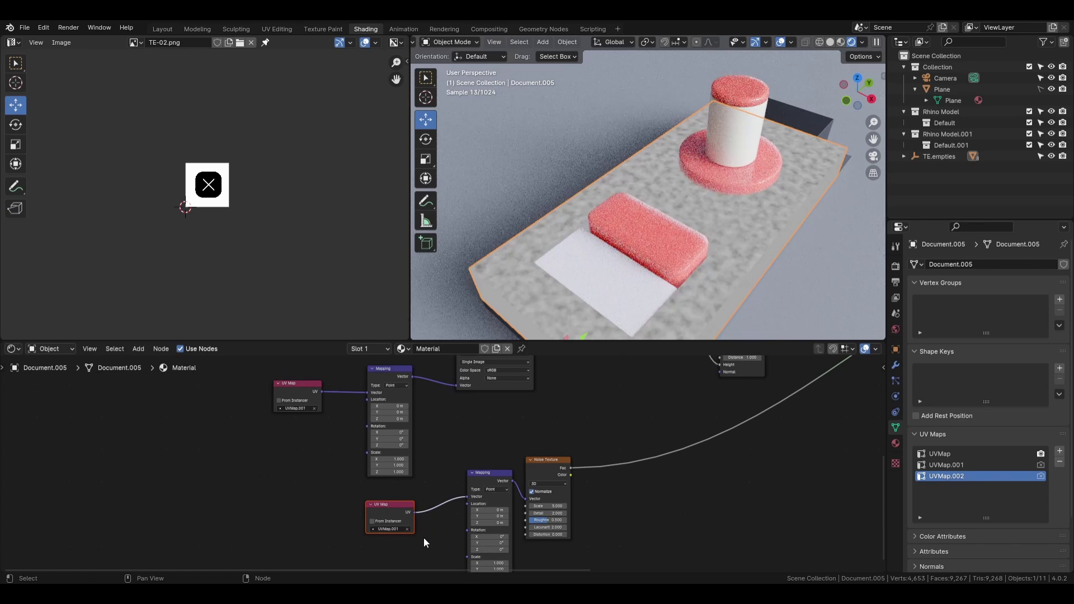
left_click(406, 530)
left_click(401, 515)
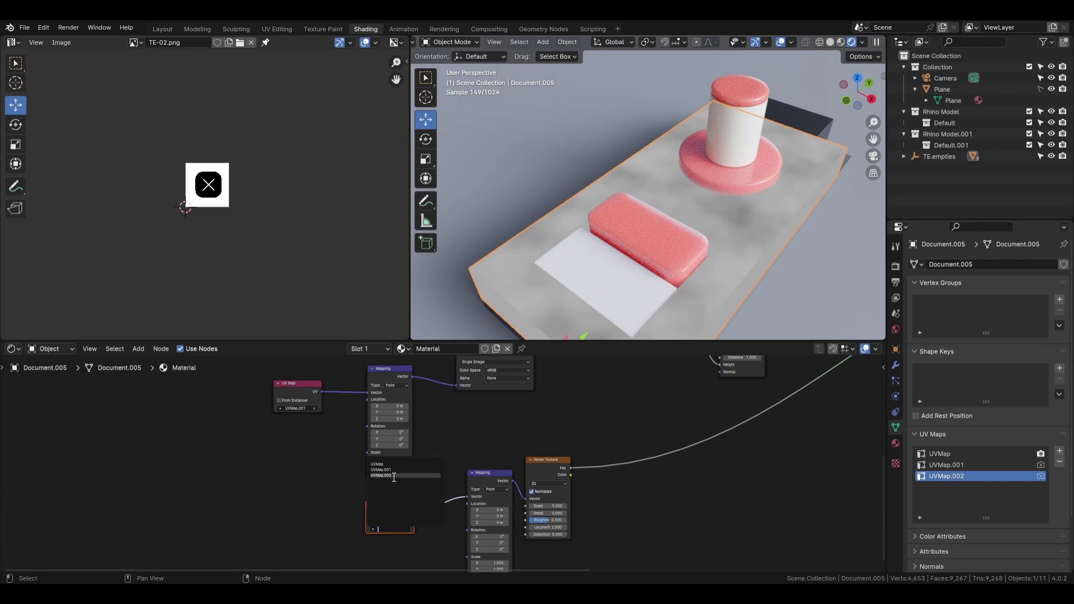
- Unwrap all faces of the device body into UVMap.002 with Smart UV Project at a 66° angle limit
middle_click_drag(646, 457, 581, 510)
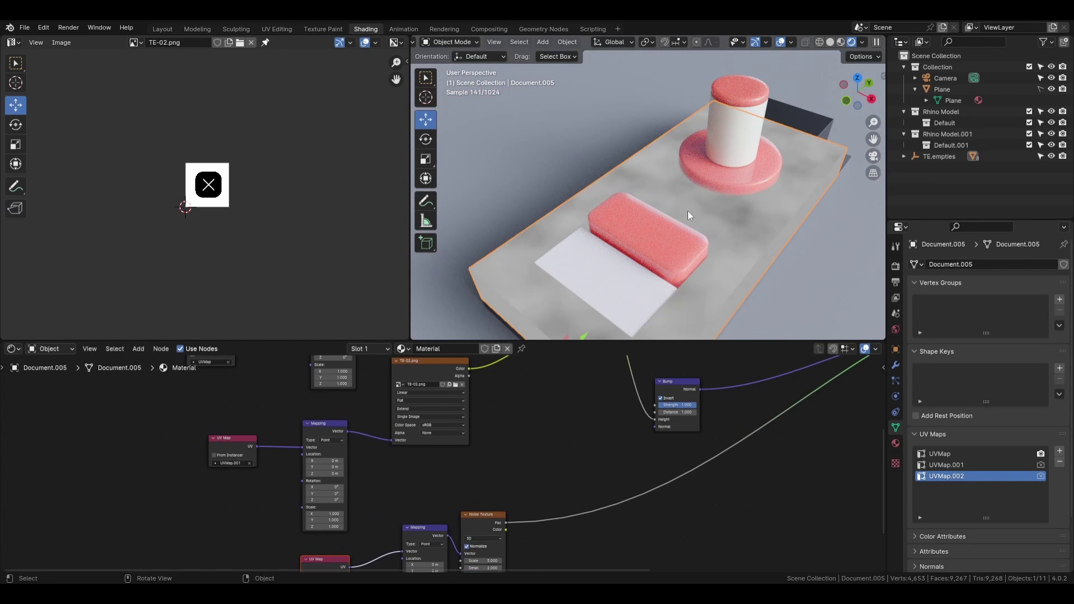
middle_click_drag(690, 307, 709, 211)
key("Tab")
key("a")
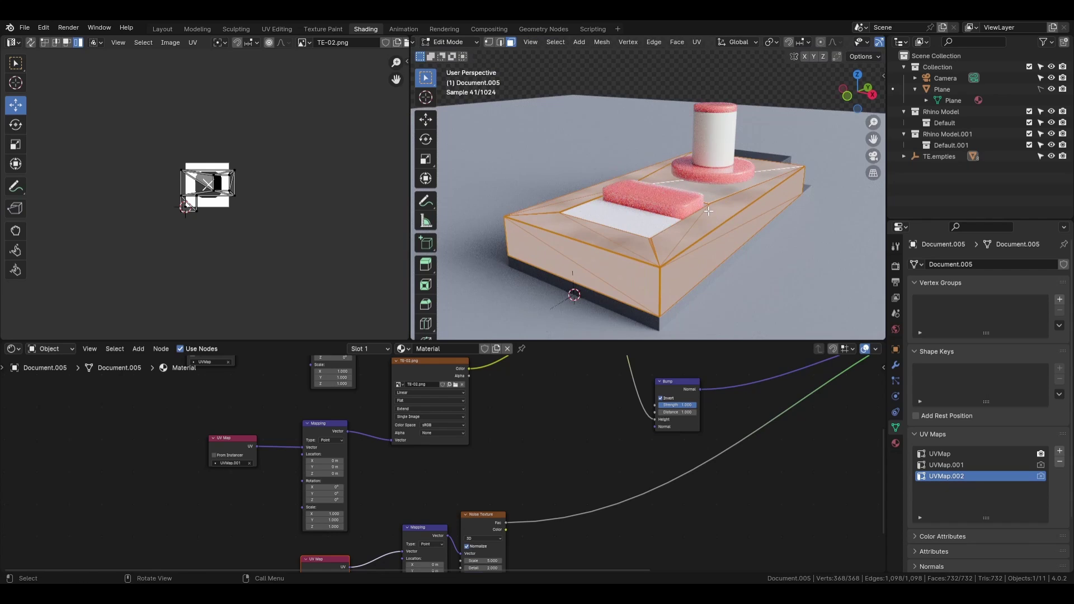
key("u")
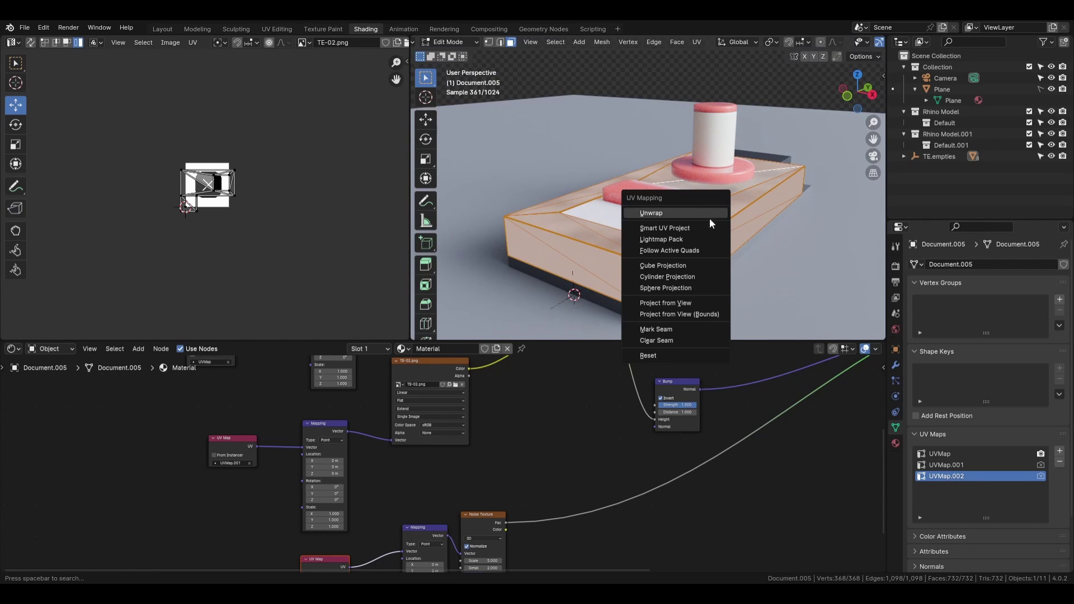
left_click(705, 228)
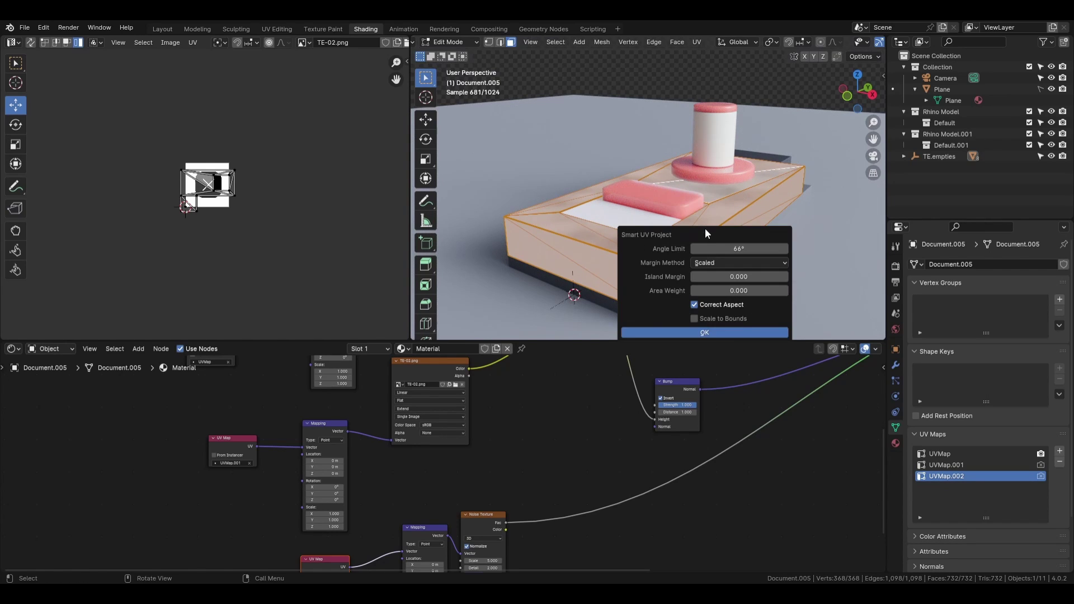
left_click(742, 332)
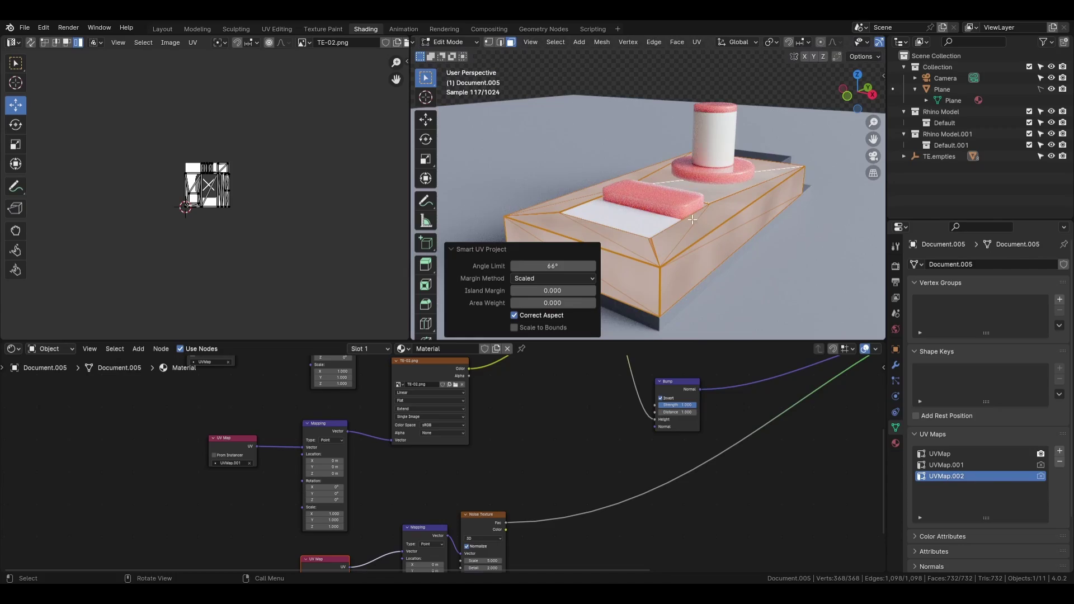
middle_click_drag(678, 216, 700, 240)
scroll(722, 252, "up", 3)
key("Tab")
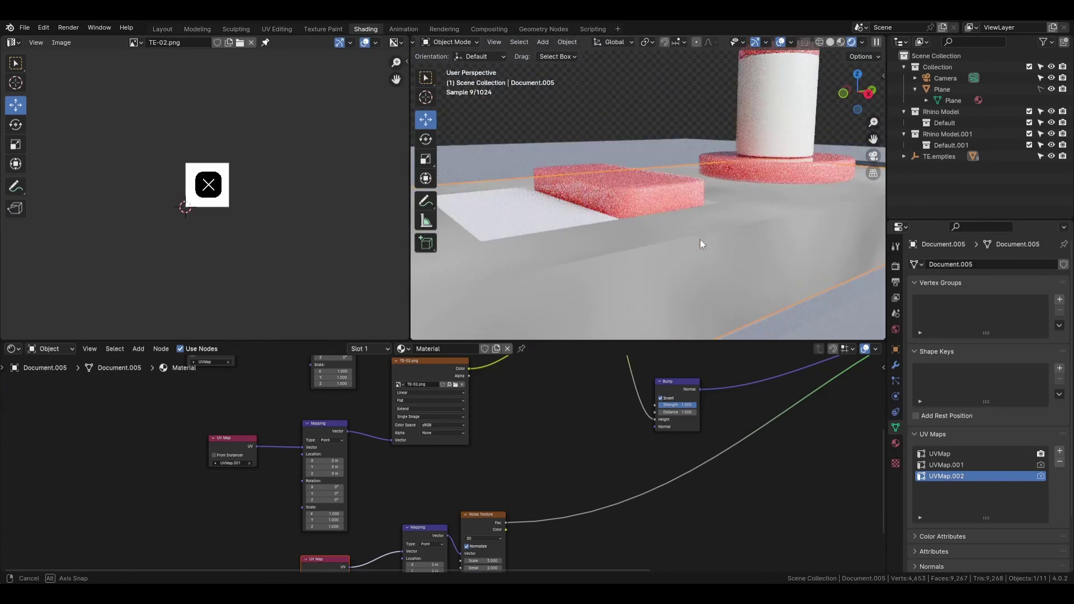
- Raise the Noise Texture's scale to about 530 and inspect the grain on the device from several angles
scroll(700, 230, "down", 5)
middle_click_drag(660, 170, 734, 221)
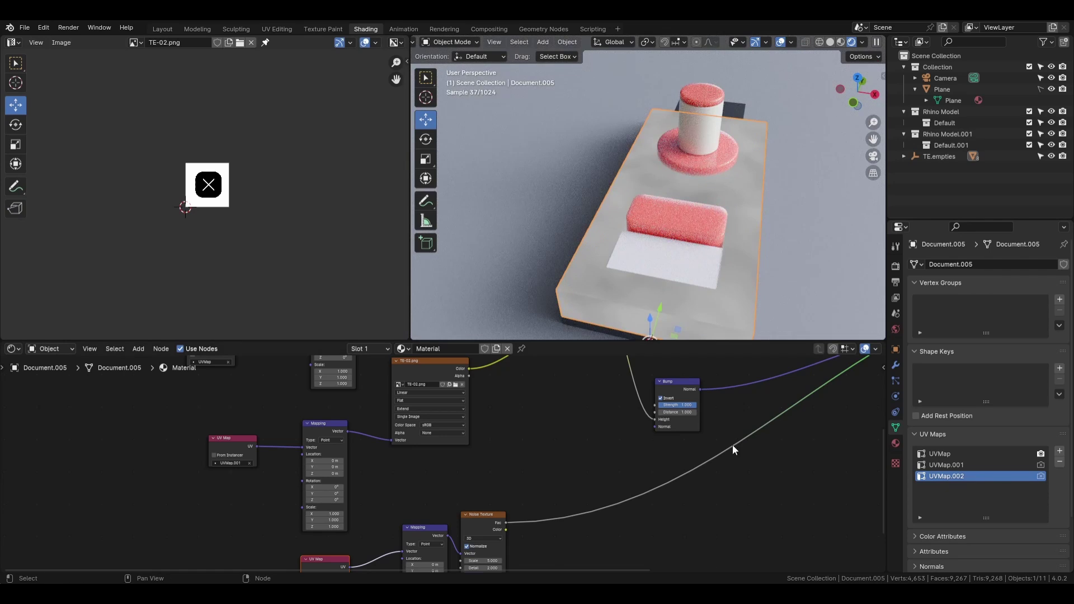
middle_click_drag(548, 540, 561, 456)
scroll(535, 497, "up", 1)
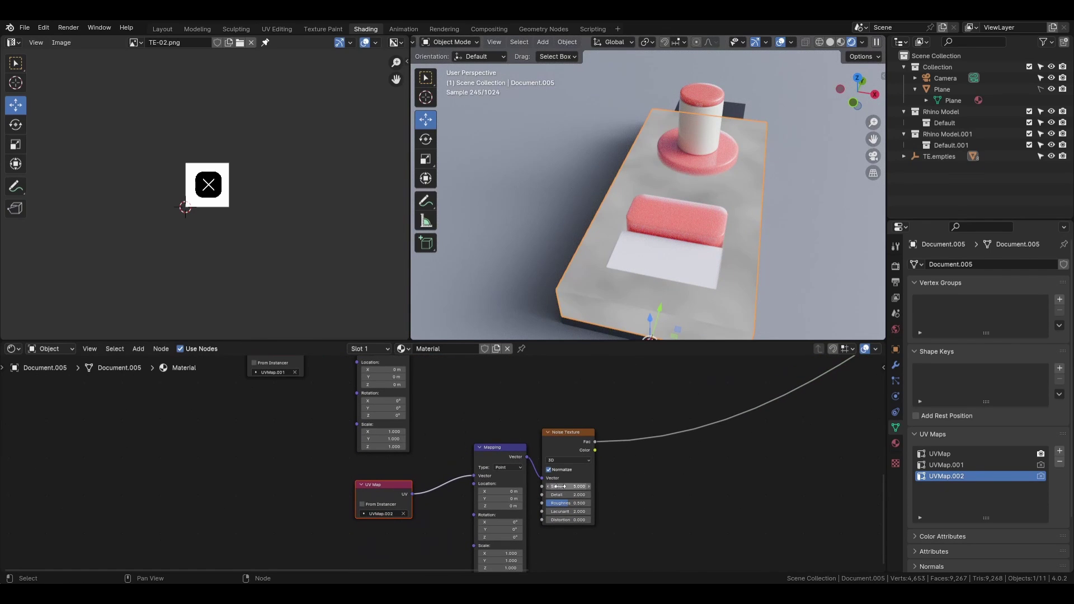
left_click_drag(558, 486, 708, 486)
scroll(694, 183, "up", 5)
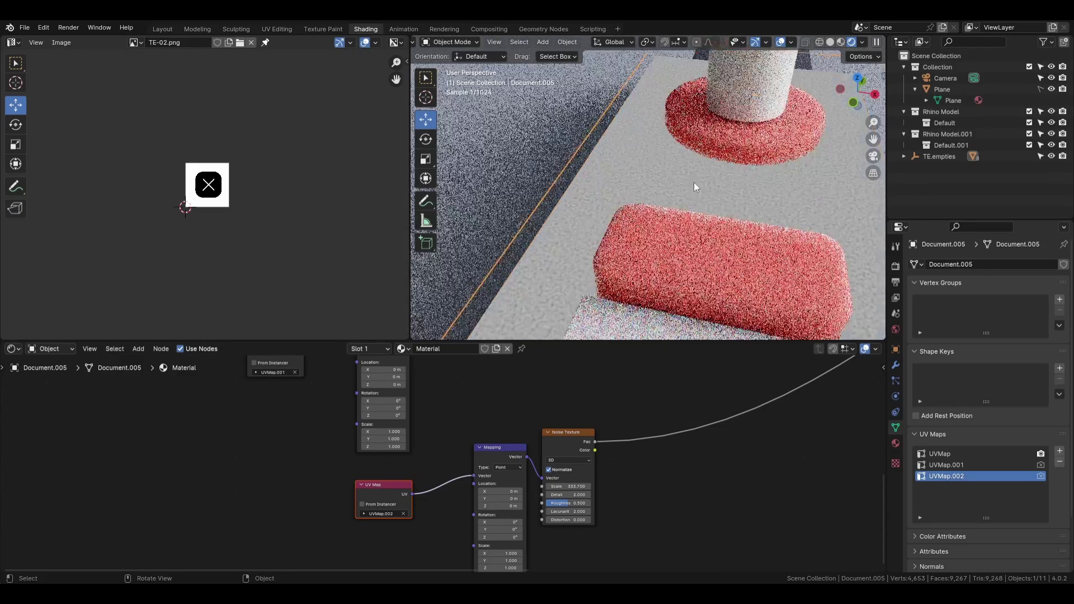
middle_click_drag(694, 182, 616, 217)
key("Caps_Lock")
scroll(616, 217, "down", 4)
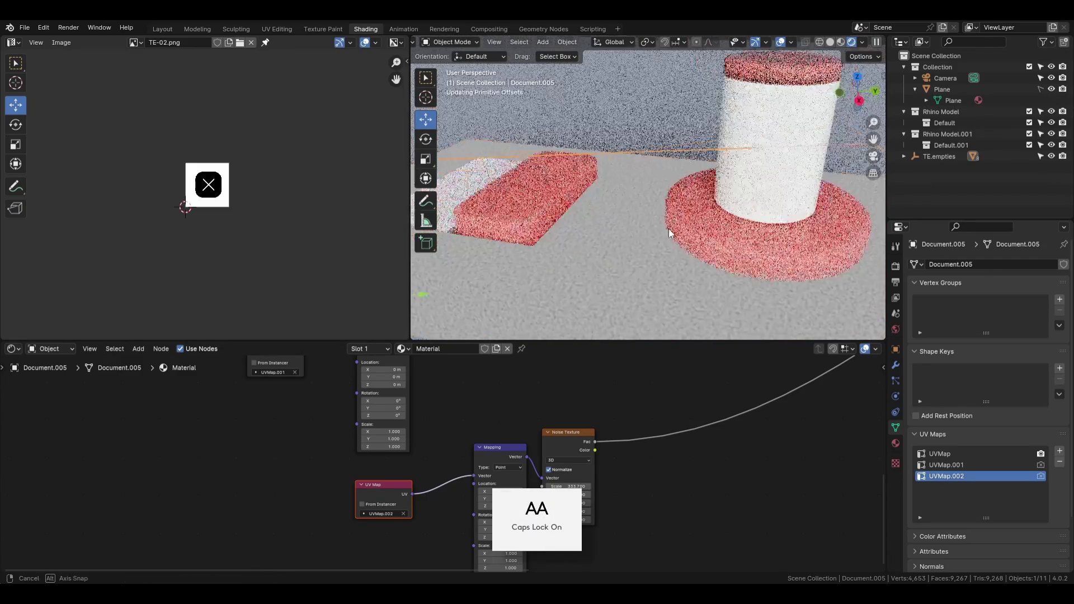
key("Caps_Lock")
middle_click_drag(679, 233, 673, 176)
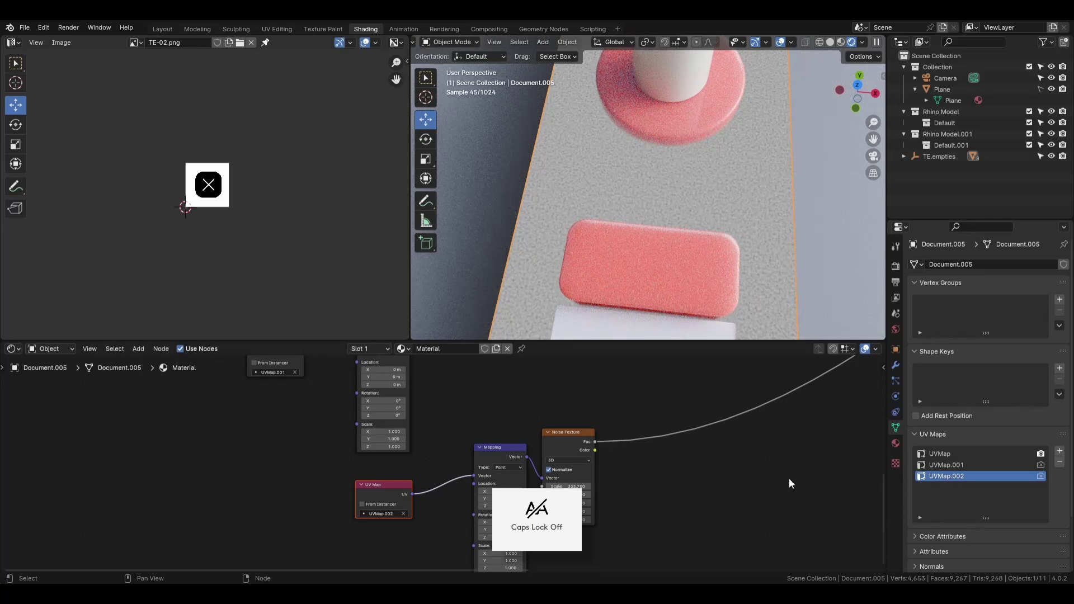
- Move the Bump node up slightly and connect the Noise Texture's Fac output to its Height input
scroll(788, 479, "down", 4)
middle_click_drag(686, 421, 569, 420)
left_click_drag(569, 422, 576, 396)
middle_click_drag(546, 434, 549, 454)
left_click_drag(441, 540, 455, 540)
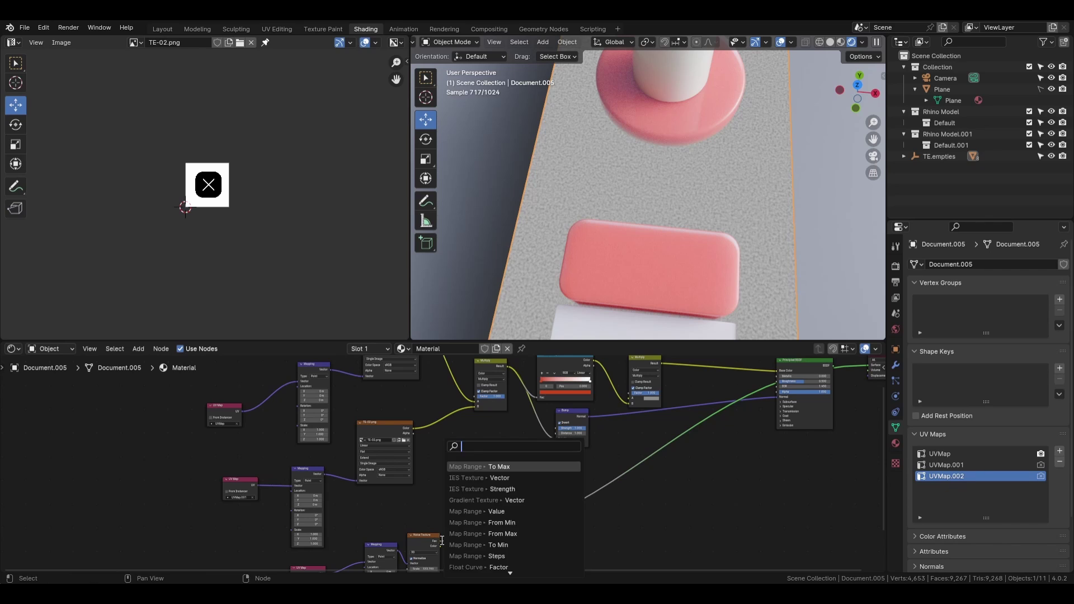
middle_click_drag(416, 511, 412, 500)
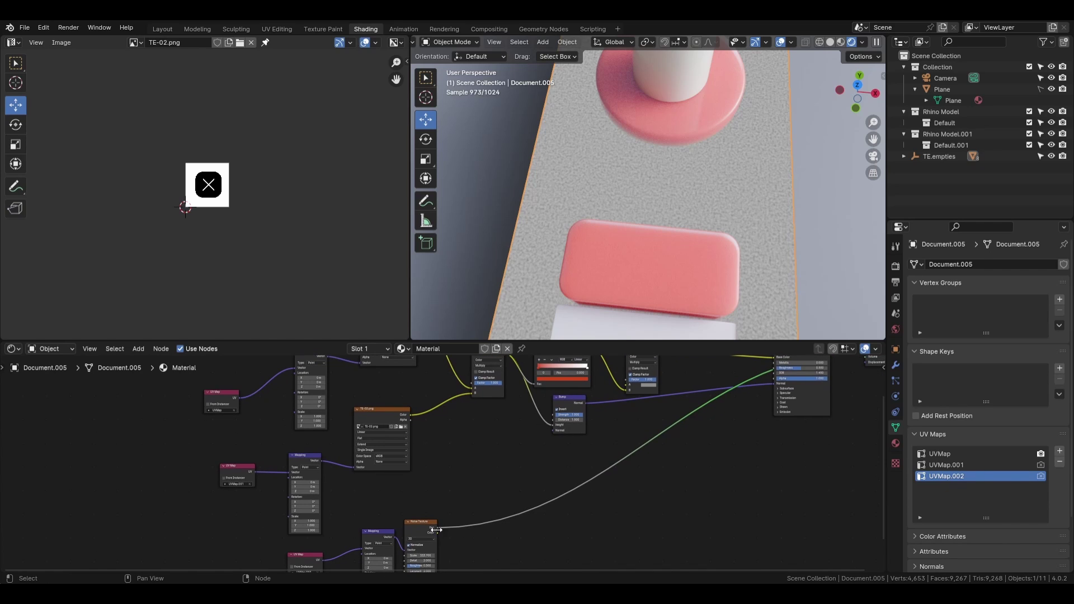
left_click_drag(436, 528, 566, 416)
- Send the Principled BSDF back to the material output and inspect the noise bump around the X icon
middle_click_drag(585, 424, 524, 492)
left_click(732, 415)
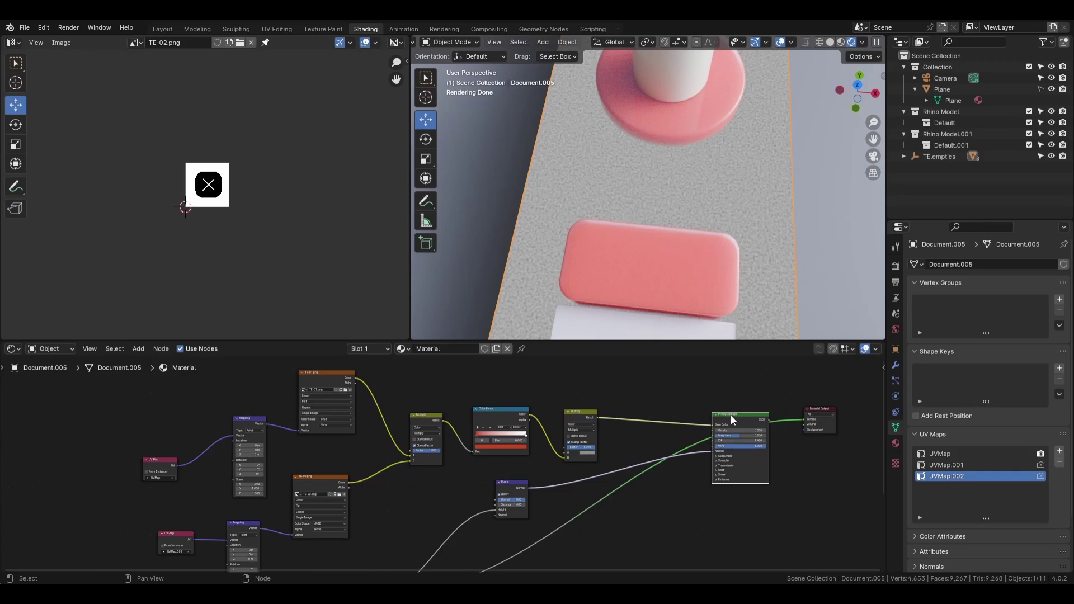
left_click(730, 415, "ctrl+shift")
middle_click_drag(686, 309, 632, 252)
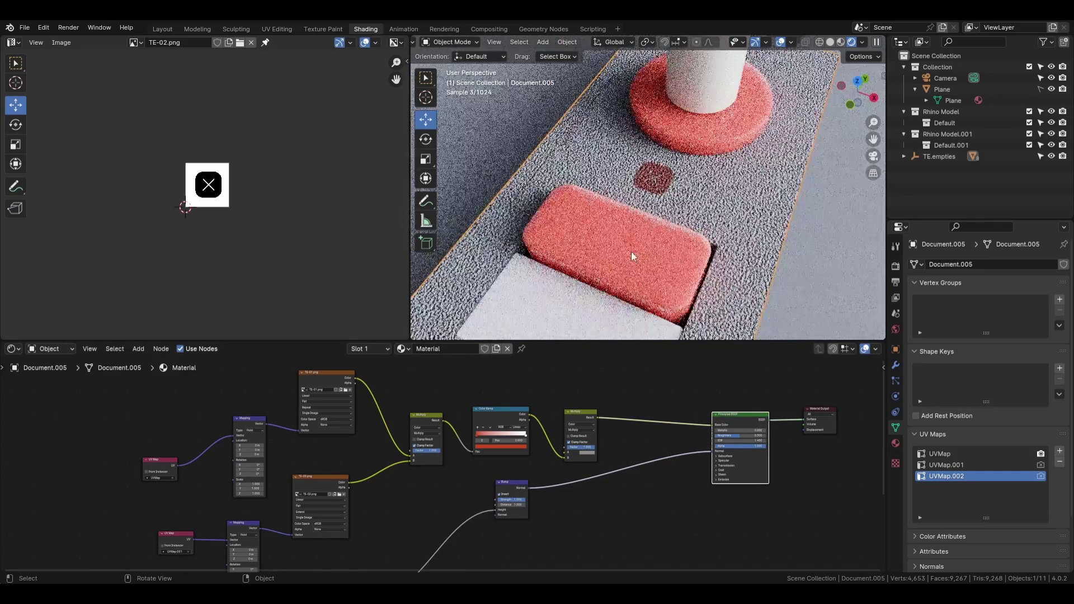
scroll(631, 251, "up", 4)
- Raise the Noise Texture's scale to 1000, reduce it slightly, and check the bump around the X icon
middle_click_drag(373, 532, 377, 473)
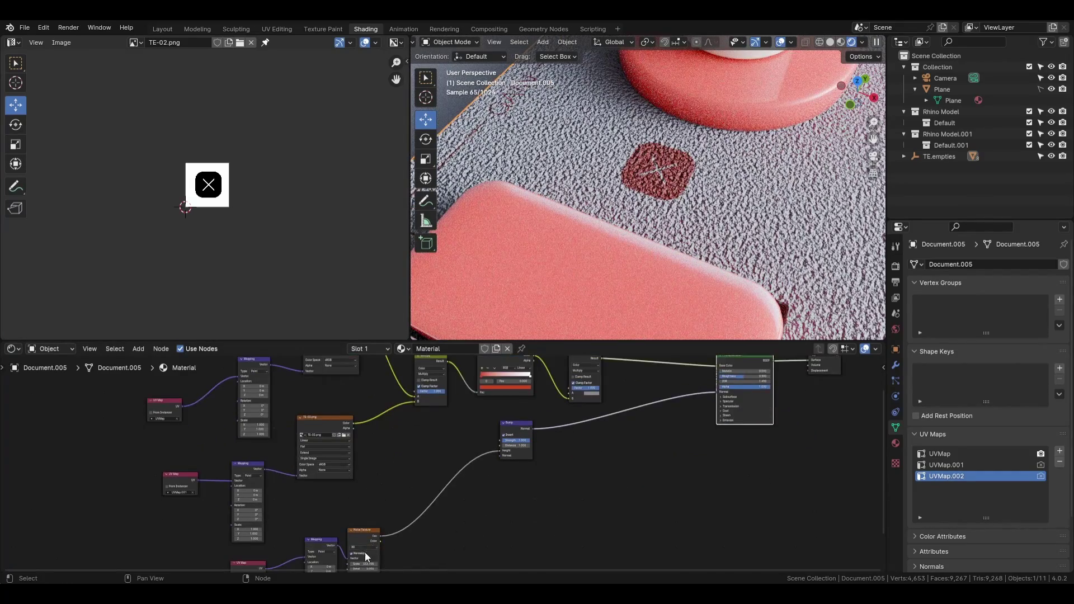
middle_click_drag(365, 552, 375, 515)
scroll(374, 515, "up", 1)
left_click_drag(367, 527, 532, 527)
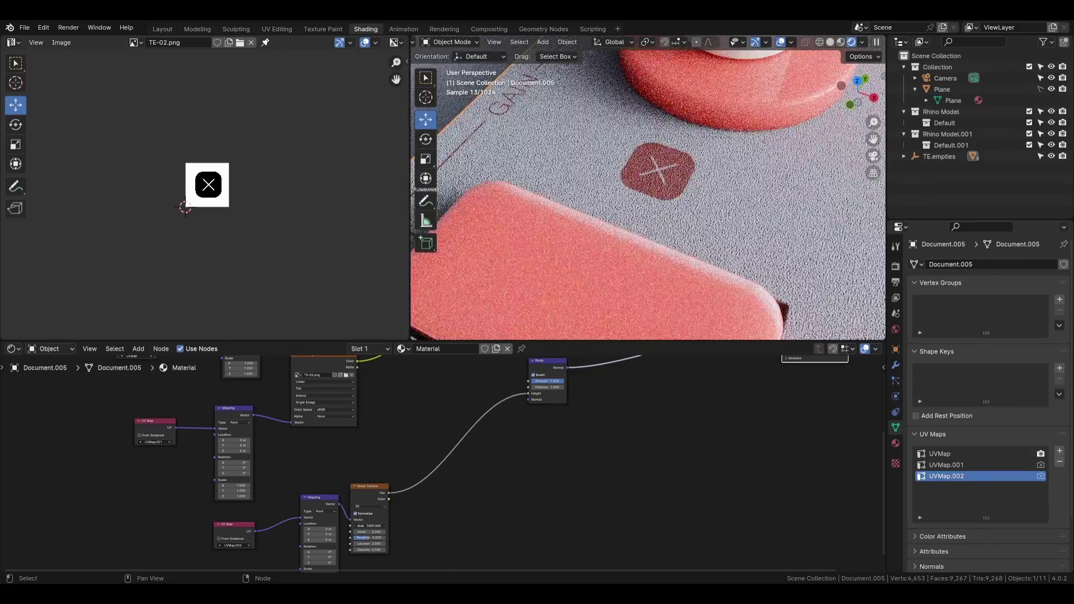
left_click_drag(364, 527, 360, 527)
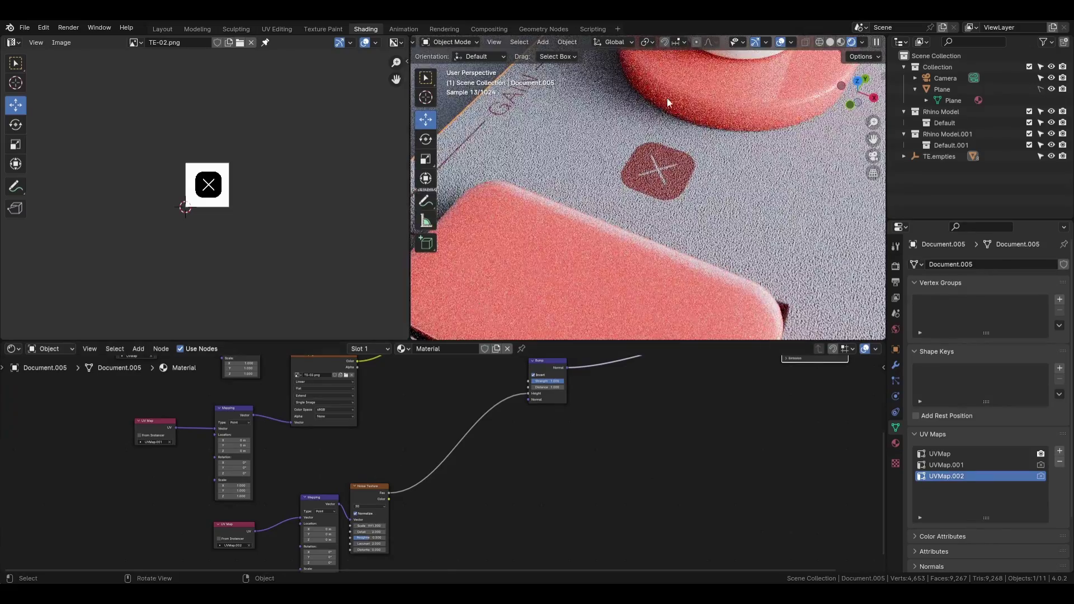
scroll(671, 112, "down", 3)
middle_click_drag(685, 146, 918, 260)
scroll(688, 239, "up", 5)
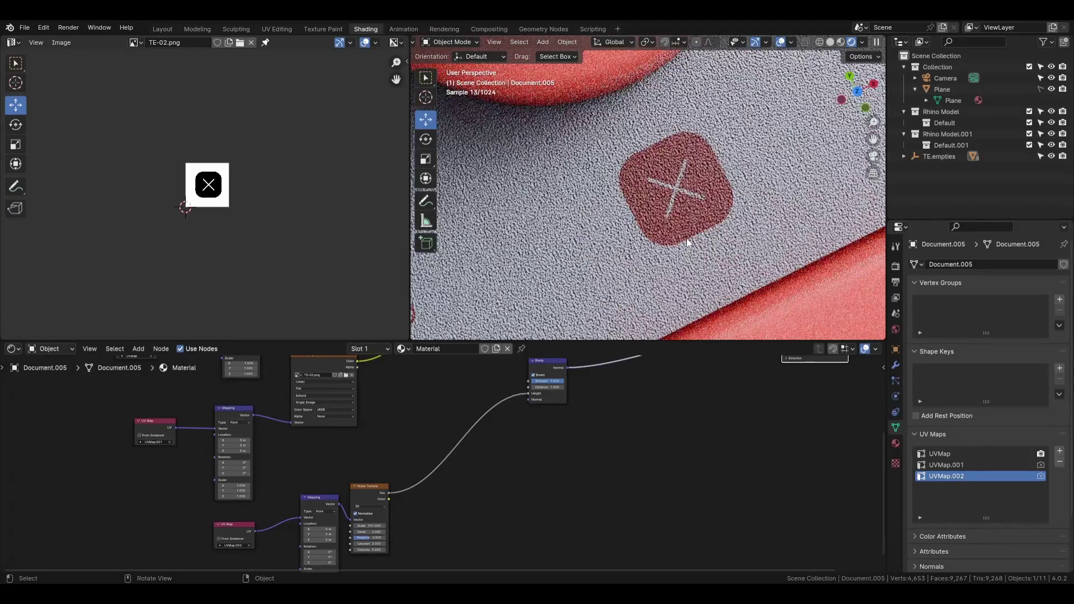
scroll(688, 239, "down", 5)
middle_click_drag(687, 239, 644, 178)
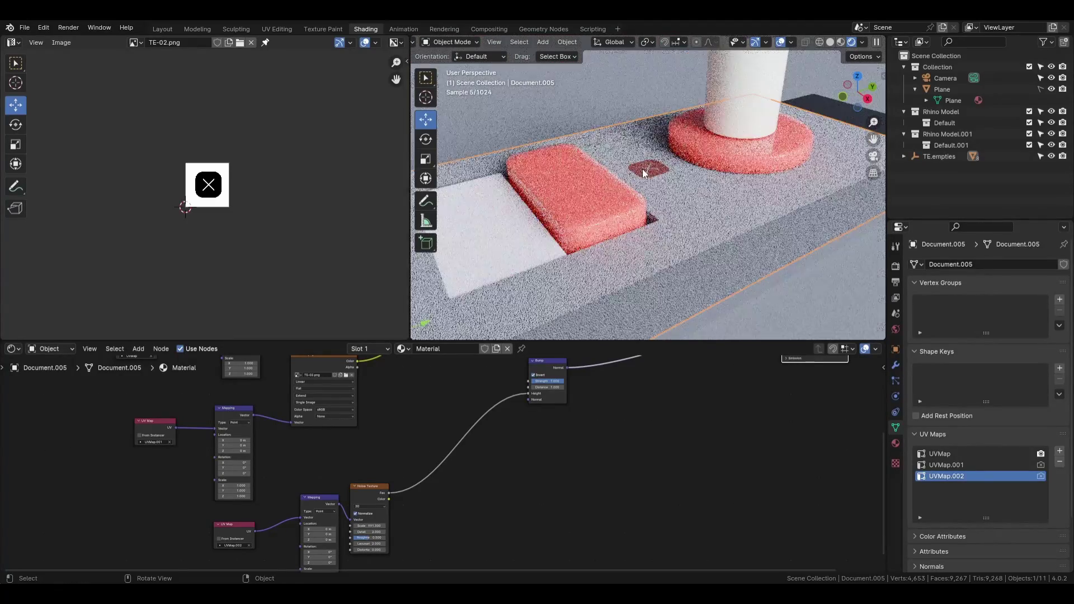
scroll(449, 452, "up", 2)
- Set the Noise Texture's scale to 2000
middle_click_drag(313, 555, 409, 488)
scroll(442, 464, "up", 1)
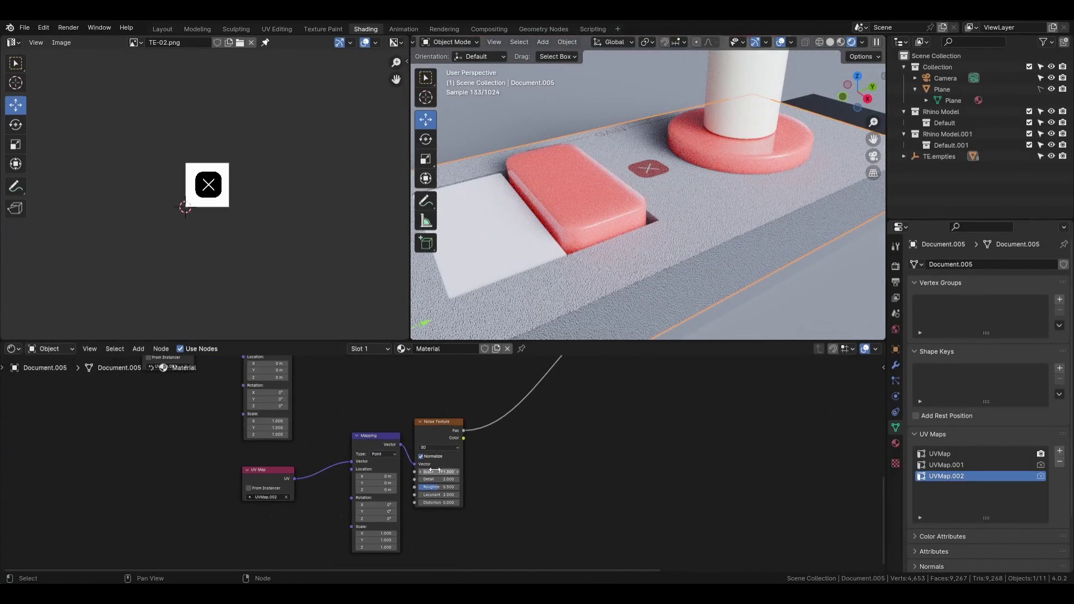
left_click_drag(442, 472, 456, 472)
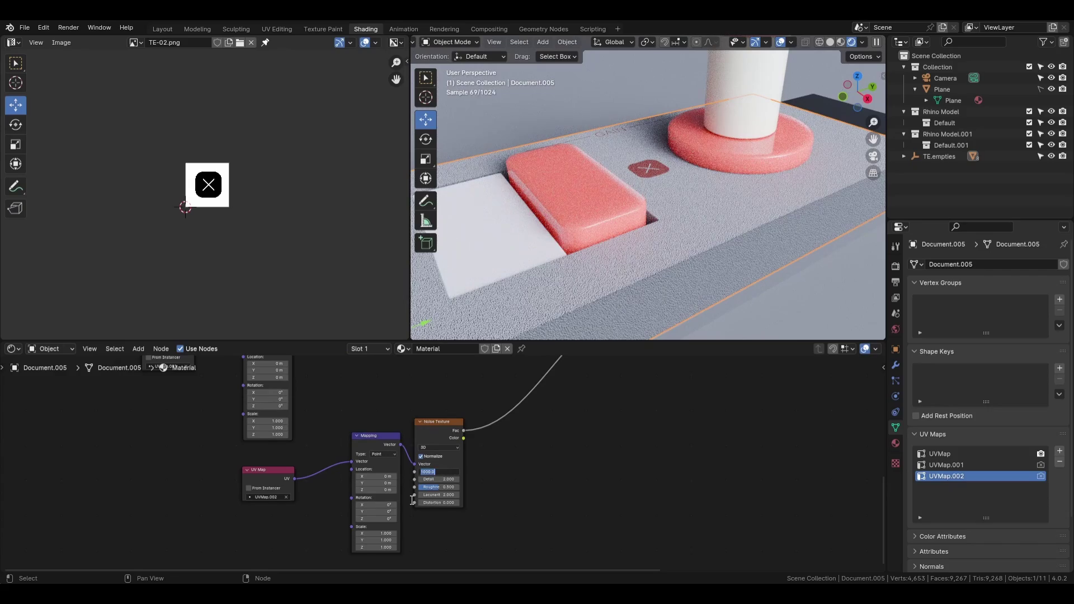
type("2000")
key("Return")
- Examine the fine noise bump around the X icon and GAIN label from several angles and distances
scroll(657, 202, "up", 3)
middle_click_drag(667, 151, 657, 247)
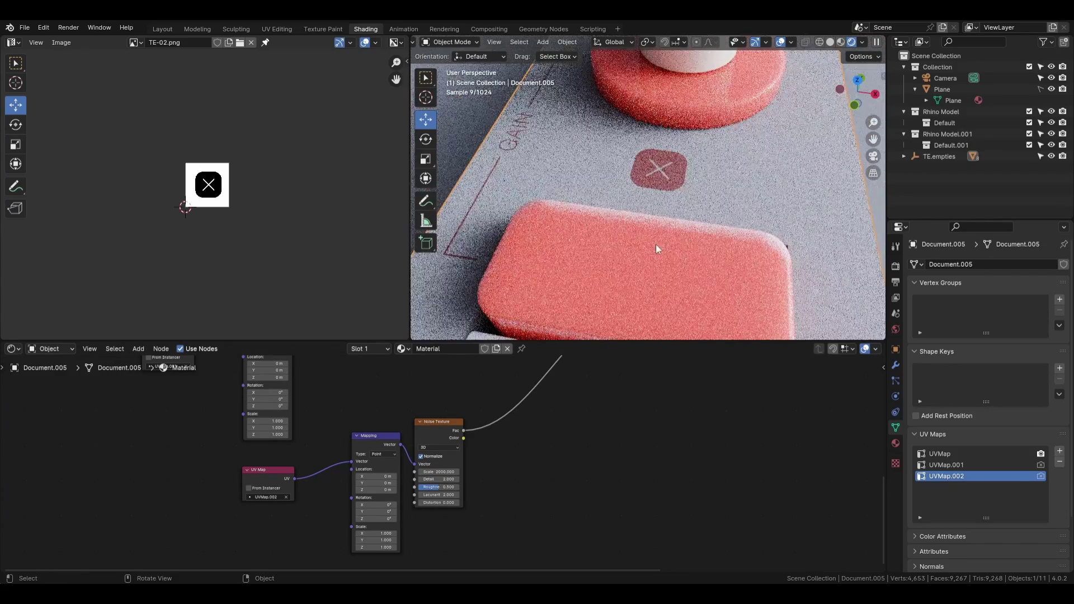
middle_click_drag(565, 230, 538, 230)
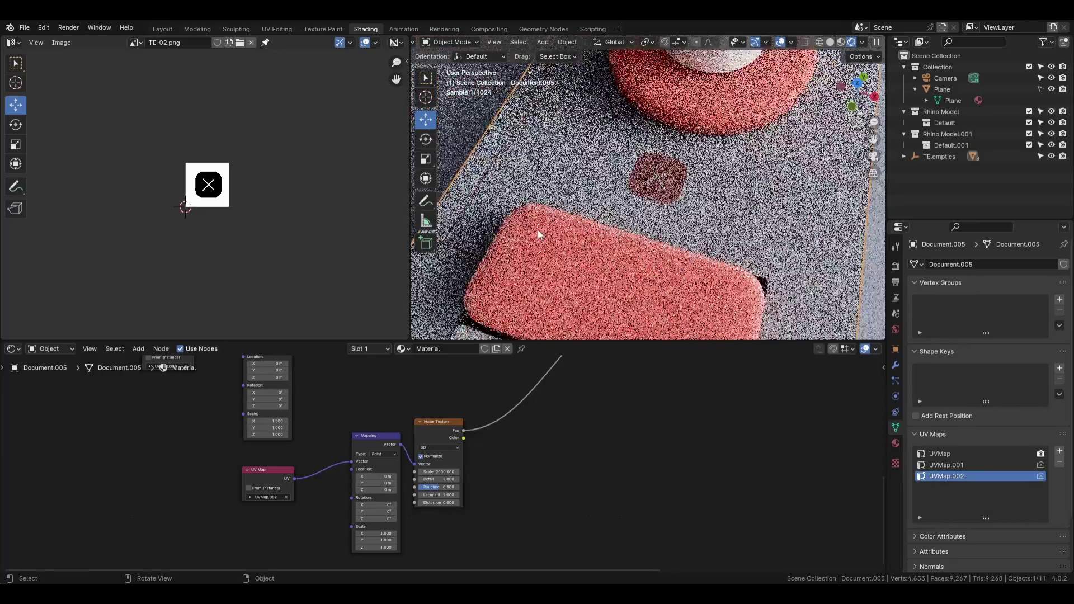
scroll(643, 164, "up", 8)
scroll(643, 164, "down", 8)
middle_click_drag(548, 442, 544, 598)
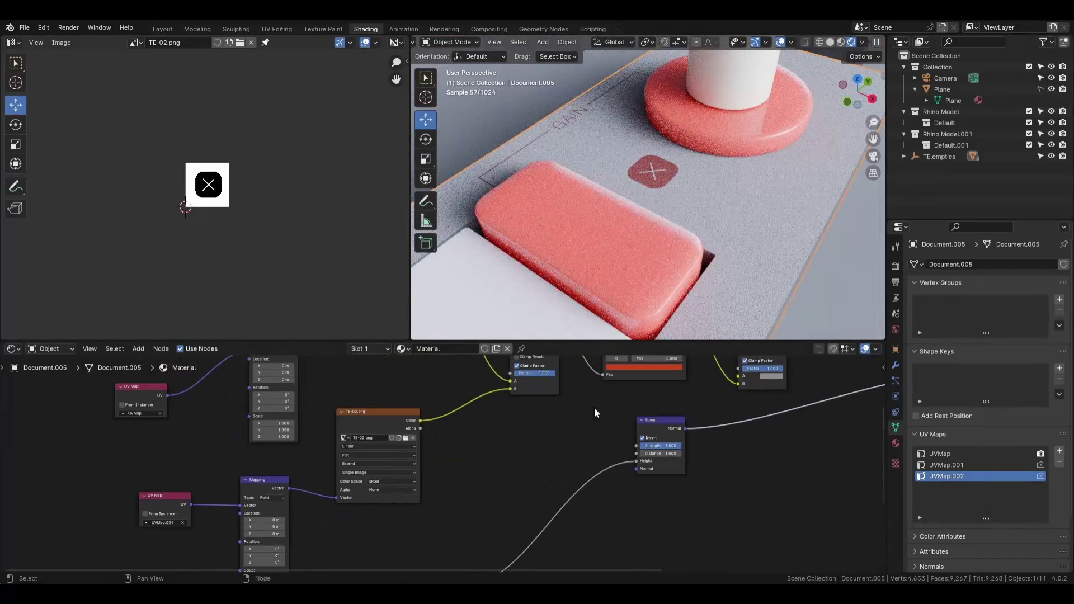
middle_click_drag(621, 171, 684, 158)
scroll(652, 170, "up", 6)
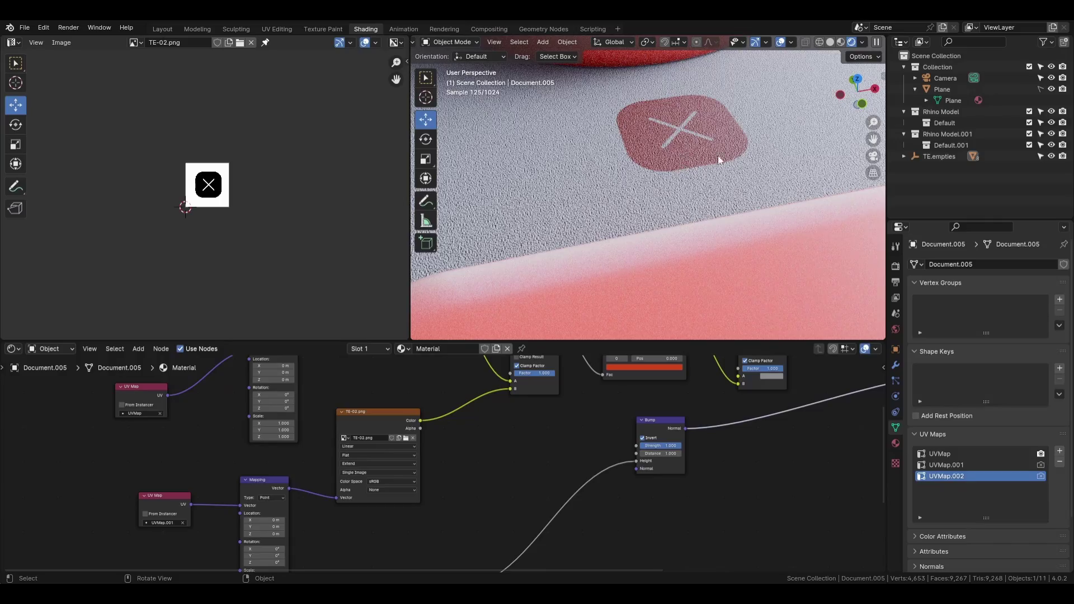
middle_click_drag(693, 164, 576, 240)
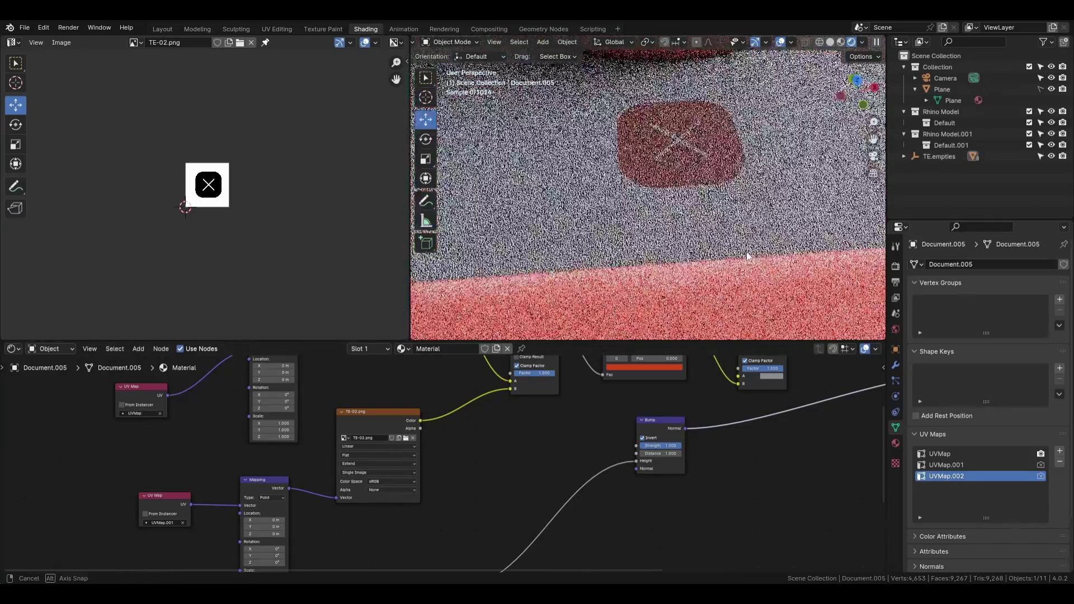
- Move the Bump node farther from the Noise Texture to make room for a mixing node ahead of it
scroll(505, 400, "down", 2)
scroll(466, 475, "down", 2)
middle_click_drag(467, 475, 490, 441)
left_click(443, 527)
middle_click_drag(505, 373, 498, 417)
left_click(498, 394)
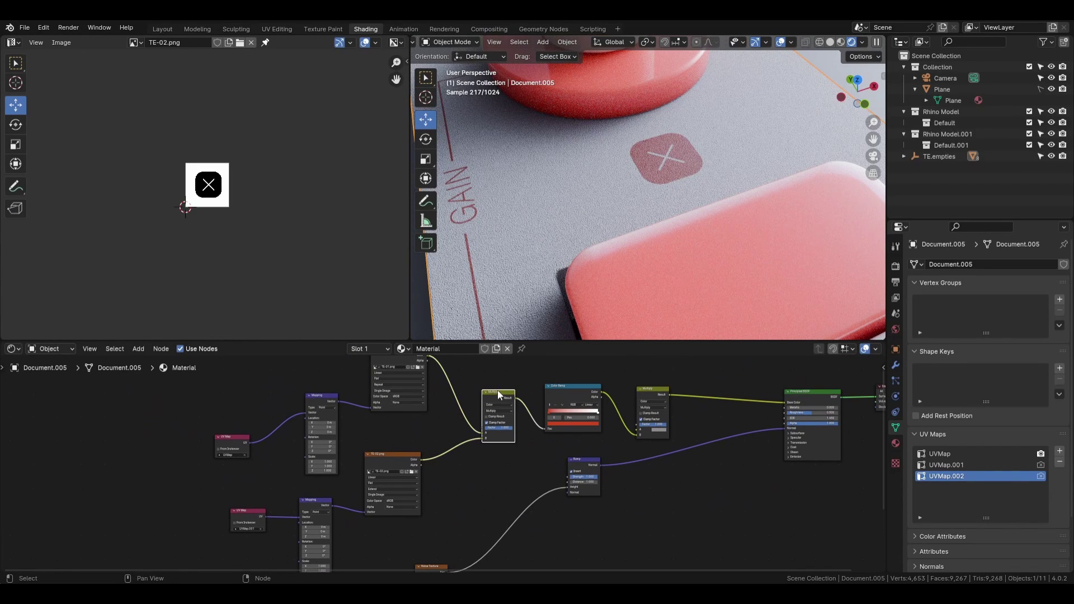
left_click(589, 462)
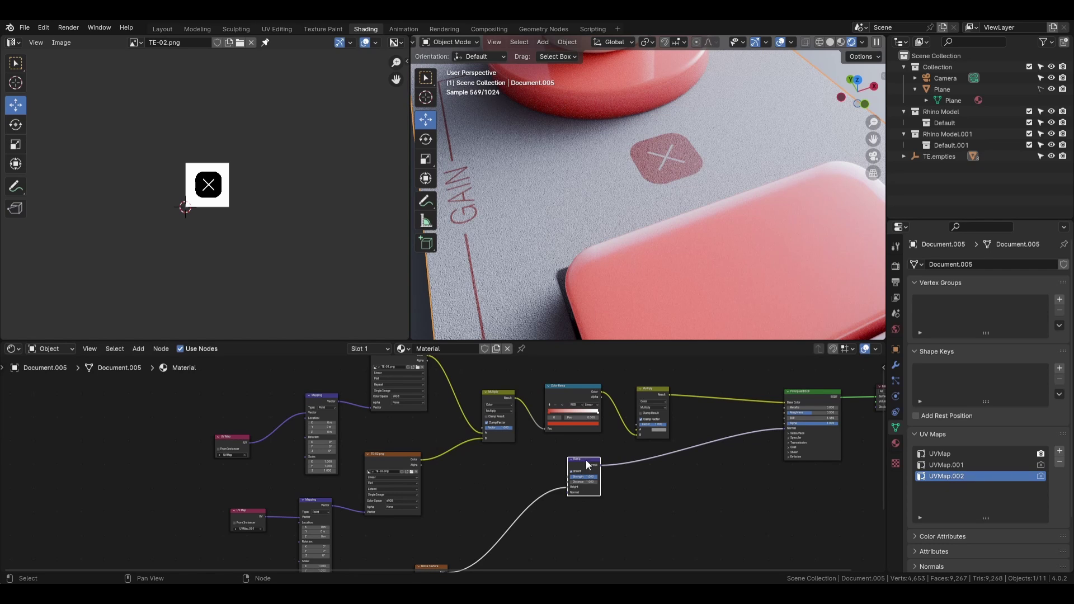
left_click_drag(573, 467, 608, 466)
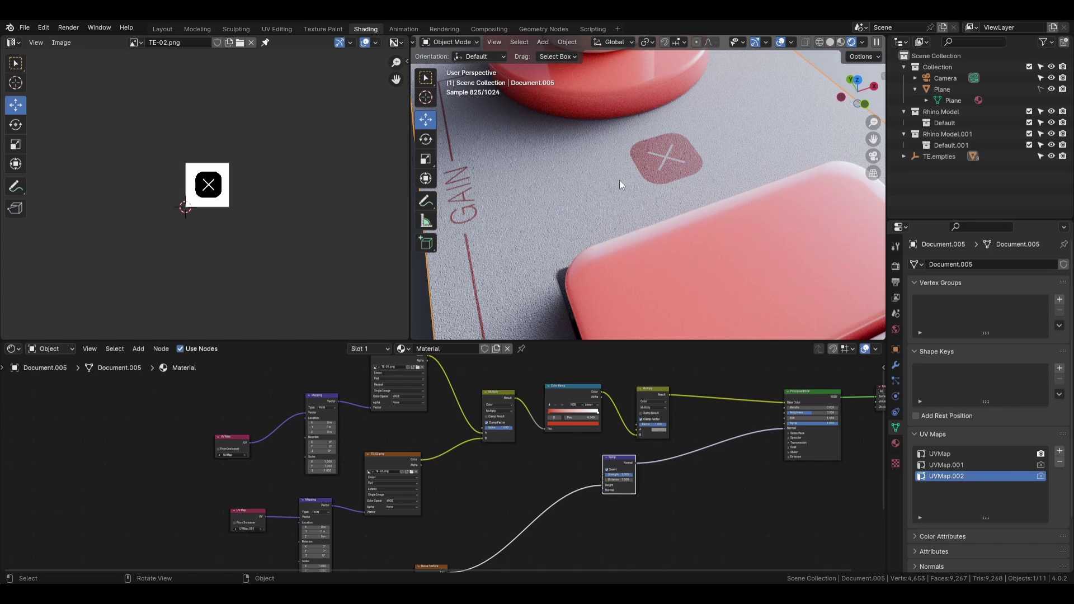
middle_click_drag(603, 182, 582, 191)
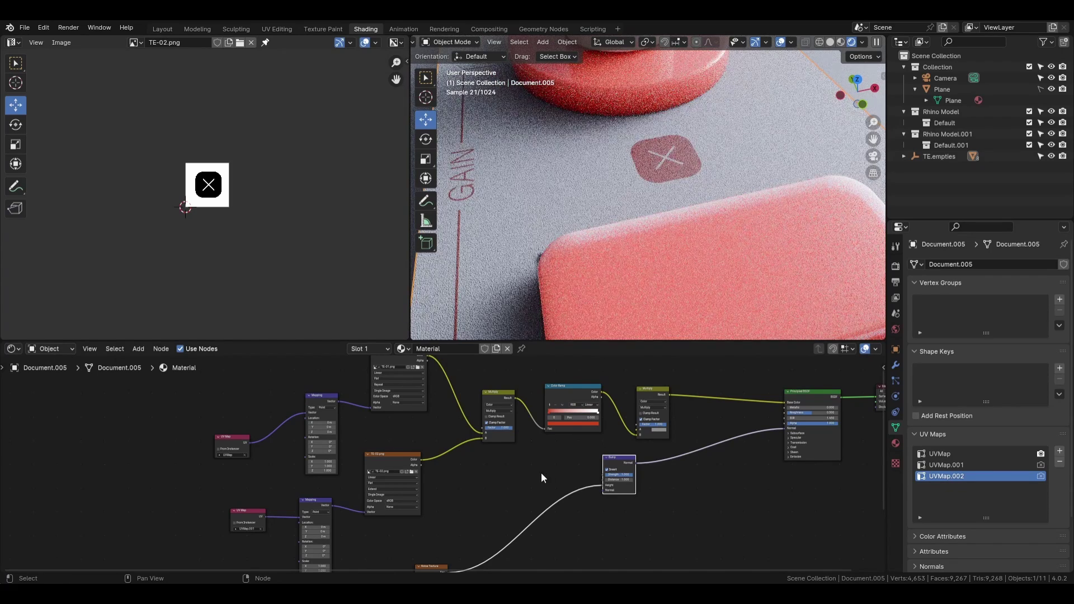
- Duplicate the Multiply node that combines the two label images and place the copy between the TE-02.png image and the Bump node
key("shift+a")
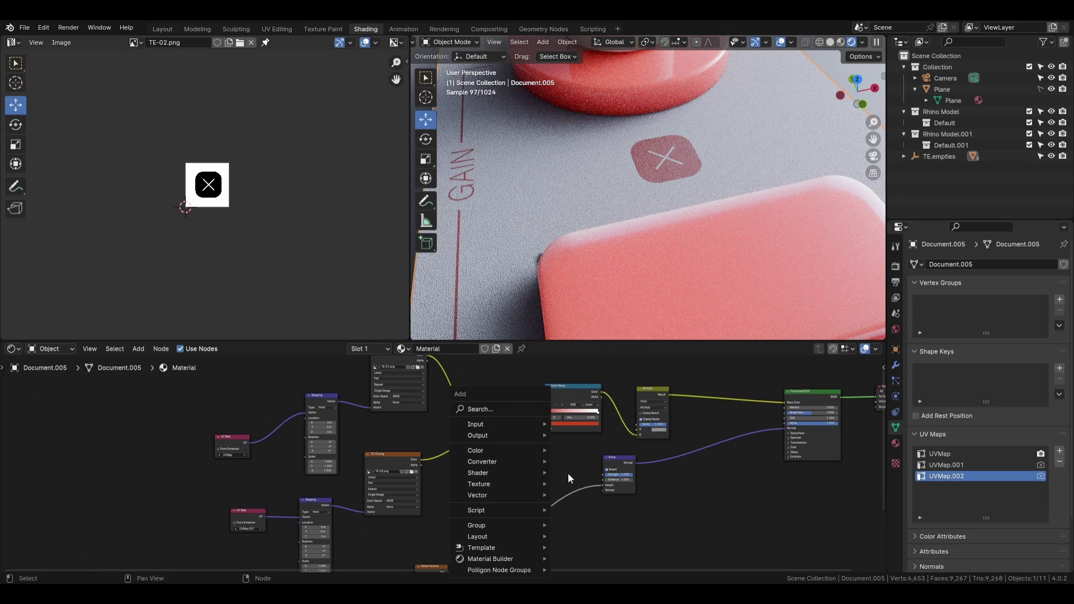
key("Escape")
left_click(509, 395)
scroll(509, 395, "up", 2)
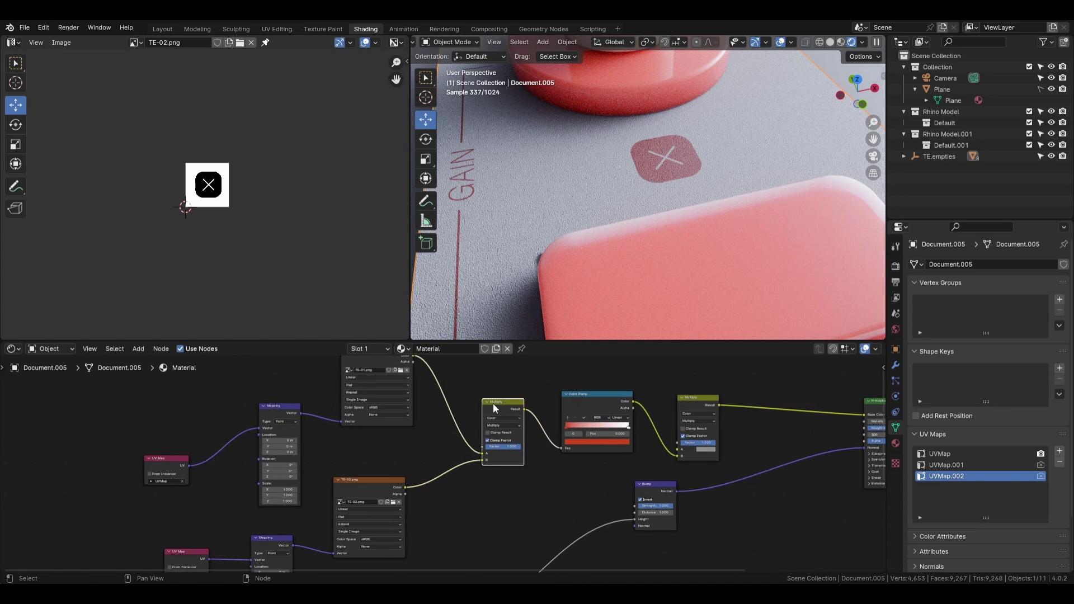
key("shift+d")
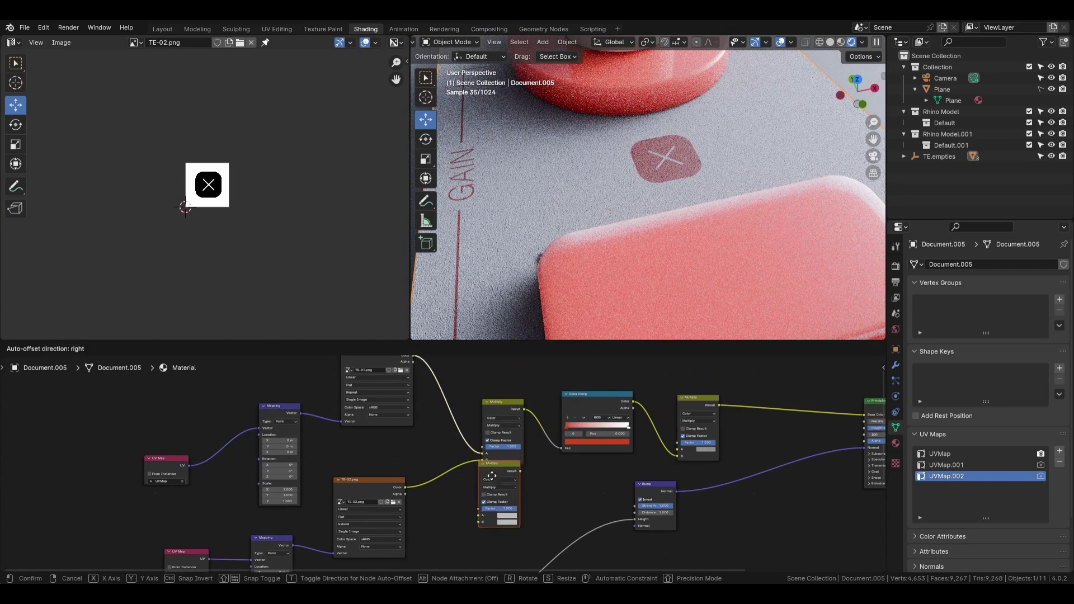
left_click(519, 489)
scroll(480, 444, "up", 4)
middle_click_drag(519, 489, 457, 425)
scroll(520, 440, "down", 3)
left_click_drag(457, 425, 483, 416)
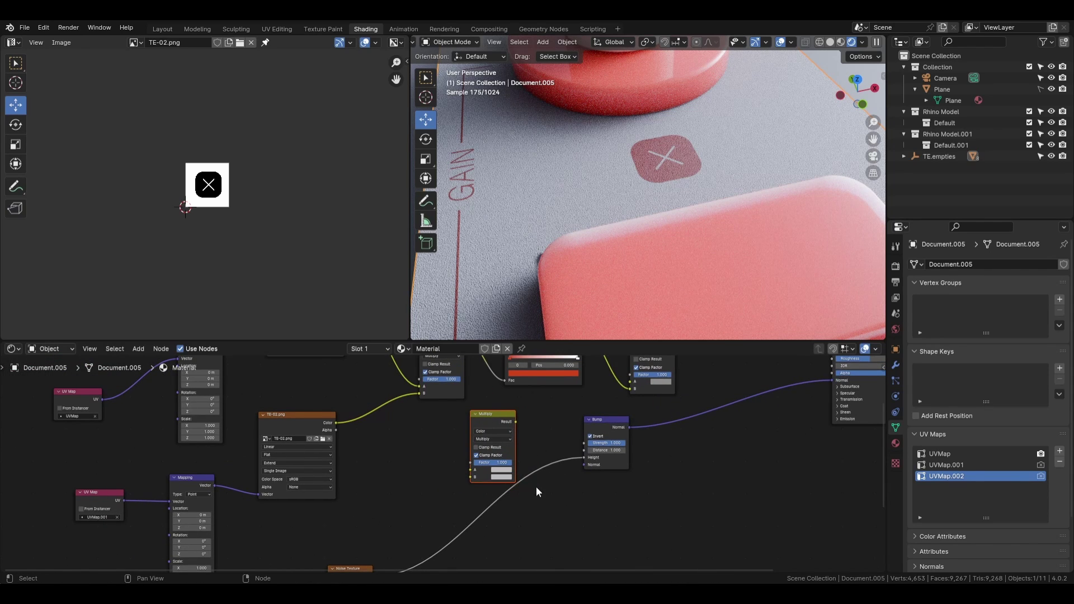
- Feed the noise into input A and the combined labels into input B of the duplicated Multiply node, spacing the Bump node out
left_click(599, 426)
left_click_drag(597, 422, 626, 433)
middle_click_drag(552, 485, 564, 469)
scroll(372, 563, "down", 1)
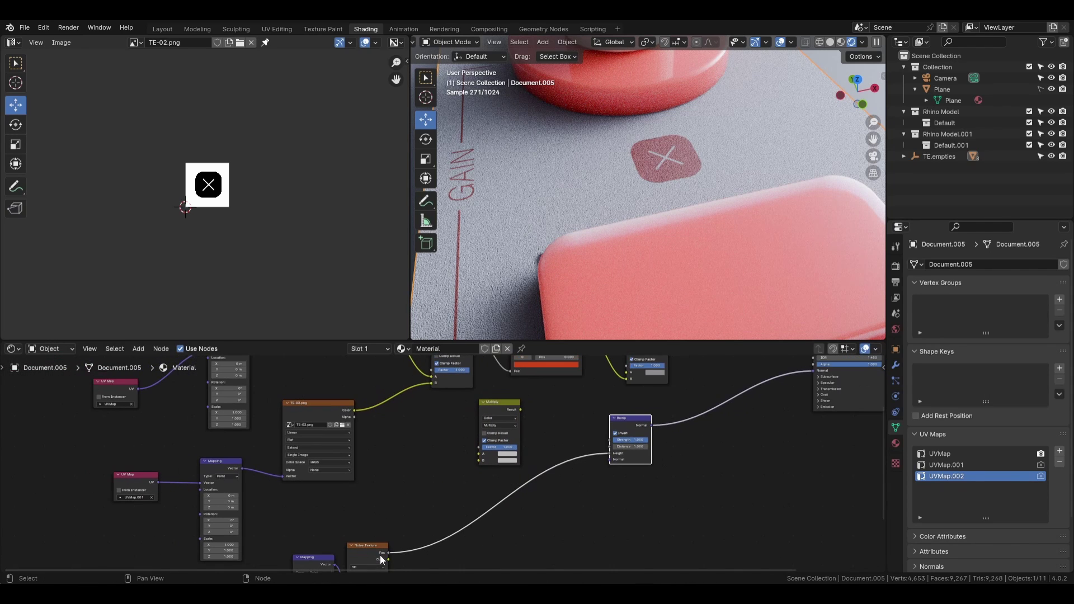
left_click_drag(389, 553, 481, 457)
middle_click_drag(475, 397, 421, 431)
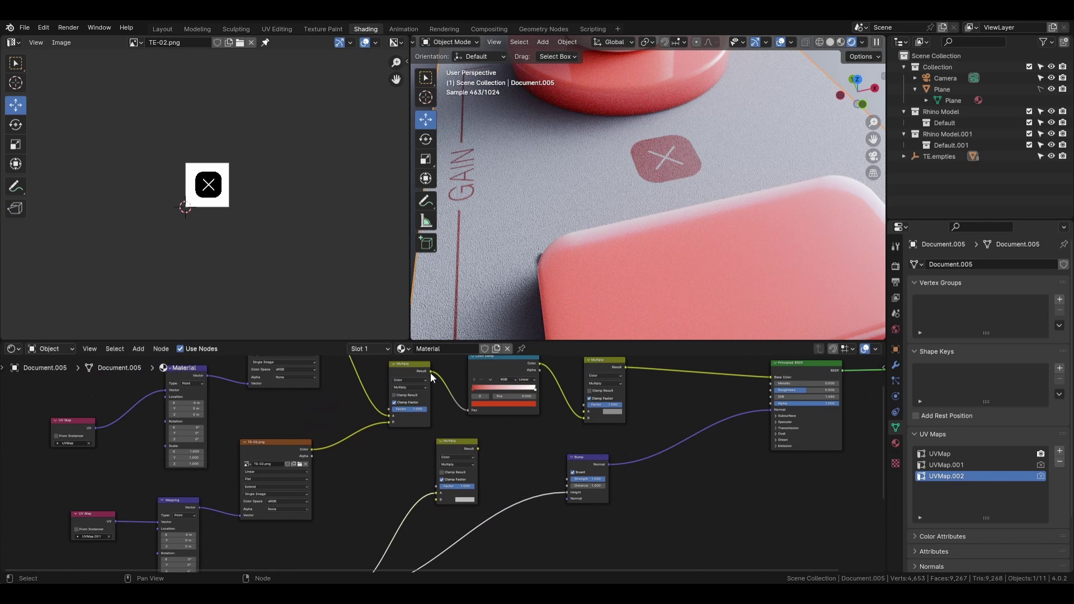
left_click_drag(431, 371, 439, 488)
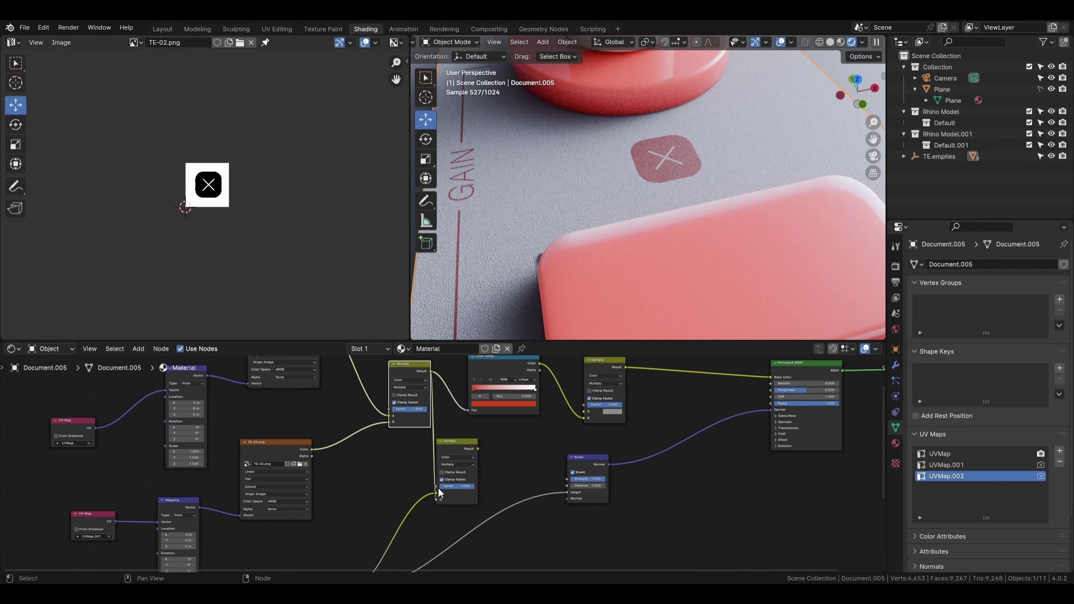
- Preview the duplicated Multiply node's result on the model and inspect it around the X icon and GAIN label
left_click(461, 444, "ctrl+shift")
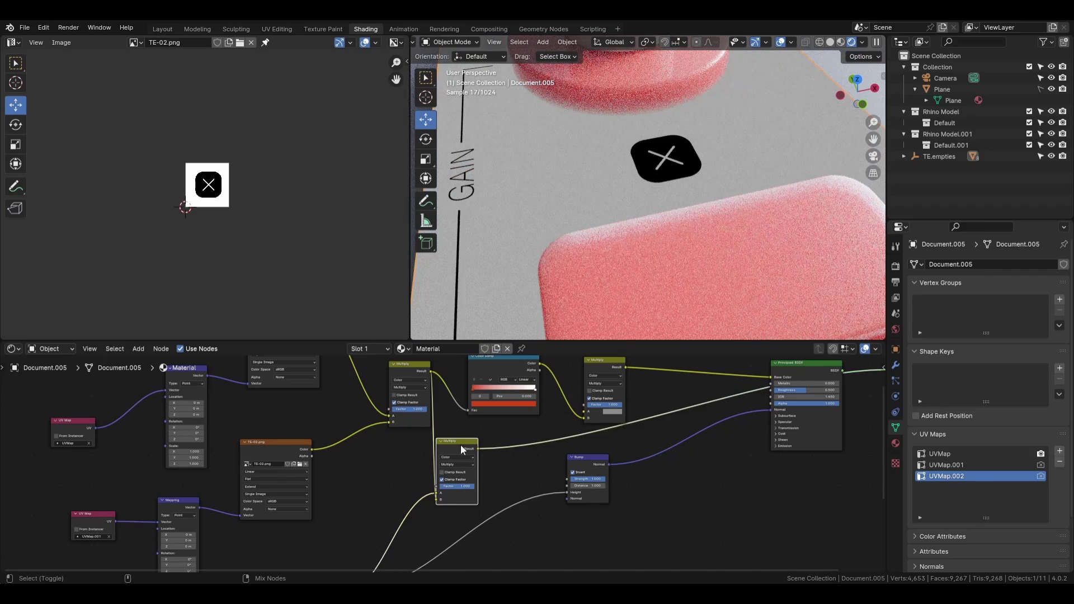
scroll(469, 261, "up", 2)
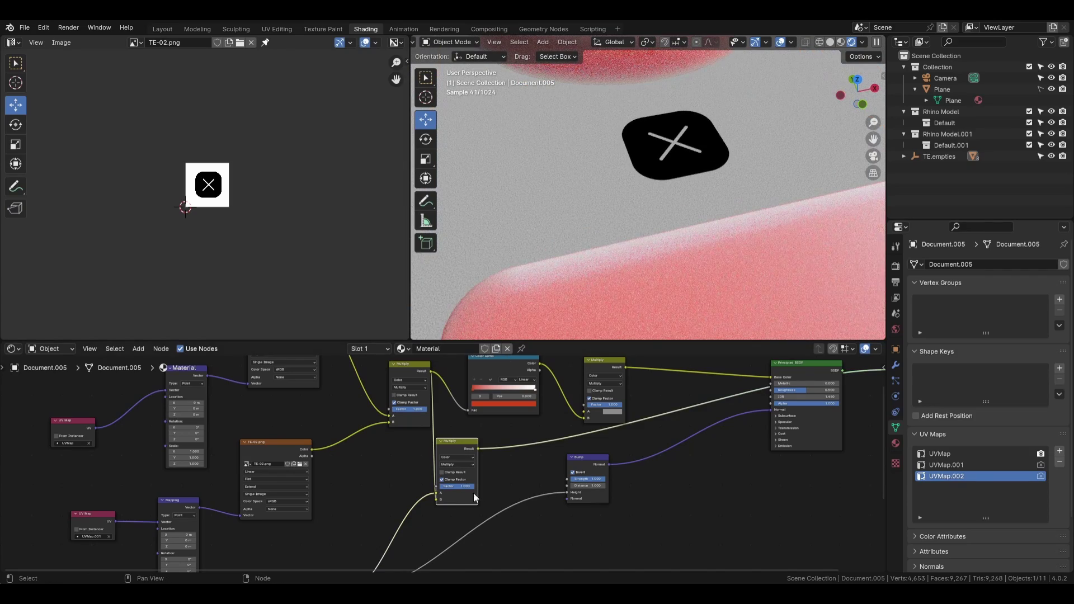
middle_click_drag(522, 273, 570, 232)
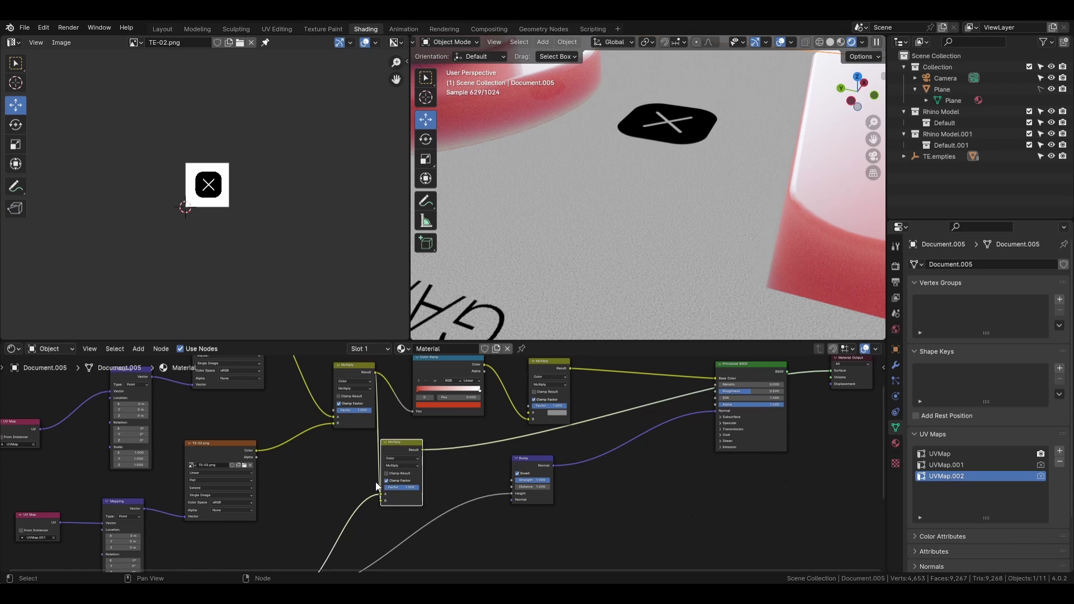
scroll(396, 492, "up", 1)
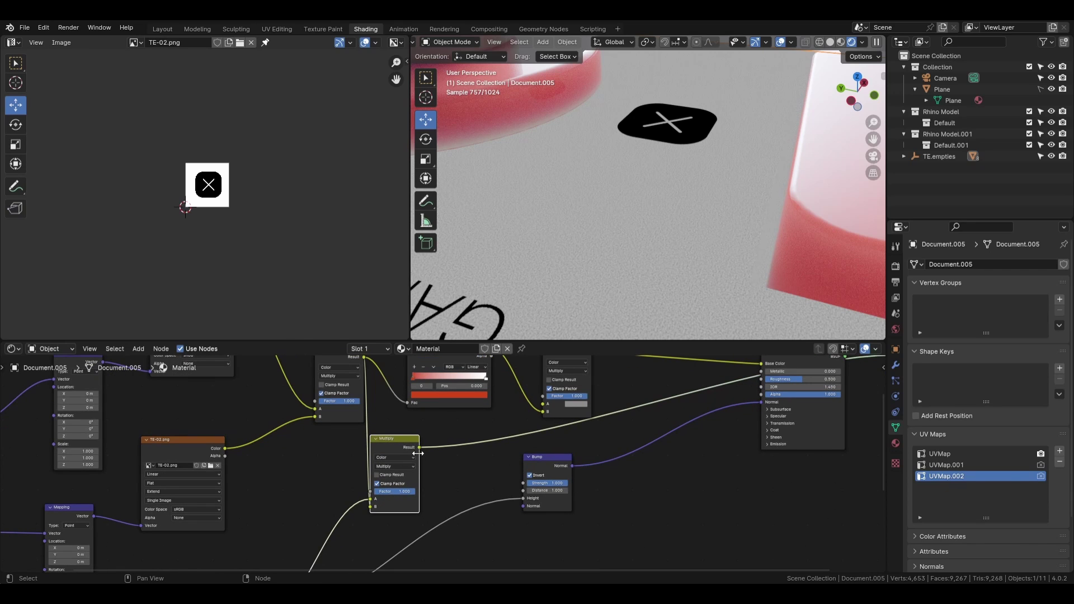
- Connect the duplicated Multiply node's result to the Bump height and send the Principled BSDF back to the material output
left_click_drag(421, 449, 525, 497)
scroll(525, 496, "down", 4)
middle_click_drag(661, 467, 543, 490)
left_click(600, 414)
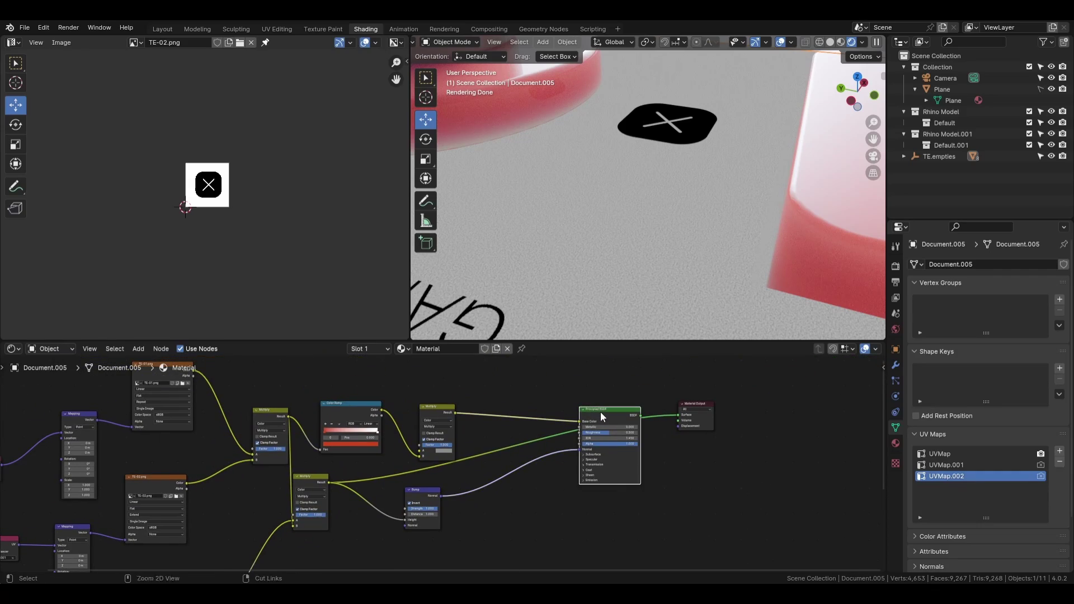
left_click(600, 413, "ctrl+shift")
- Examine the combined label and noise bump around the GAIN label, its line and the X icon
scroll(699, 264, "down", 3)
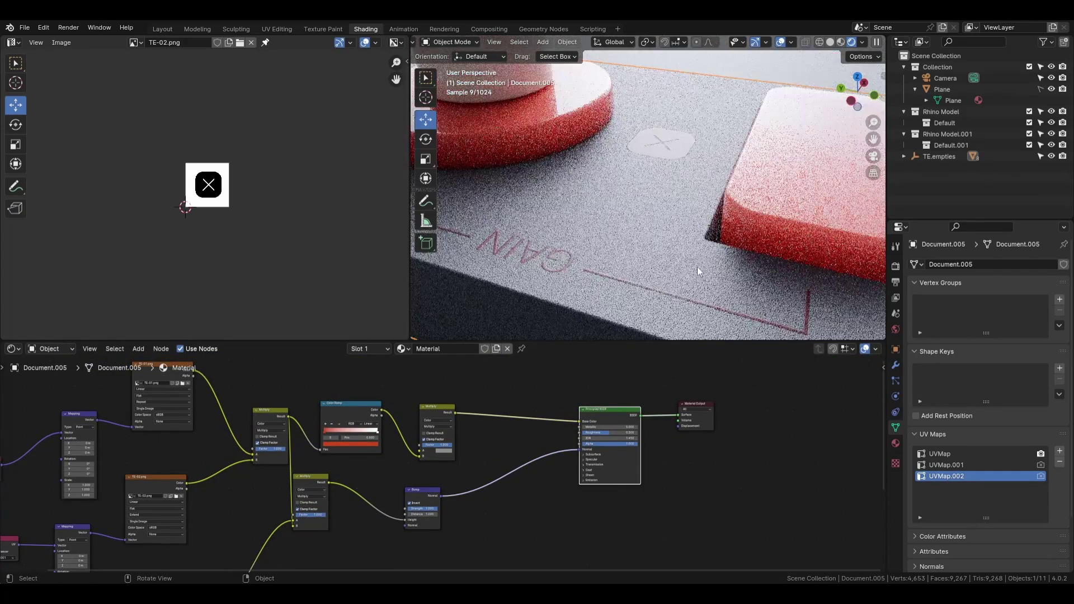
middle_click_drag(697, 266, 591, 311)
scroll(676, 191, "up", 5)
middle_click_drag(676, 192, 596, 223)
scroll(561, 280, "up", 1)
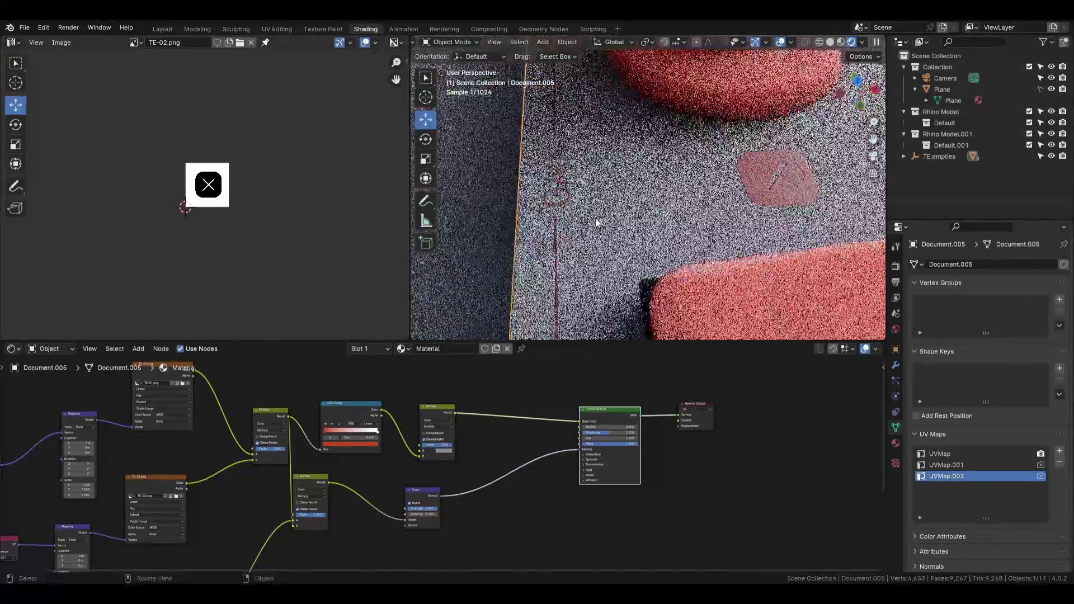
scroll(552, 535, "up", 1)
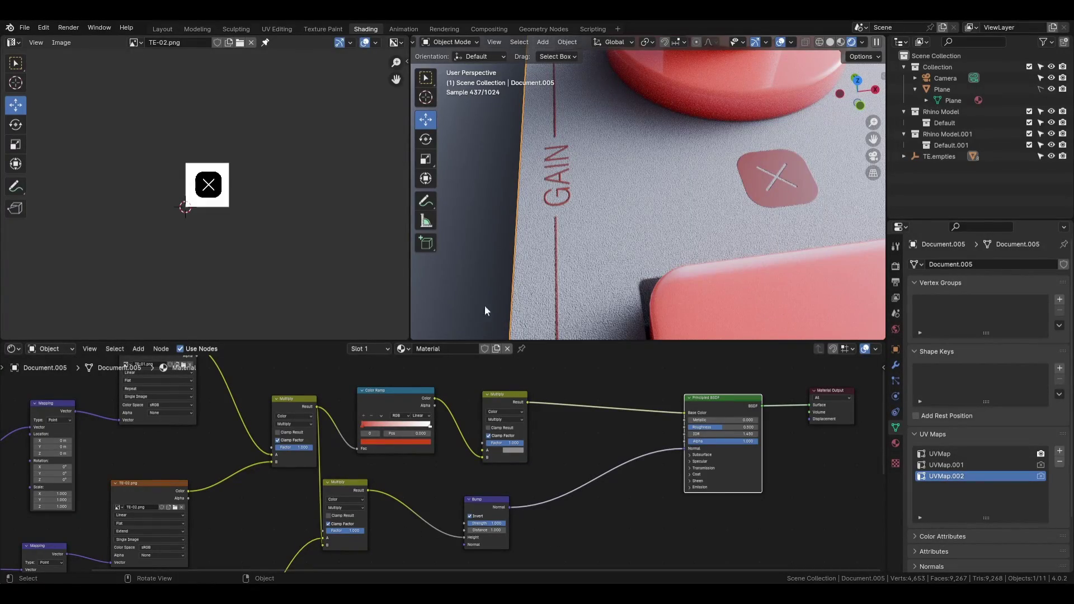
middle_click_drag(486, 304, 578, 232)
scroll(546, 248, "up", 3)
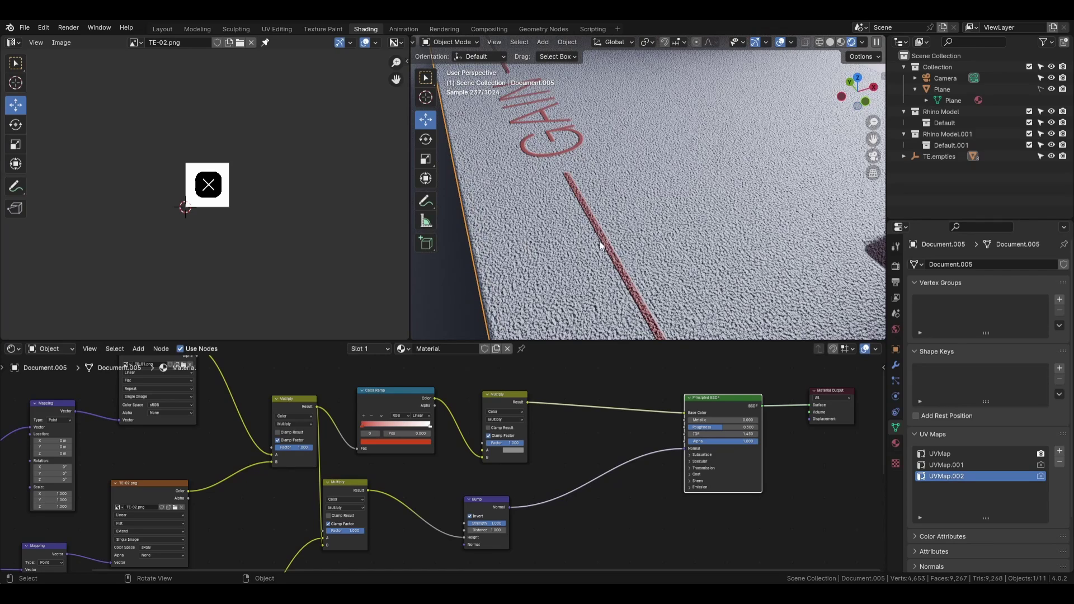
- Try the Add and Darken blending modes on the mixing node that feeds the Bump
middle_click_drag(366, 512, 422, 455)
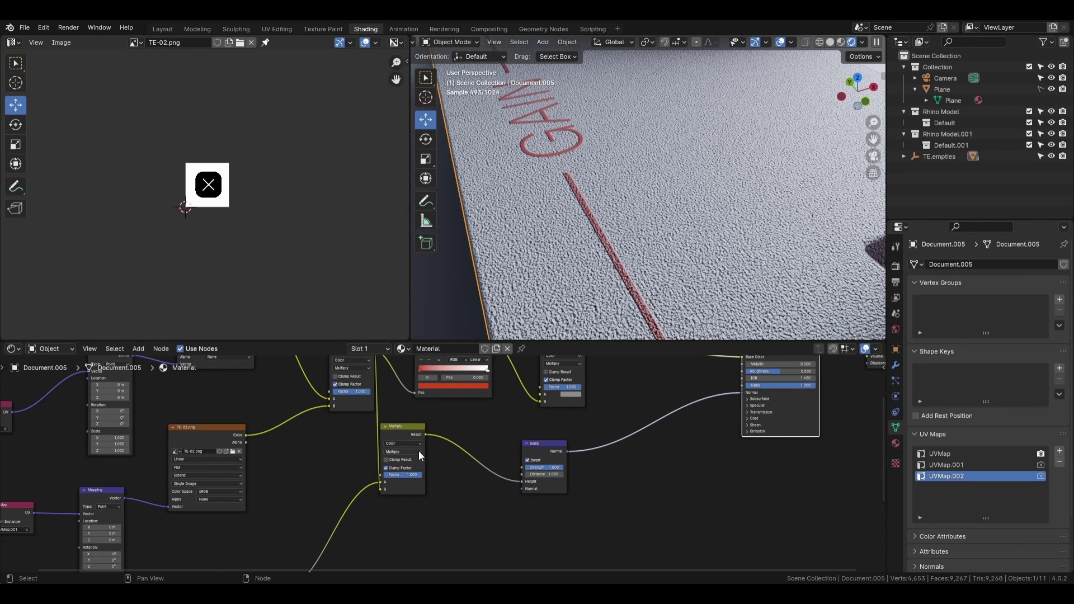
left_click(418, 451)
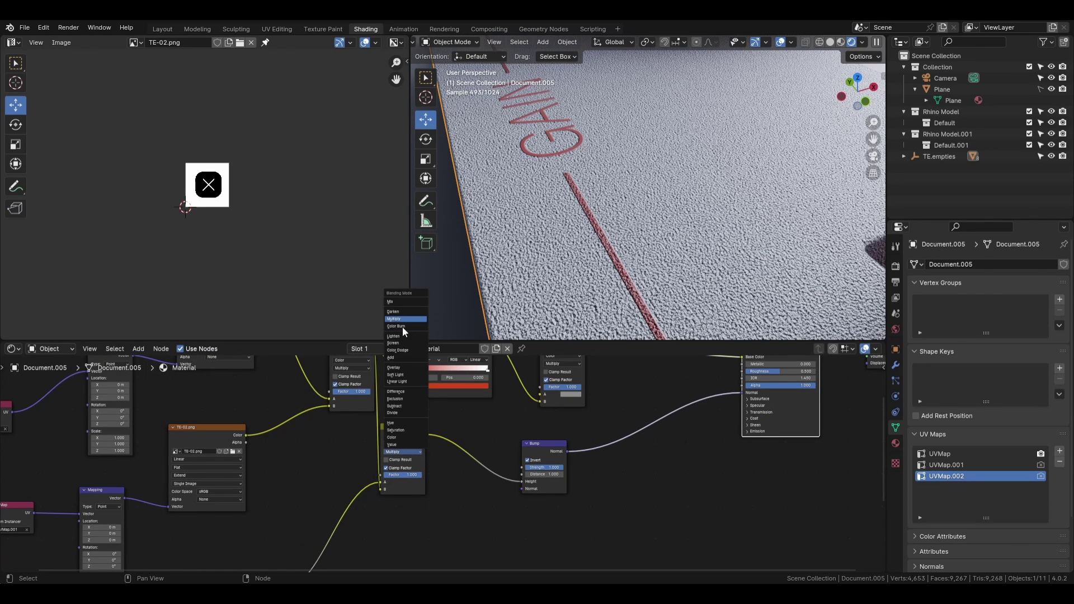
left_click(413, 452)
left_click(411, 357)
left_click(418, 452)
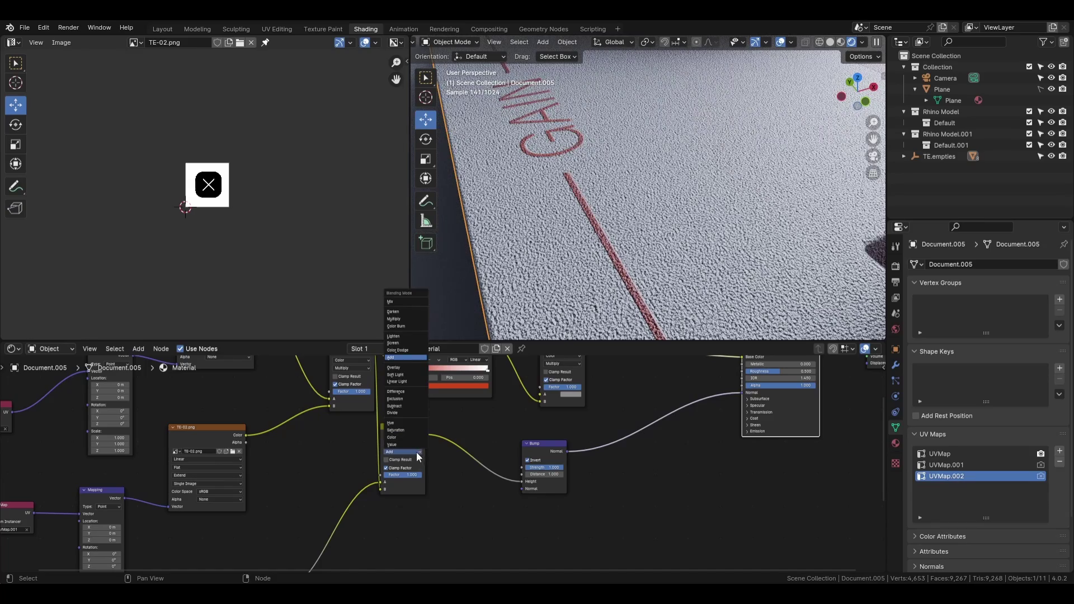
left_click(414, 312)
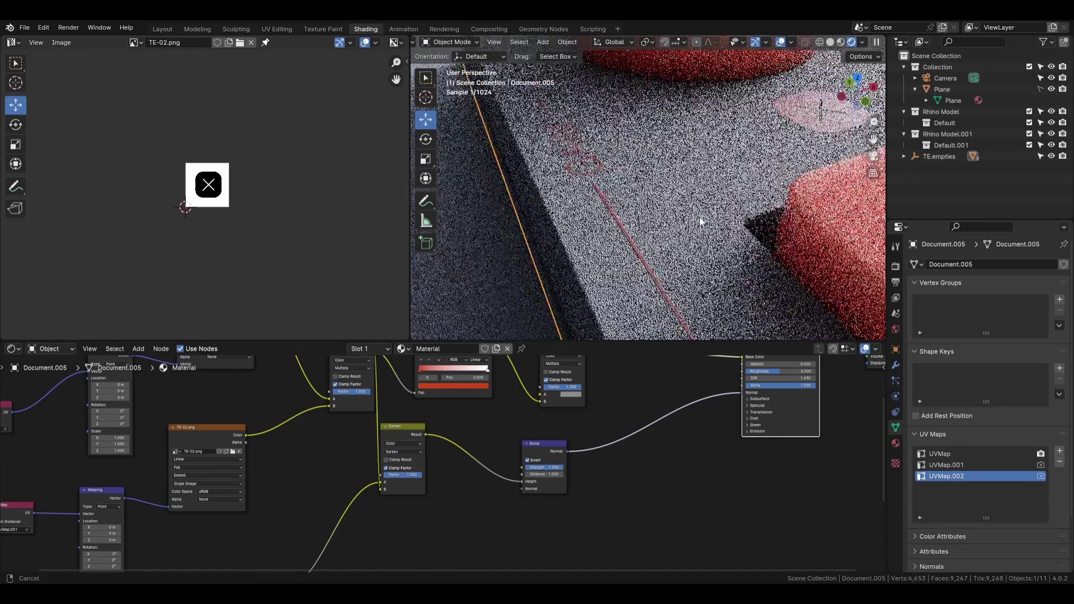
- Examine how the Darken blend affects the bump on the X icon and GAIN label from near and far
middle_click_drag(699, 217, 597, 254, "shift")
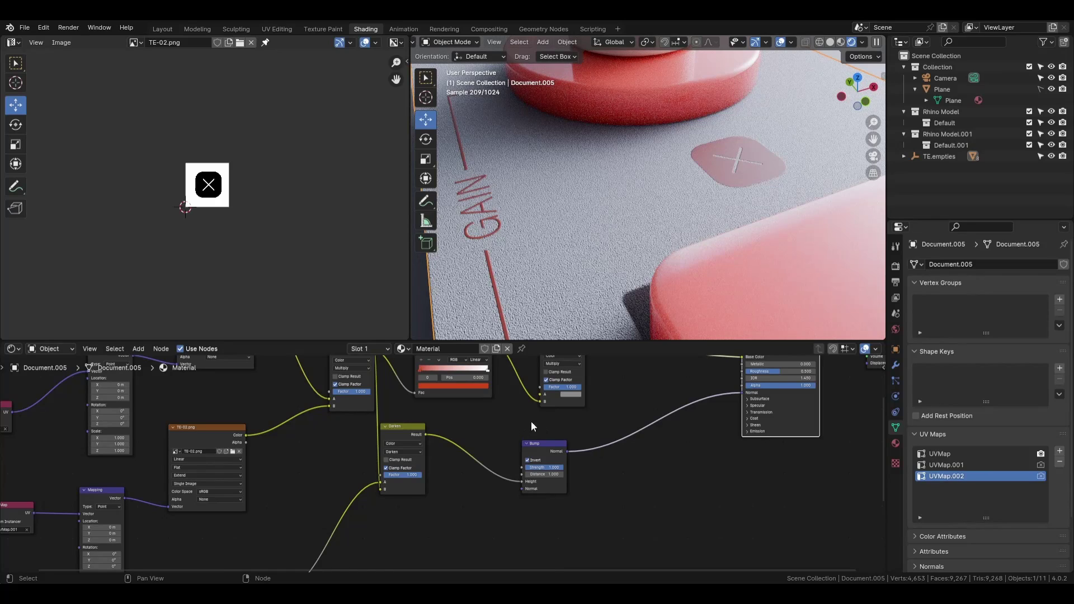
left_click(395, 452)
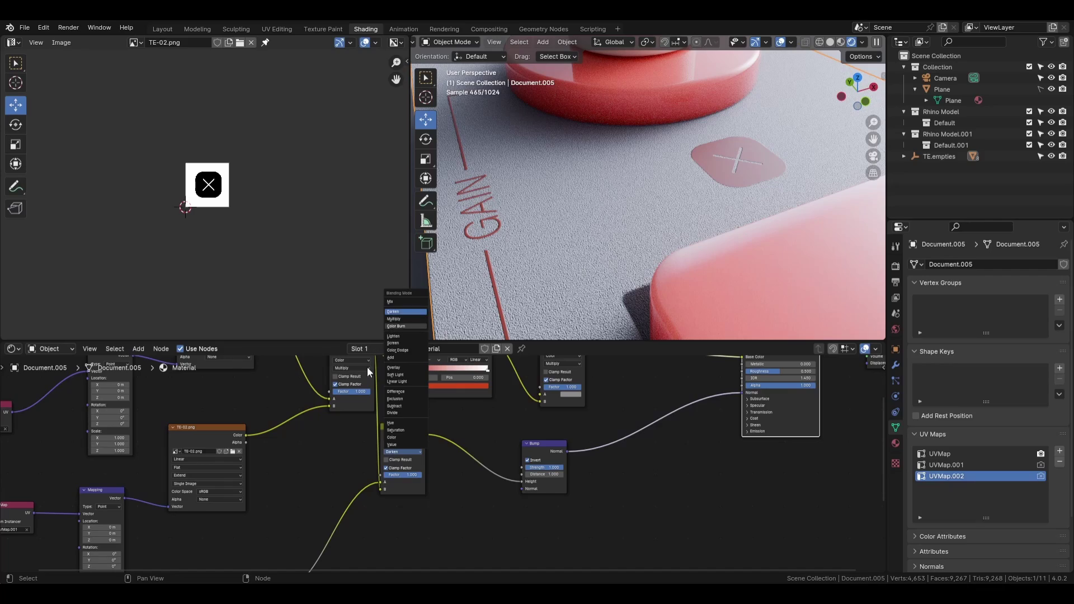
left_click(480, 424)
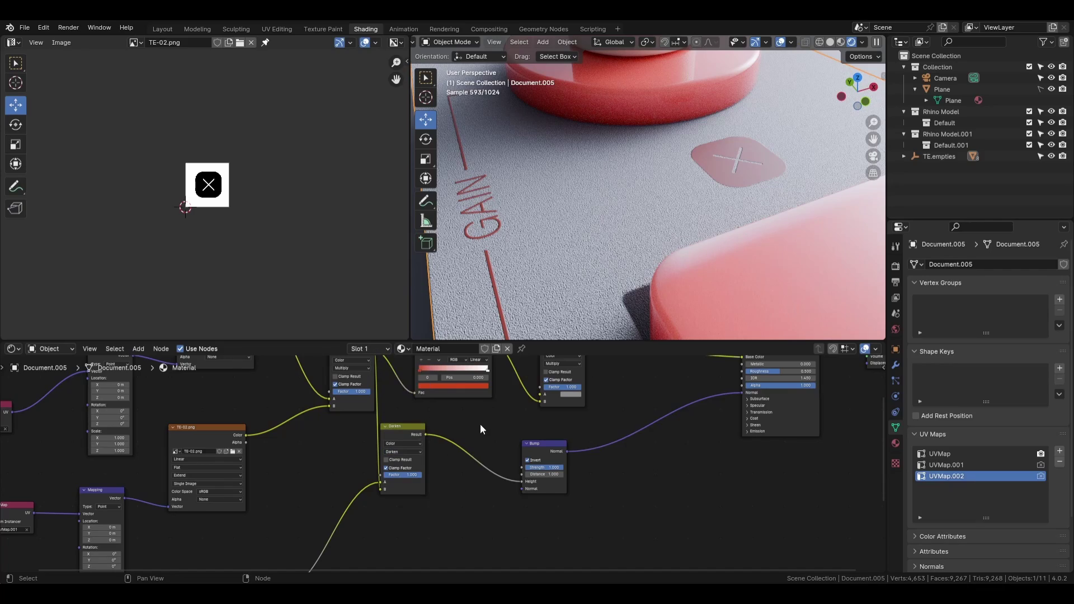
middle_click_drag(756, 303, 734, 305)
scroll(661, 202, "up", 3)
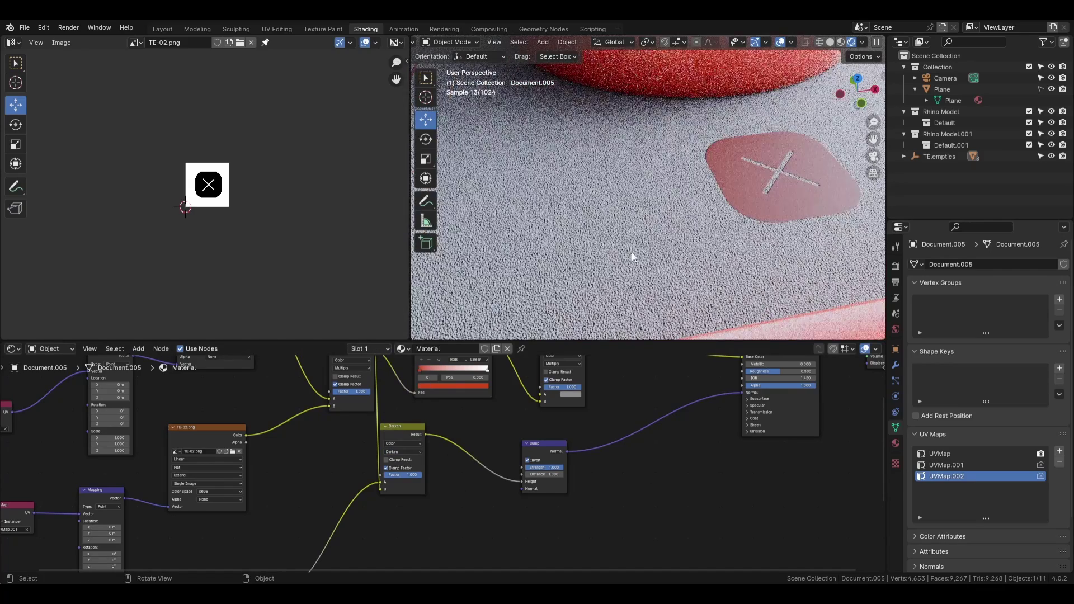
scroll(731, 207, "down", 3)
scroll(727, 207, "up", 2)
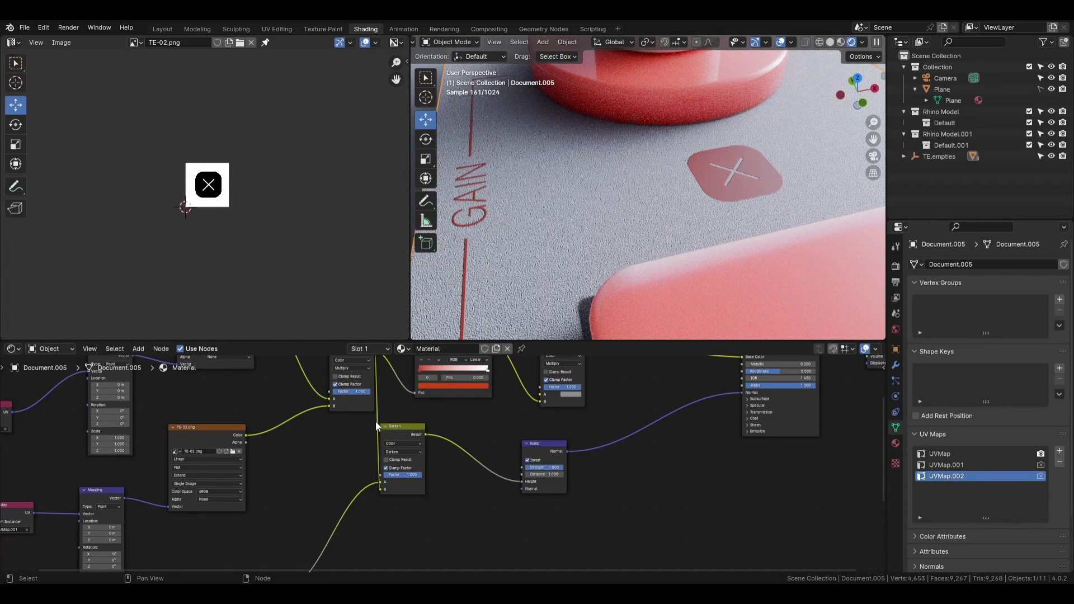
left_click(418, 452)
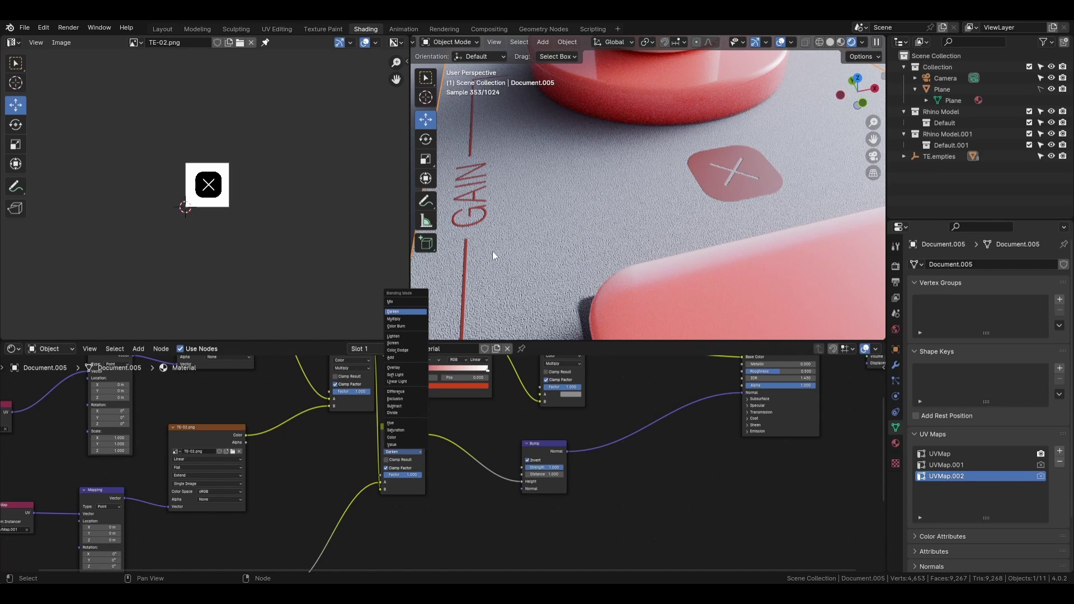
scroll(718, 200, "up", 3)
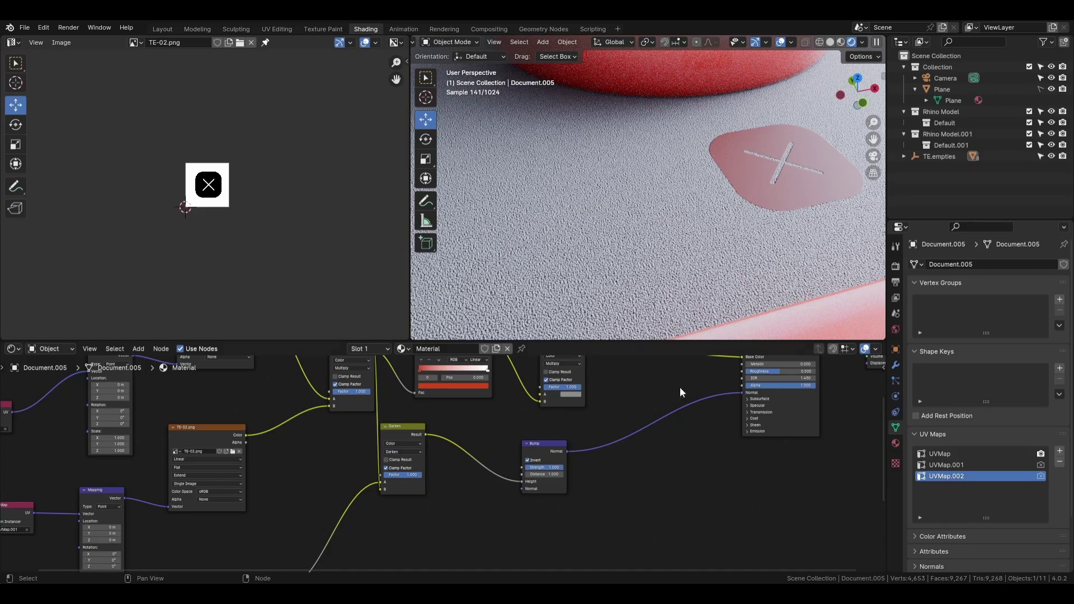
- Set the Bump's mixing node to the Add blending mode and check the relief on the X icon and GAIN label
left_click(399, 452)
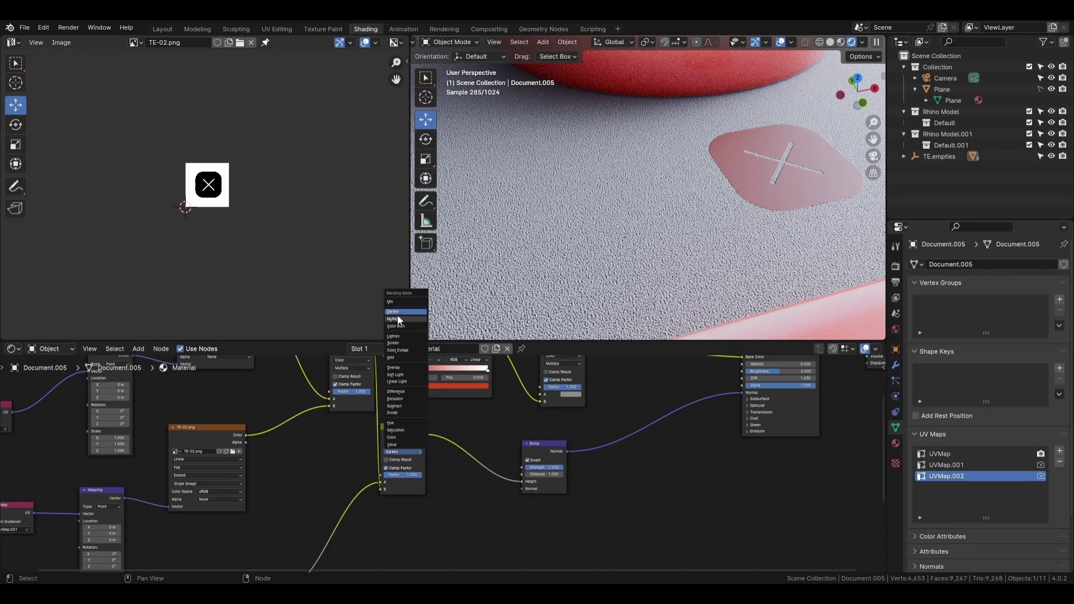
left_click(402, 357)
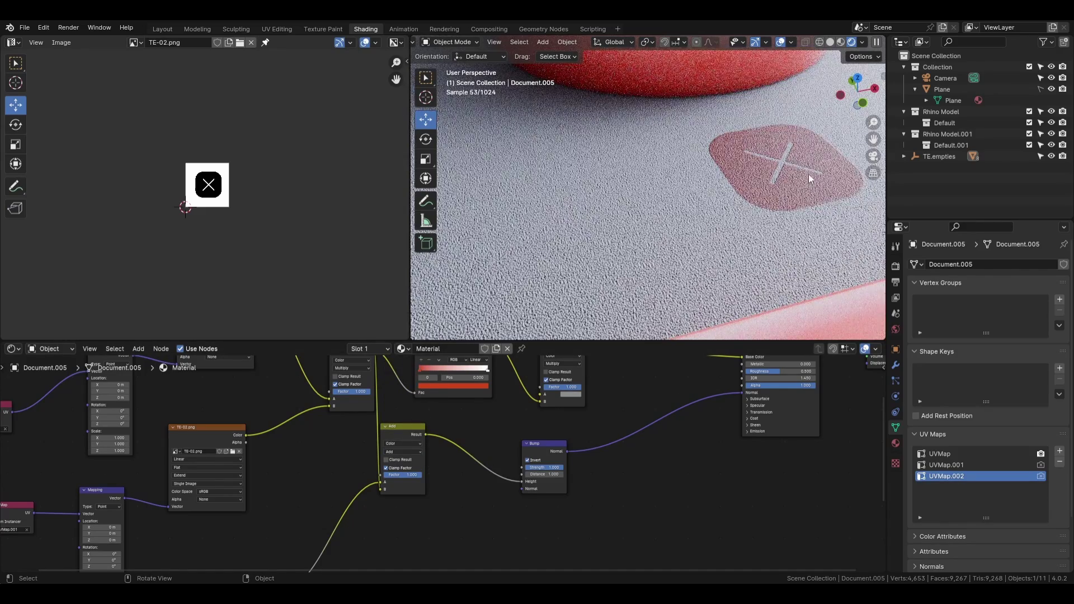
scroll(812, 179, "up", 4)
middle_click_drag(773, 183, 616, 147, "shift")
scroll(636, 247, "down", 4)
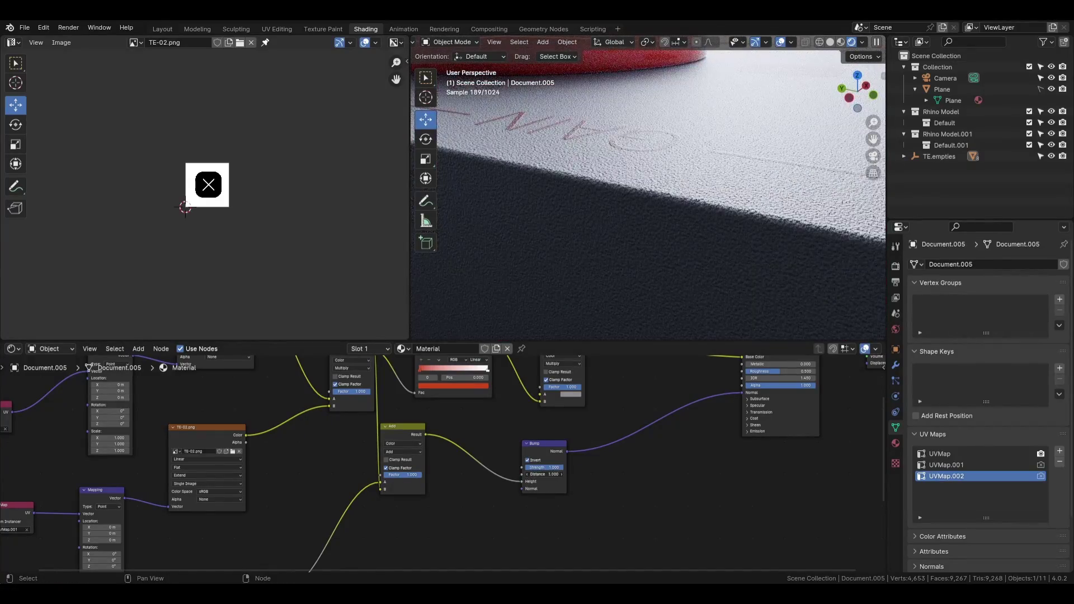
- Raise the Bump node's distance above 4 and check the relief along the GAIN label and its line
left_click_drag(540, 475, 565, 474)
middle_click_drag(646, 137, 616, 180)
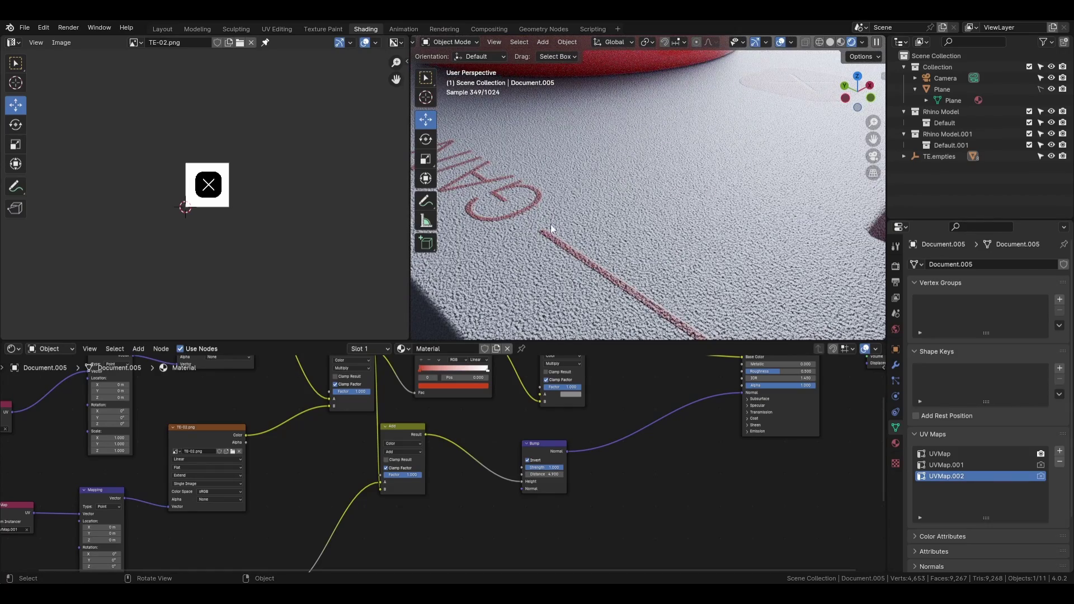
- Try a lower factor on the Add mixing node while checking the bump relief around the GAIN label
middle_click_drag(437, 488, 516, 485)
scroll(621, 250, "down", 6)
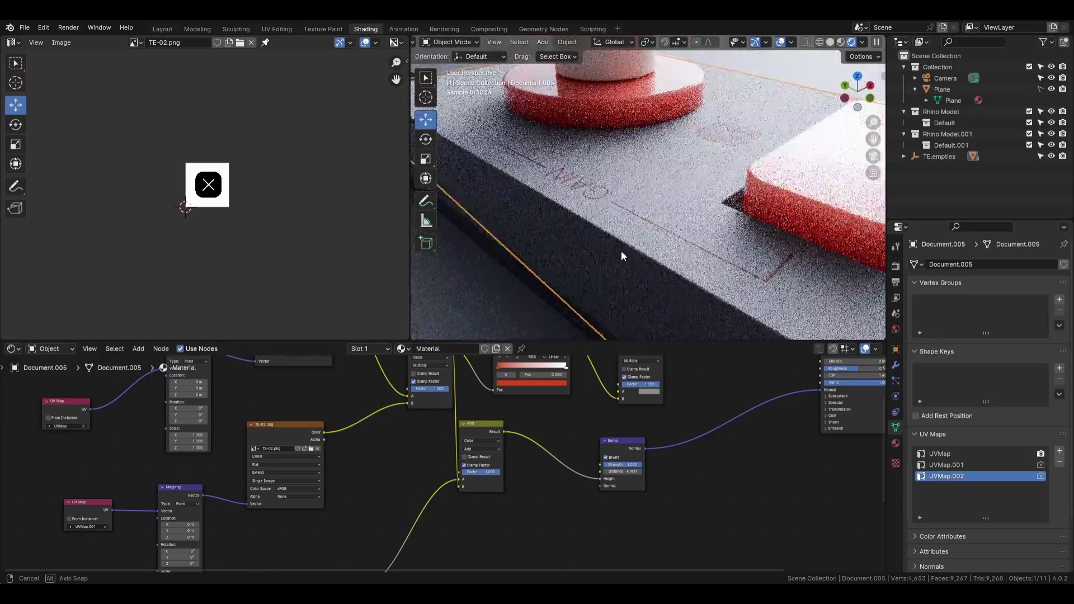
middle_click_drag(621, 250, 562, 216)
scroll(513, 220, "up", 6)
scroll(513, 219, "down", 6)
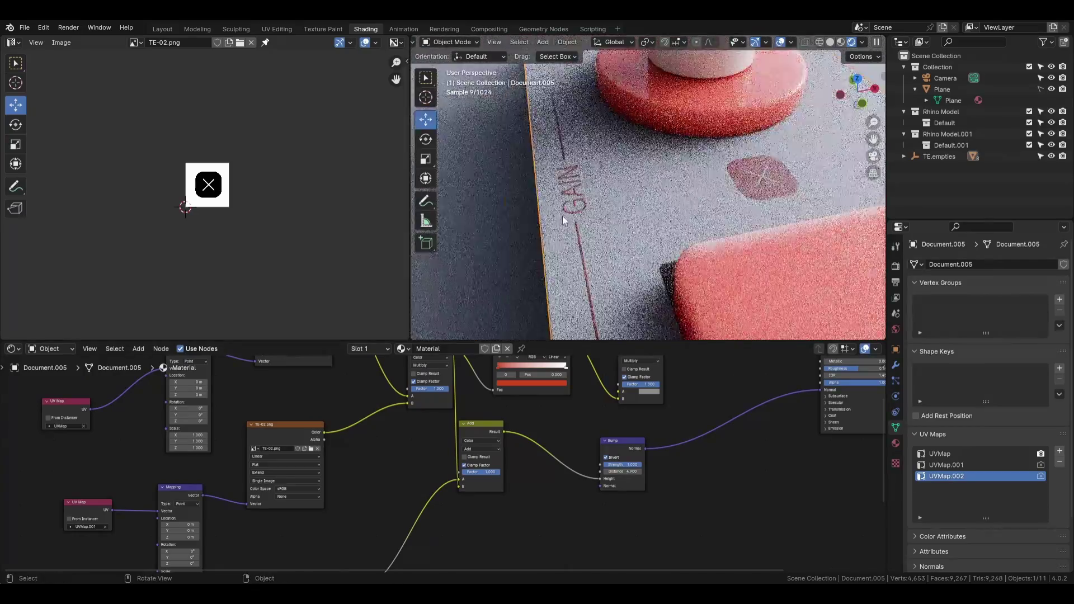
scroll(562, 216, "up", 5)
mouse_move(476, 473)
left_mouse_down()
mouse_move(453, 474)
mouse_move(477, 473)
left_mouse_up()
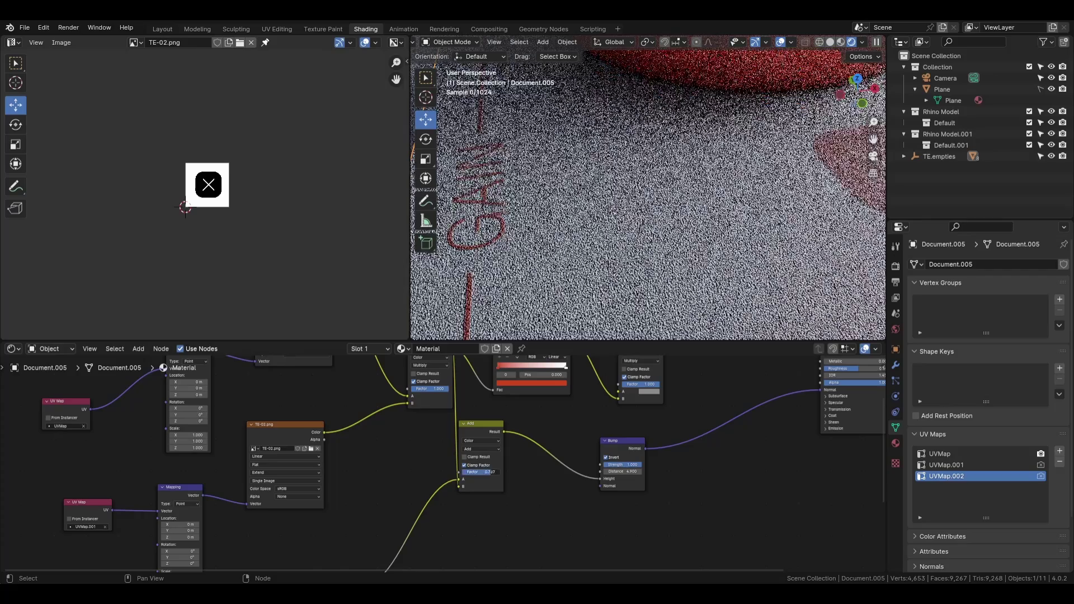
- Set the mixing node that feeds the Bump to the Darken blending mode
scroll(476, 446, "down", 4)
scroll(614, 521, "down", 1)
scroll(494, 470, "up", 3)
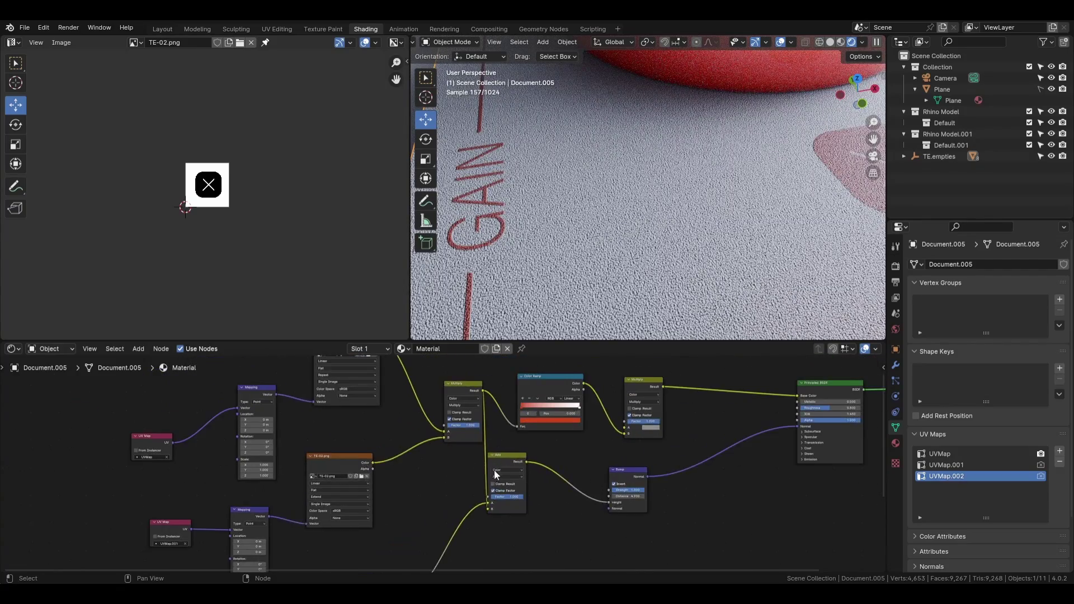
scroll(425, 471, "up", 2)
left_click(490, 499)
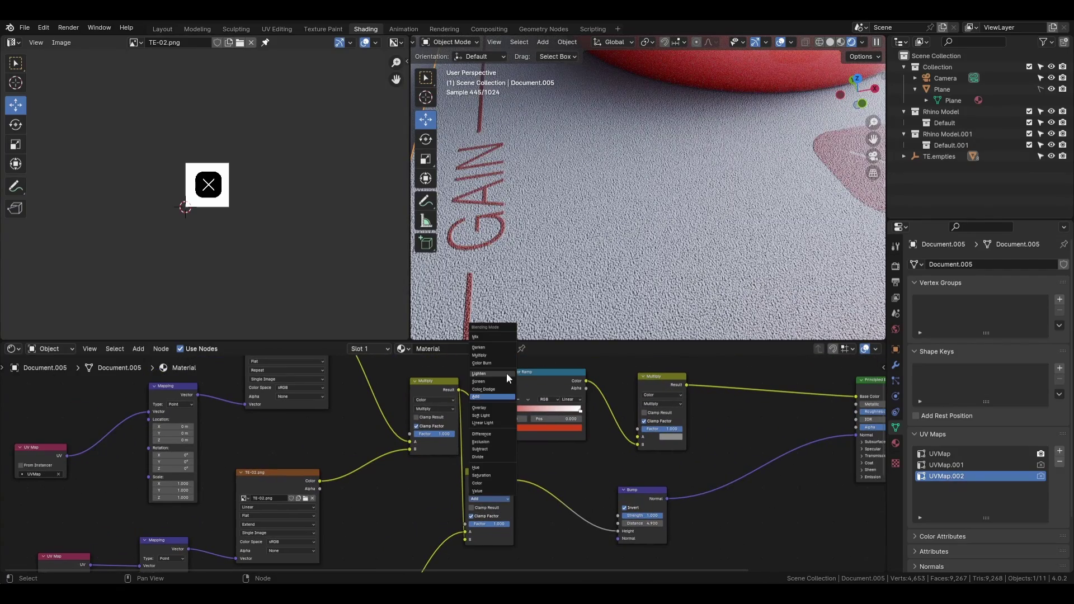
left_click(503, 345)
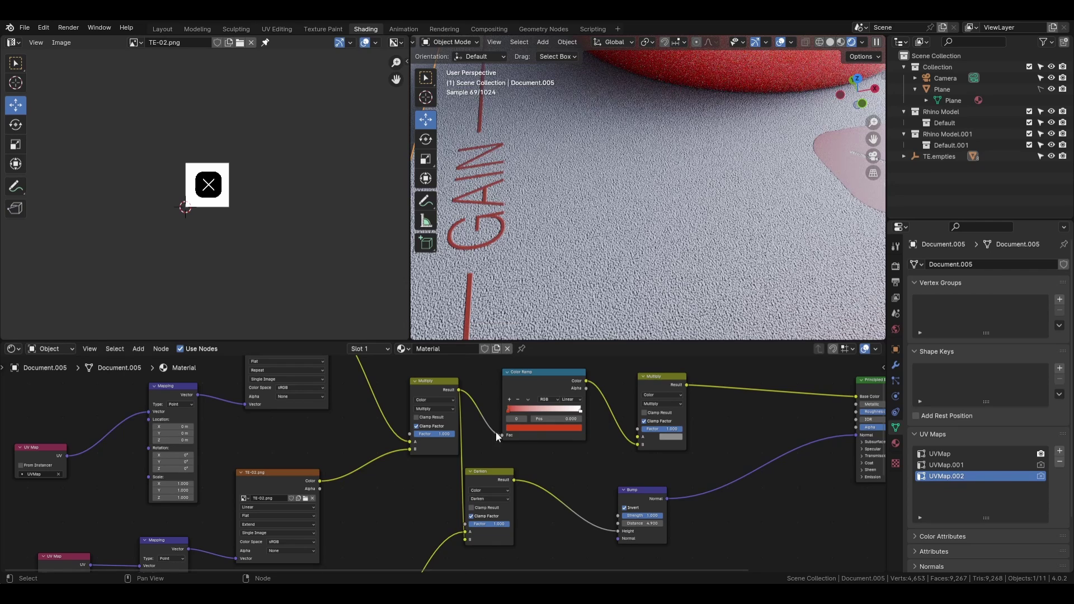
- Look over the material's node network from the UV Map nodes through to the Principled BSDF and output
scroll(489, 476, "down", 3)
middle_click_drag(489, 481, 484, 427)
middle_click_drag(632, 458, 623, 475)
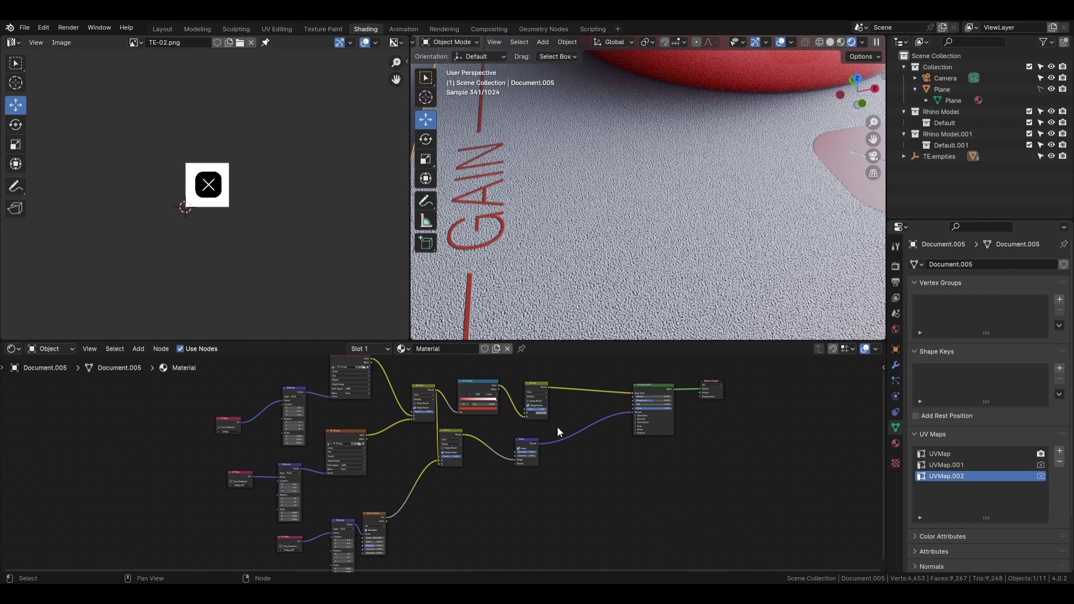
middle_click_drag(505, 528, 522, 570)
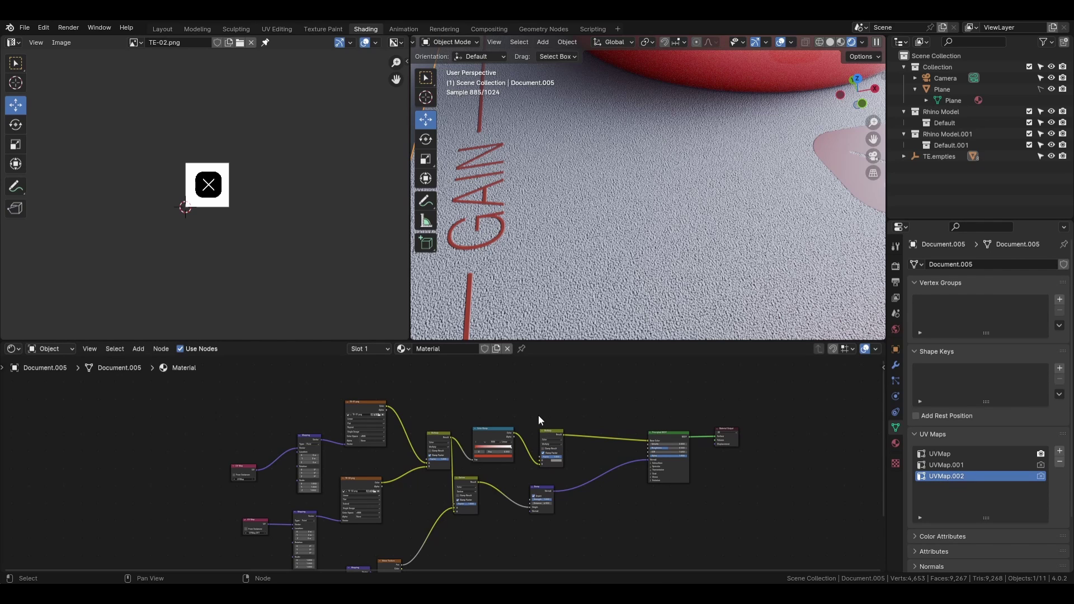
middle_click_drag(544, 394, 512, 387)
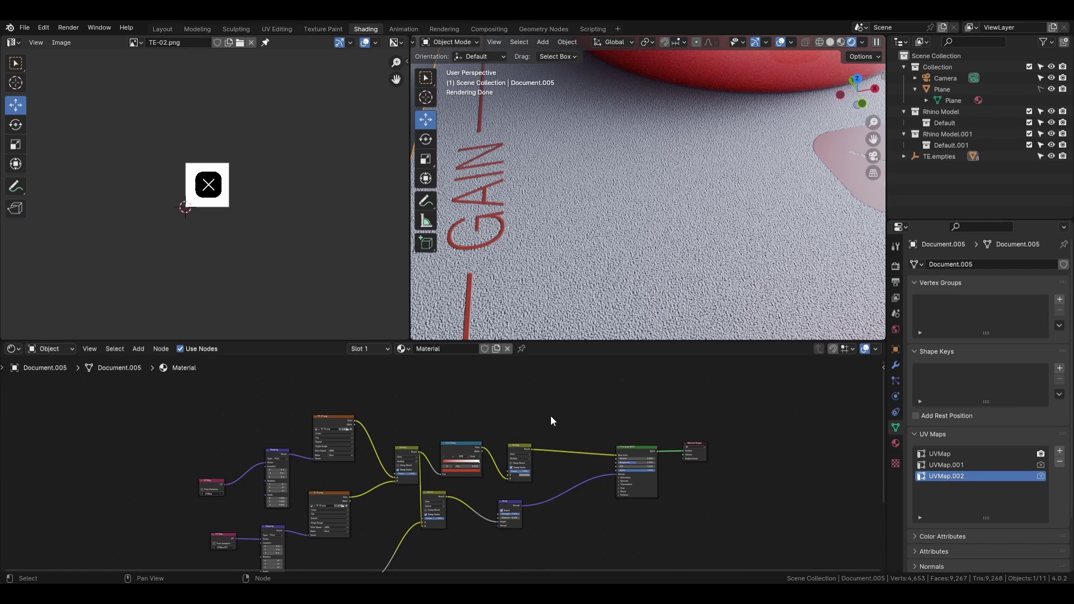
middle_click_drag(551, 404, 549, 387)
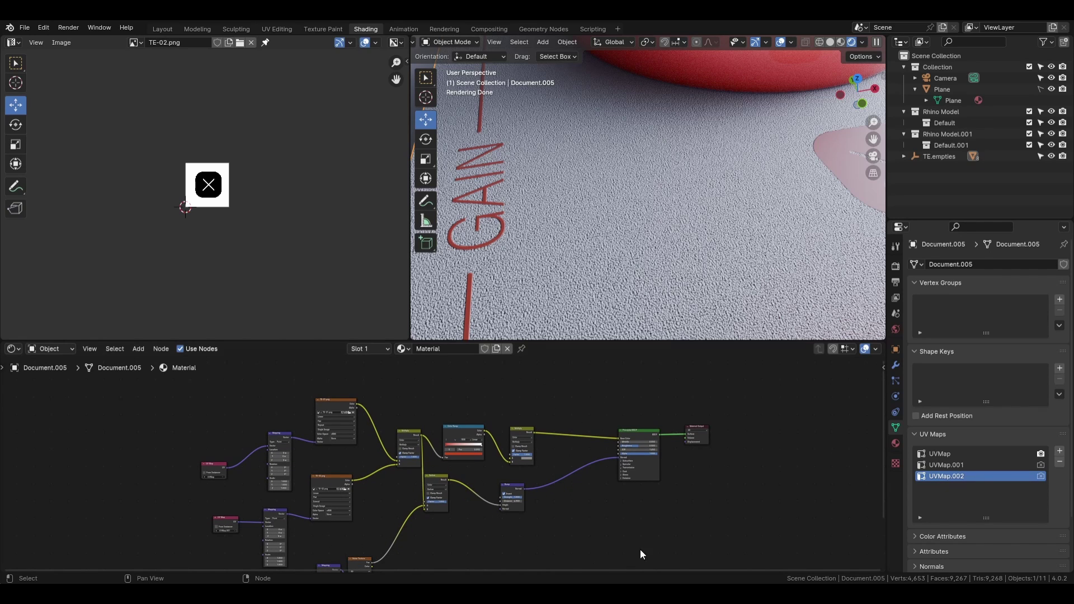
middle_click_drag(531, 448, 595, 408)
scroll(574, 466, "down", 2)
middle_click_drag(611, 479, 631, 498)
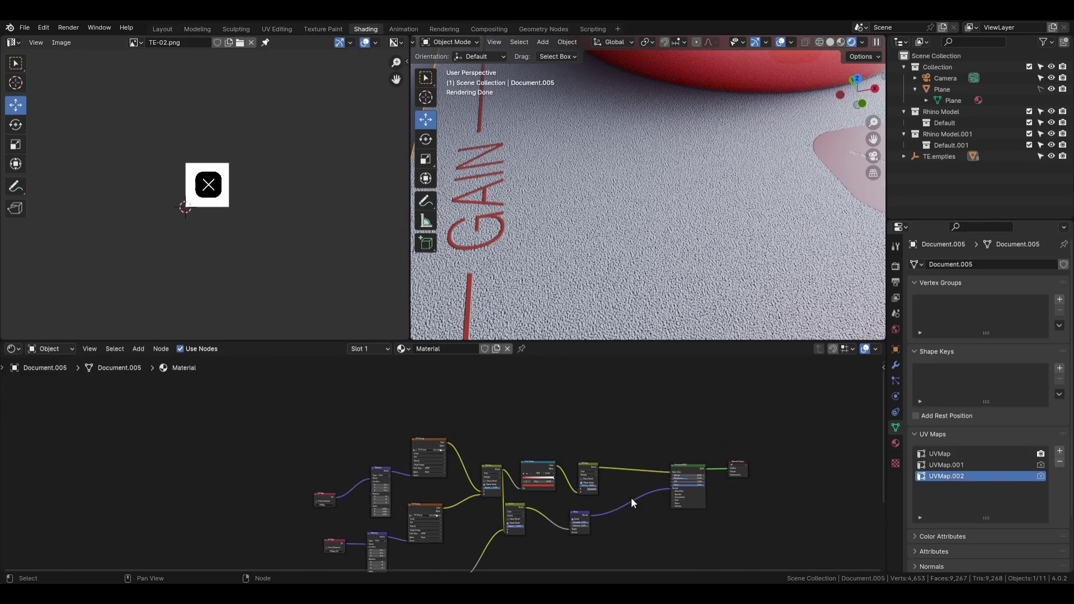
- Try a roughness of 0 and a slightly higher one on the Principled BSDF, checking the reflections on the X icon
scroll(627, 495, "up", 4)
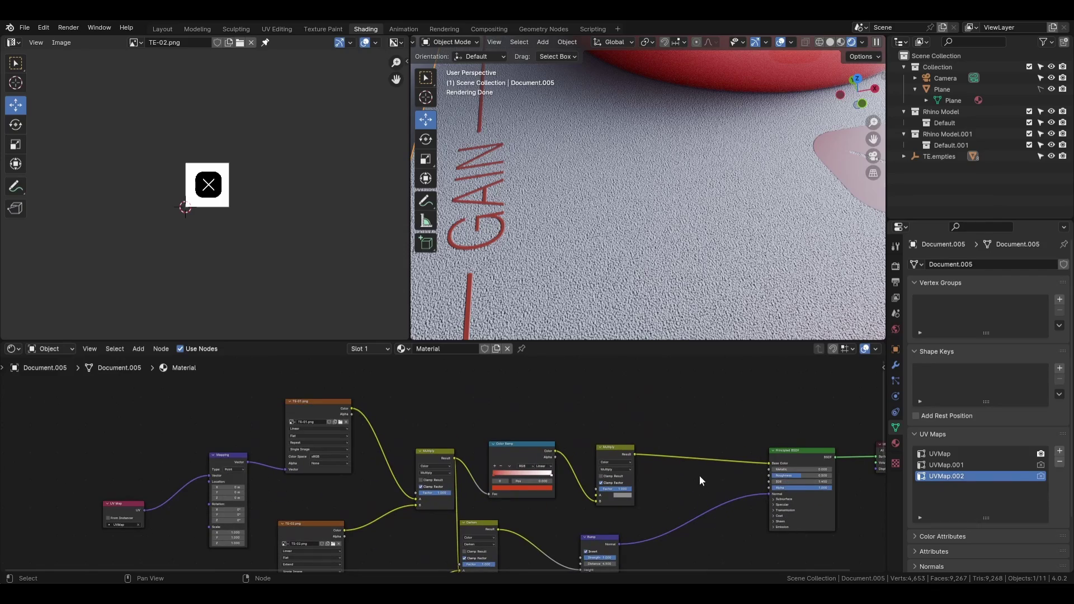
scroll(621, 281, "down", 3)
scroll(809, 465, "up", 1)
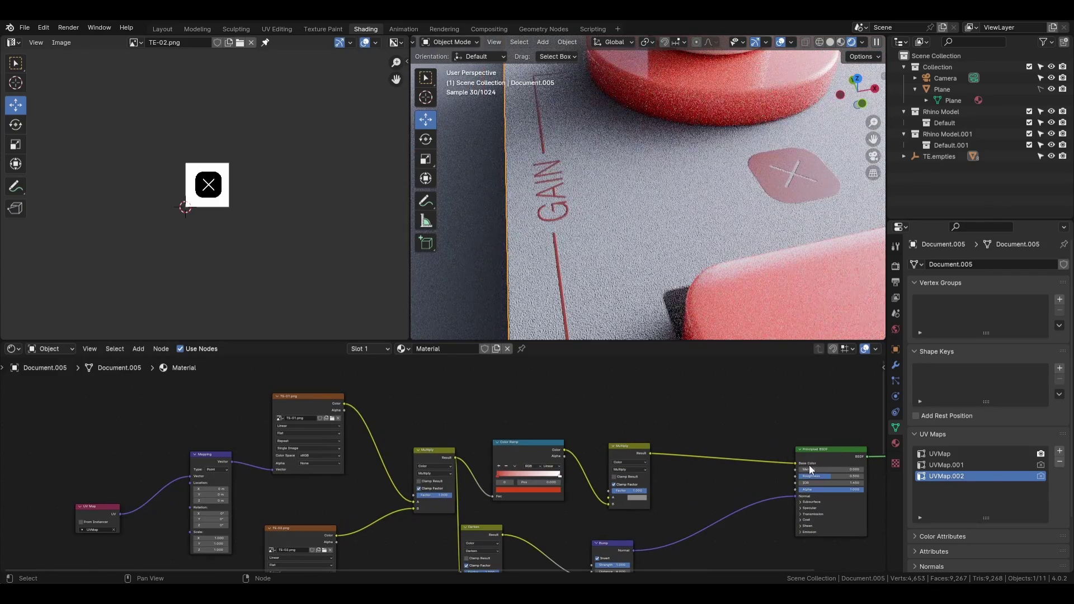
left_click_drag(818, 476, 785, 476)
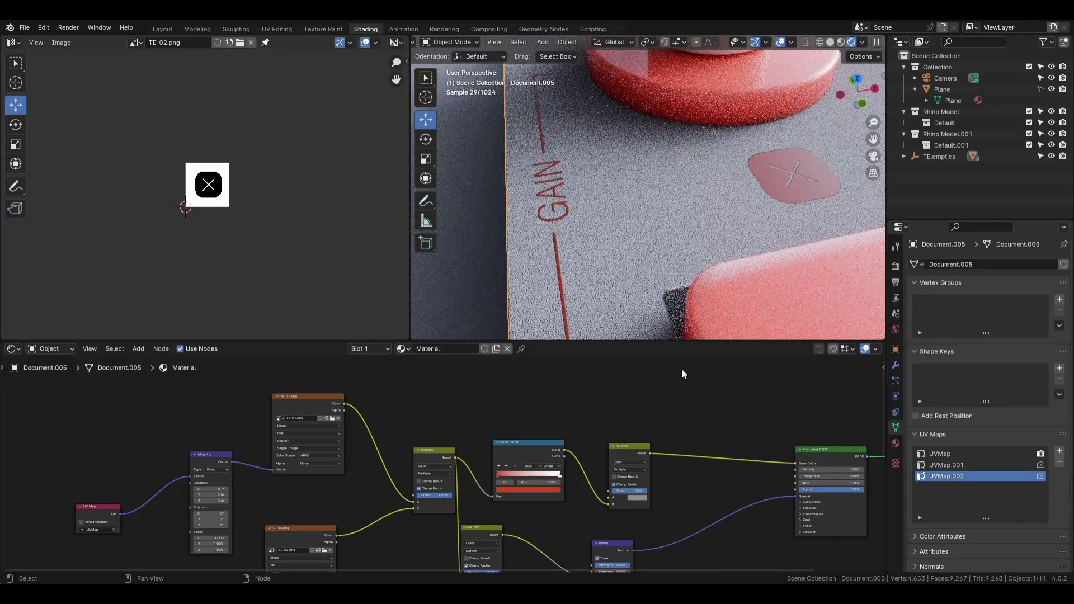
middle_click_drag(631, 270, 629, 305)
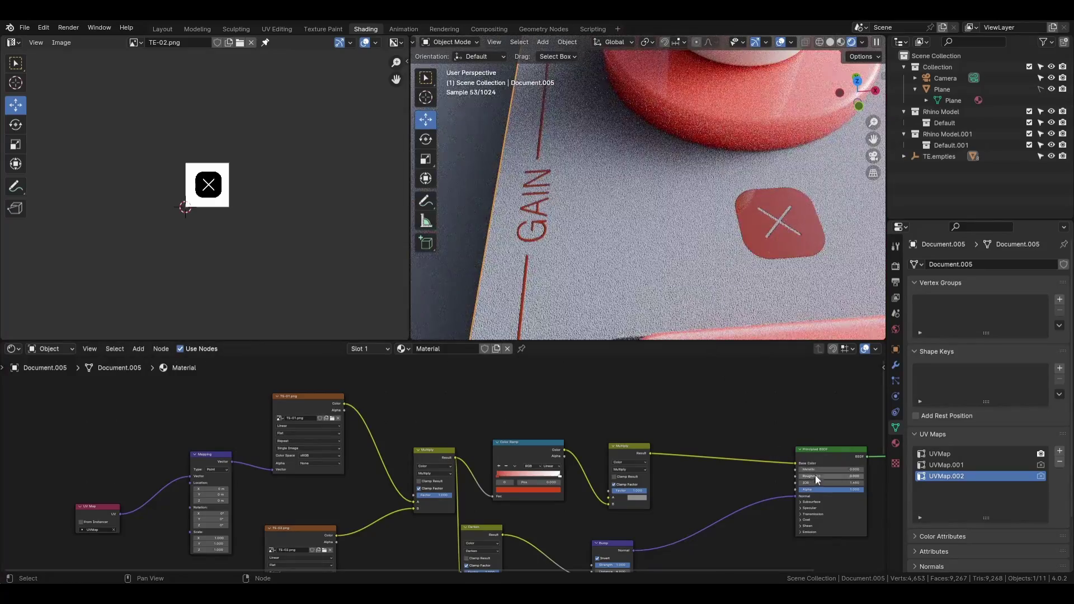
mouse_move(816, 476)
left_mouse_down()
mouse_move(879, 477)
mouse_move(820, 476)
left_mouse_up()
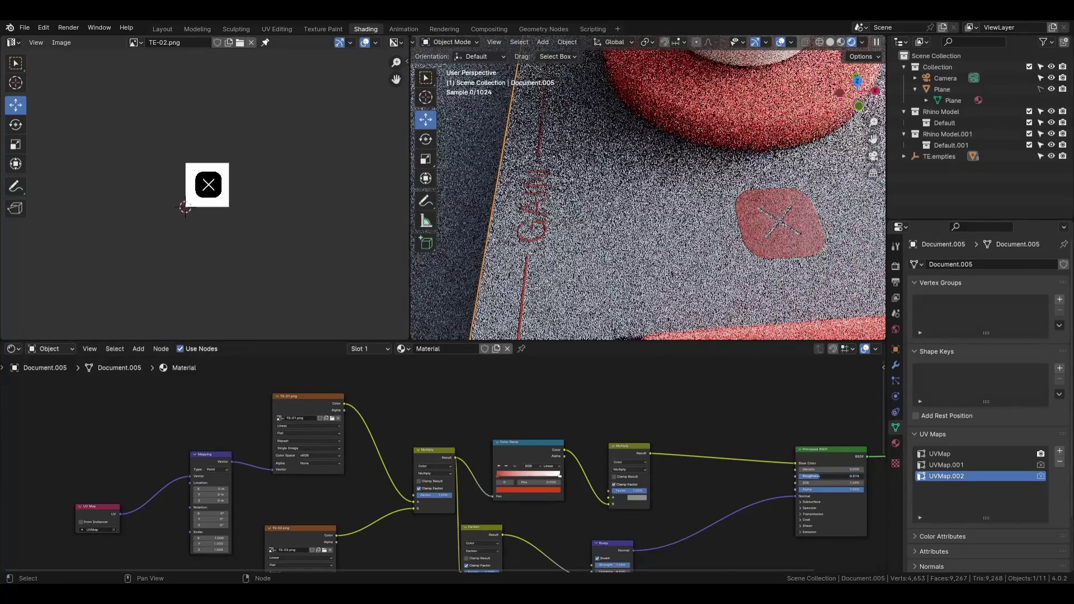
- Preview the label graphics' Multiply node, connect its result to the Principled BSDF's Roughness, and check the gloss on the X icon with the full shader
left_click(512, 442)
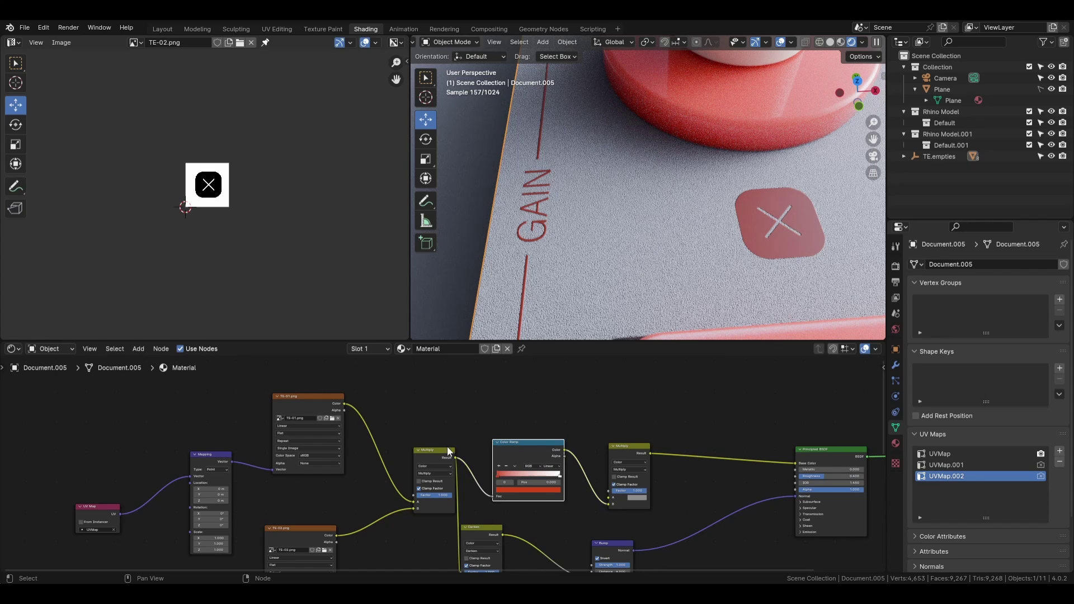
left_click_drag(438, 449, 425, 431)
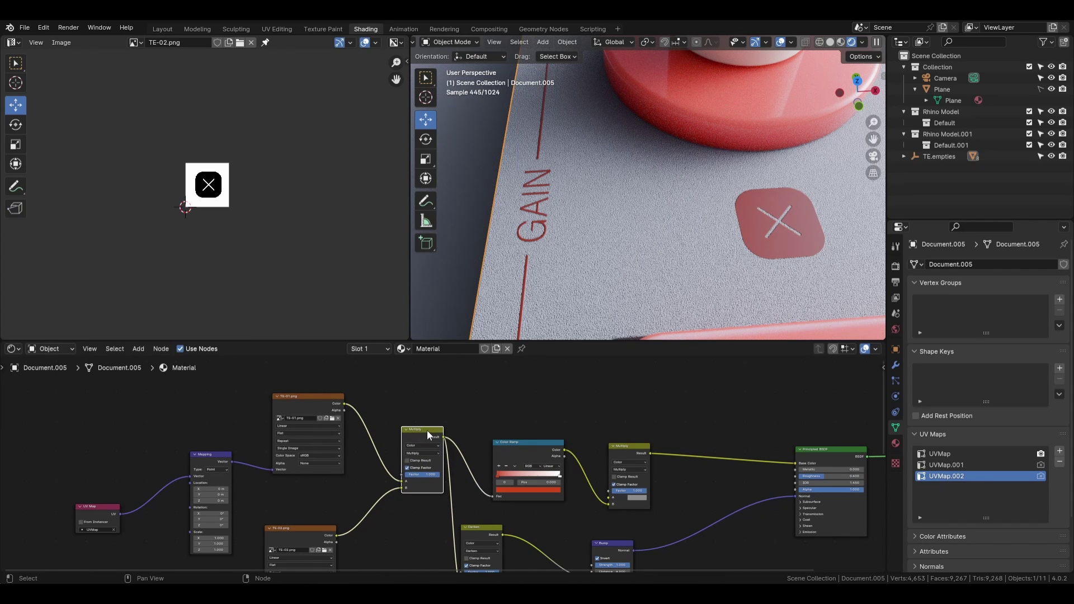
left_click_drag(427, 431, 417, 427)
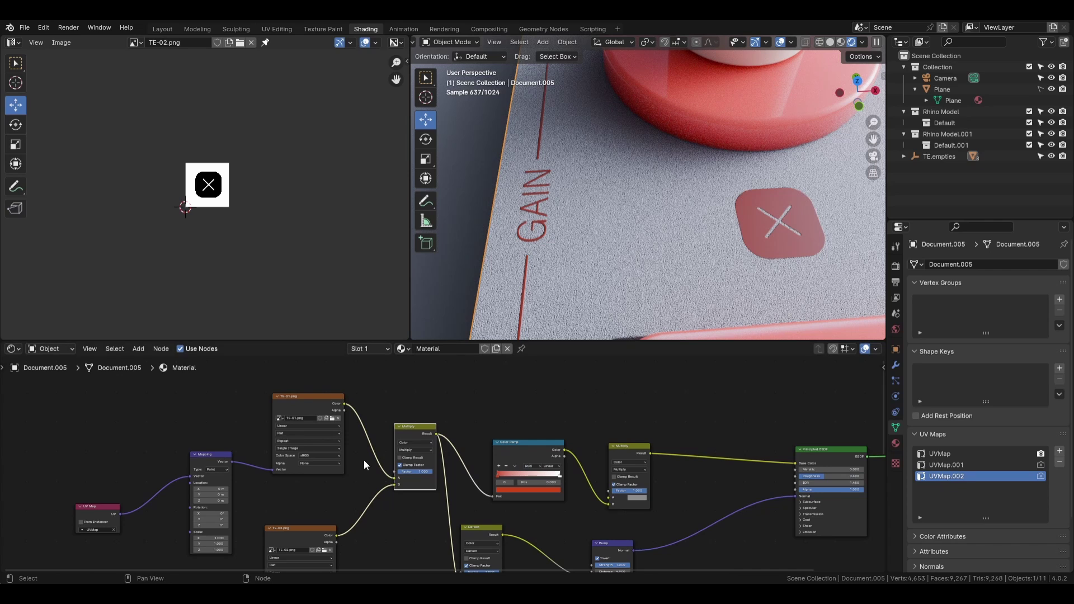
left_click(411, 432, "ctrl+shift")
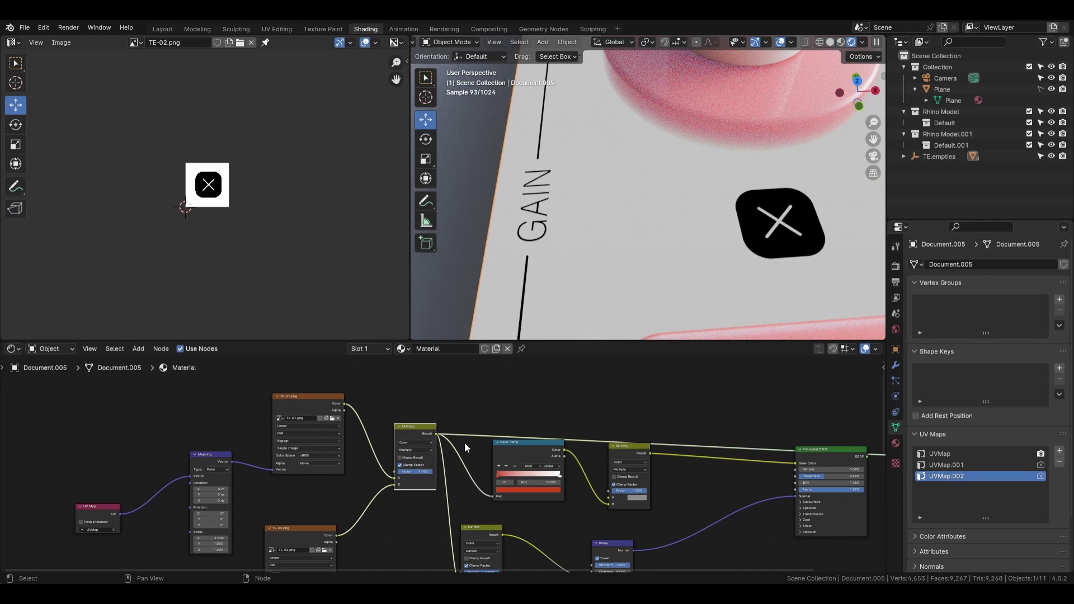
left_click_drag(439, 435, 796, 476)
left_click(813, 449, "ctrl+shift")
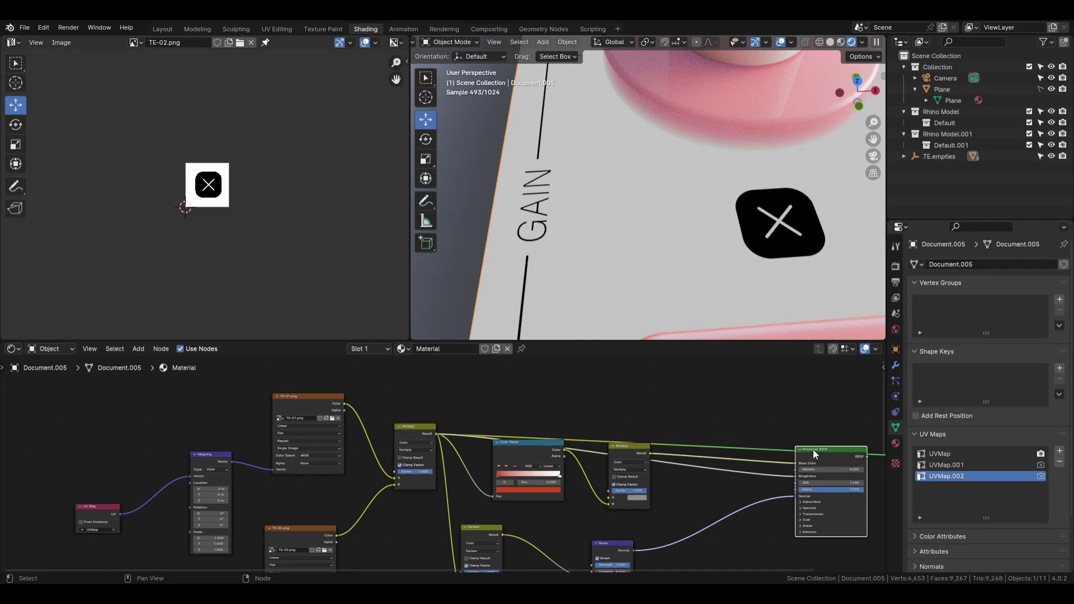
middle_click_drag(705, 263, 642, 209)
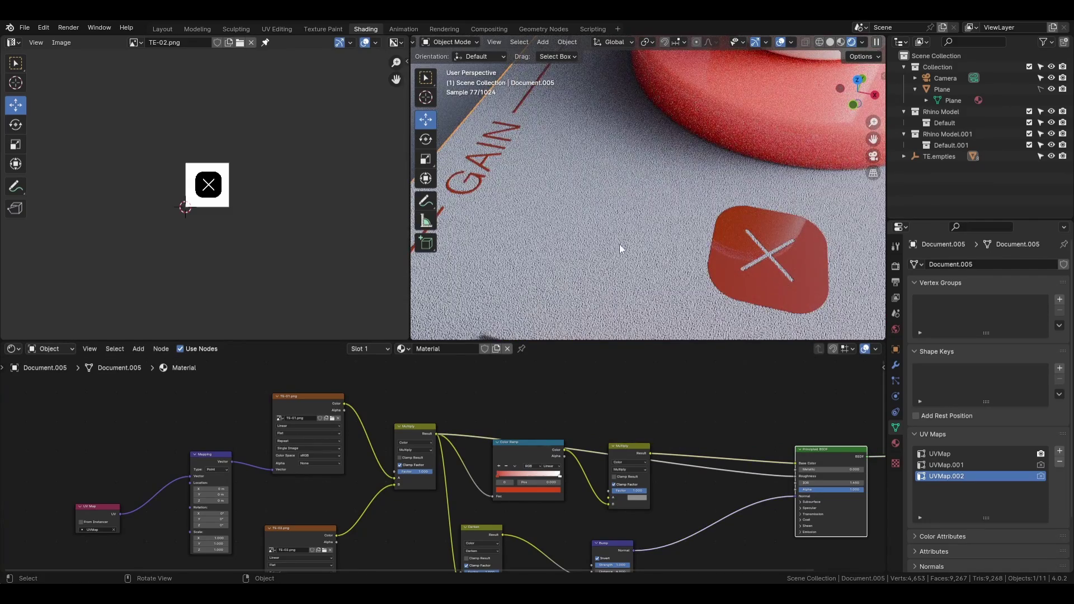
scroll(618, 250, "down", 2)
scroll(614, 266, "up", 2)
middle_click_drag(614, 265, 660, 257)
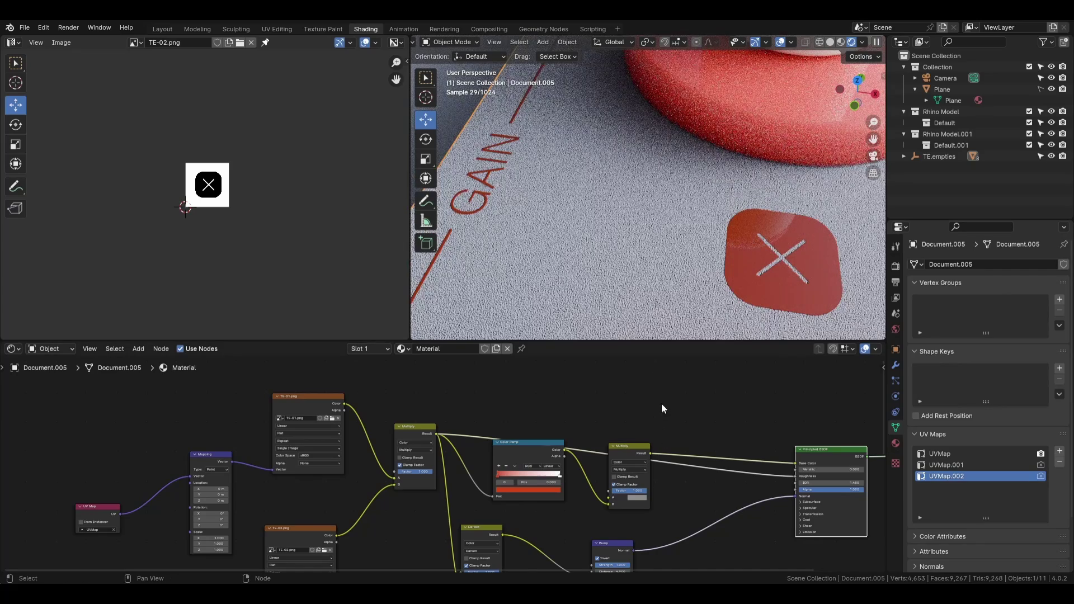
- Insert a Color Ramp between the label graphics' Multiply node and the Roughness input, placing it above the red Color Ramp
left_click(449, 425)
left_click_drag(418, 428, 428, 397)
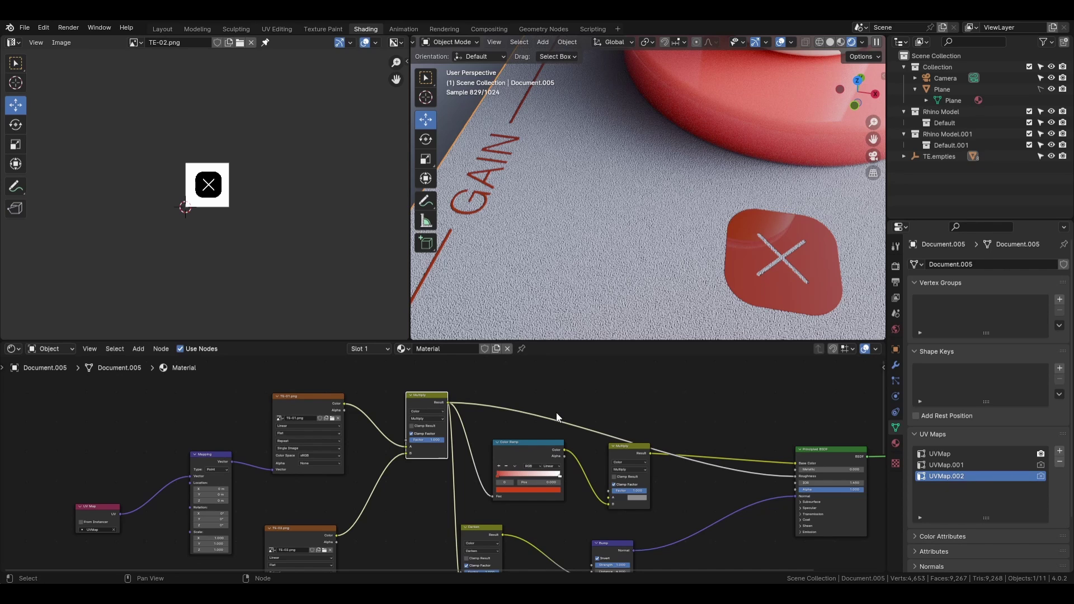
scroll(557, 412, "up", 1)
key("shift+a")
mouse_move(556, 404)
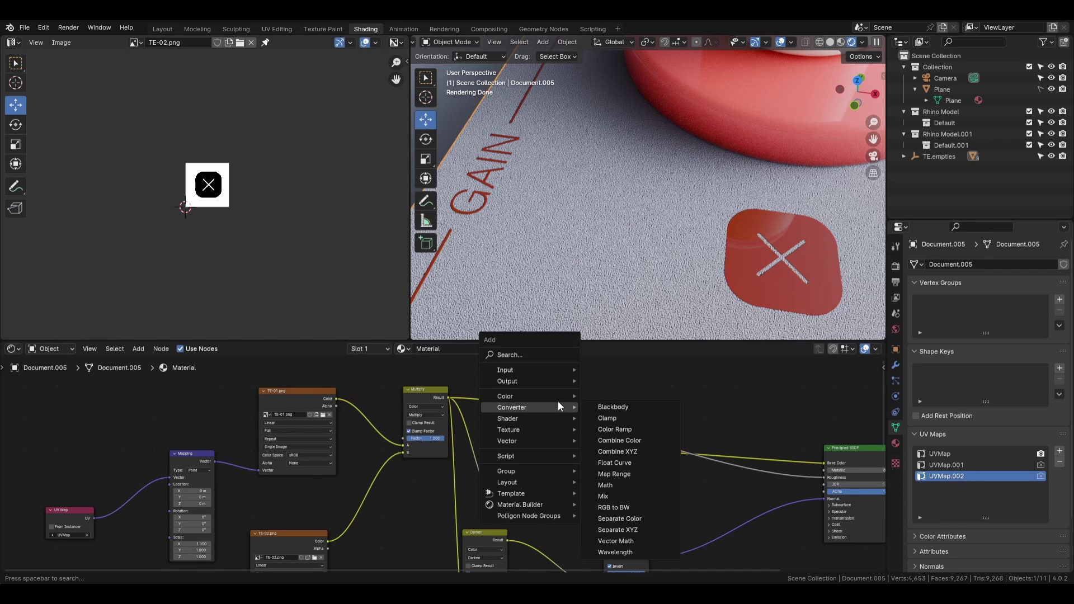
left_click(618, 430)
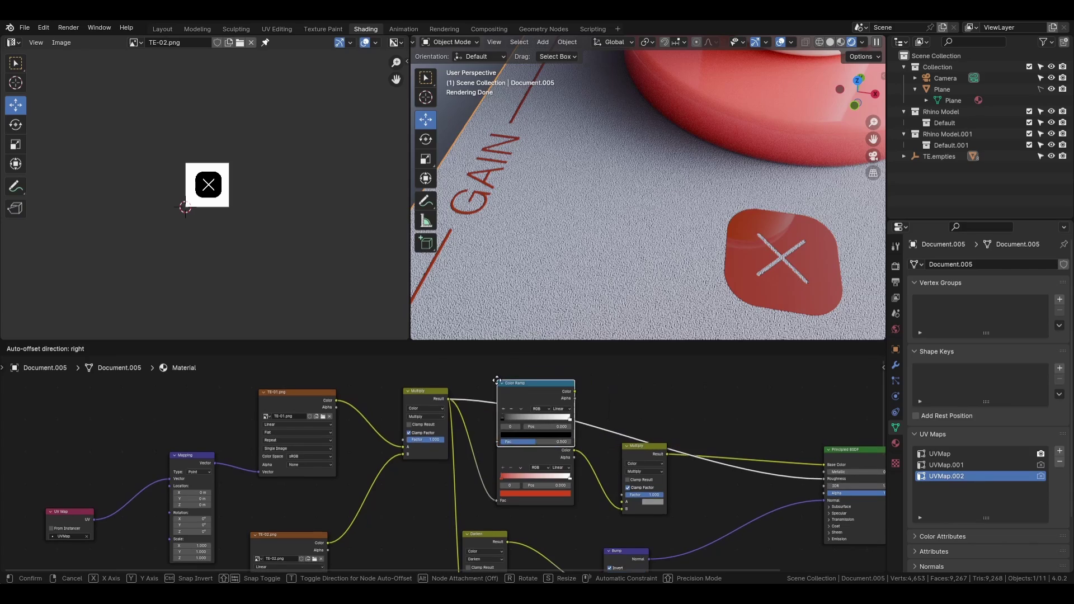
left_click(497, 381)
middle_click_drag(526, 390, 503, 411)
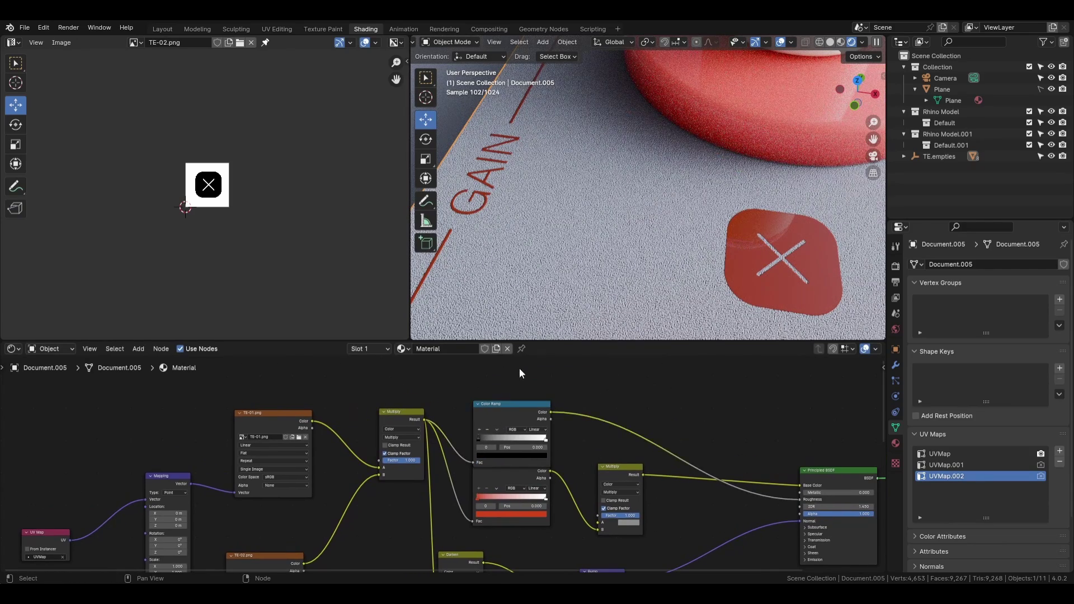
left_click_drag(494, 426, 500, 401)
- Preview the roughness Color Ramp, try a mid-grey dark stop, and check the X icon's gloss with the full shader
left_click(499, 402, "ctrl+shift")
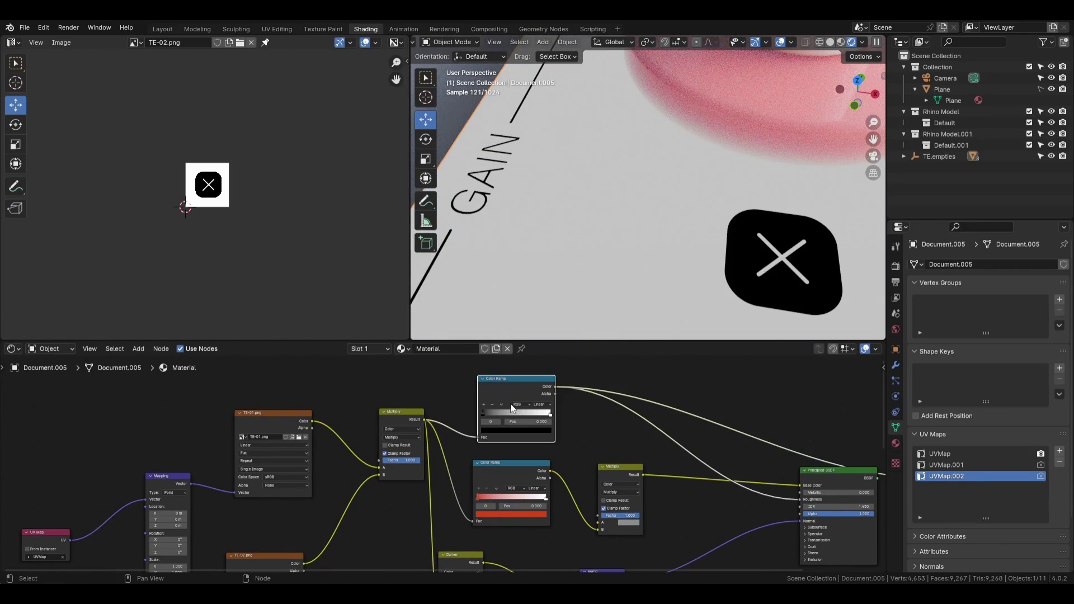
mouse_move(482, 413)
left_mouse_down()
mouse_move(527, 413)
mouse_move(472, 415)
left_mouse_up()
left_click(496, 432)
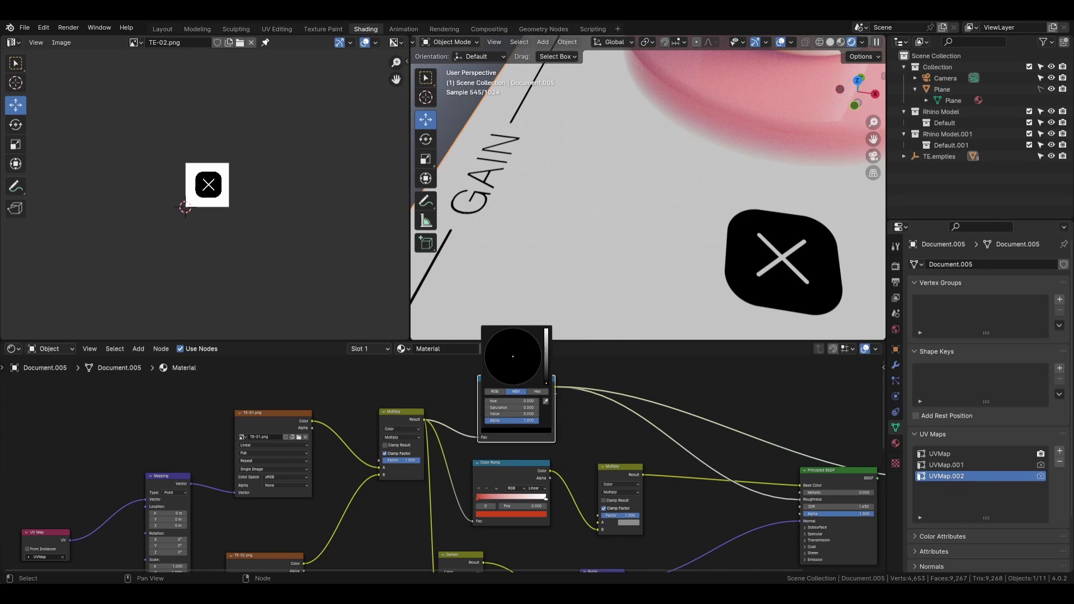
left_click_drag(546, 384, 546, 356)
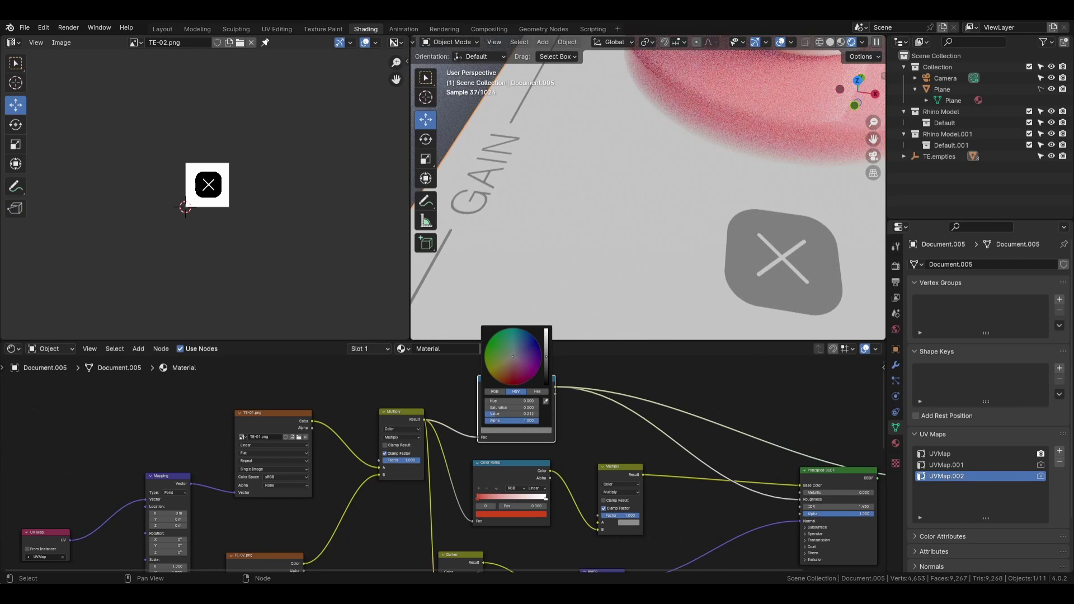
left_click(837, 471, "ctrl+shift")
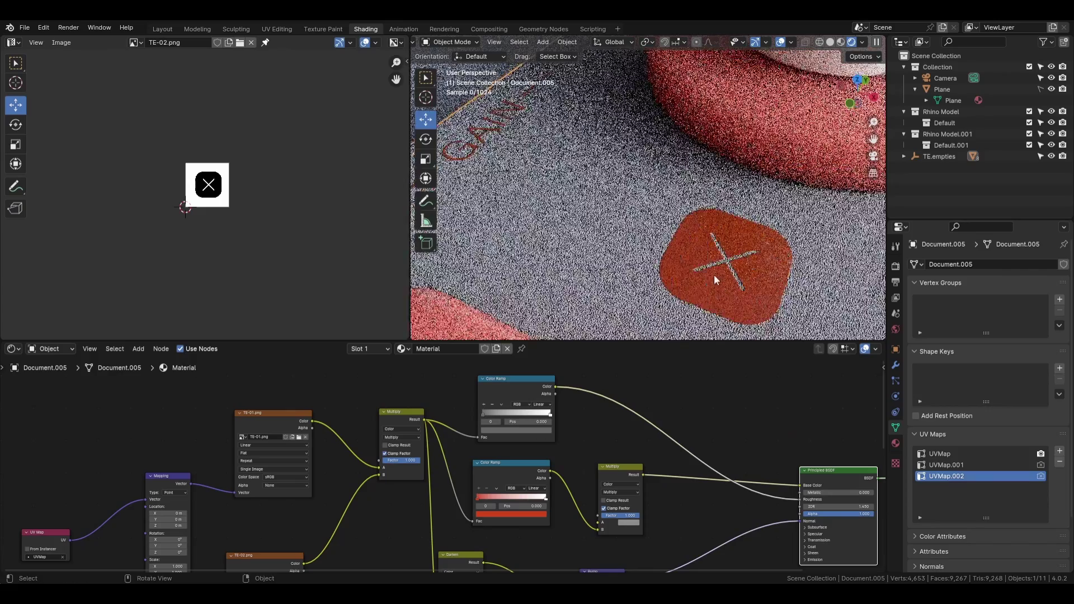
scroll(716, 275, "up", 5)
middle_click_drag(717, 274, 695, 255)
scroll(692, 255, "down", 3)
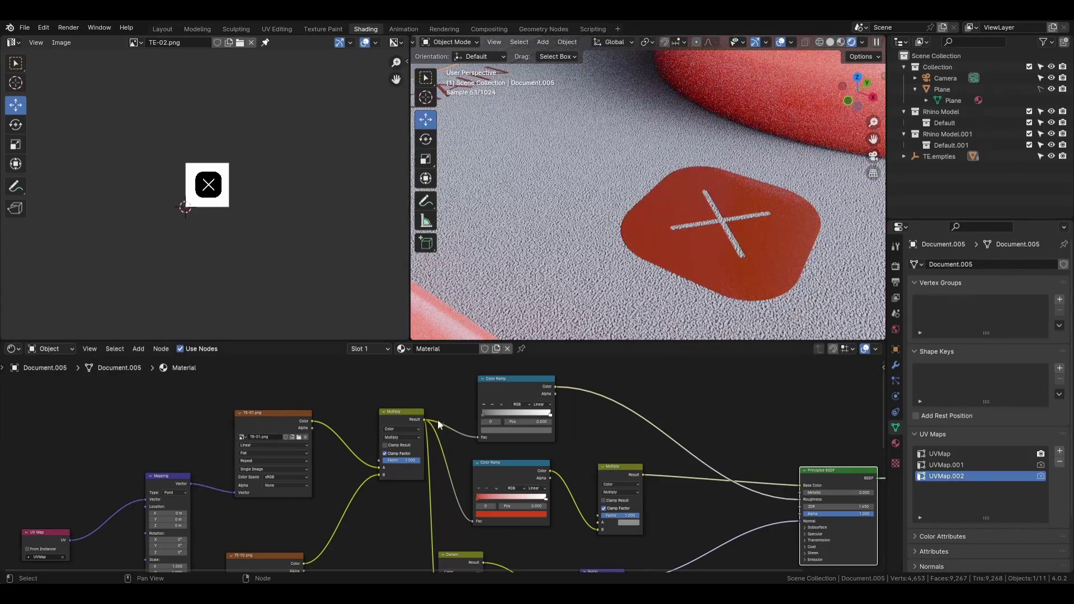
- Try pure black on the roughness Color Ramp's dark stop and check the reflection on the X icon
left_click(483, 430)
left_click_drag(546, 363, 549, 385)
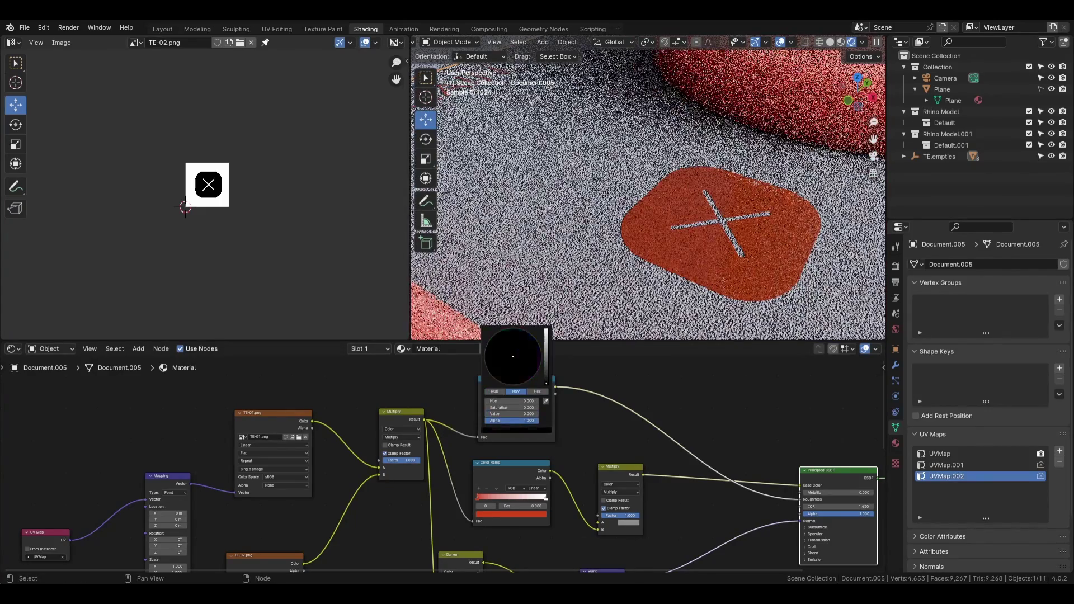
mouse_move(674, 272)
middle_mouse_down()
mouse_move(664, 261)
mouse_move(676, 294)
mouse_move(676, 269)
middle_mouse_up()
left_click(660, 448)
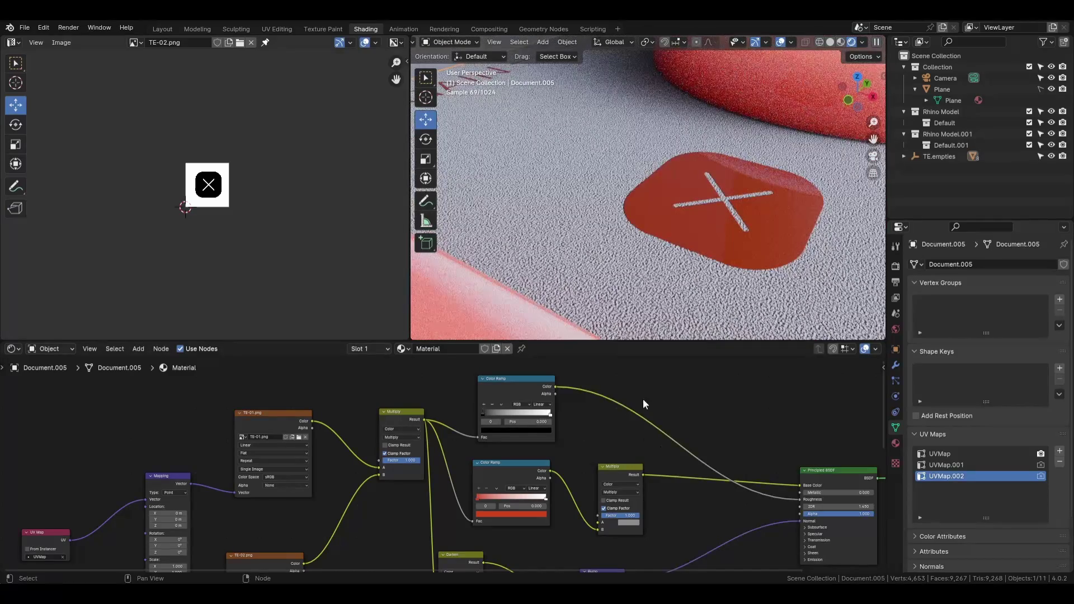
- Set the roughness Color Ramp's dark stop to light grey and check the labels and whole device from several angles
left_click(503, 430)
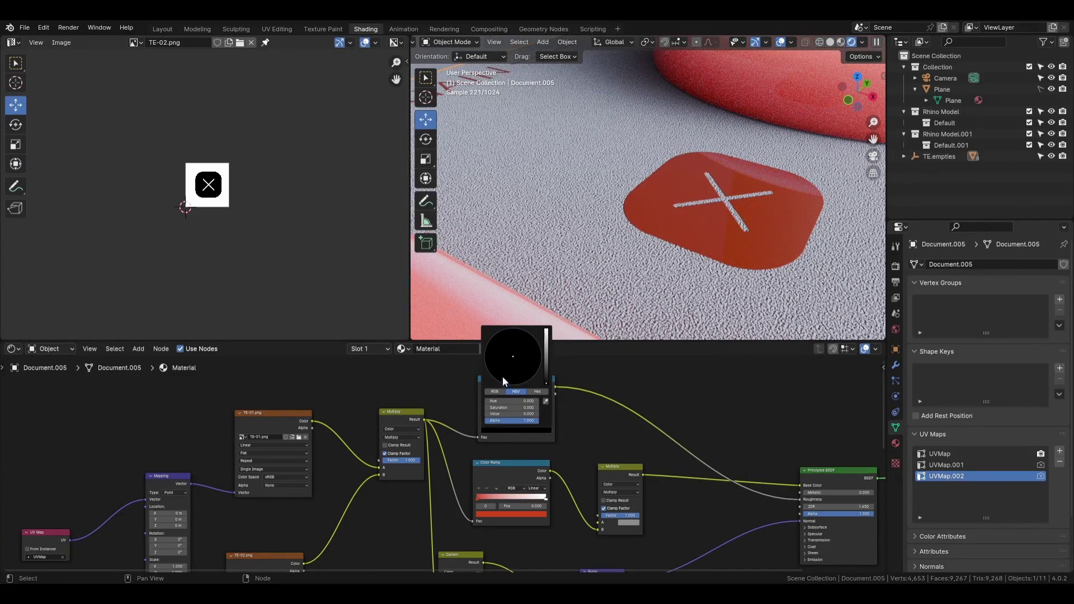
left_click_drag(546, 382, 546, 350)
middle_click_drag(716, 272, 727, 188)
scroll(697, 266, "down", 8)
scroll(649, 200, "up", 5)
scroll(648, 179, "down", 7)
scroll(648, 179, "up", 6)
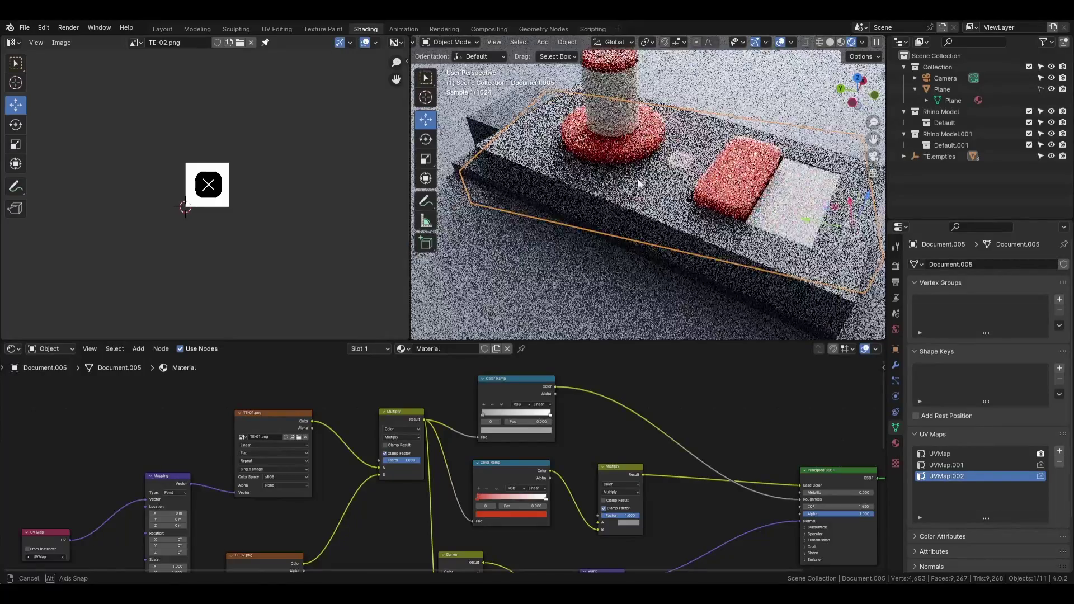
middle_click_drag(671, 223, 638, 218)
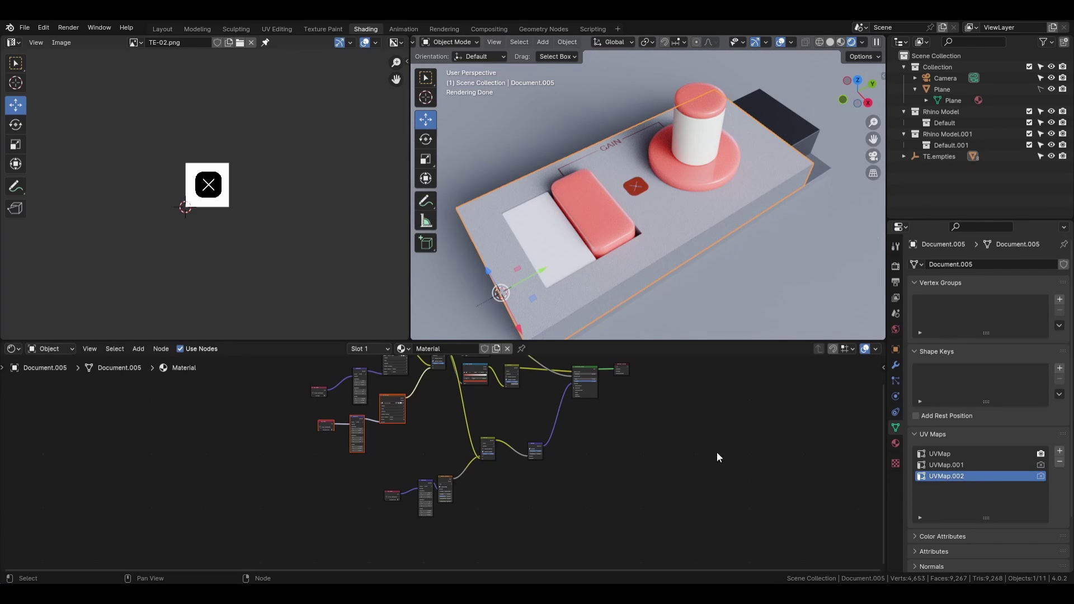
scroll(703, 445, "down", 2)
middle_click_drag(646, 246, 713, 277)
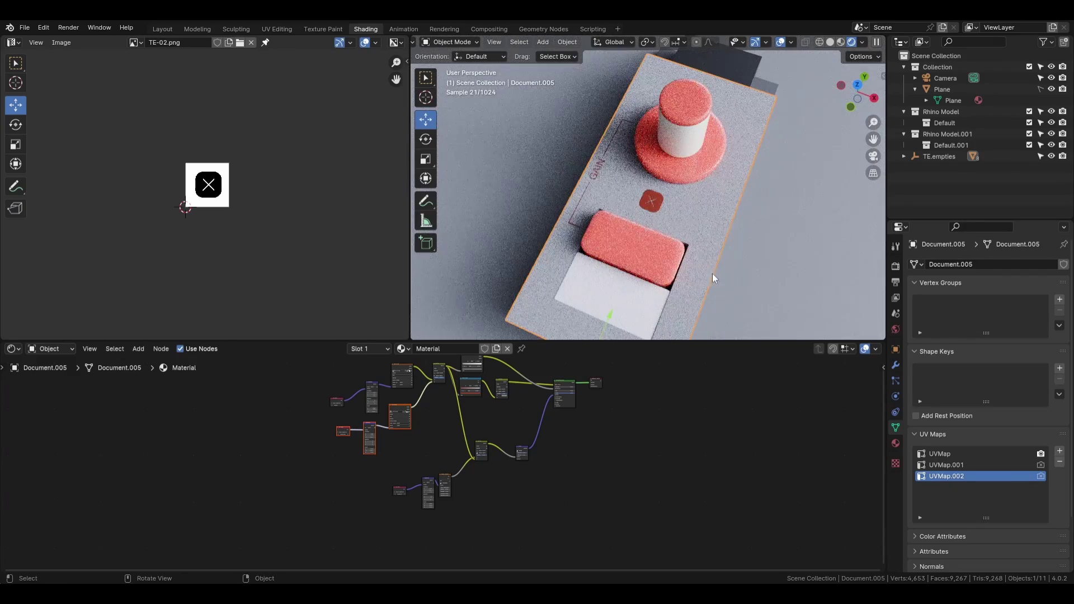
middle_click_drag(681, 220, 616, 165)
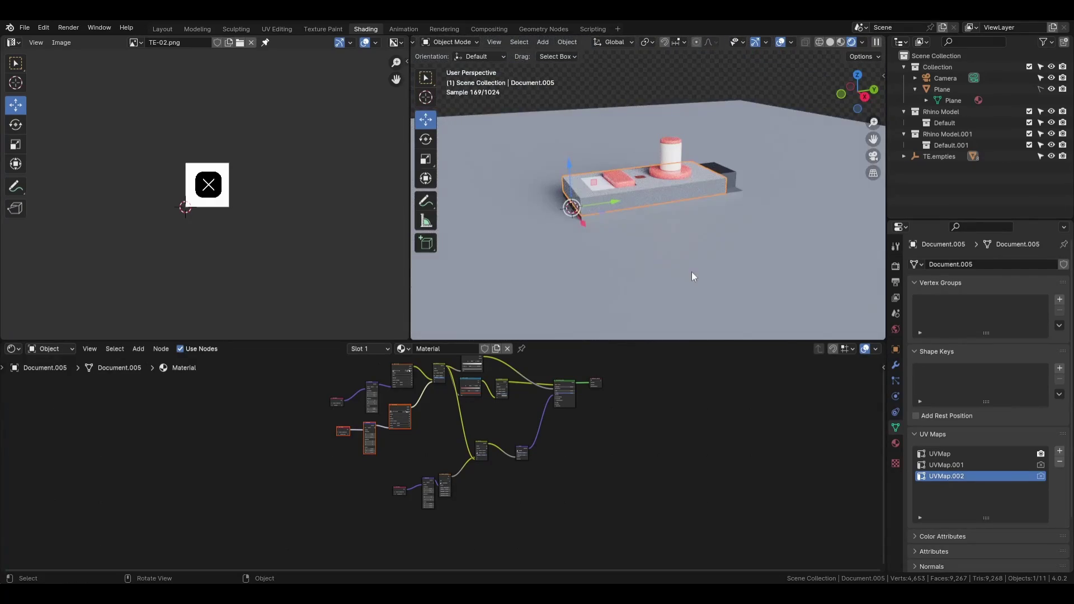